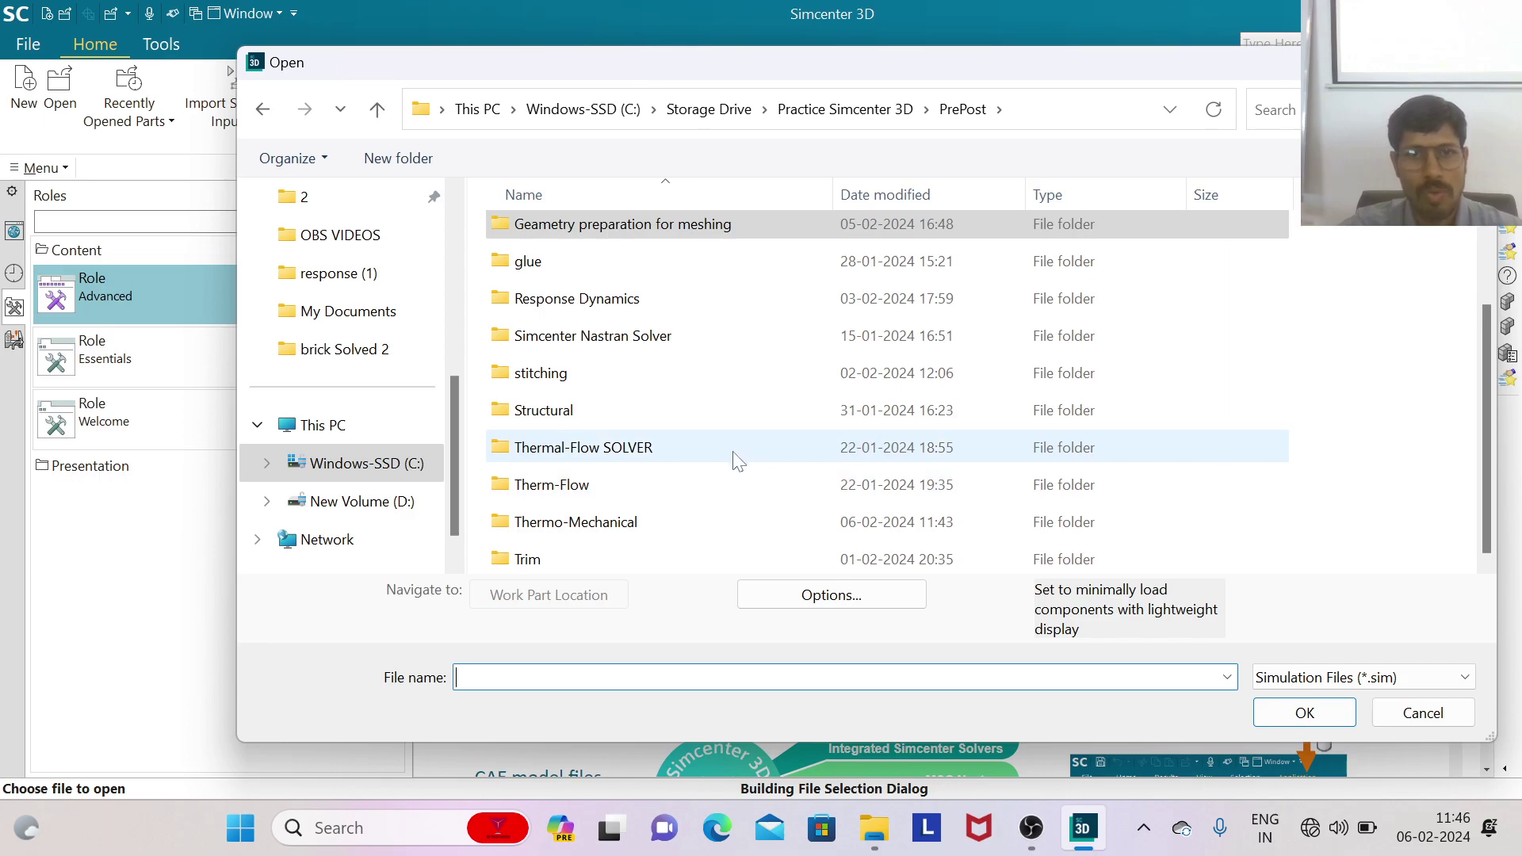
Browse to the Thermo-Mechanical folder, list all file types and select the ExManifold part
{"action": "double_click", "coordinate": [665, 516]}
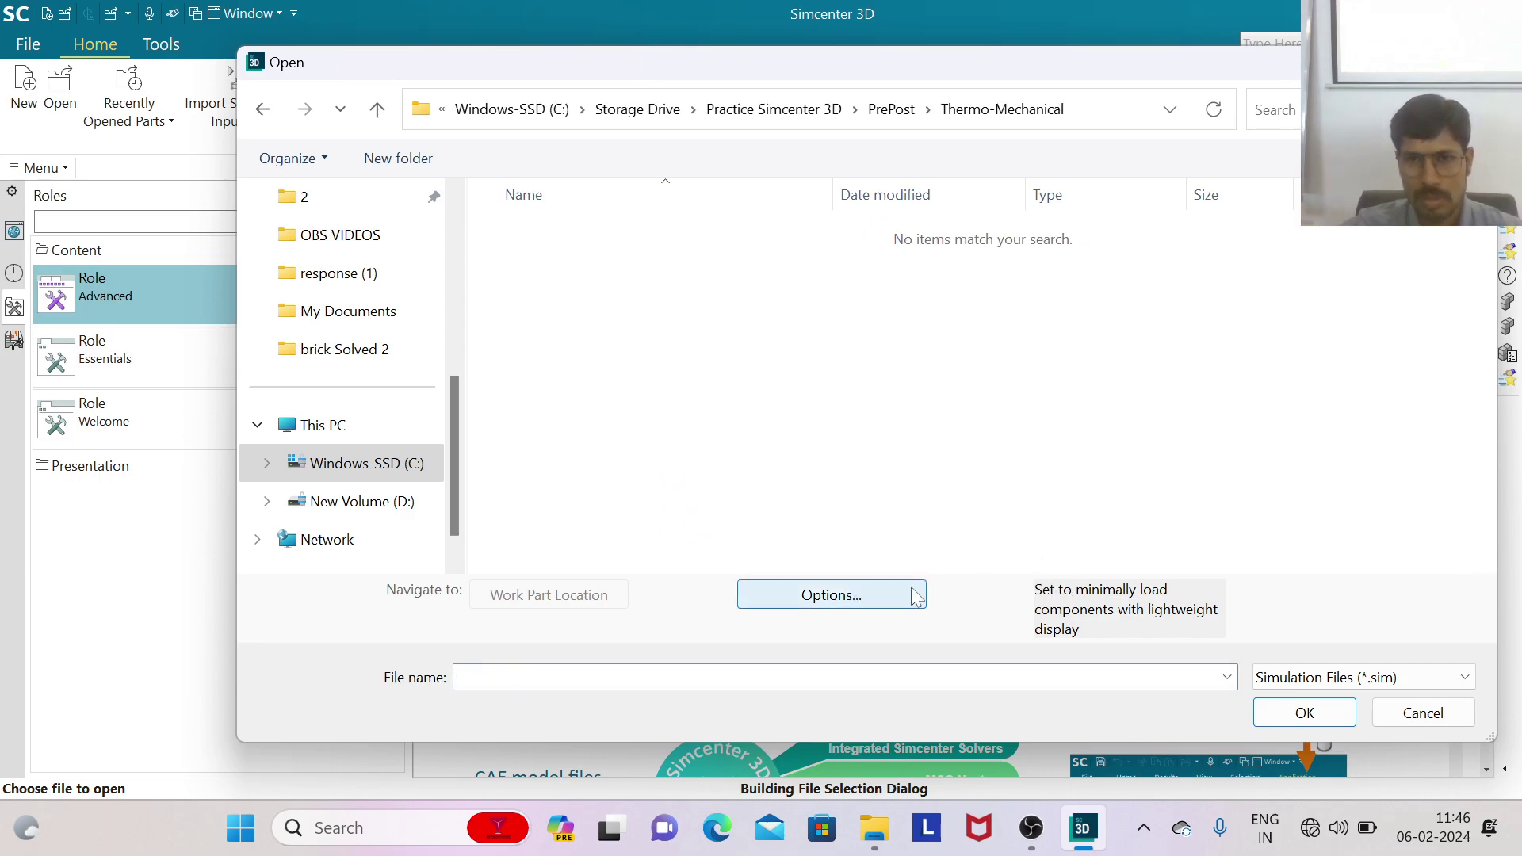
{"action": "left_click", "coordinate": [1447, 683]}
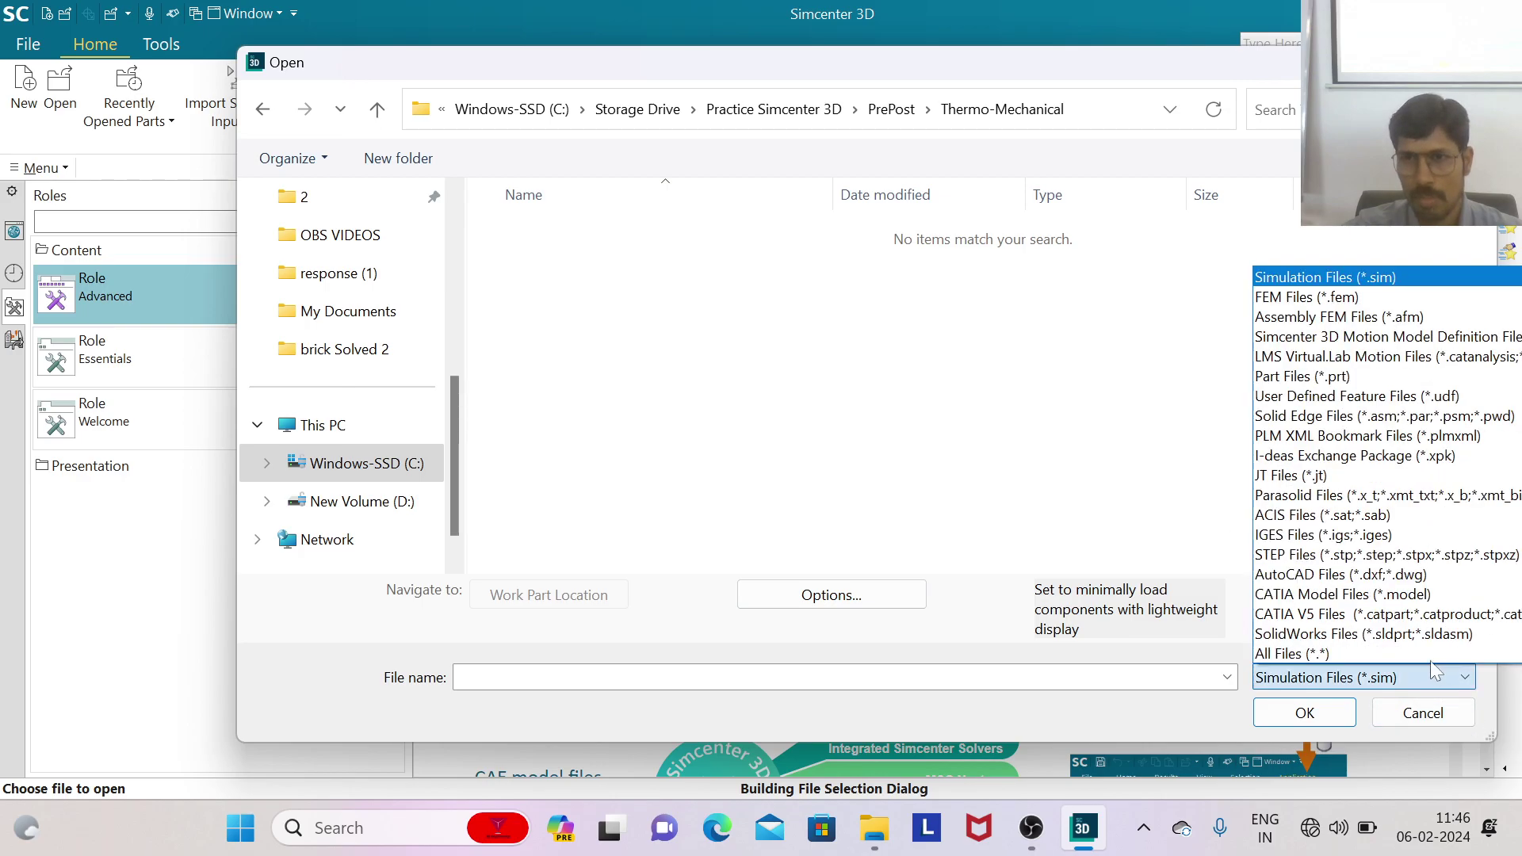
{"action": "left_click", "coordinate": [1400, 649]}
{"action": "left_click", "coordinate": [602, 236]}
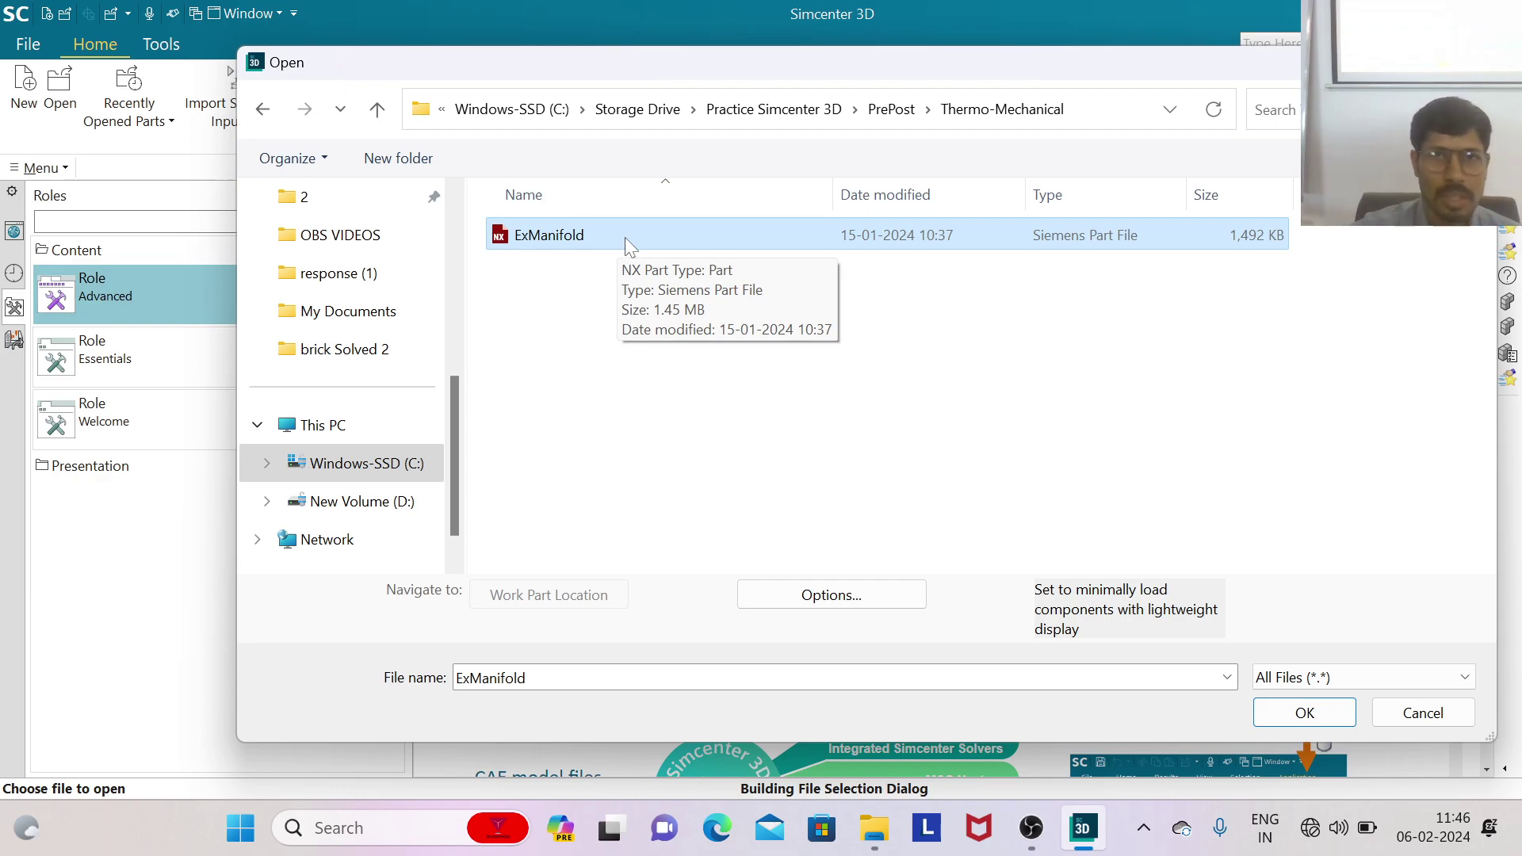
Set the assembly load option to Fully Load and open the ExManifold part
{"action": "left_click", "coordinate": [855, 598]}
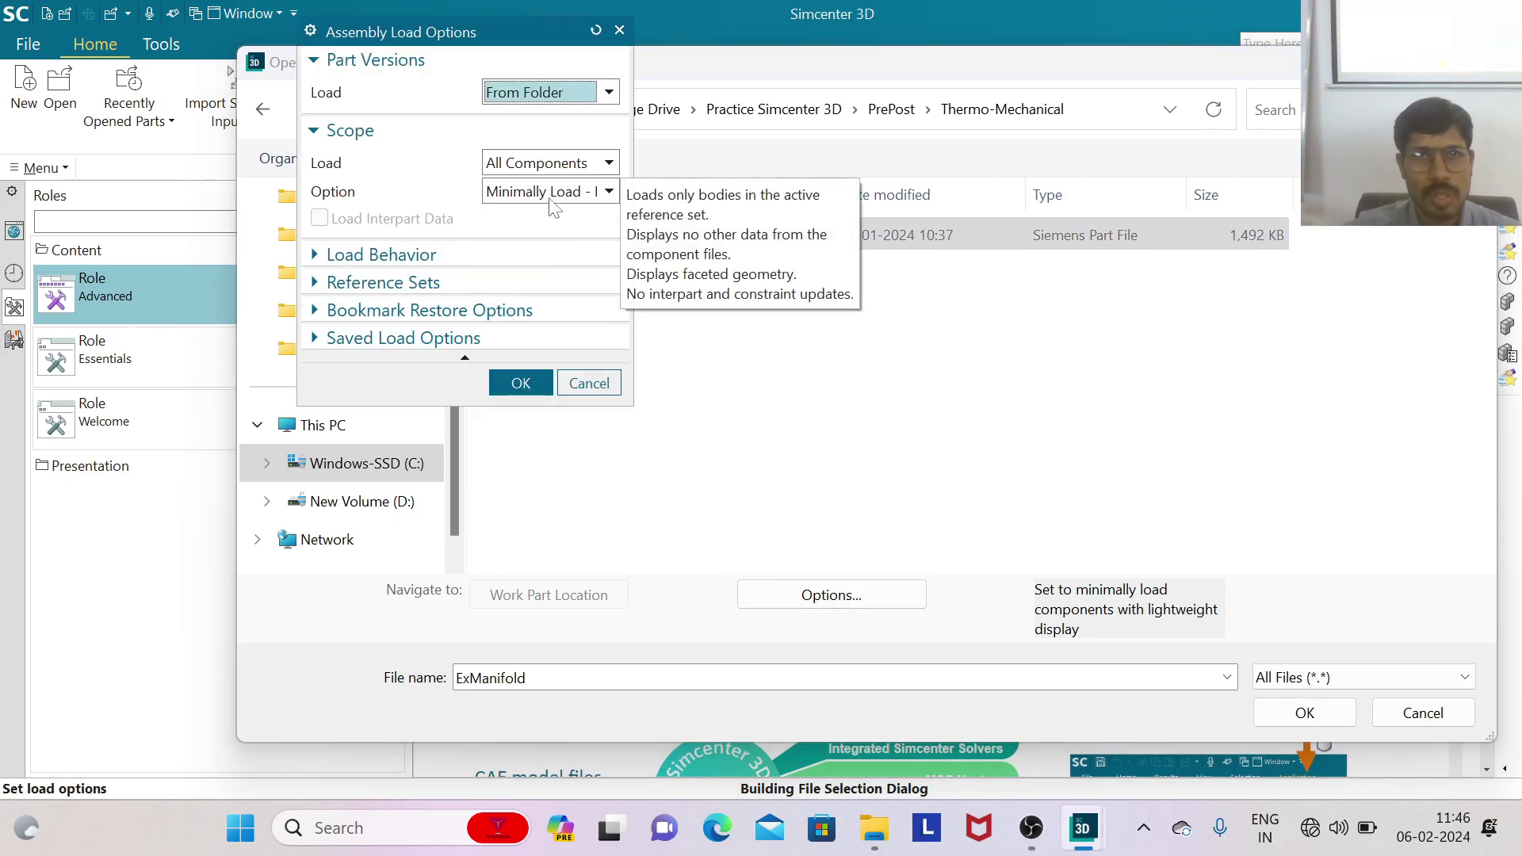
{"action": "left_click", "coordinate": [607, 191]}
{"action": "left_click", "coordinate": [552, 215]}
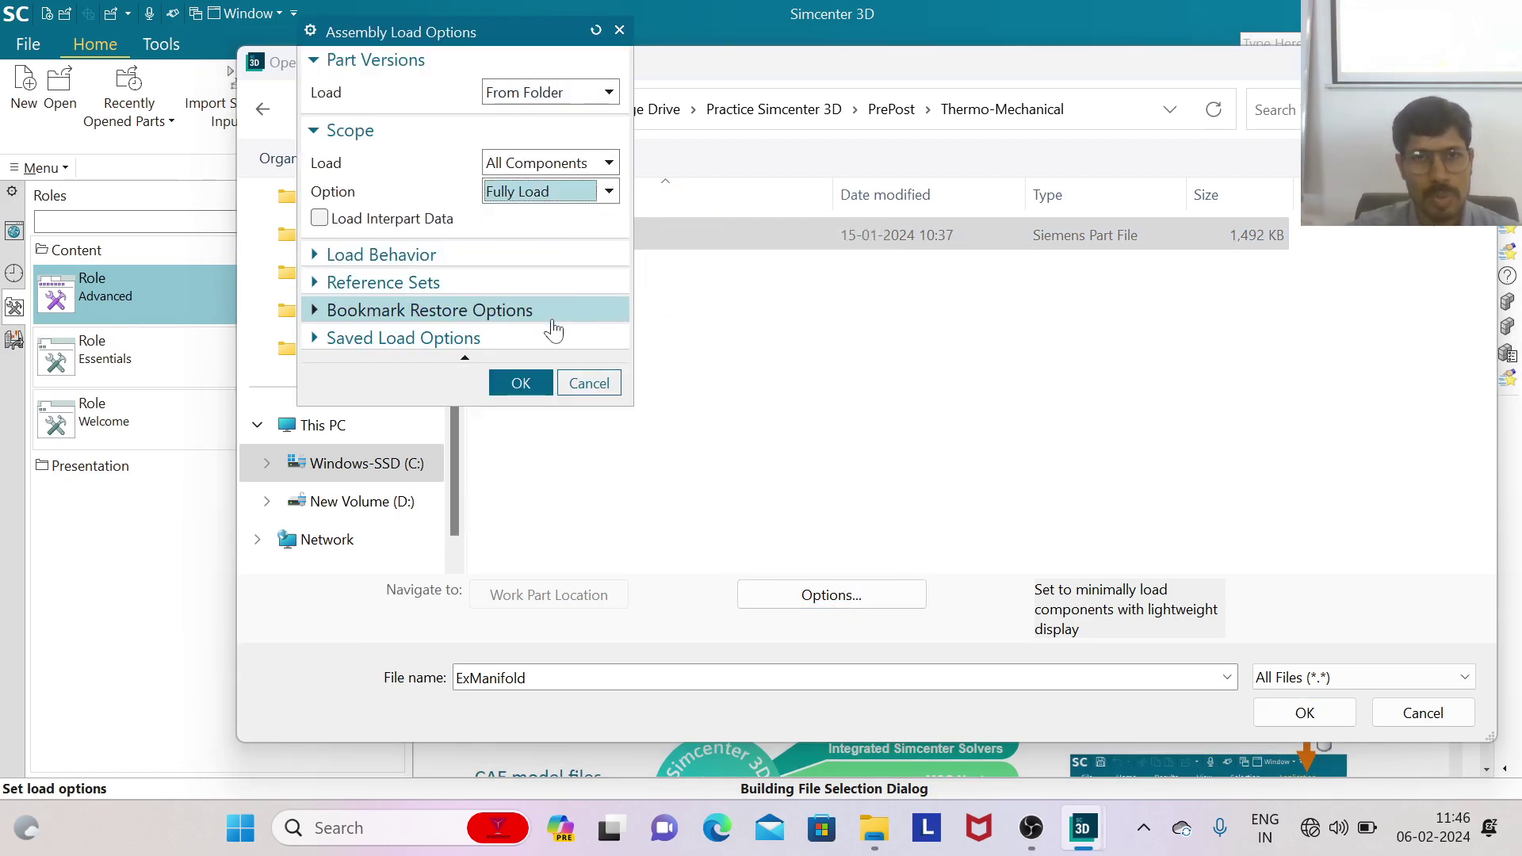
{"action": "left_click", "coordinate": [520, 383]}
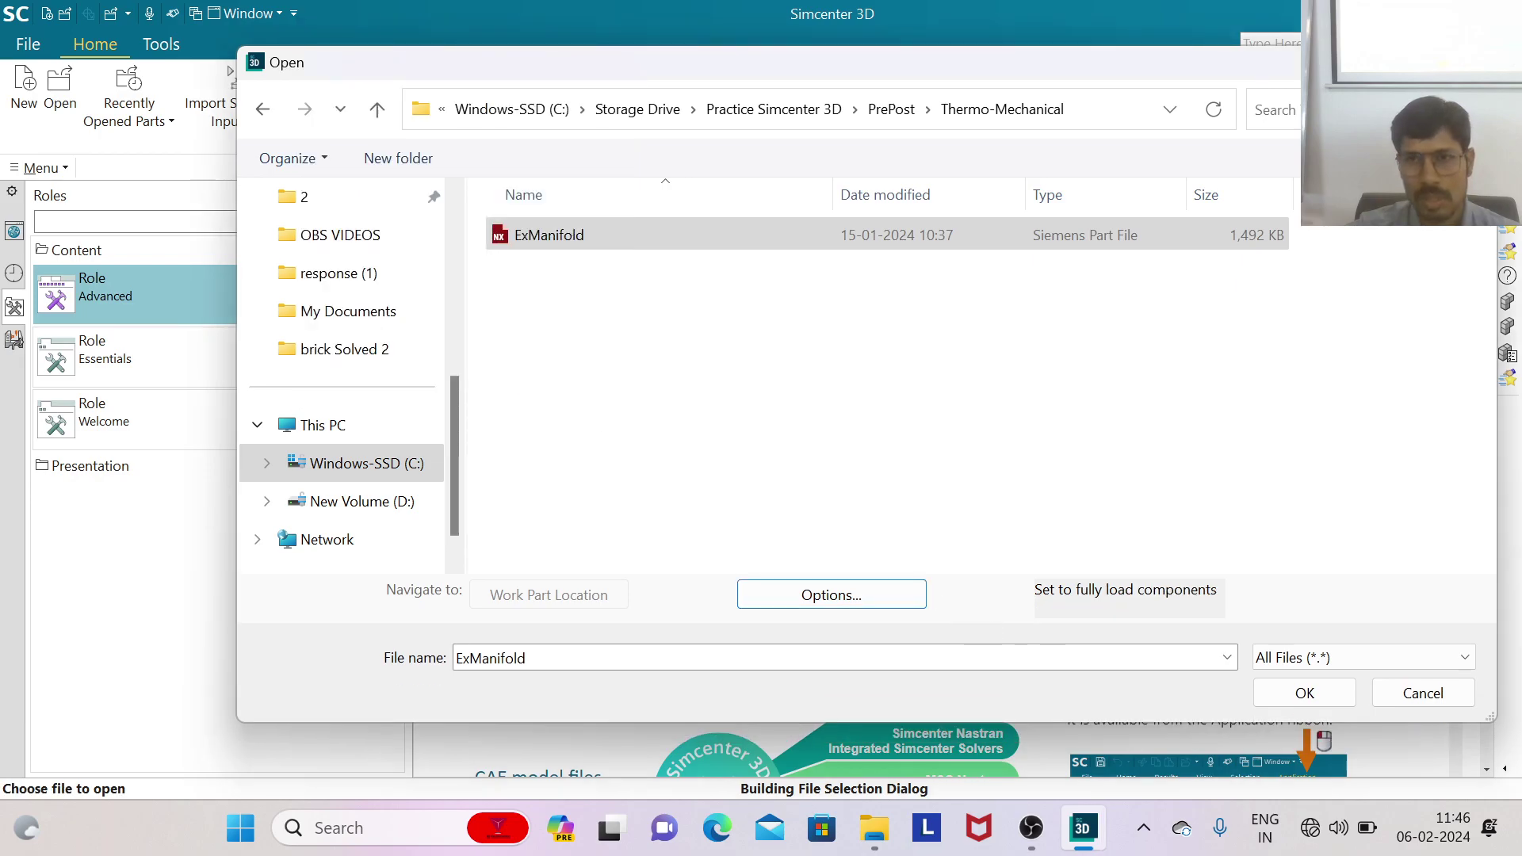
{"action": "left_click", "coordinate": [1297, 694]}
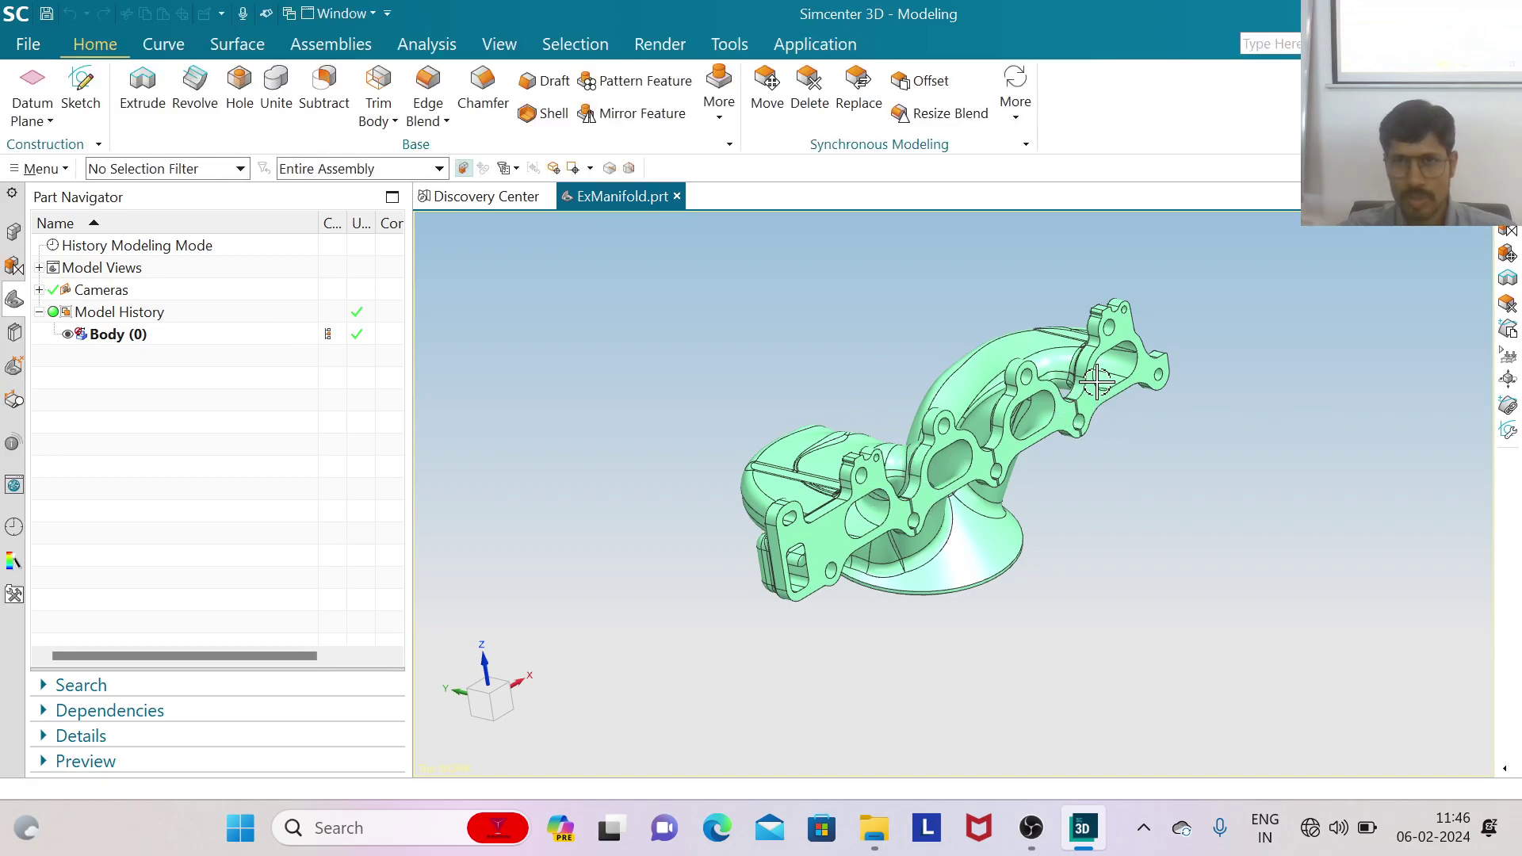
Examine the exhaust manifold geometry from several sides, including the port flange, bolt holes and outlet cone
{"action": "scroll", "coordinate": [1011, 406], "scroll_direction": "up", "scroll_amount": 1}
{"action": "middle_click_drag", "start_coordinate": [1131, 552], "coordinate": [940, 443]}
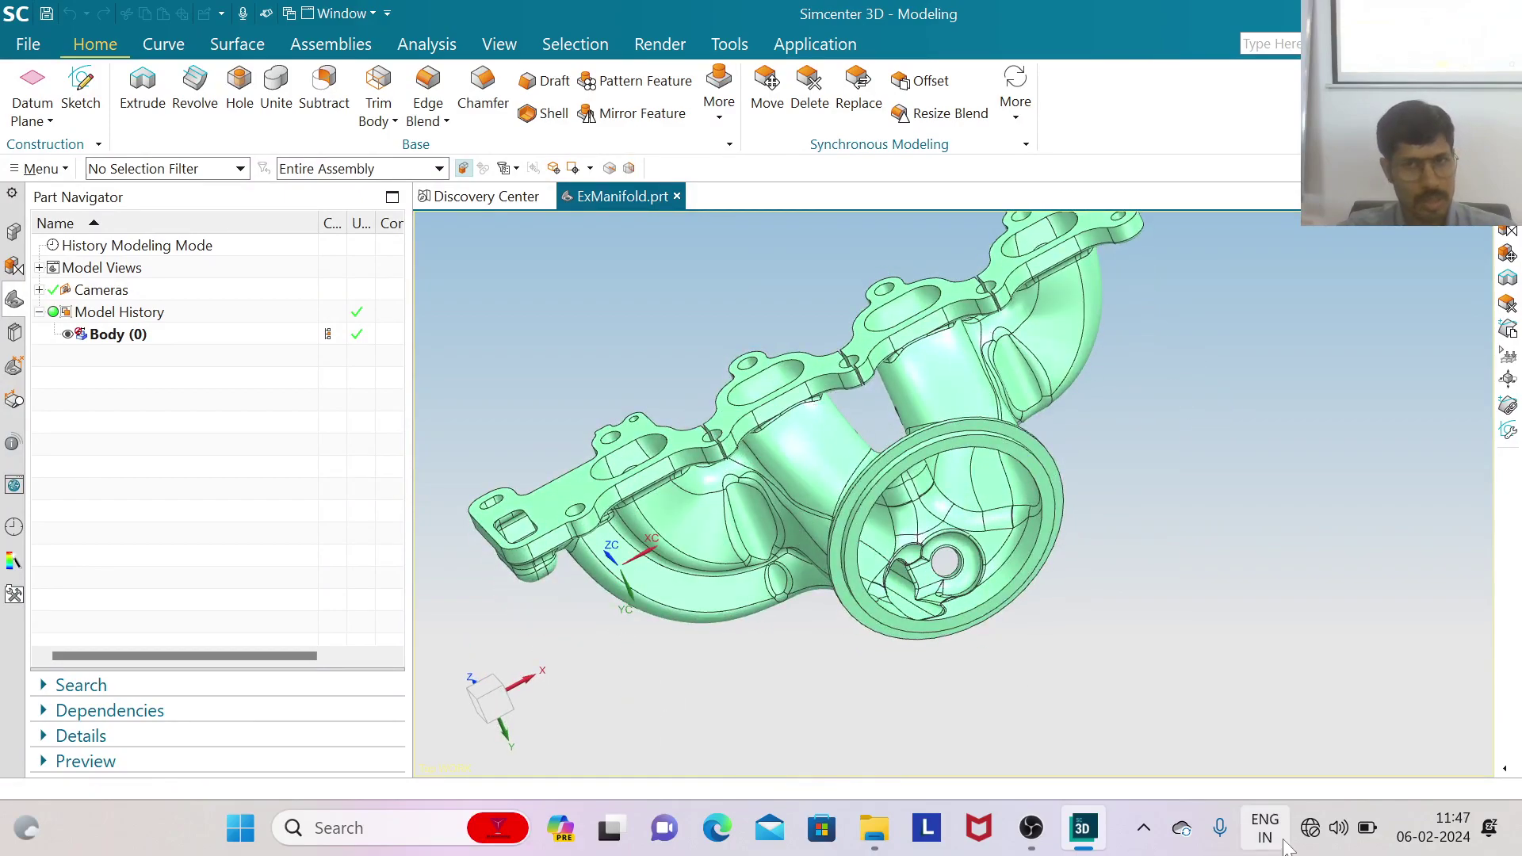
{"action": "middle_click_drag", "start_coordinate": [999, 542], "coordinate": [1205, 487]}
{"action": "scroll", "coordinate": [1002, 493], "scroll_direction": "down", "scroll_amount": 2}
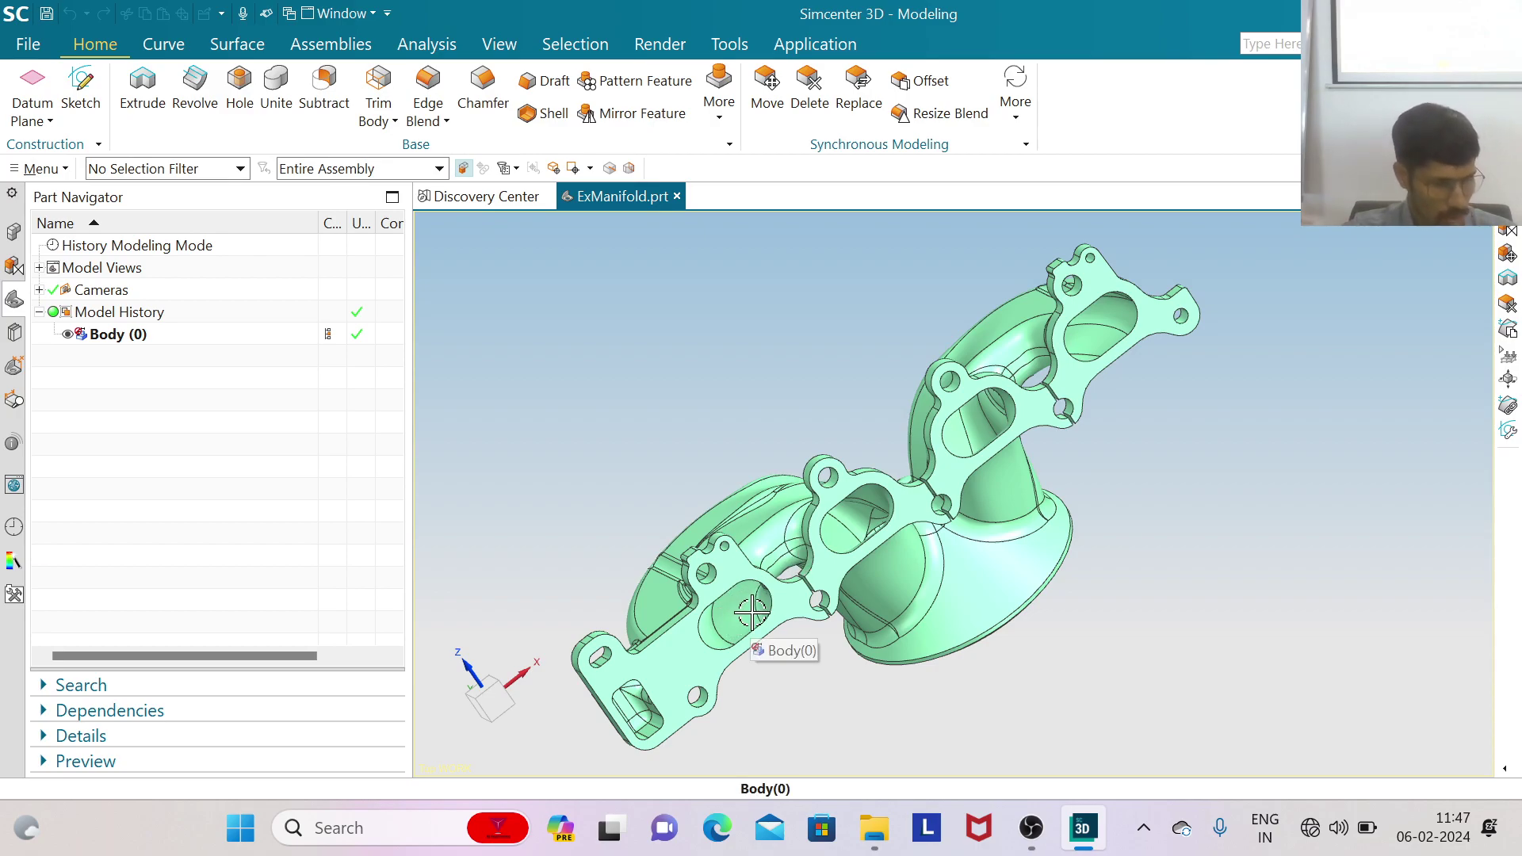
{"action": "scroll", "coordinate": [743, 607], "scroll_direction": "up", "scroll_amount": 2}
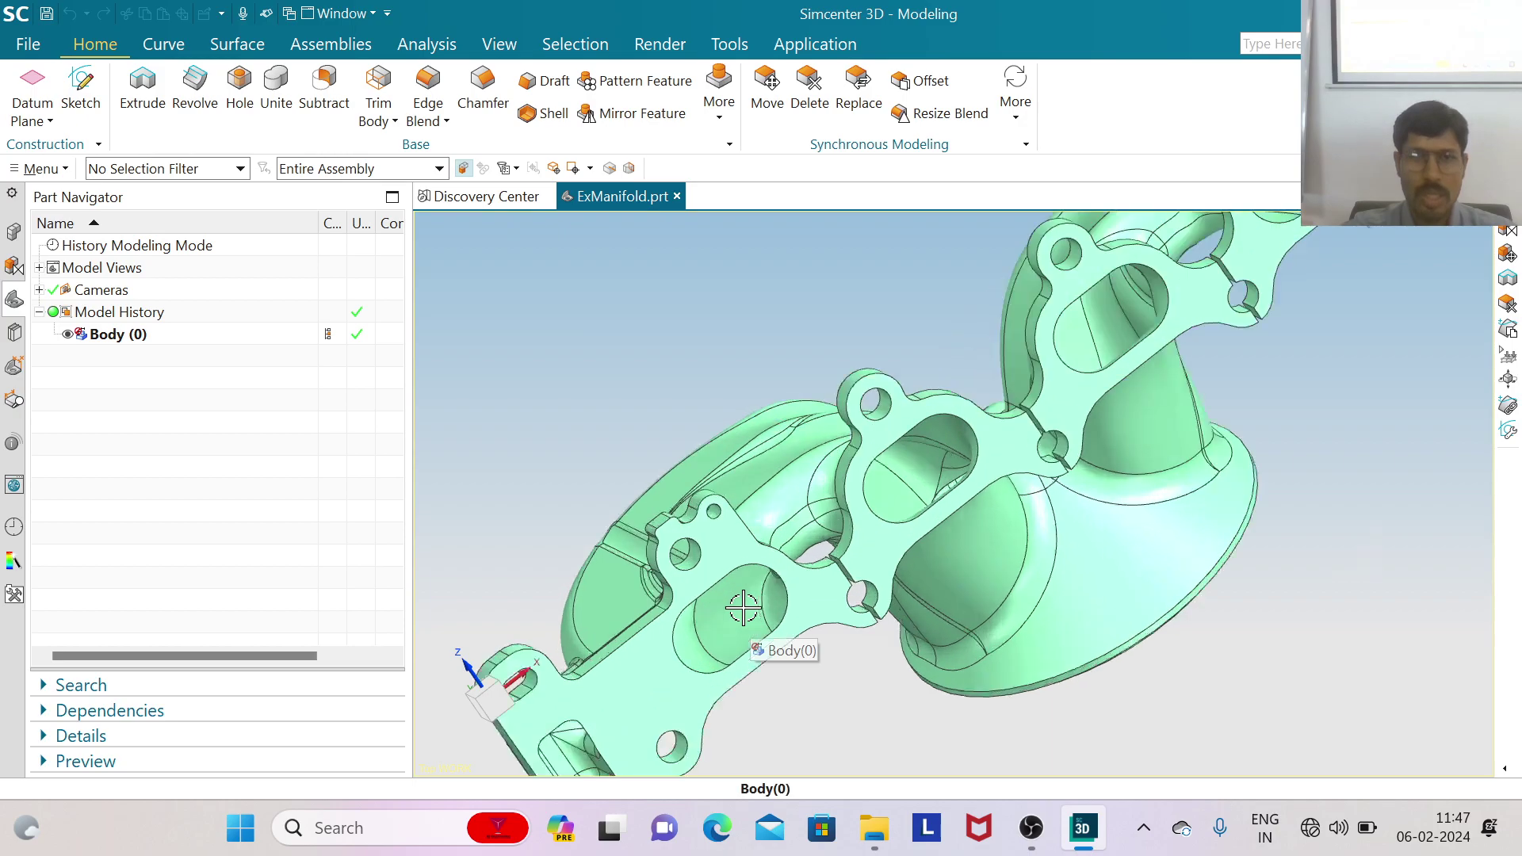
{"action": "scroll", "coordinate": [743, 608], "scroll_direction": "up", "scroll_amount": 1}
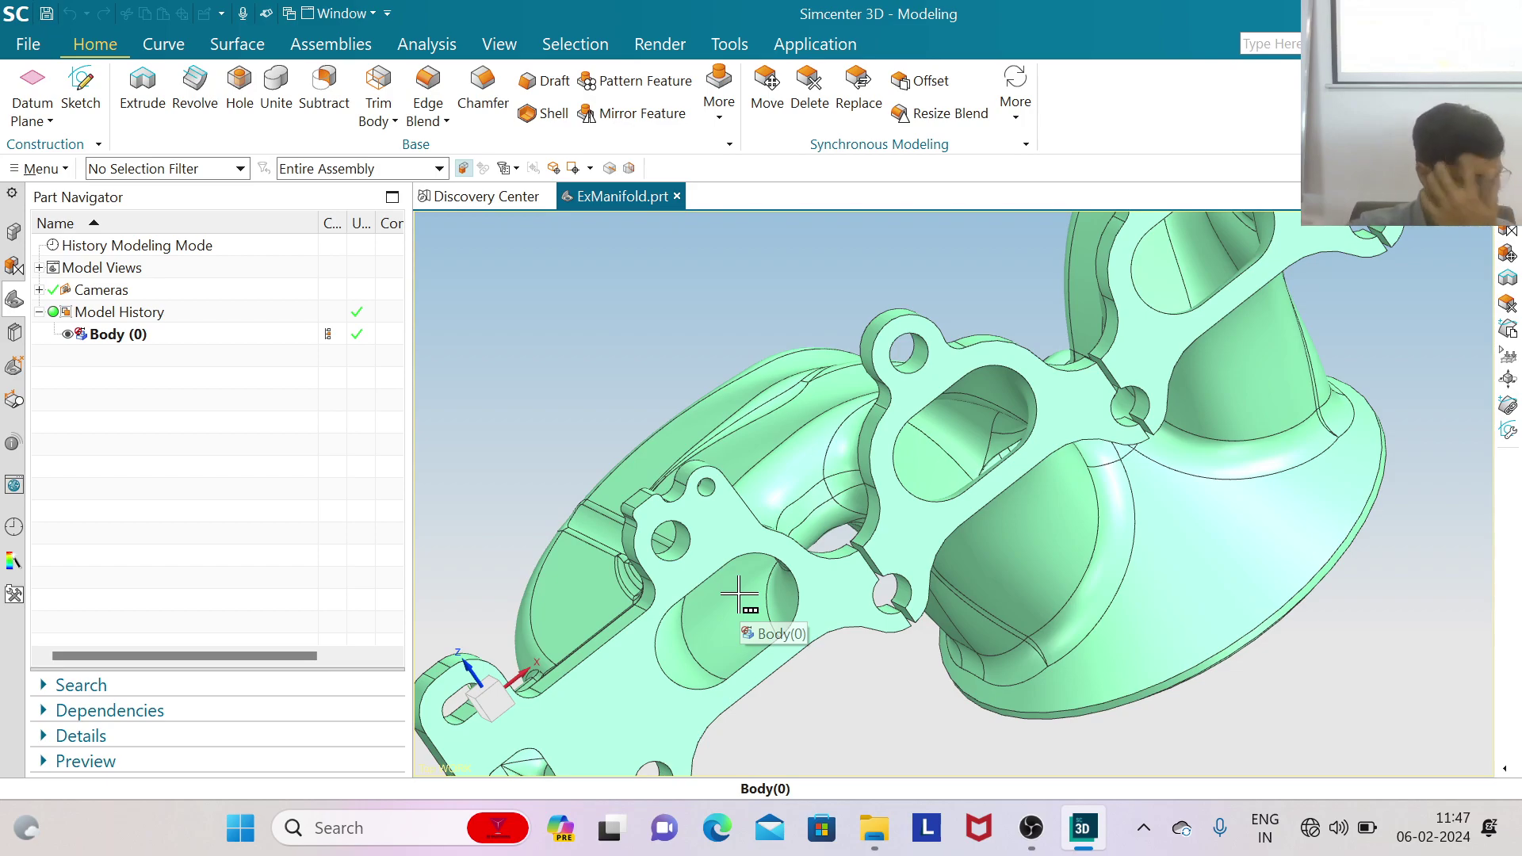
{"action": "scroll", "coordinate": [741, 603], "scroll_direction": "down", "scroll_amount": 3}
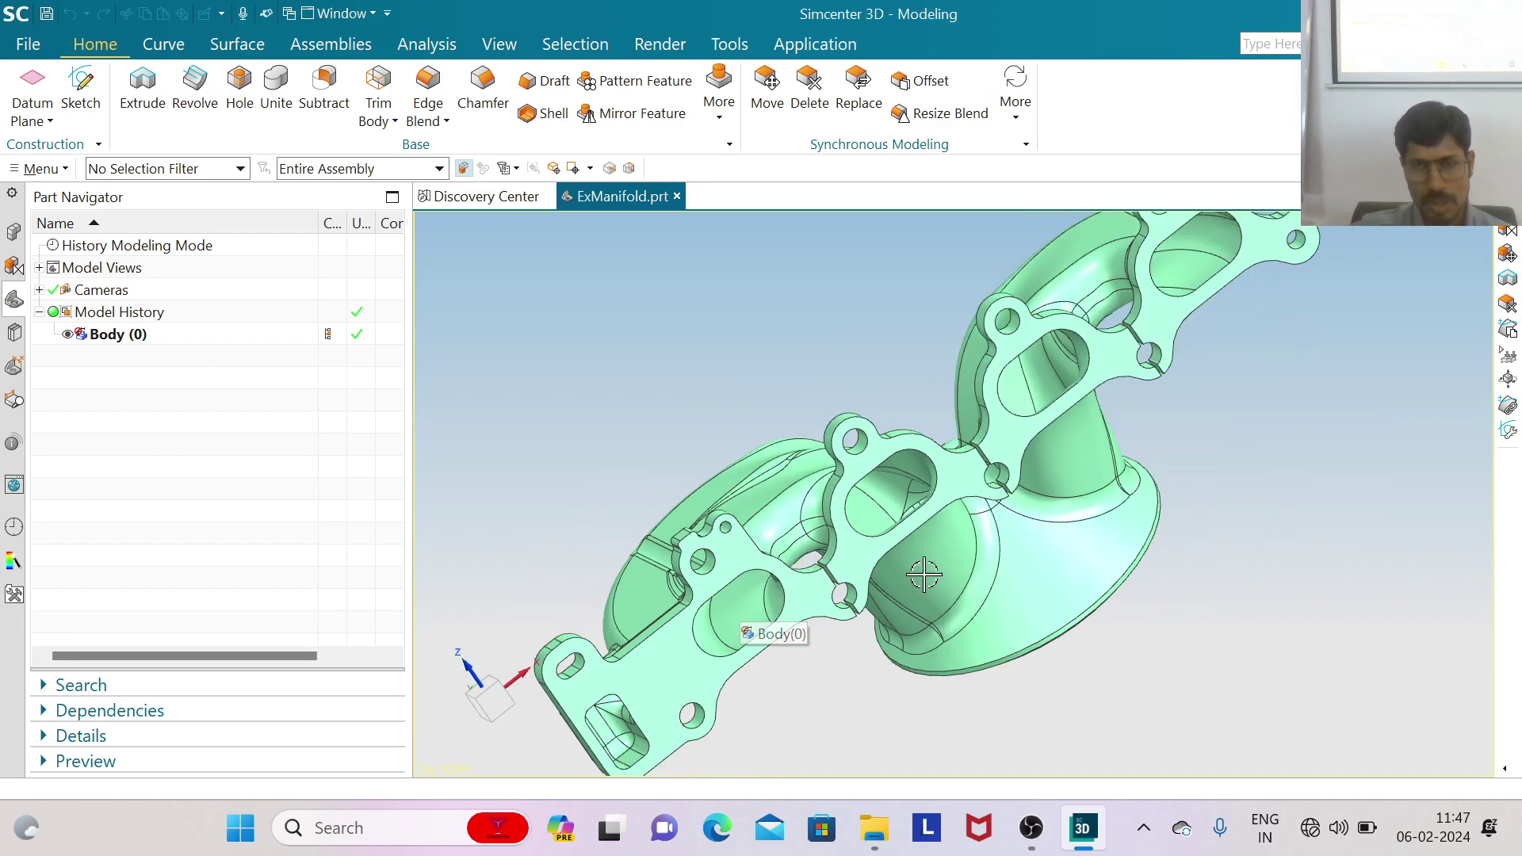
{"action": "scroll", "coordinate": [1059, 539], "scroll_direction": "down", "scroll_amount": 1}
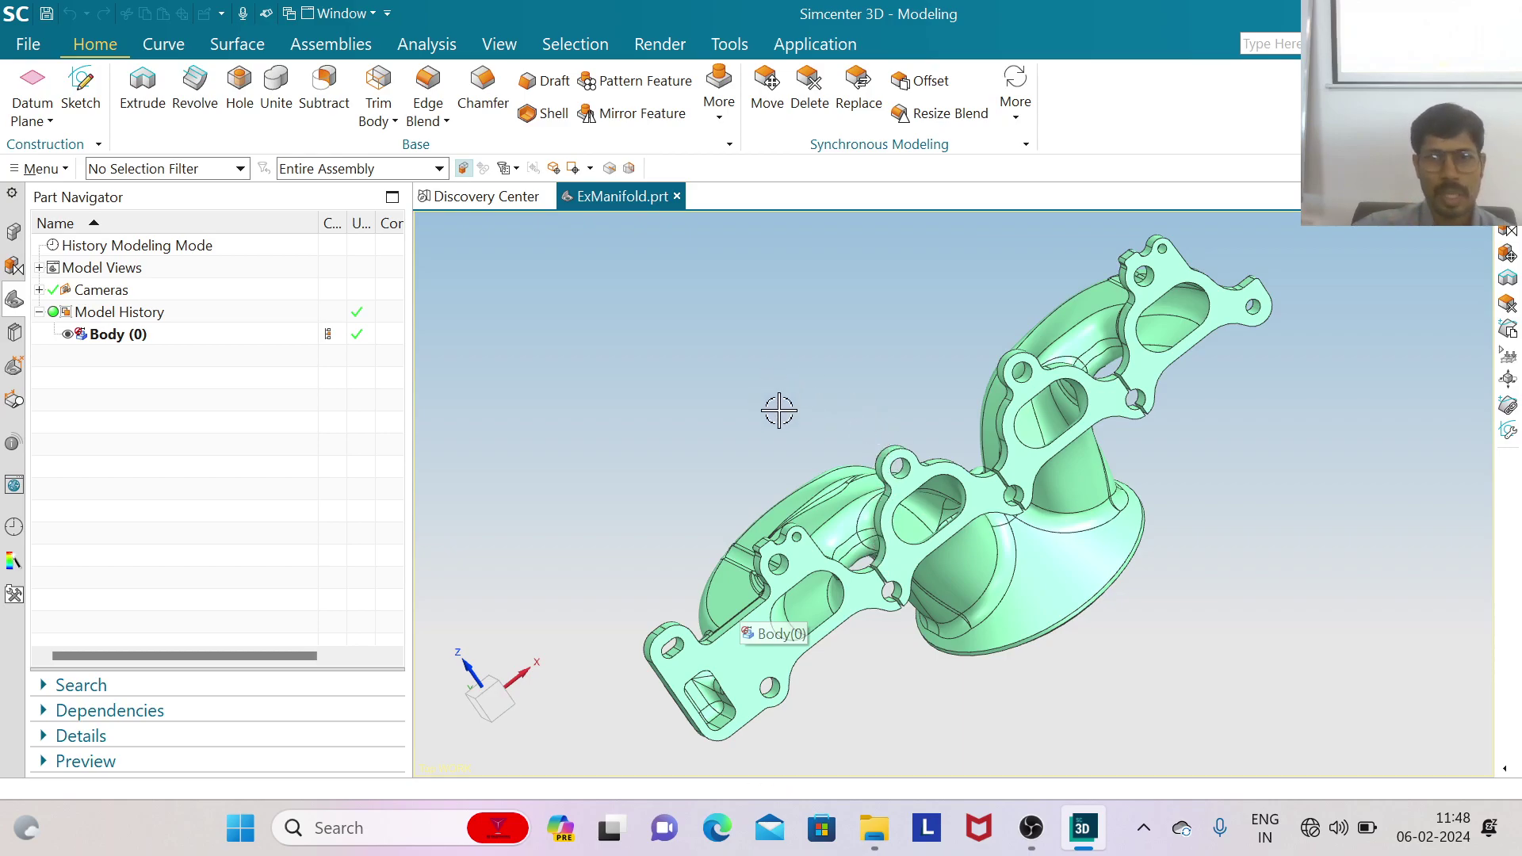
{"action": "scroll", "coordinate": [713, 381], "scroll_direction": "down", "scroll_amount": 2}
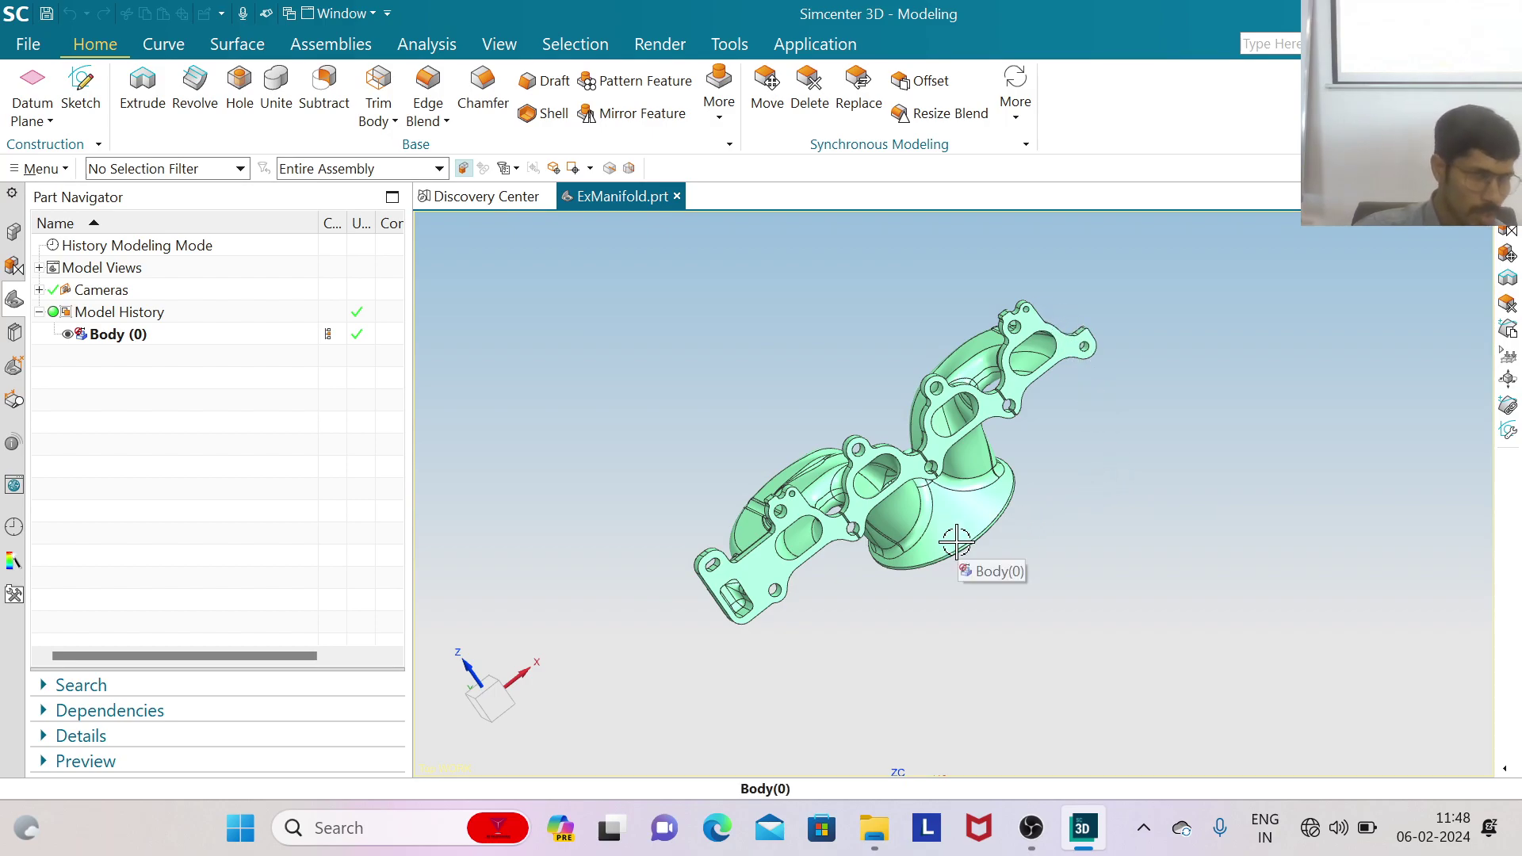
{"action": "scroll", "coordinate": [952, 531], "scroll_direction": "up", "scroll_amount": 3}
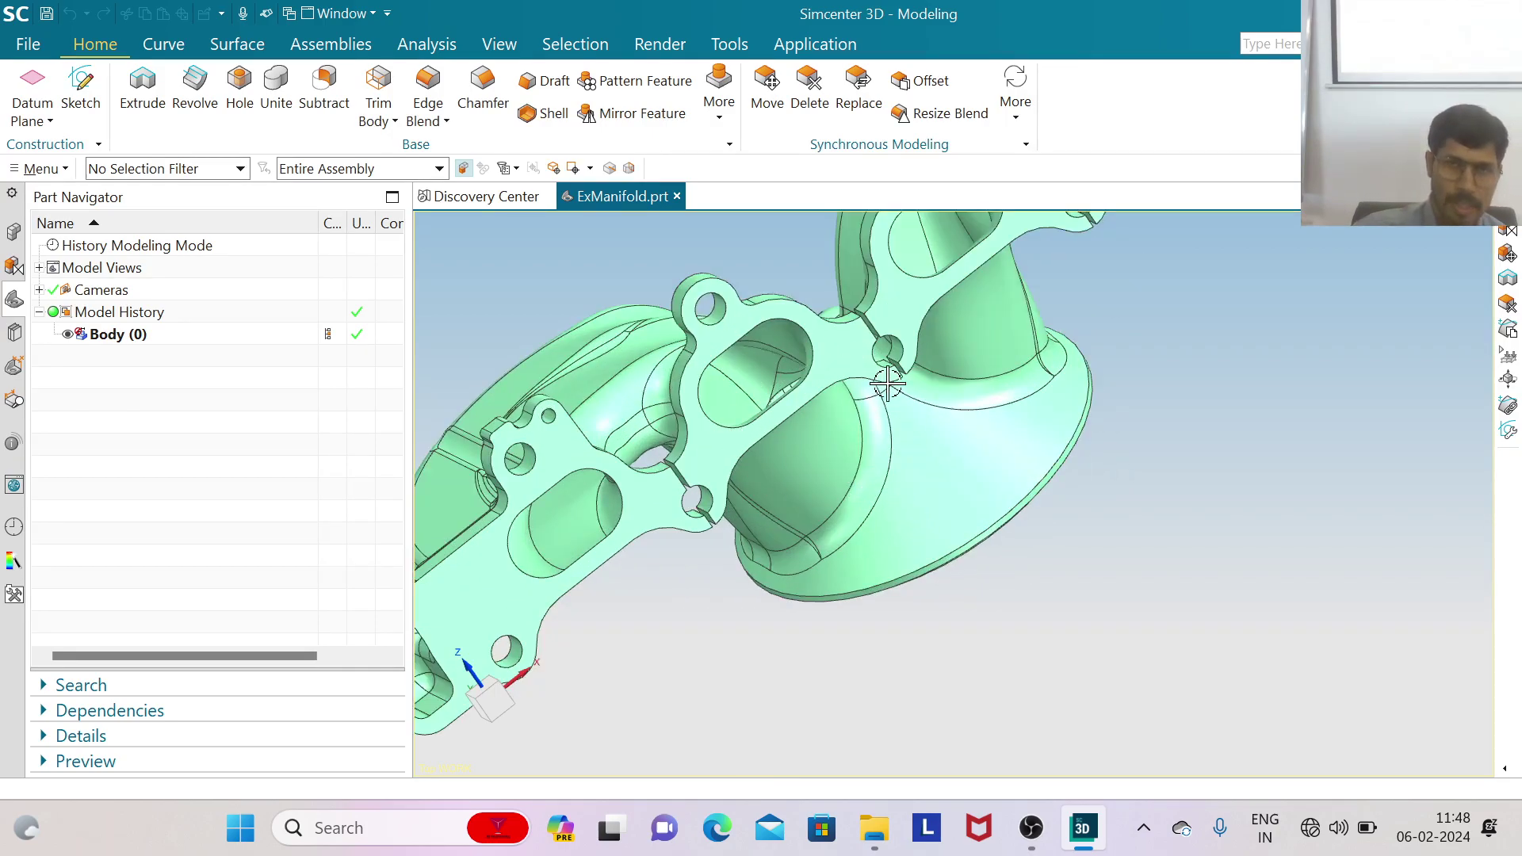
{"action": "scroll", "coordinate": [896, 476], "scroll_direction": "down", "scroll_amount": 2}
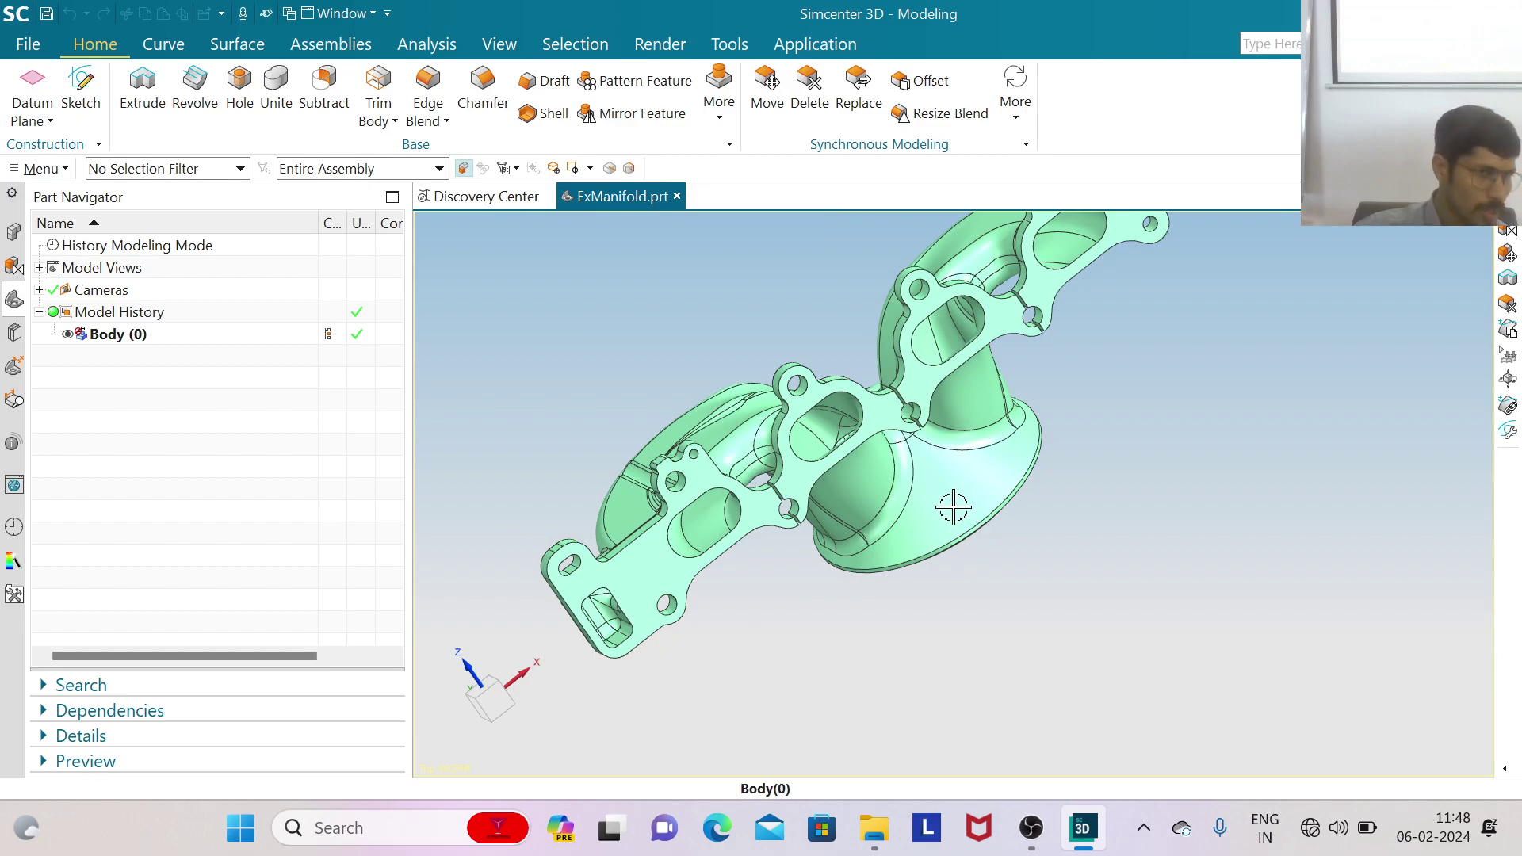
{"action": "scroll", "coordinate": [1028, 553], "scroll_direction": "down", "scroll_amount": 1}
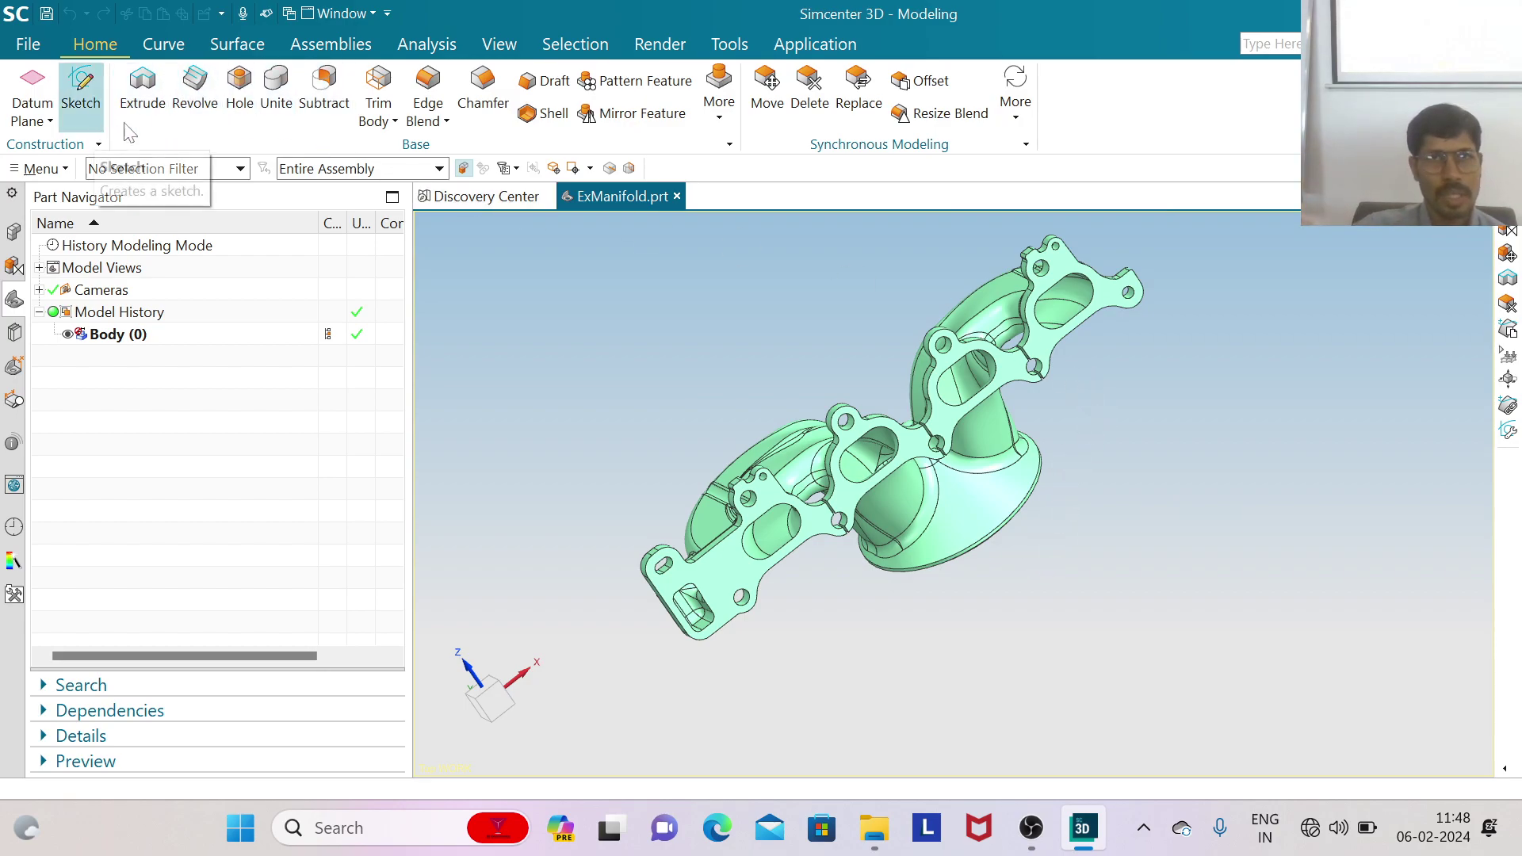
Switch to the Pre/Post application and start a new FEM file ExManifold_fem1.fem from the Simcenter Nastran template
{"action": "left_click", "coordinate": [795, 49]}
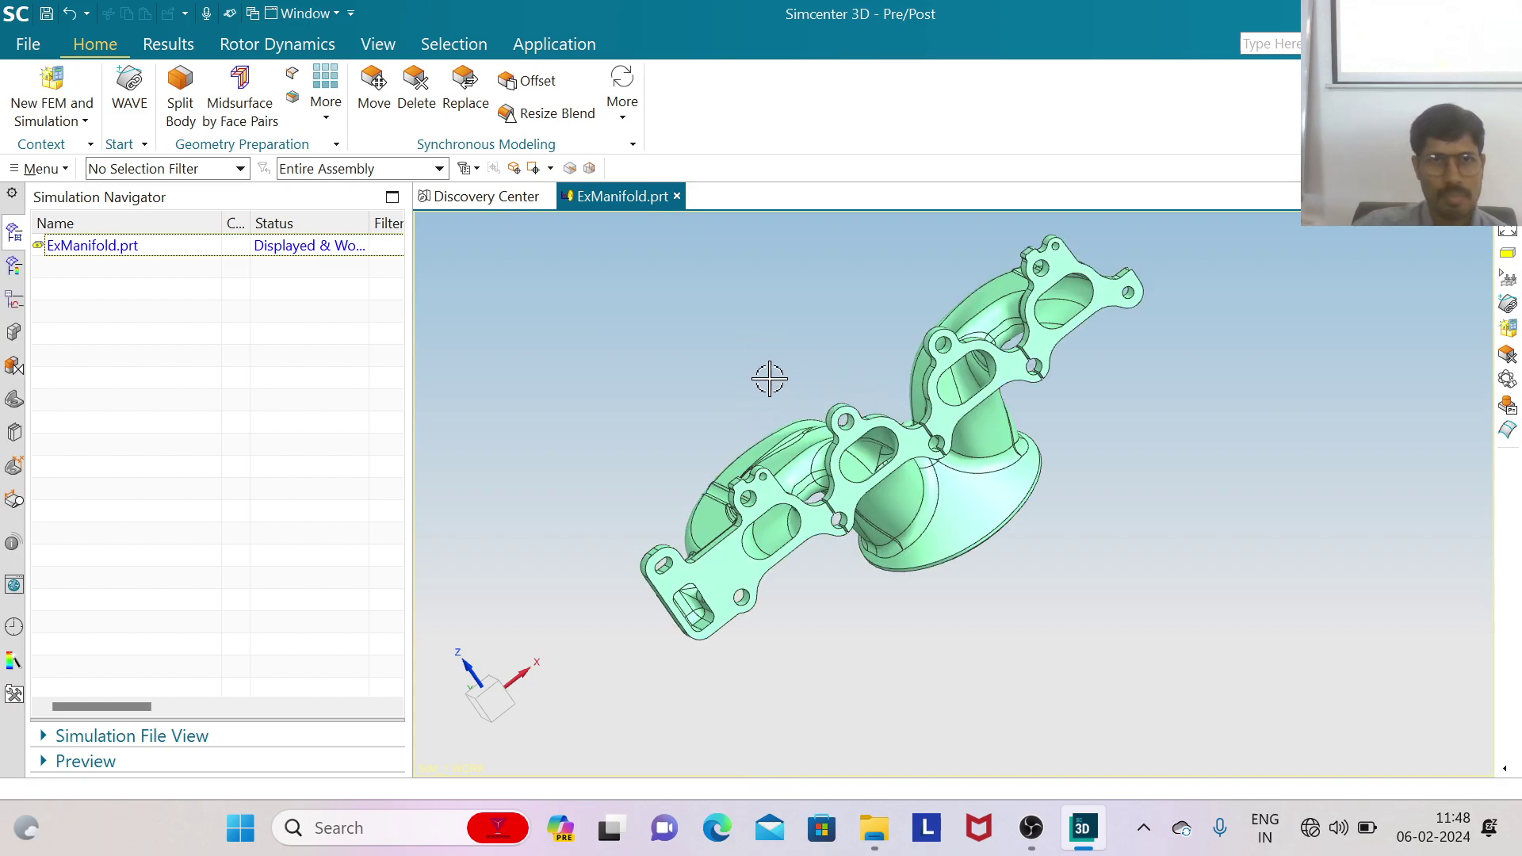
{"action": "middle_click_drag", "start_coordinate": [1097, 513], "coordinate": [1071, 583]}
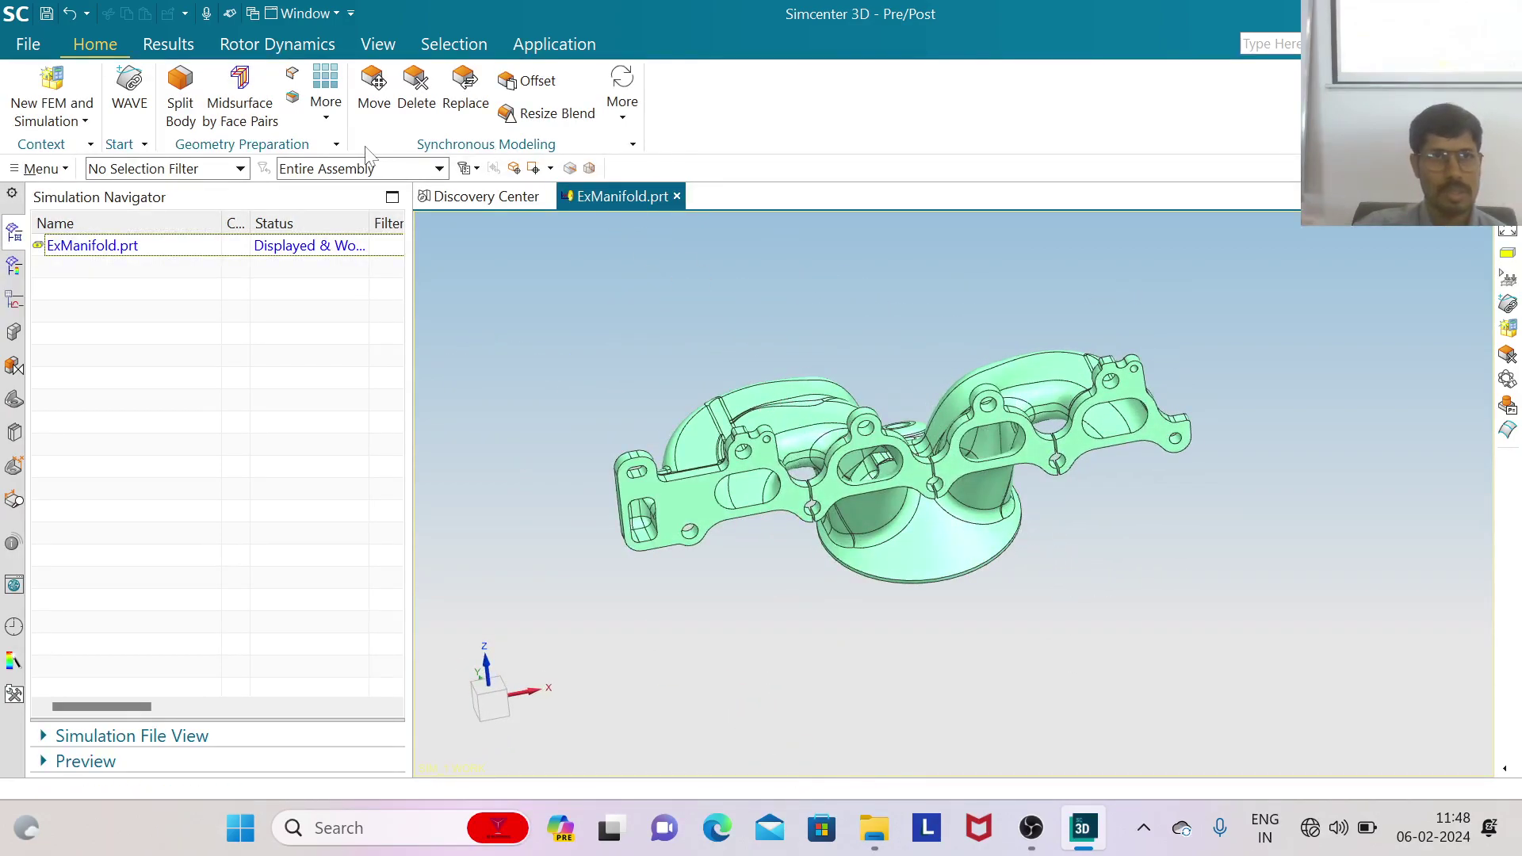
{"action": "left_click", "coordinate": [84, 121]}
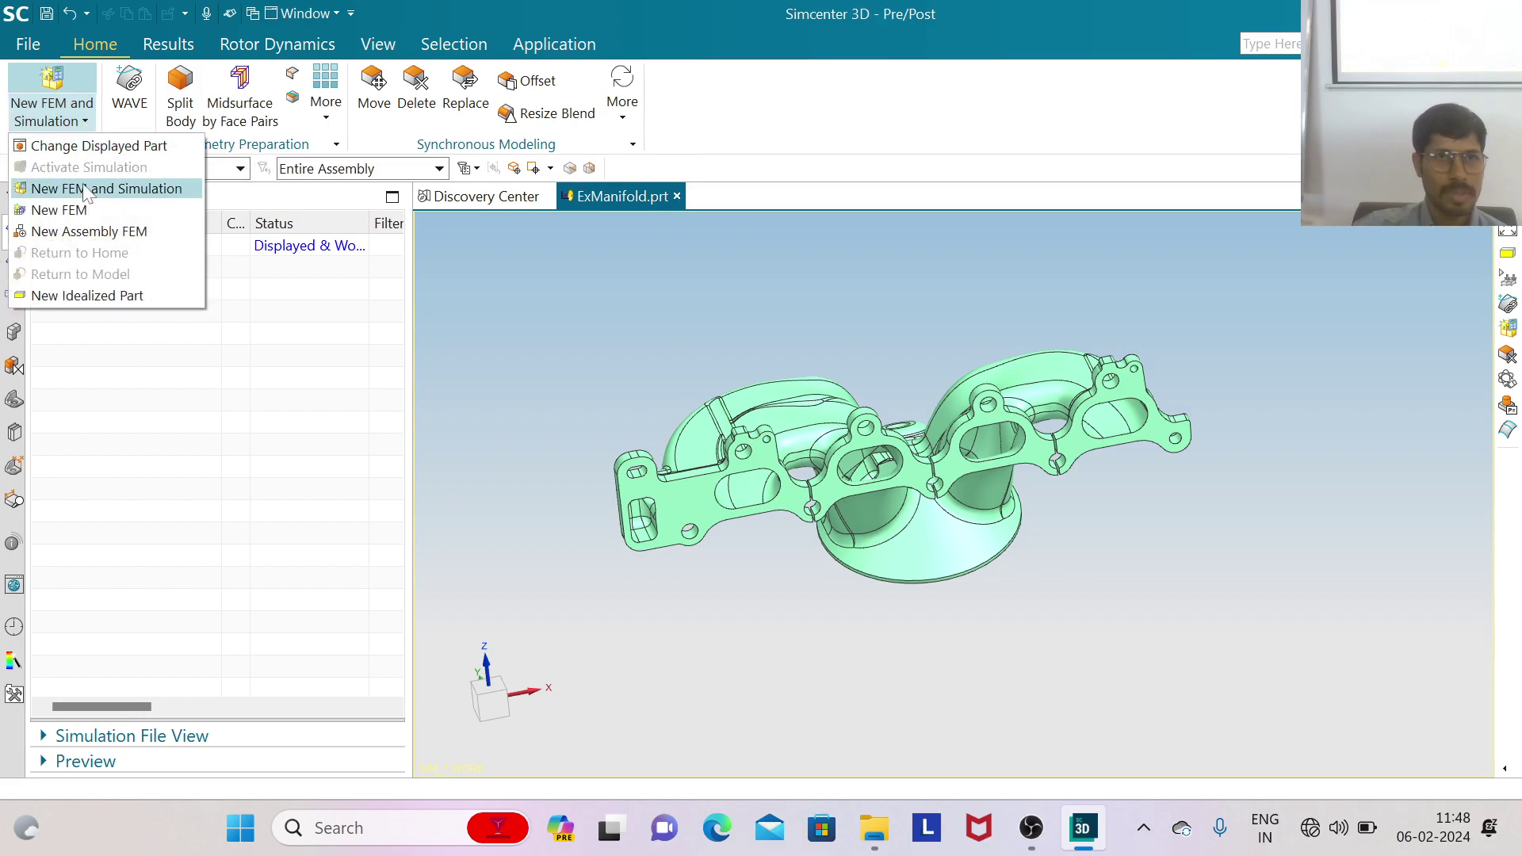
{"action": "left_click", "coordinate": [84, 208]}
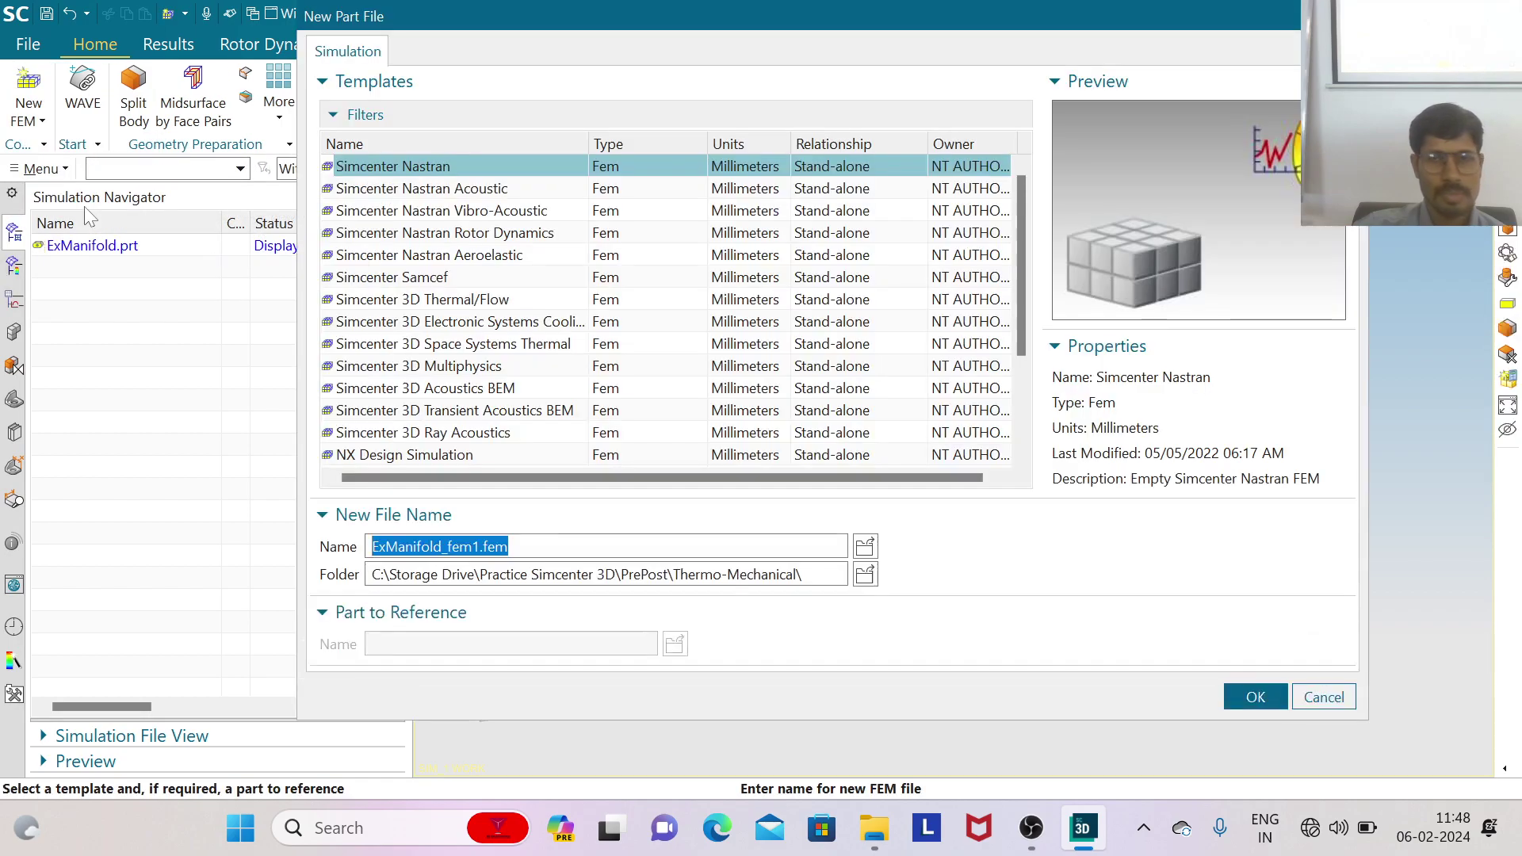
{"action": "left_click", "coordinate": [1254, 697]}
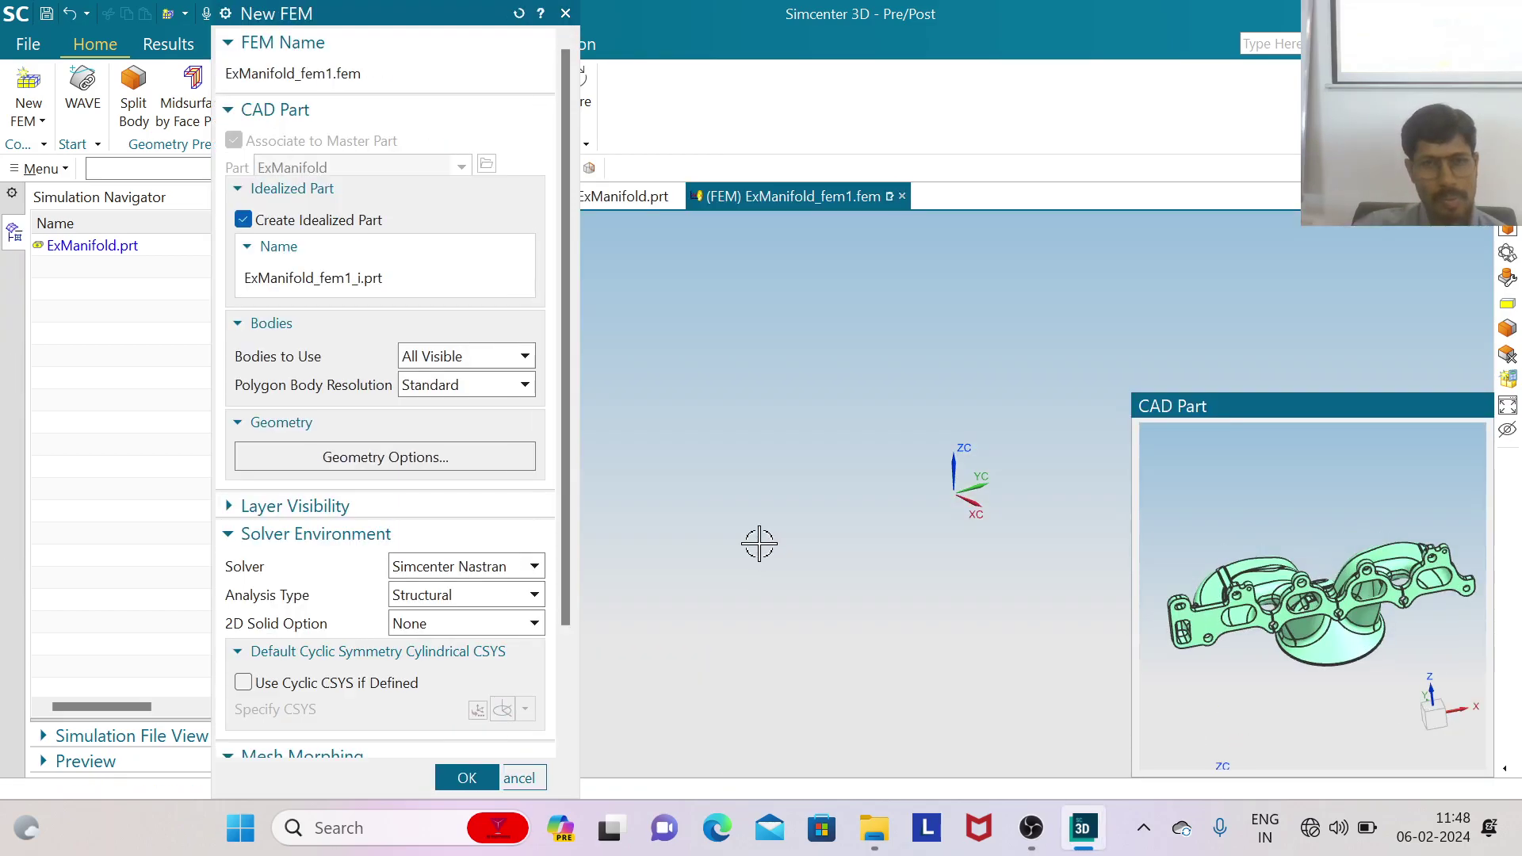
Create the FEM without an idealized part, using the Simcenter Nastran solver with Structural analysis type
{"action": "left_click", "coordinate": [244, 220]}
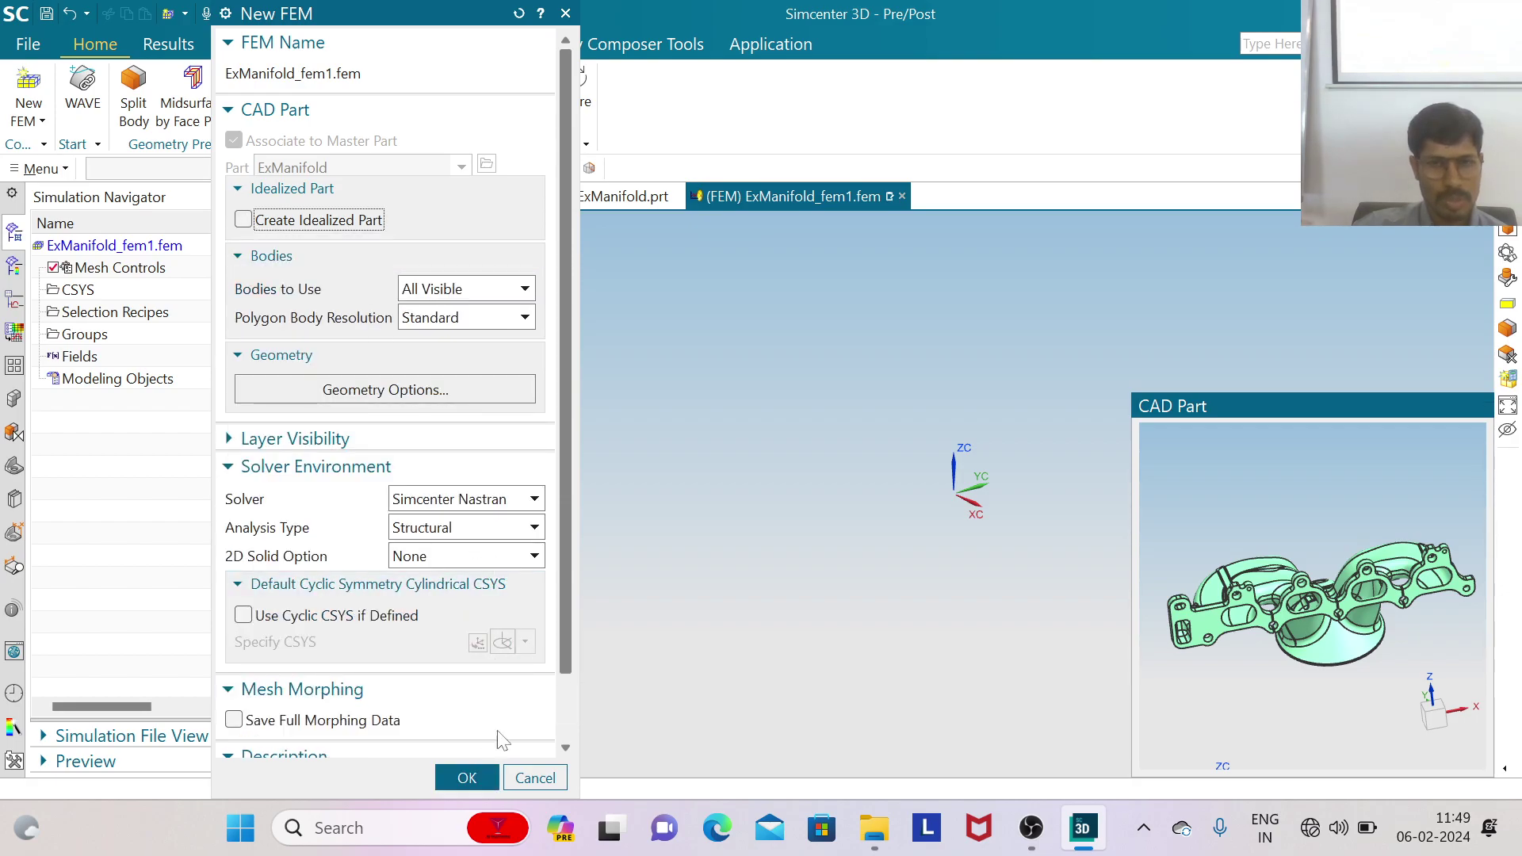
{"action": "scroll", "coordinate": [559, 711], "scroll_direction": "down", "scroll_amount": 1}
{"action": "scroll", "coordinate": [552, 753], "scroll_direction": "down", "scroll_amount": 1}
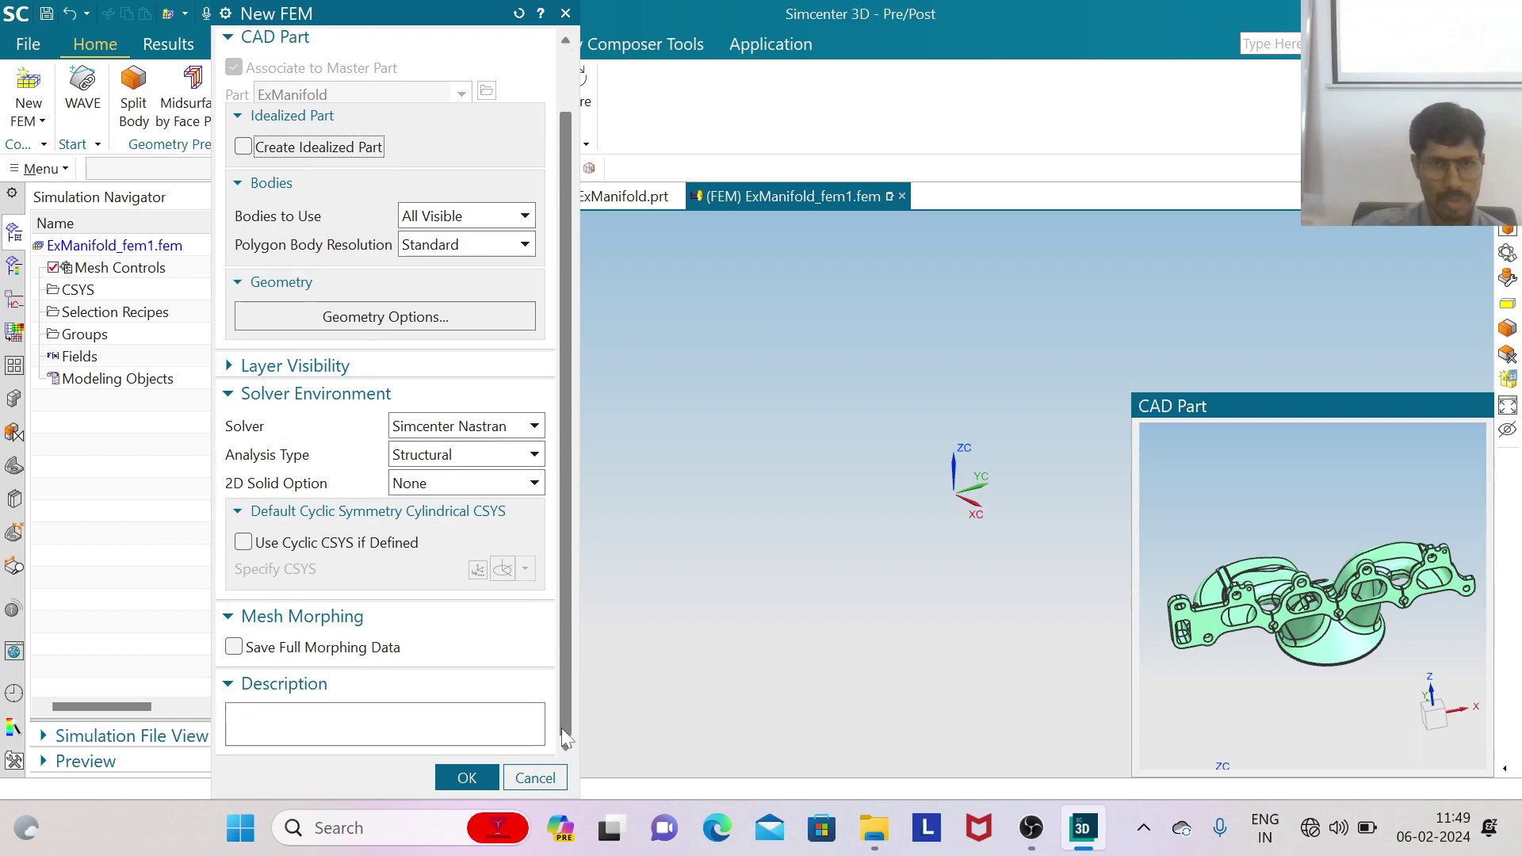
{"action": "left_click", "coordinate": [467, 777]}
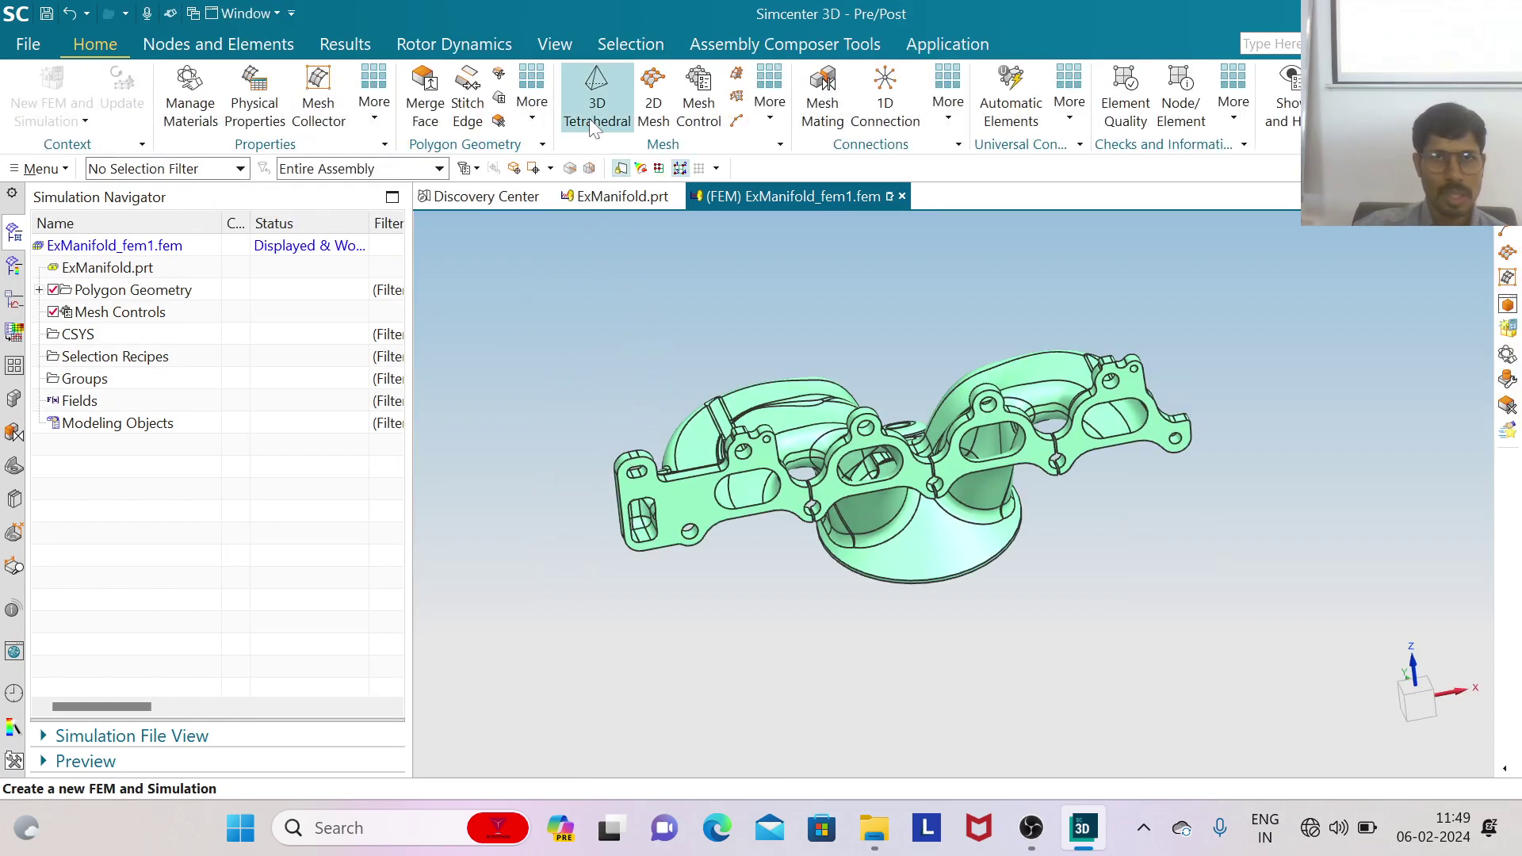
Mesh the manifold body with CTETRA(10) 3D tetrahedral elements at a 10 mm element size, using an automatically created collector
{"action": "left_click", "coordinate": [589, 118]}
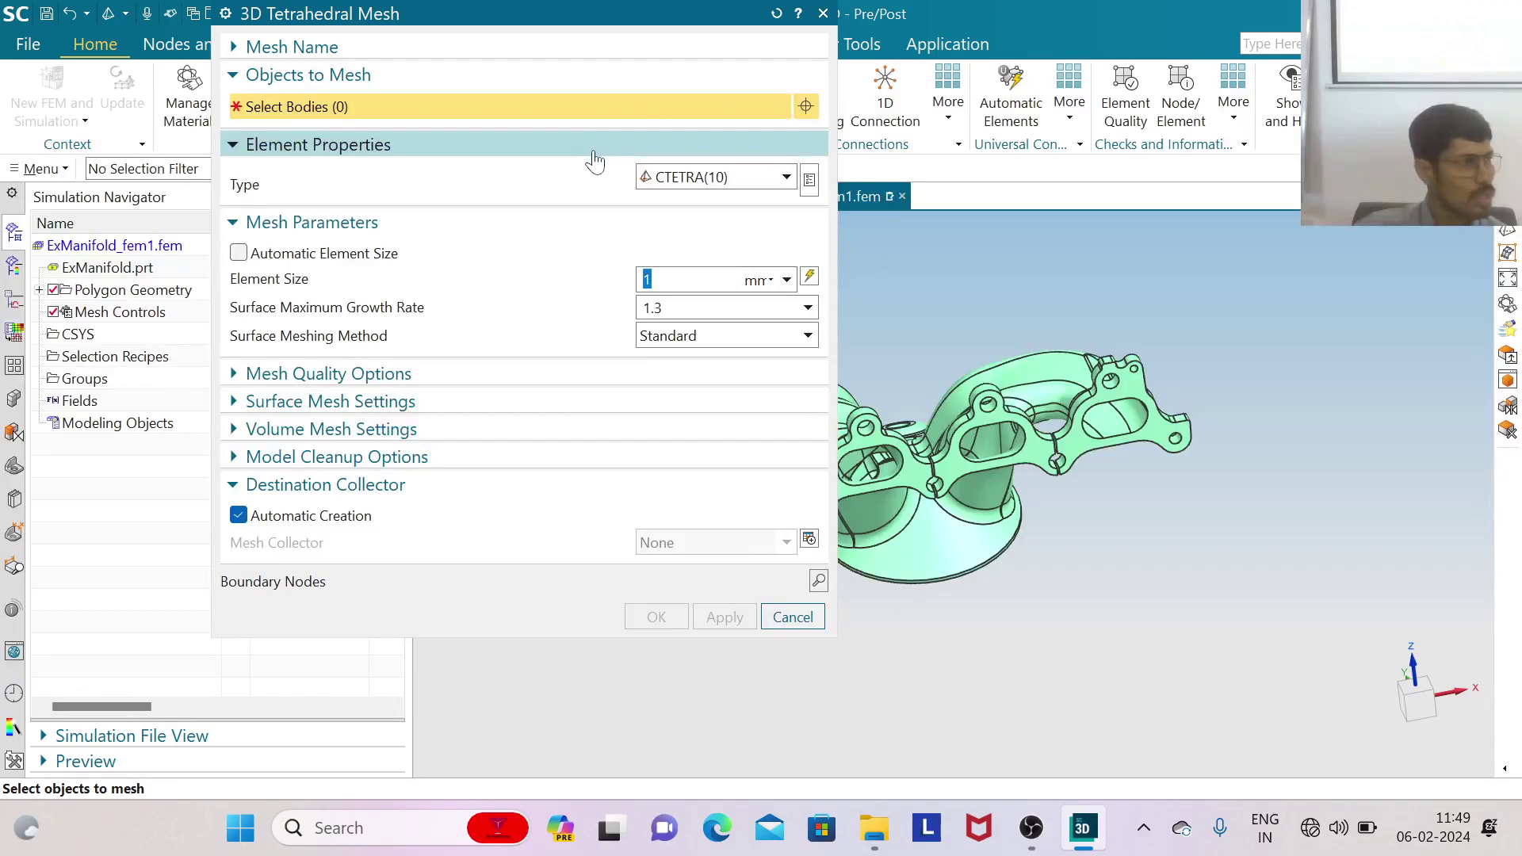
{"action": "left_click_drag", "start_coordinate": [558, 14], "coordinate": [313, 53]}
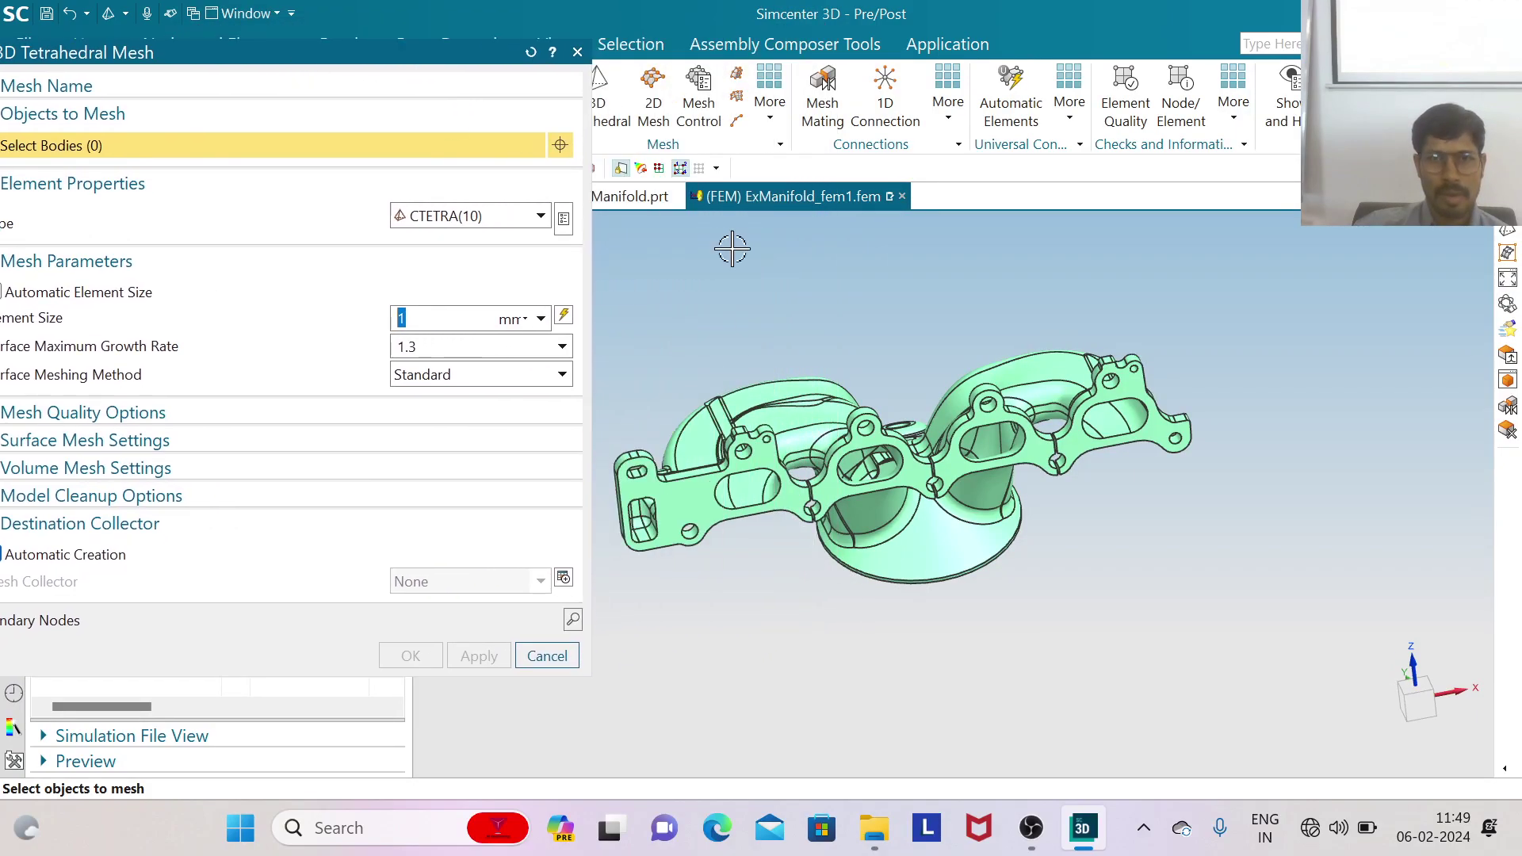
{"action": "left_click_drag", "start_coordinate": [646, 263], "coordinate": [1240, 618]}
{"action": "left_click", "coordinate": [564, 315]}
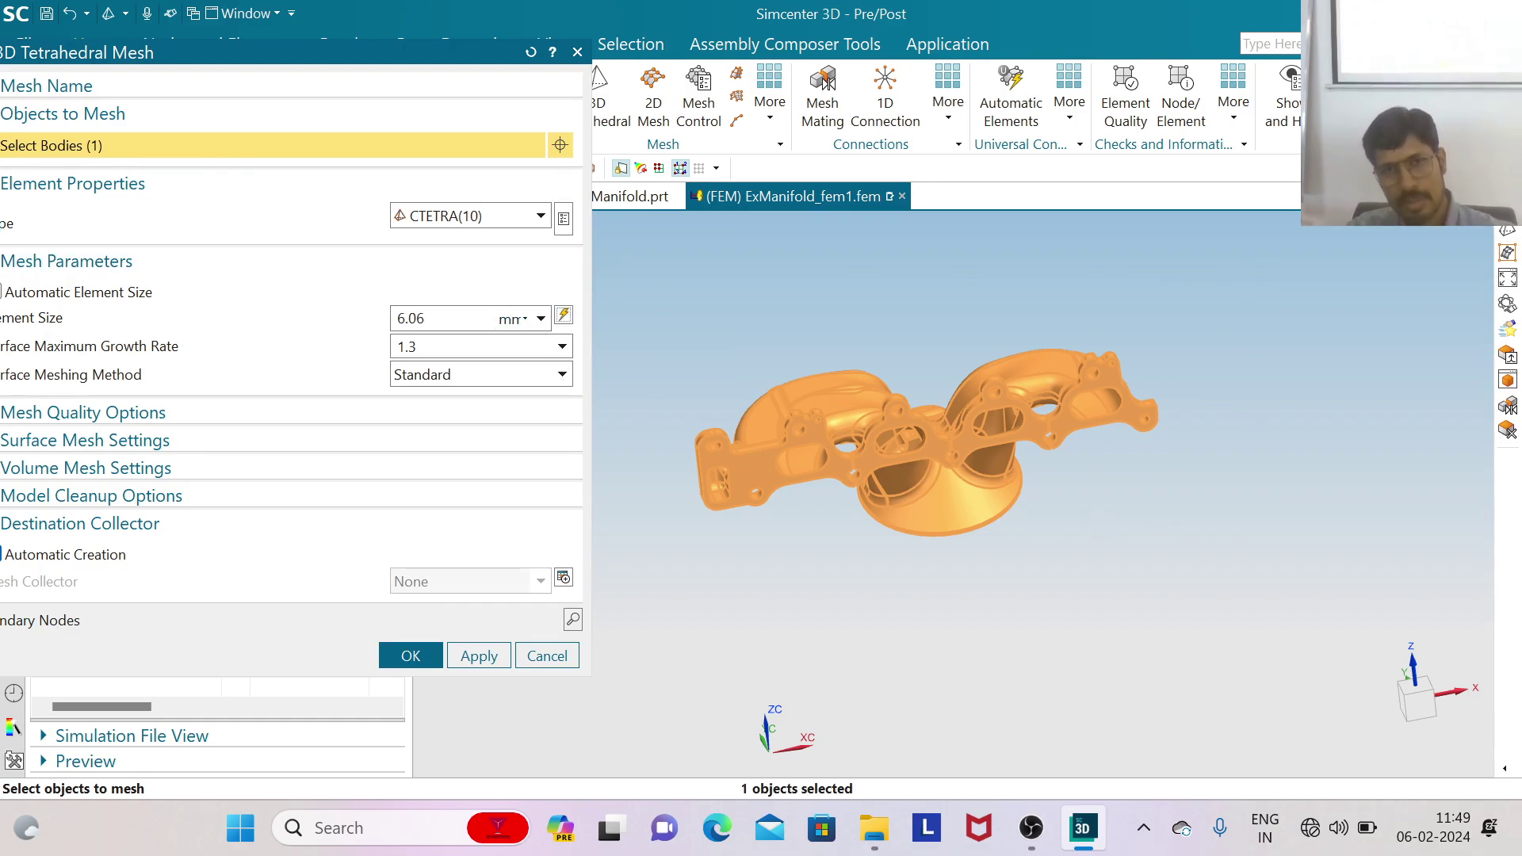
{"action": "key", "text": "ctrl+a"}
{"action": "type", "text": "1"}
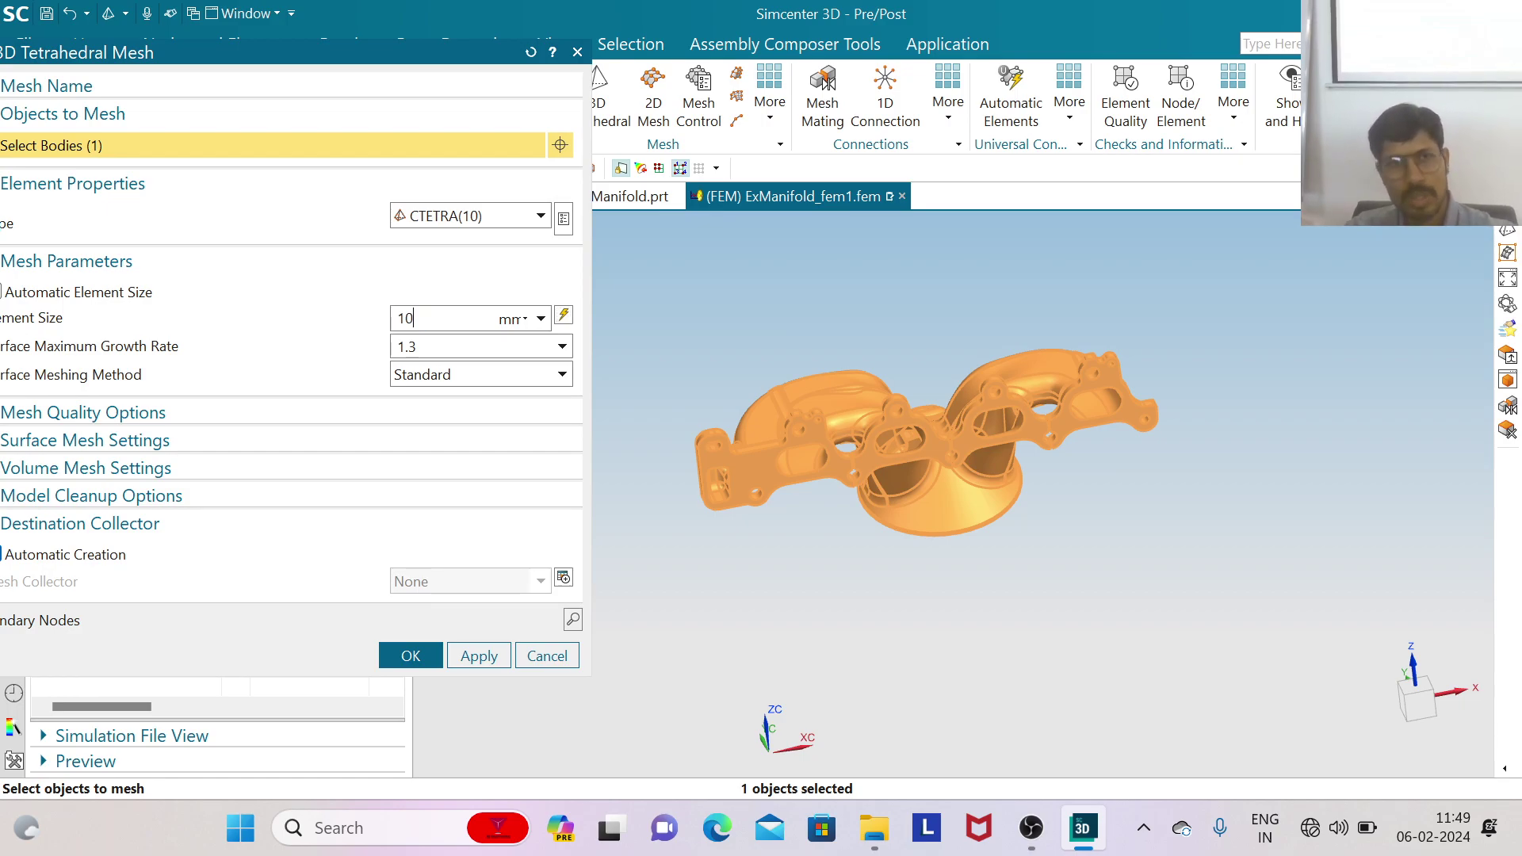
{"action": "left_click_drag", "start_coordinate": [277, 62], "coordinate": [408, 73]}
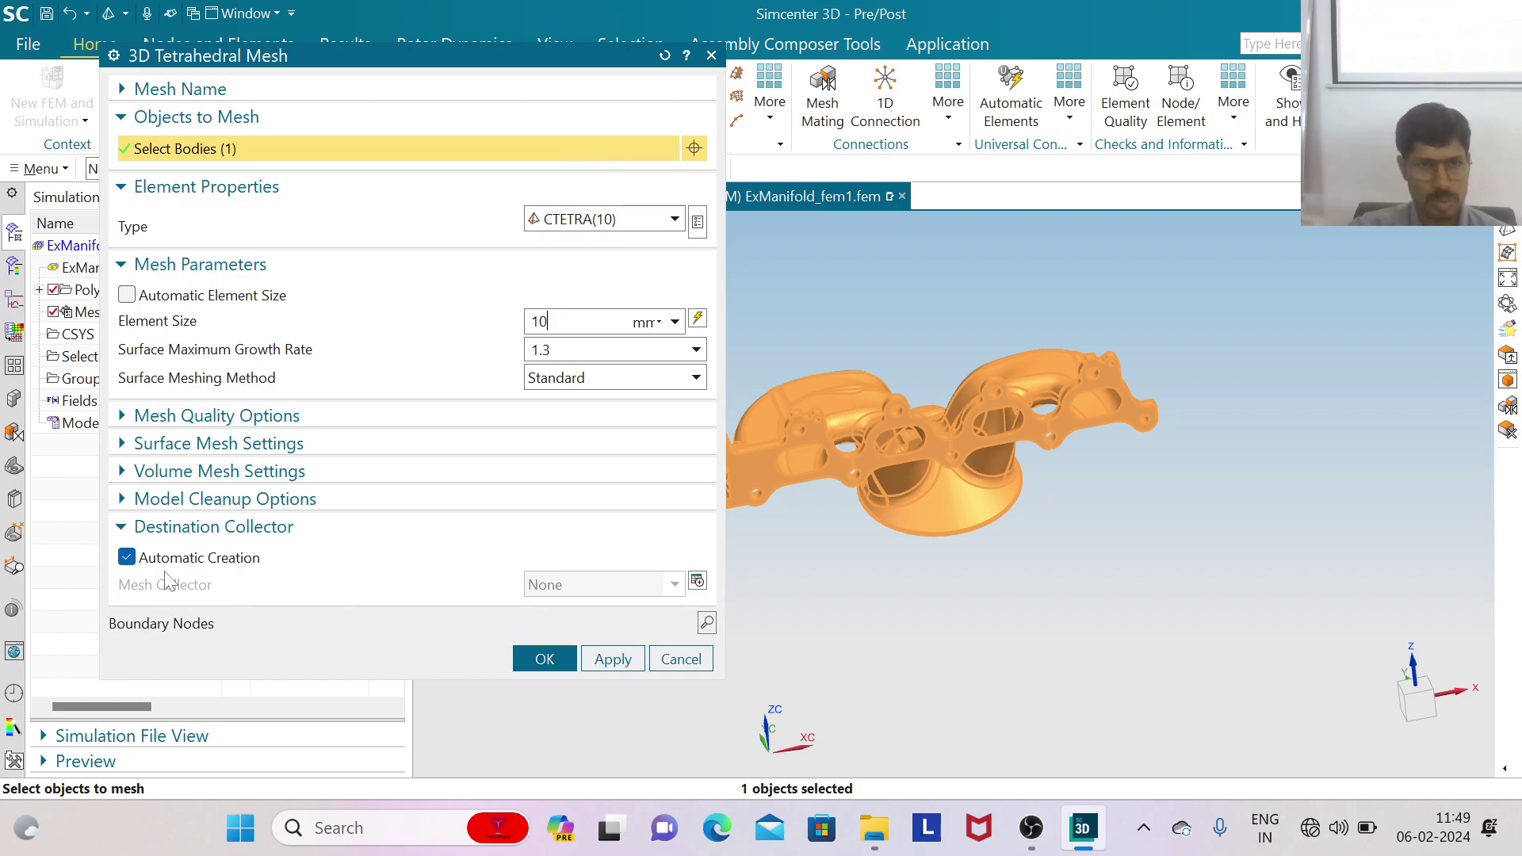
{"action": "left_click", "coordinate": [545, 659]}
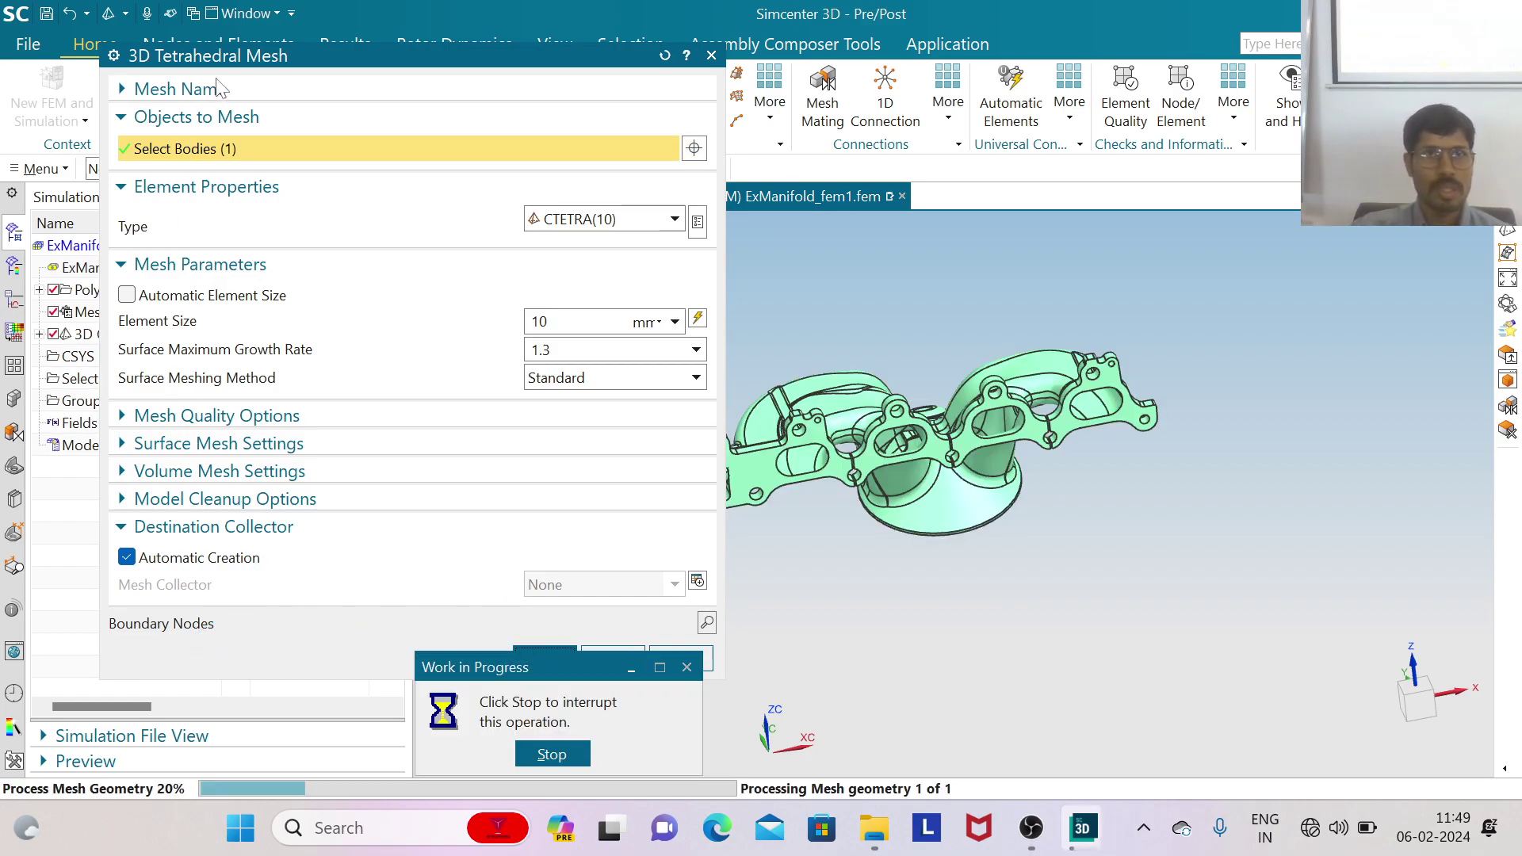
{"action": "left_click_drag", "start_coordinate": [220, 68], "coordinate": [457, 56]}
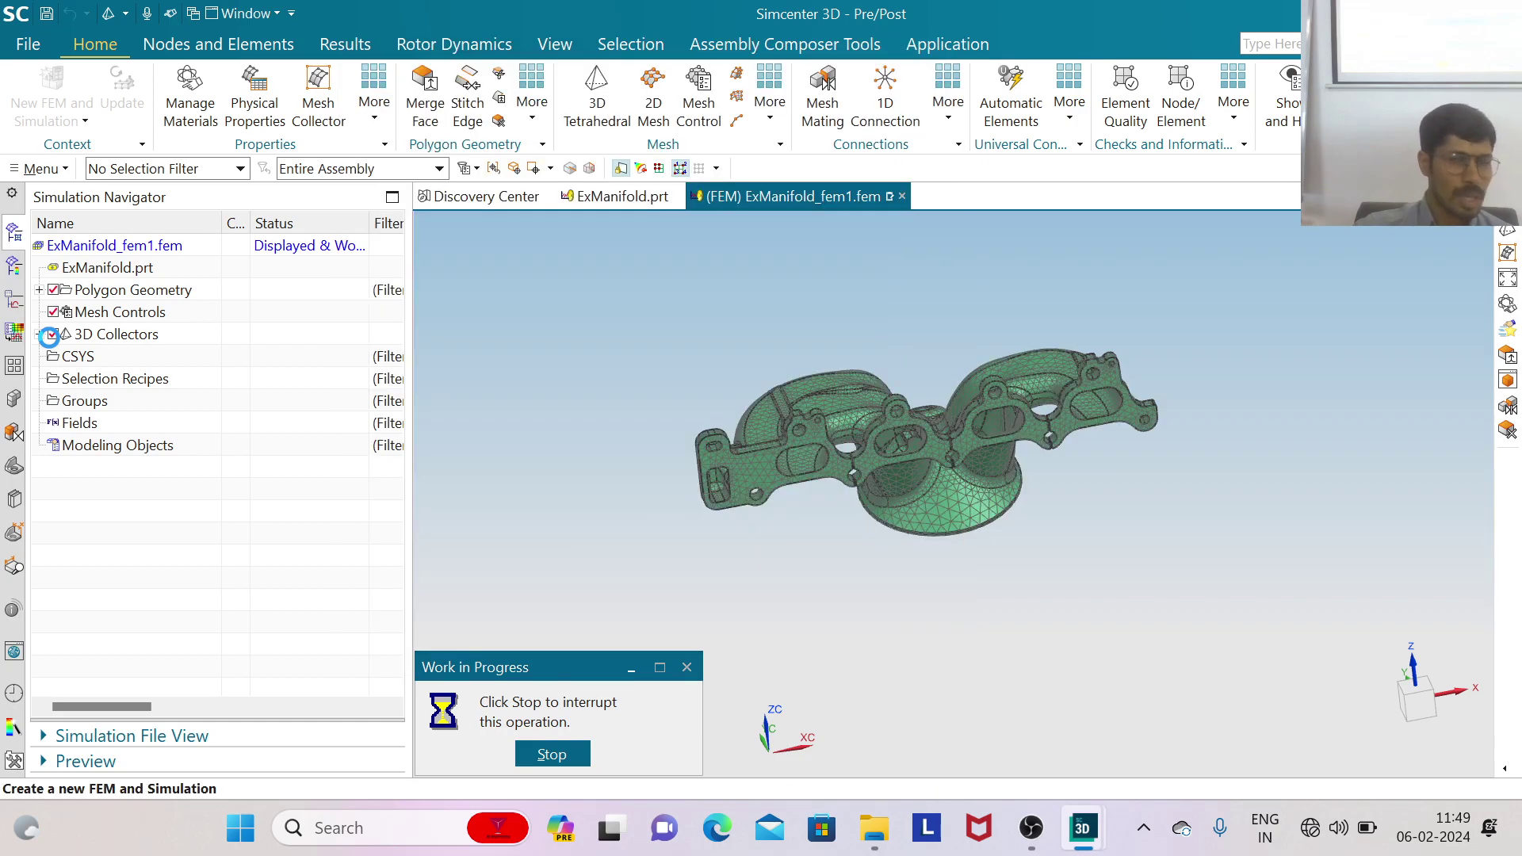
Open the PSOLID1 physical property of the manifold's Solid(1) mesh collector for editing
{"action": "scroll", "coordinate": [867, 373], "scroll_direction": "up", "scroll_amount": 1}
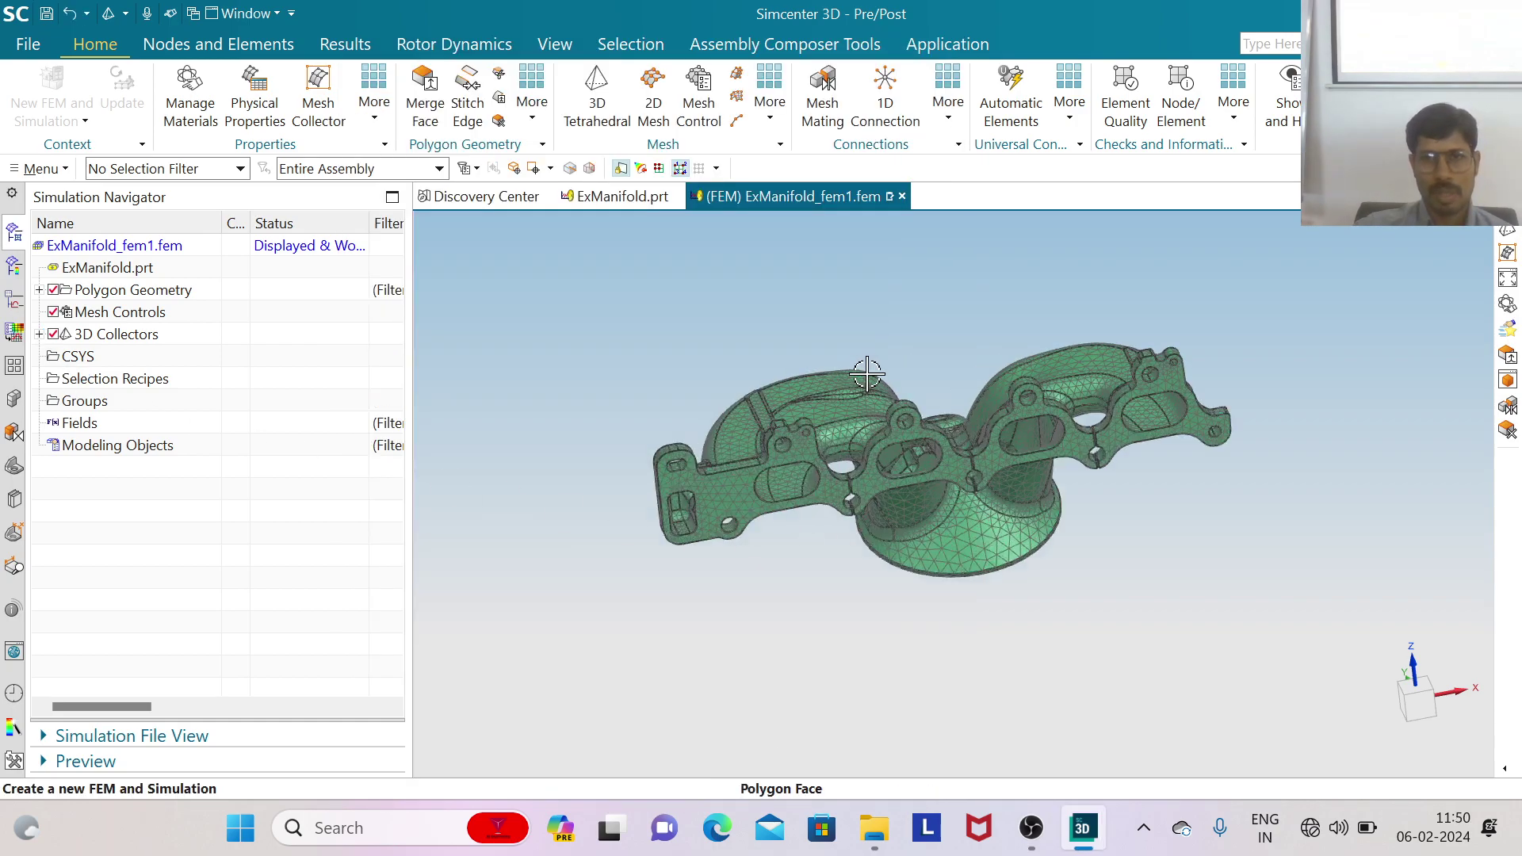
{"action": "scroll", "coordinate": [867, 374], "scroll_direction": "up", "scroll_amount": 1}
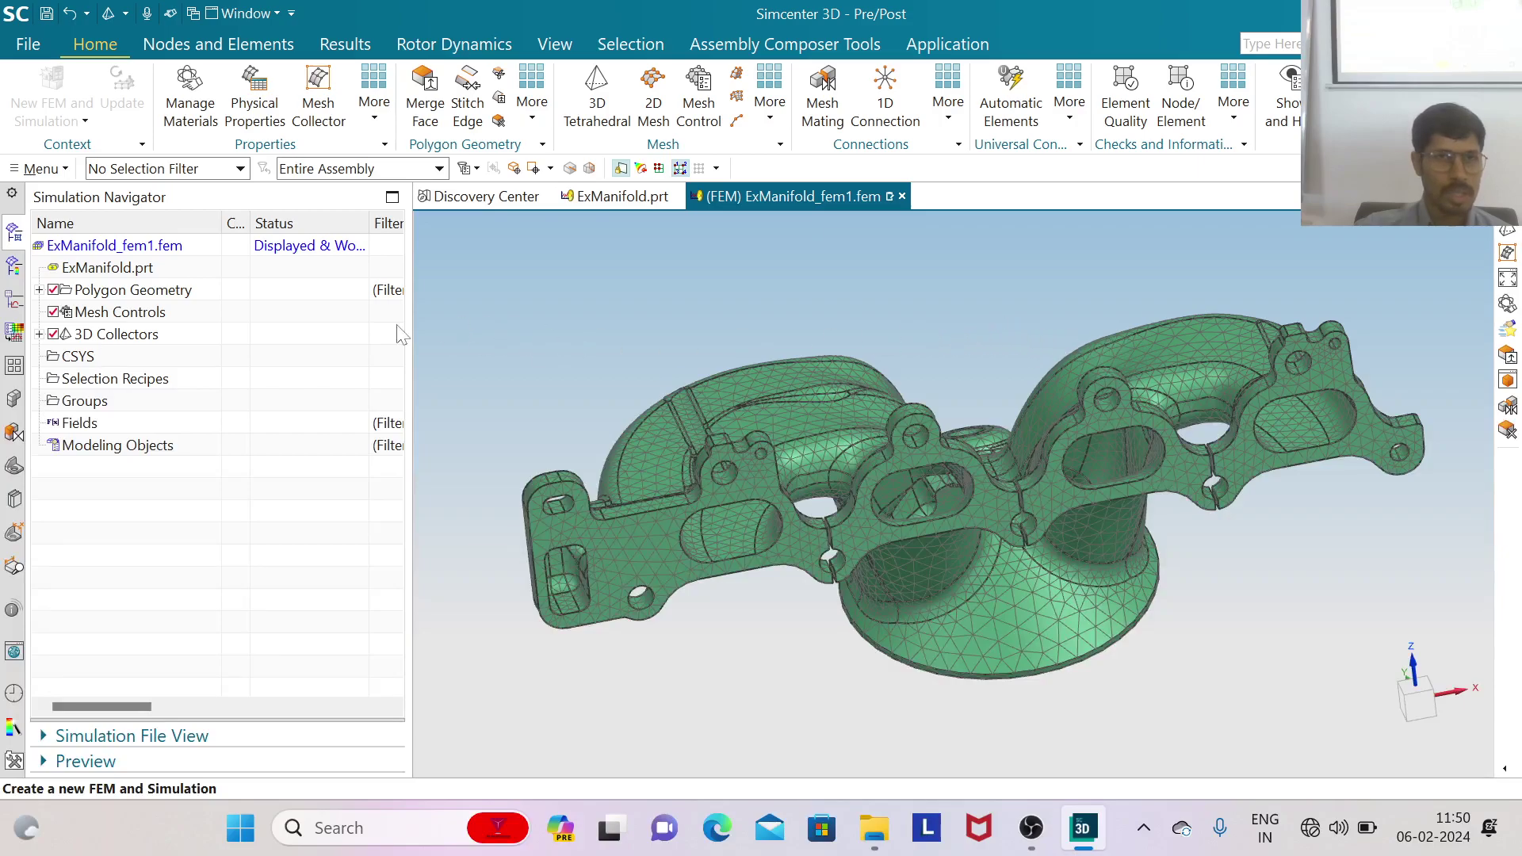
{"action": "left_click", "coordinate": [39, 333]}
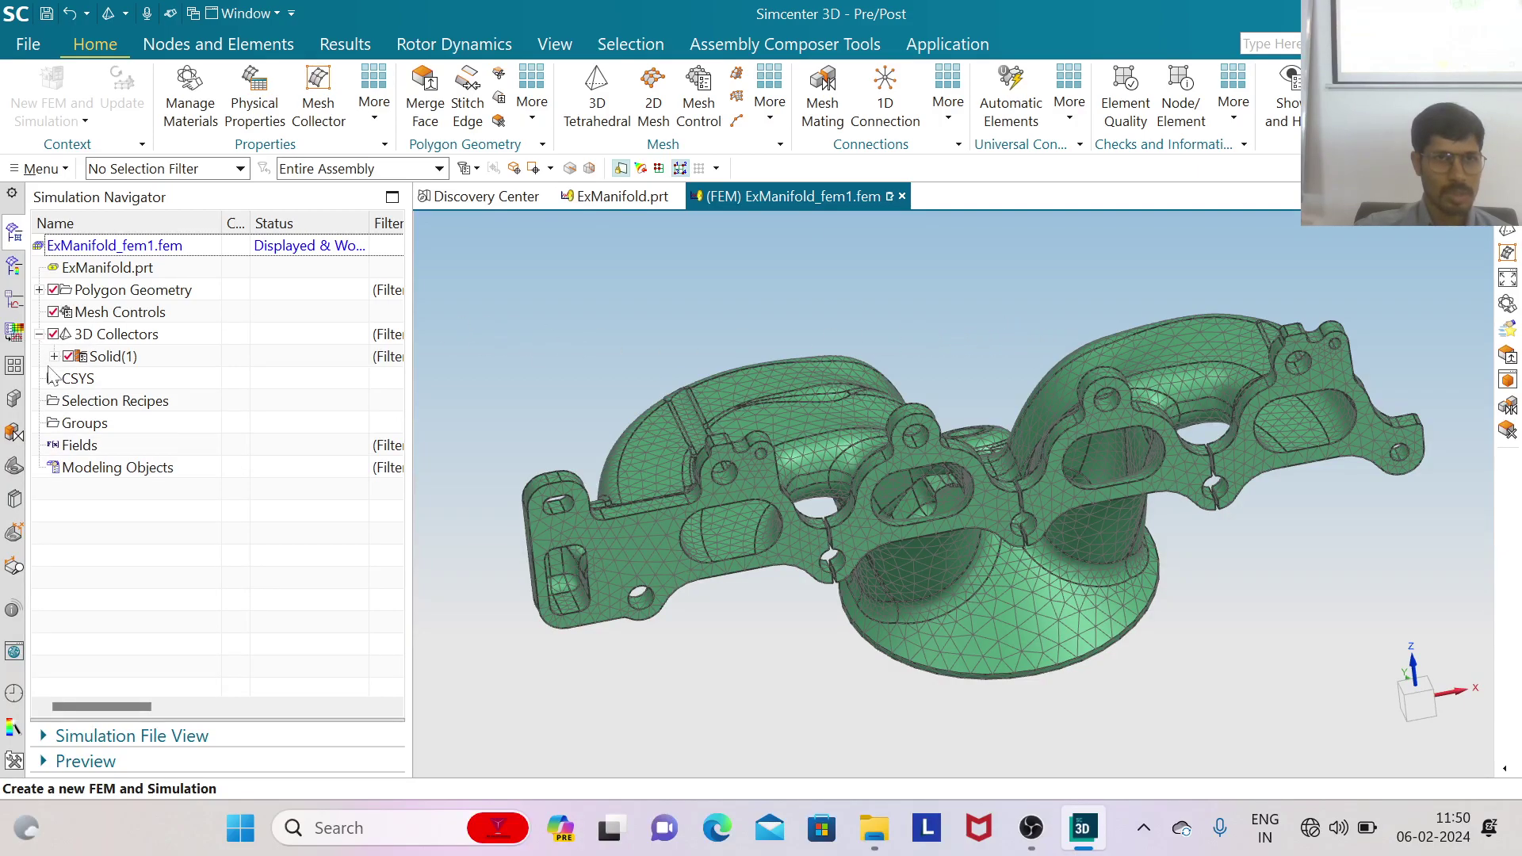
{"action": "left_click", "coordinate": [54, 357]}
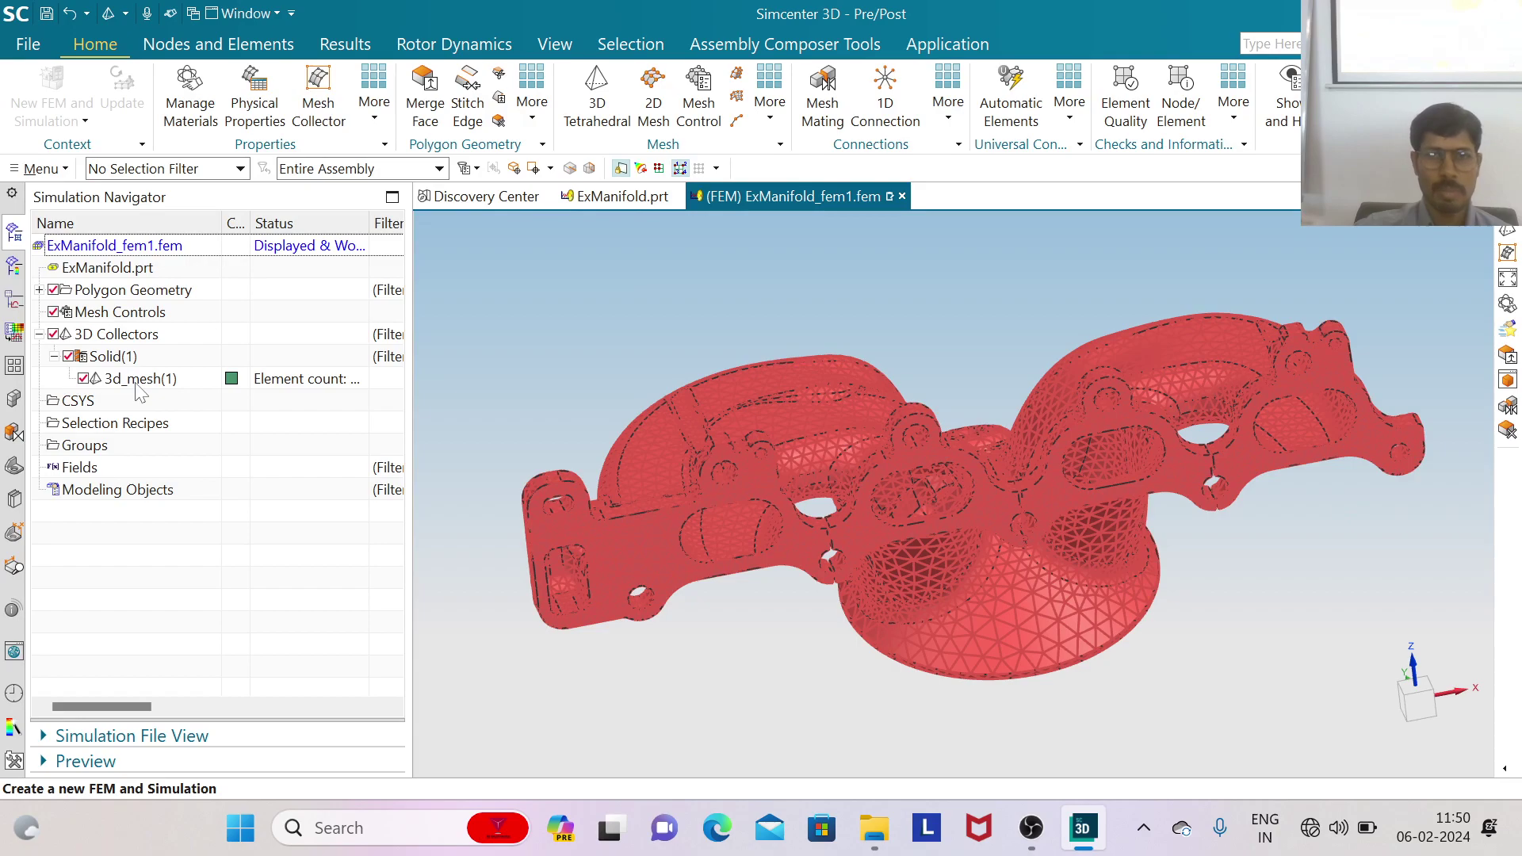
{"action": "right_click", "coordinate": [122, 361]}
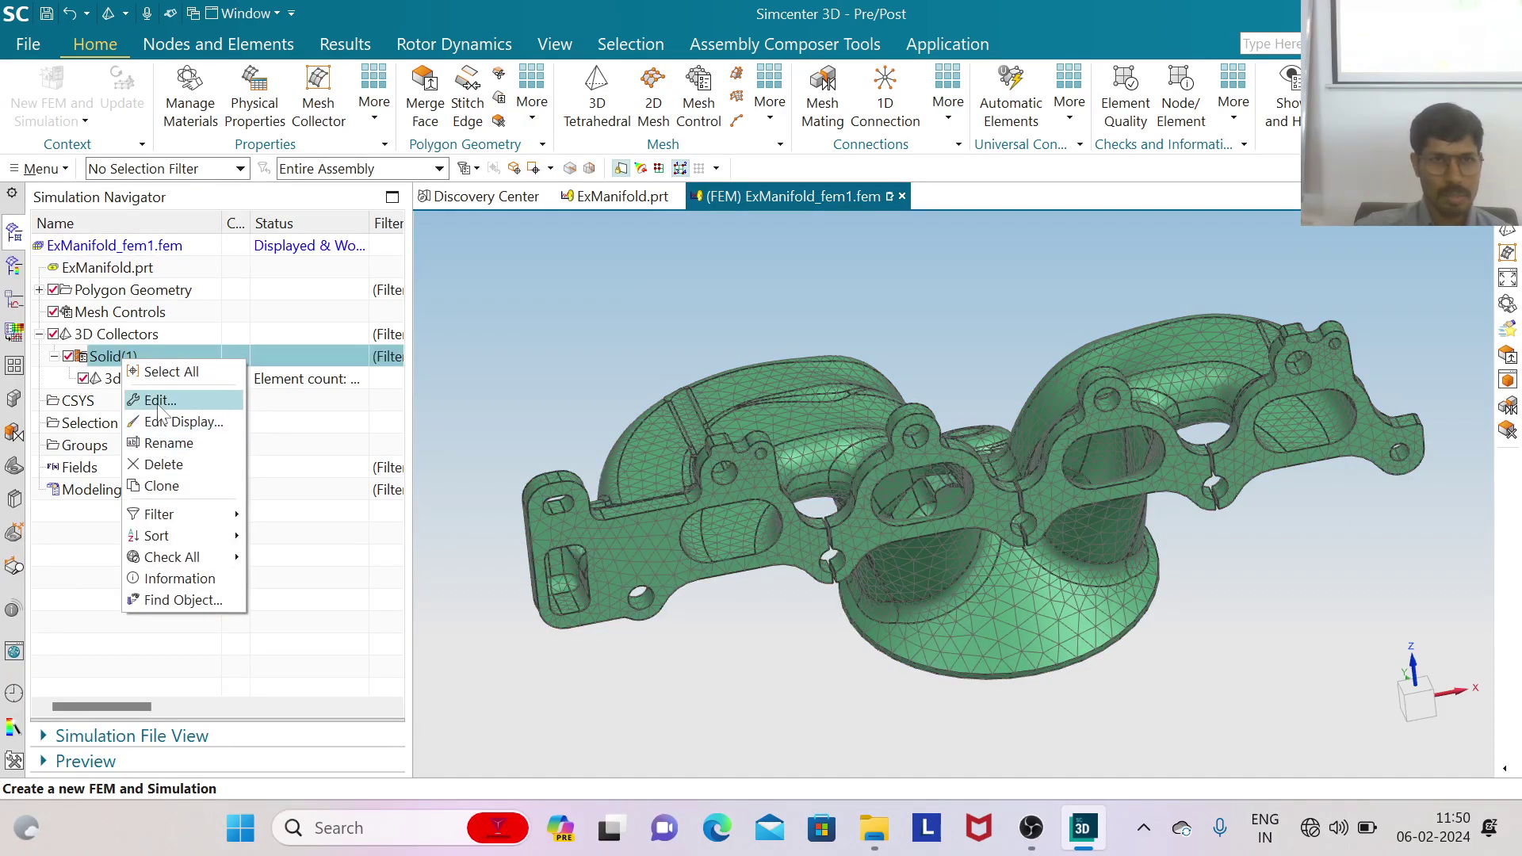
{"action": "left_click", "coordinate": [159, 402]}
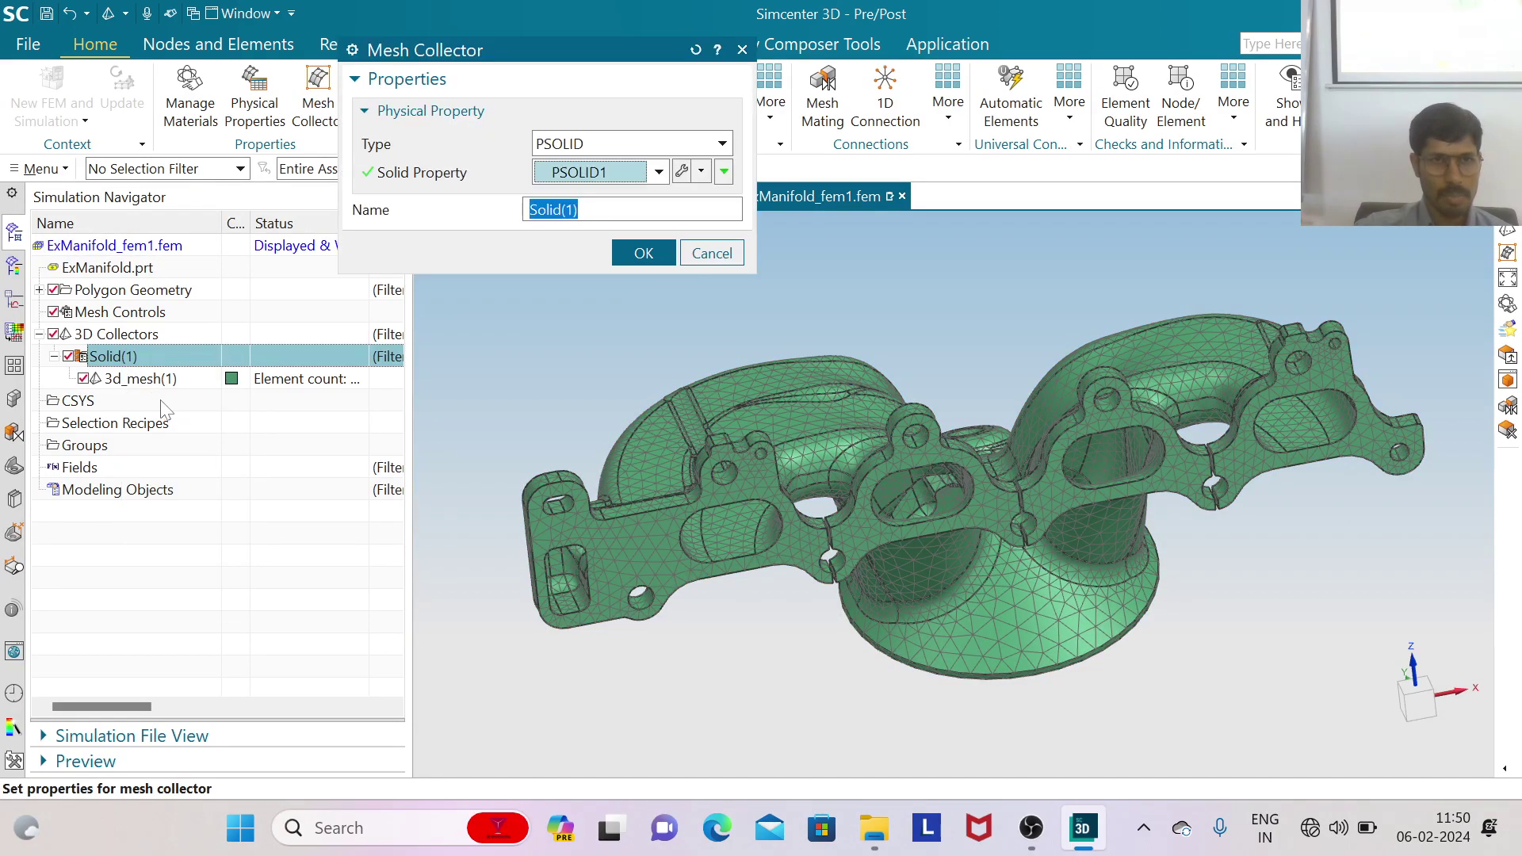
{"action": "left_click", "coordinate": [683, 172]}
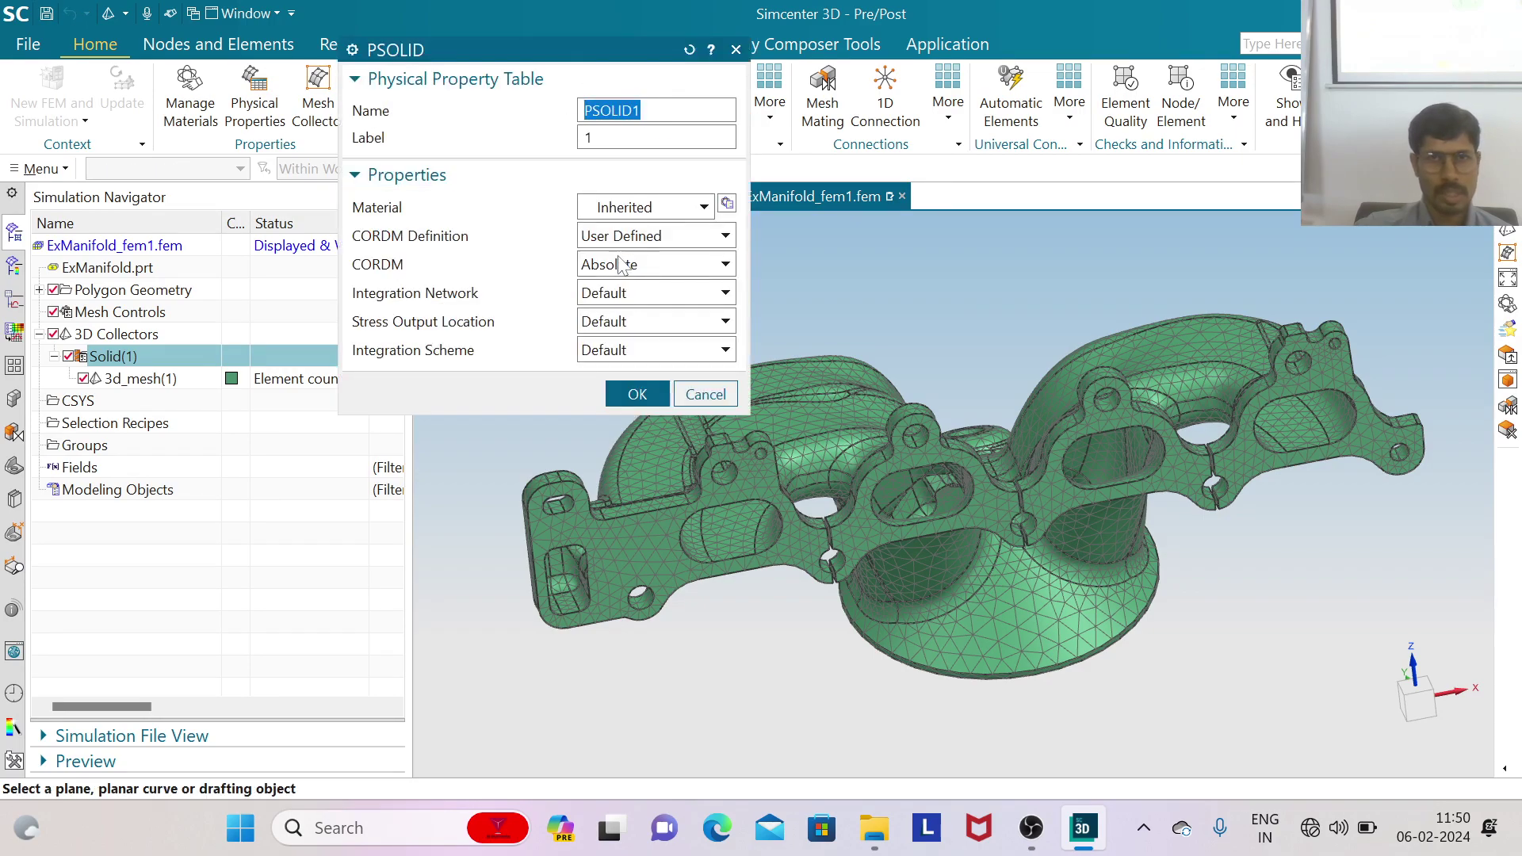
Assign the library material Steel to the PSOLID1 property and accept the mesh collector changes
{"action": "left_click", "coordinate": [727, 204]}
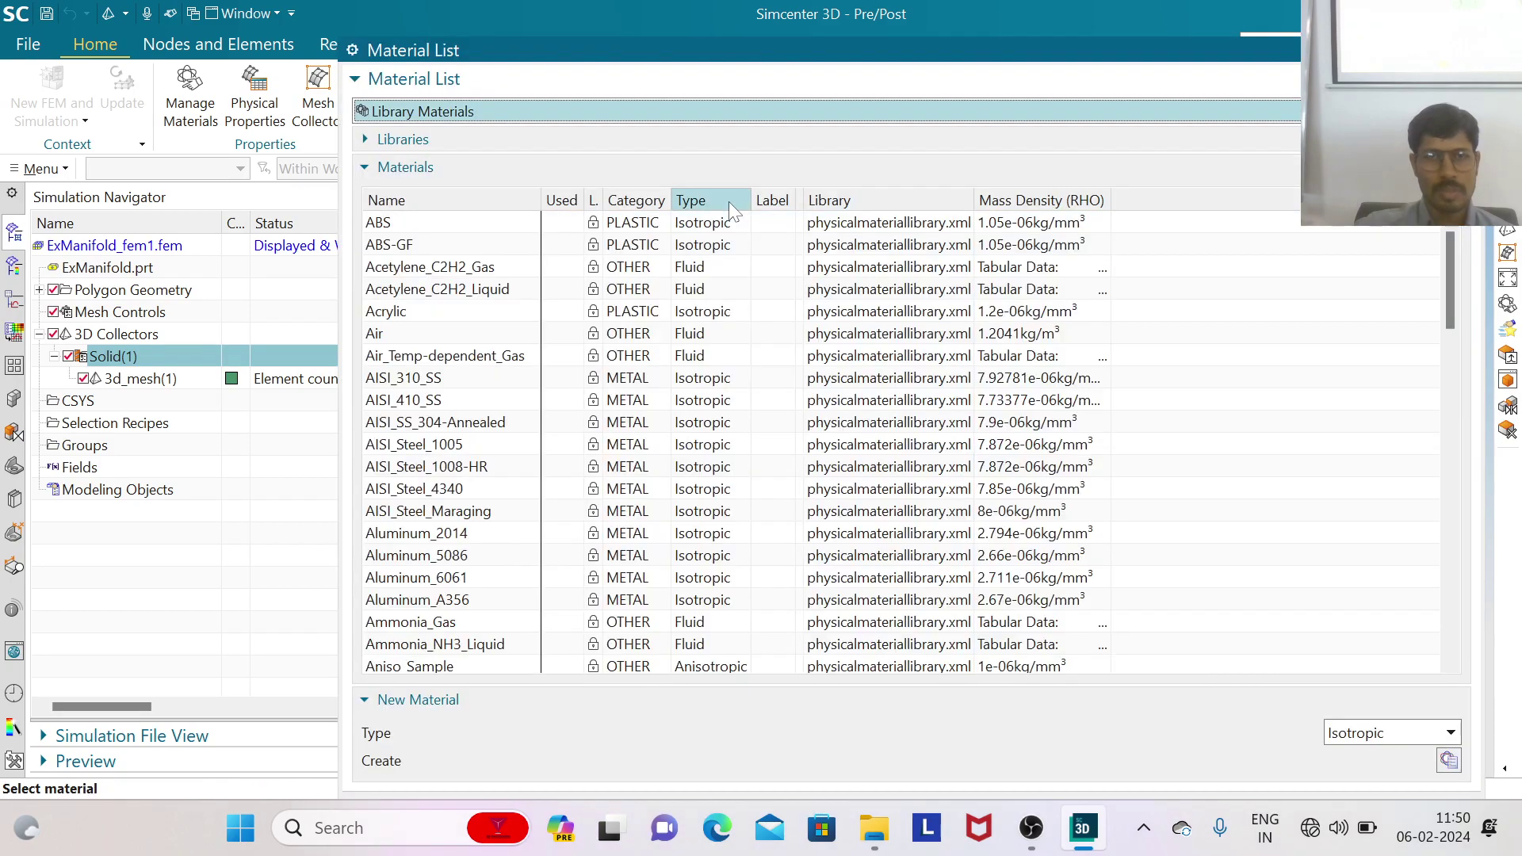
{"action": "scroll", "coordinate": [506, 595], "scroll_direction": "down", "scroll_amount": 2}
{"action": "scroll", "coordinate": [475, 586], "scroll_direction": "down", "scroll_amount": 12}
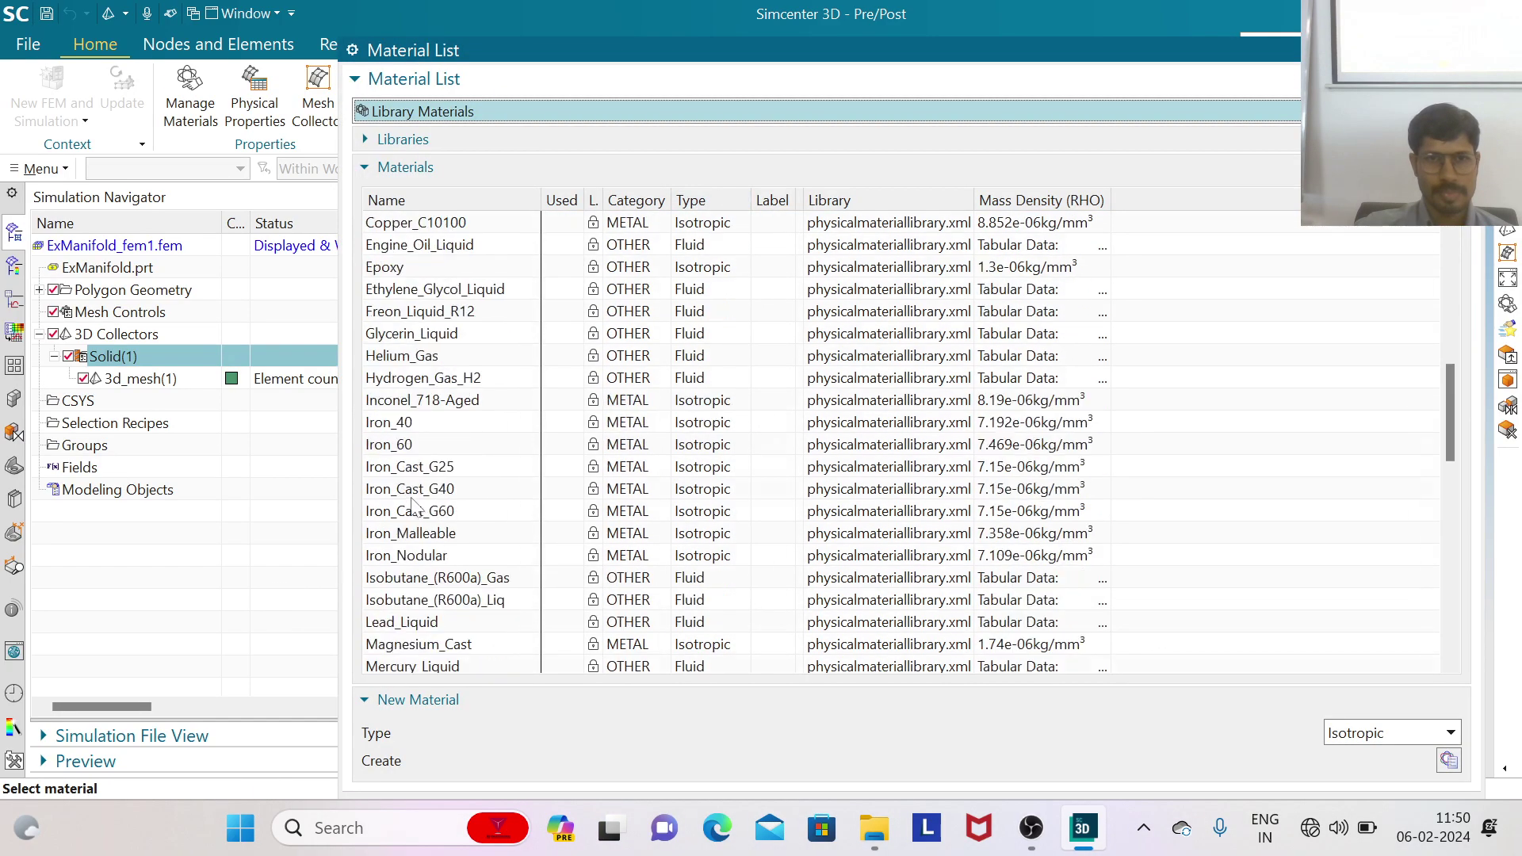
{"action": "scroll", "coordinate": [428, 574], "scroll_direction": "down", "scroll_amount": 8}
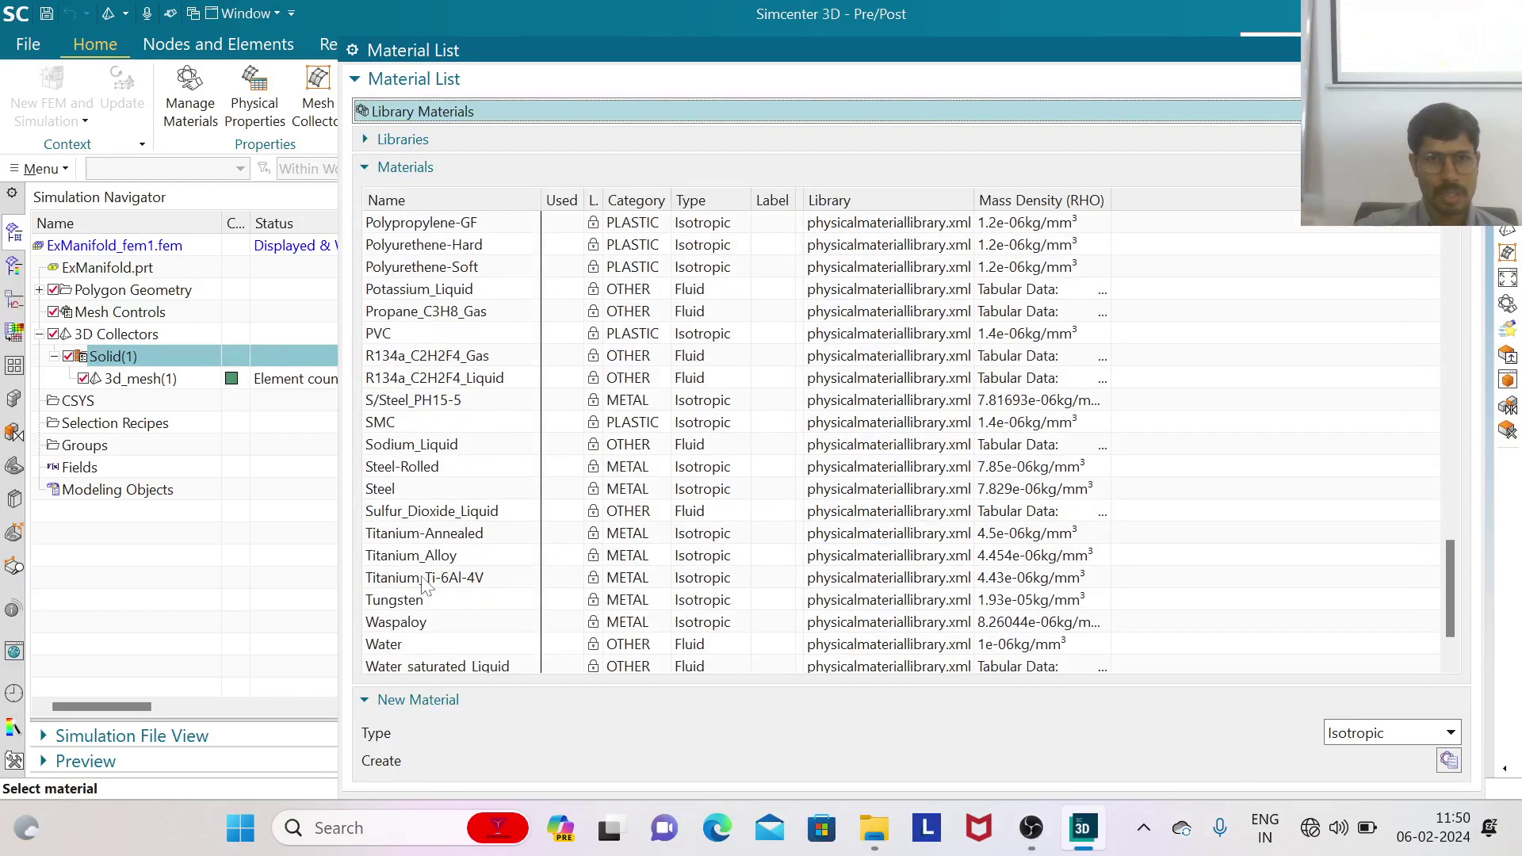
{"action": "left_click", "coordinate": [403, 424]}
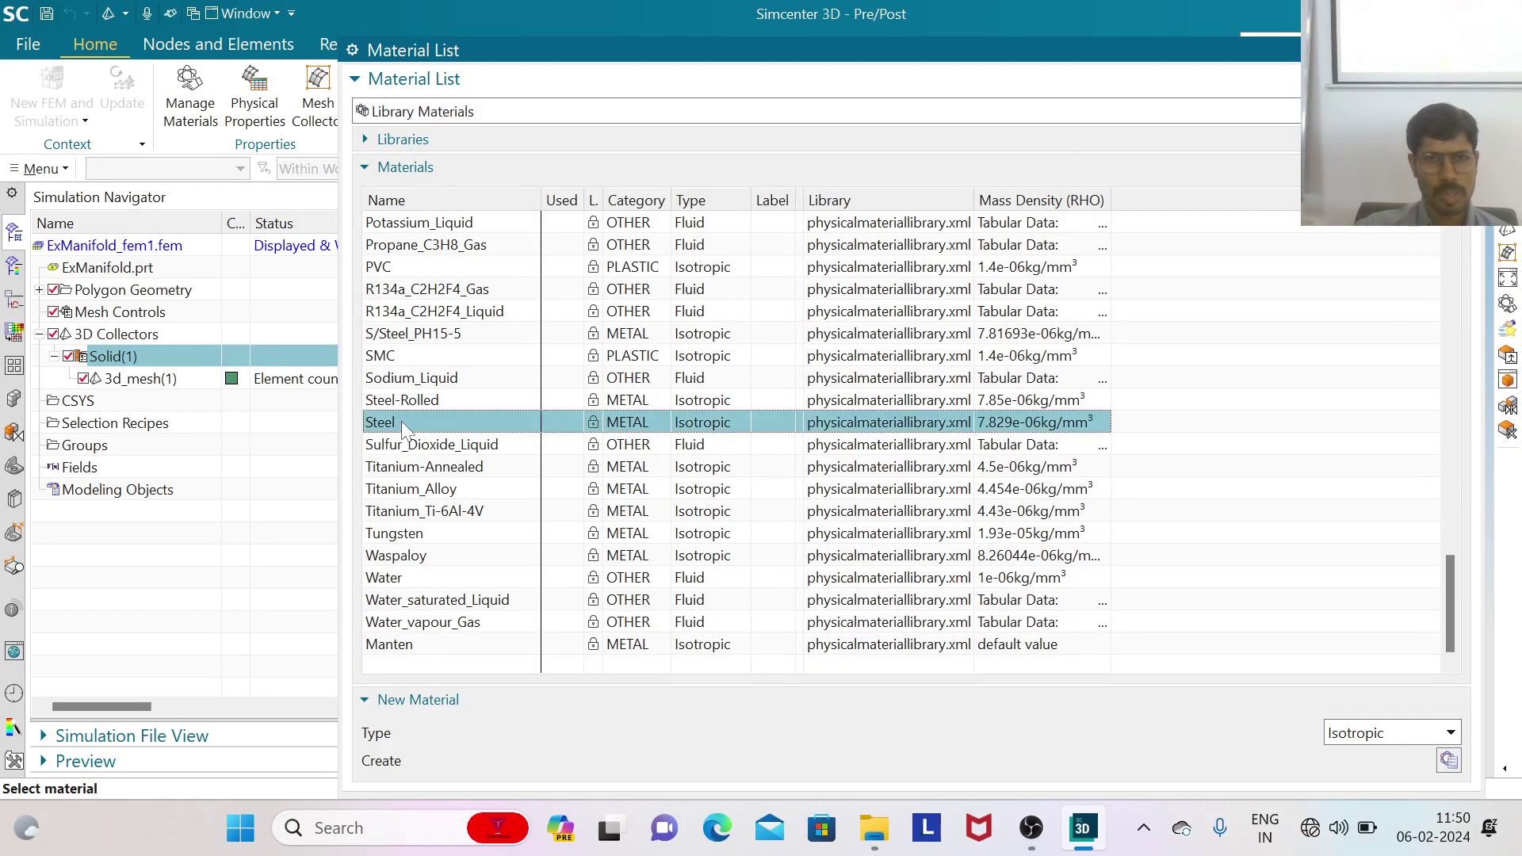
{"action": "left_click_drag", "start_coordinate": [772, 55], "coordinate": [671, 41]}
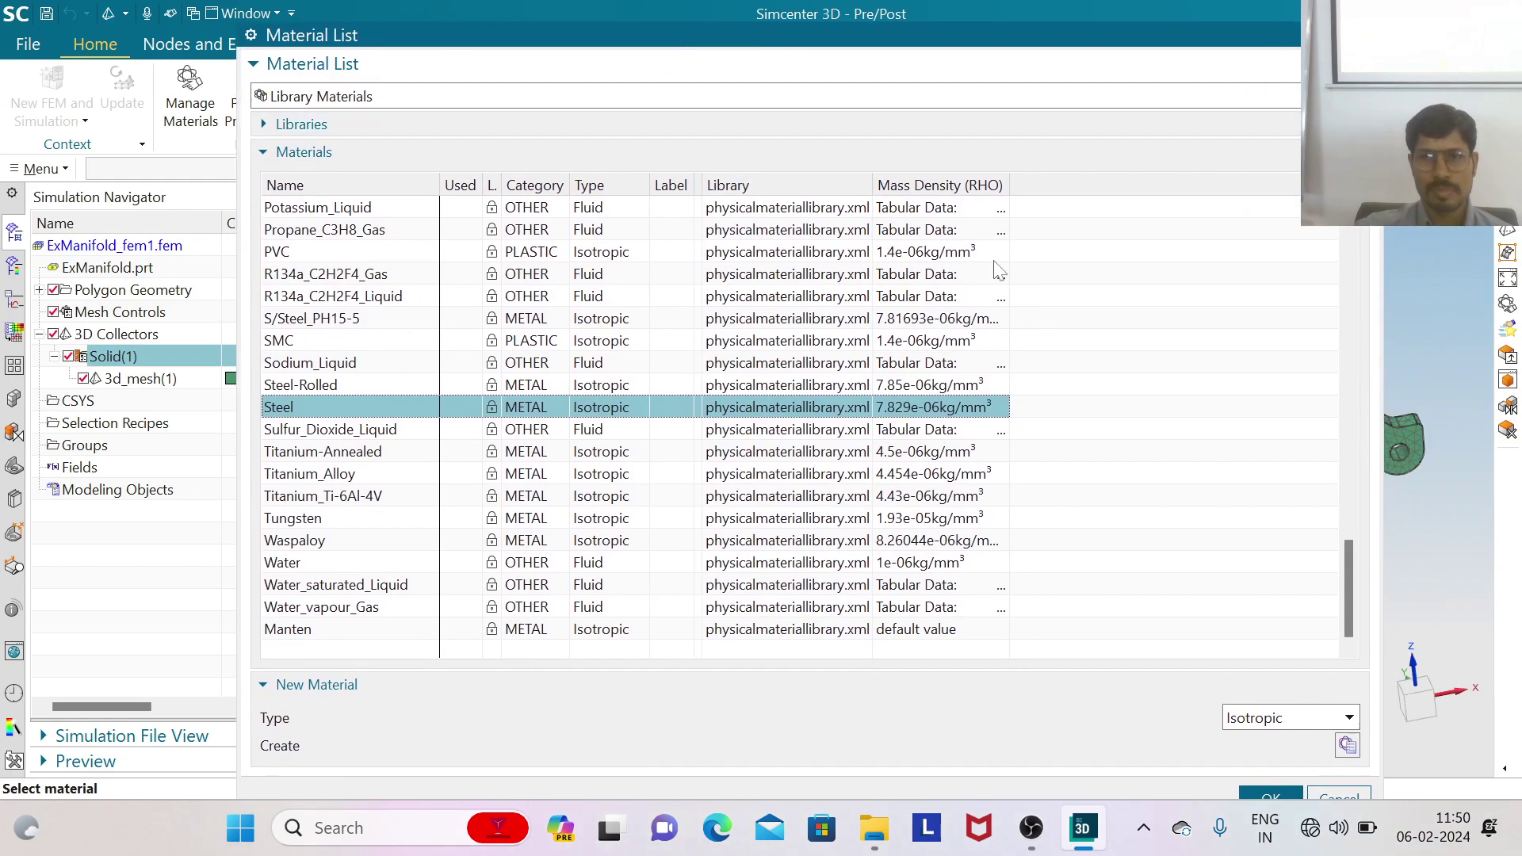
{"action": "left_click", "coordinate": [1278, 792]}
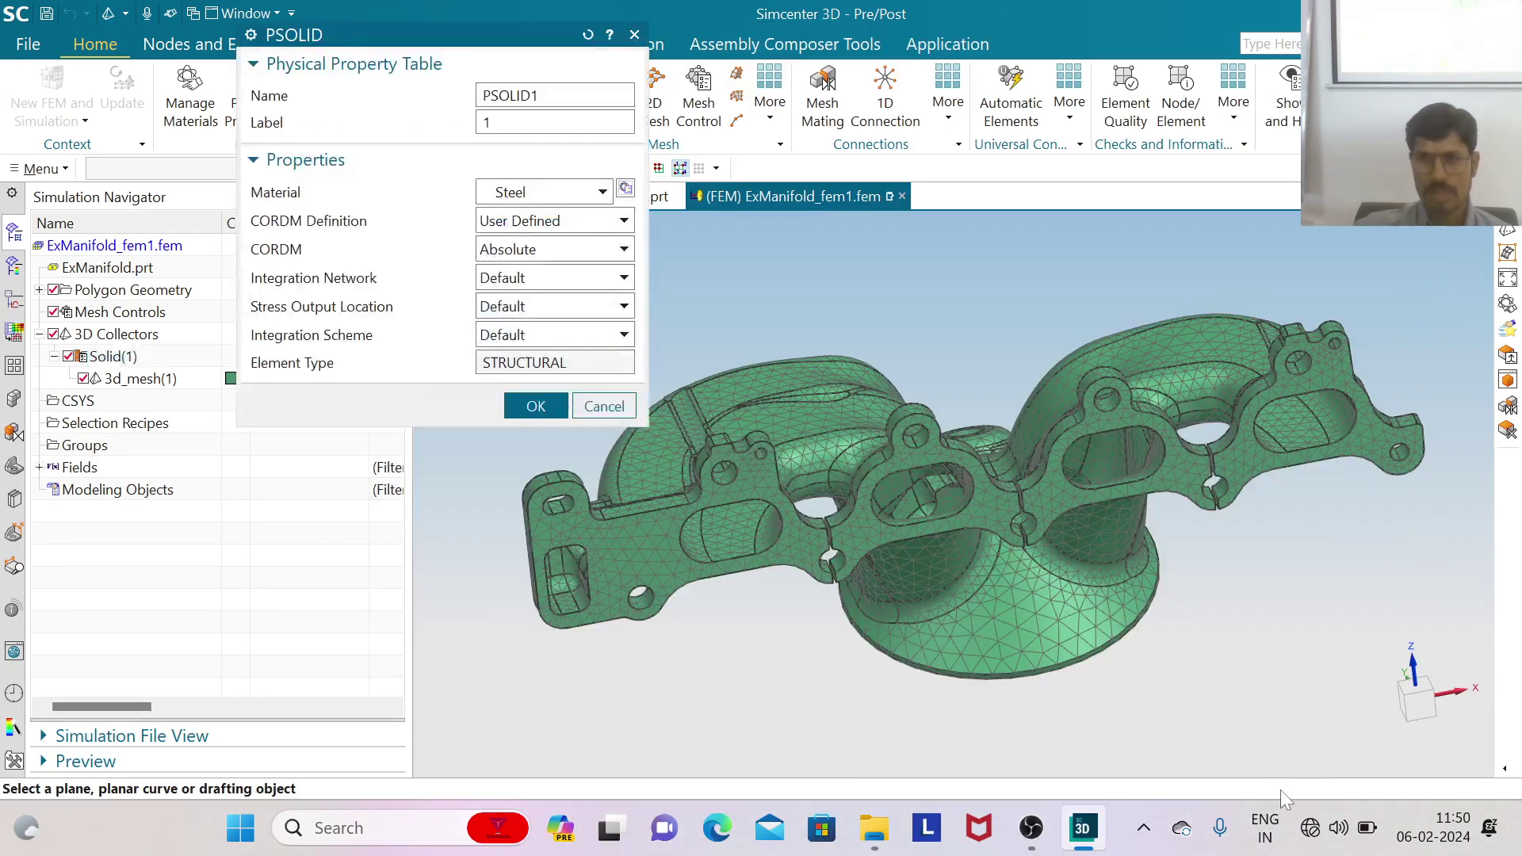
{"action": "left_click", "coordinate": [540, 408]}
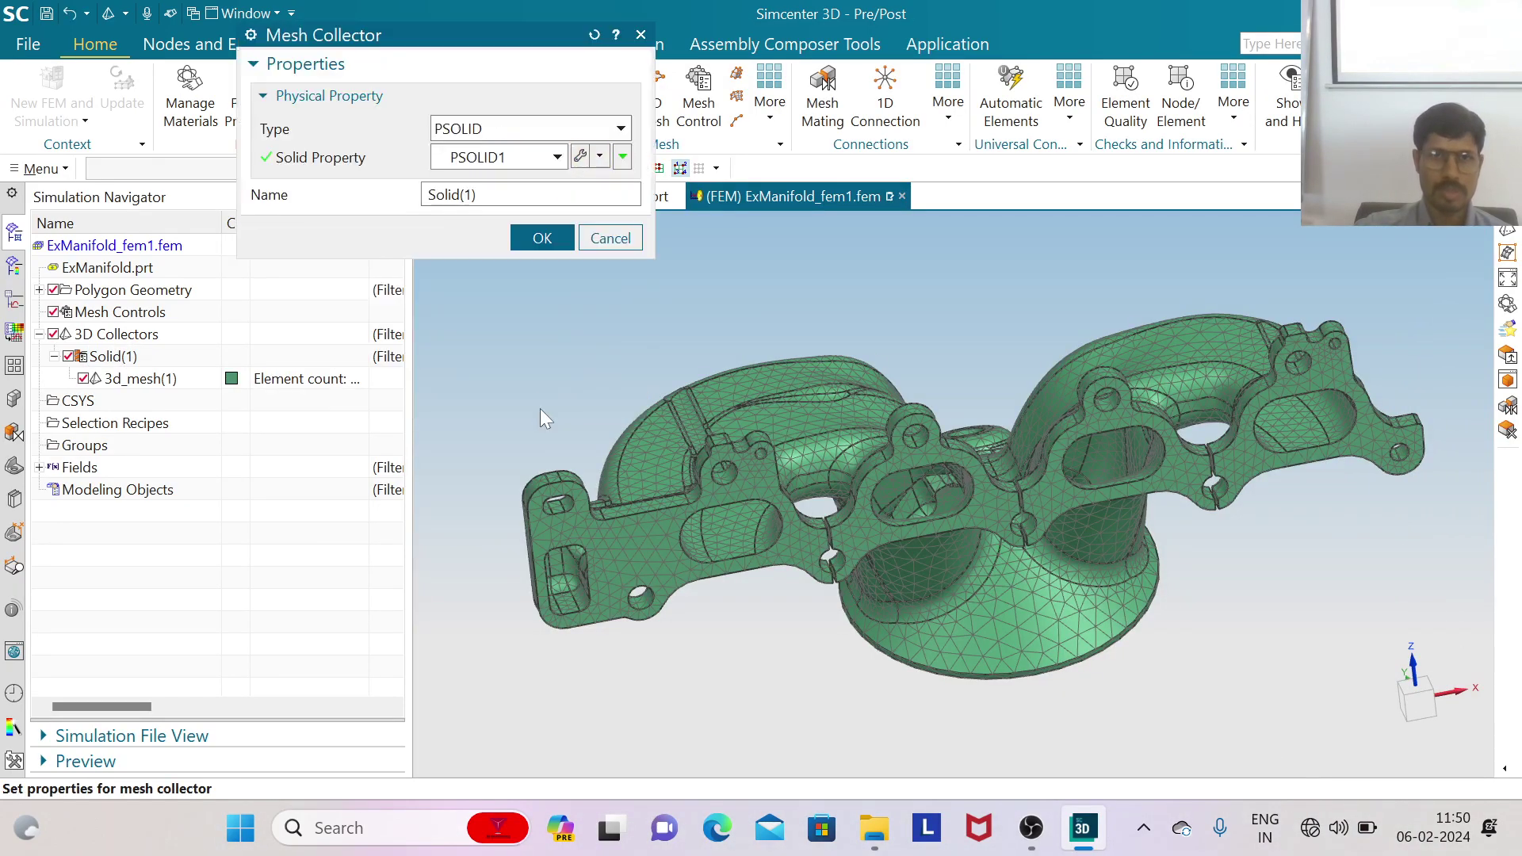
{"action": "left_click", "coordinate": [541, 233]}
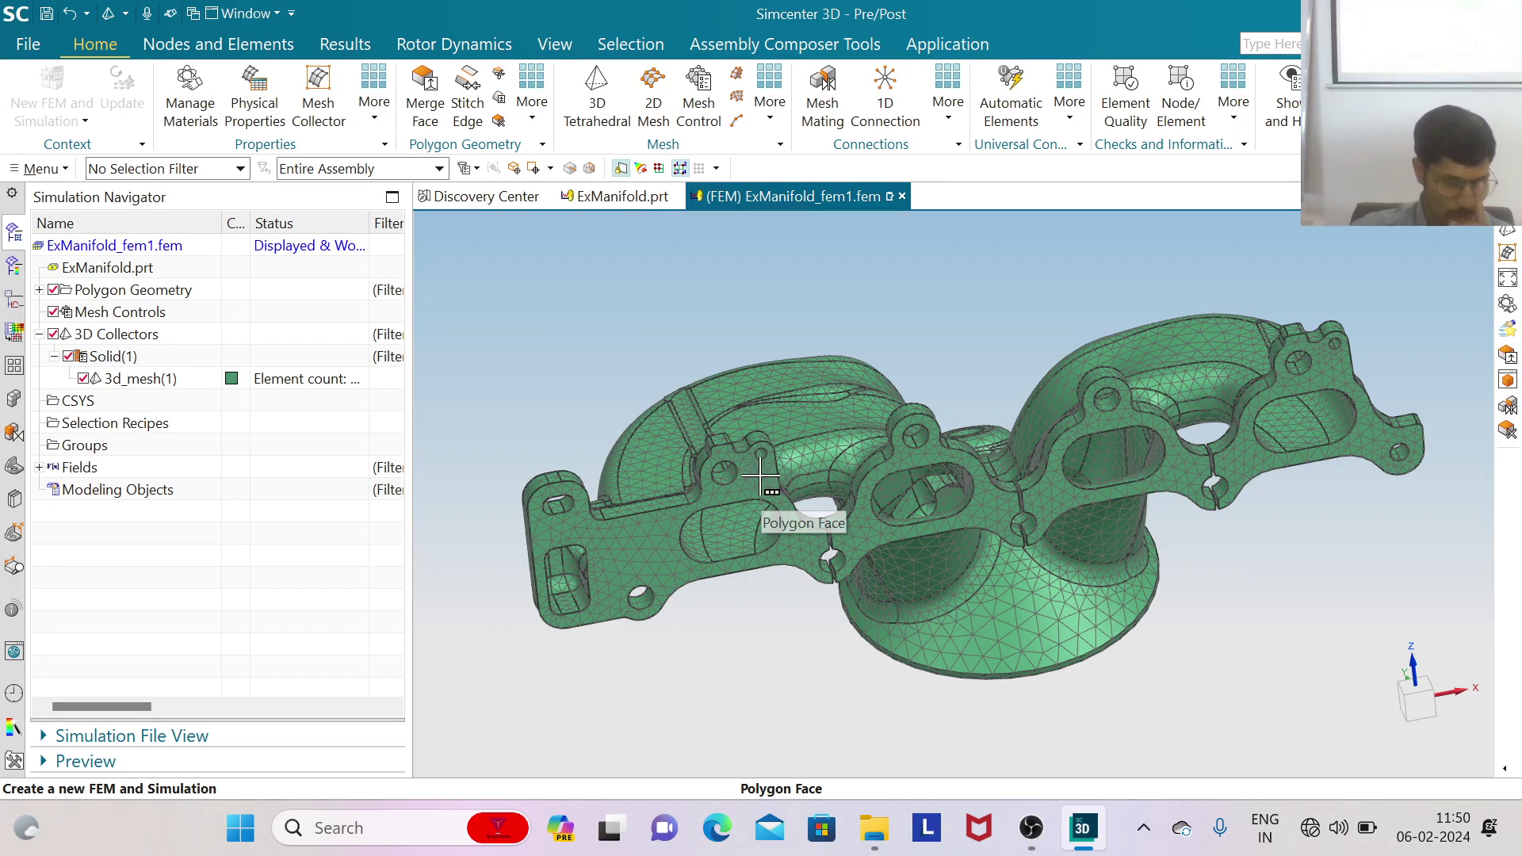
Create a new simulation file ExManifold_fem1_sim1.sim from the Simcenter Nastran template, associated with the ExManifold_fem1 FEM
{"action": "left_click", "coordinate": [85, 124]}
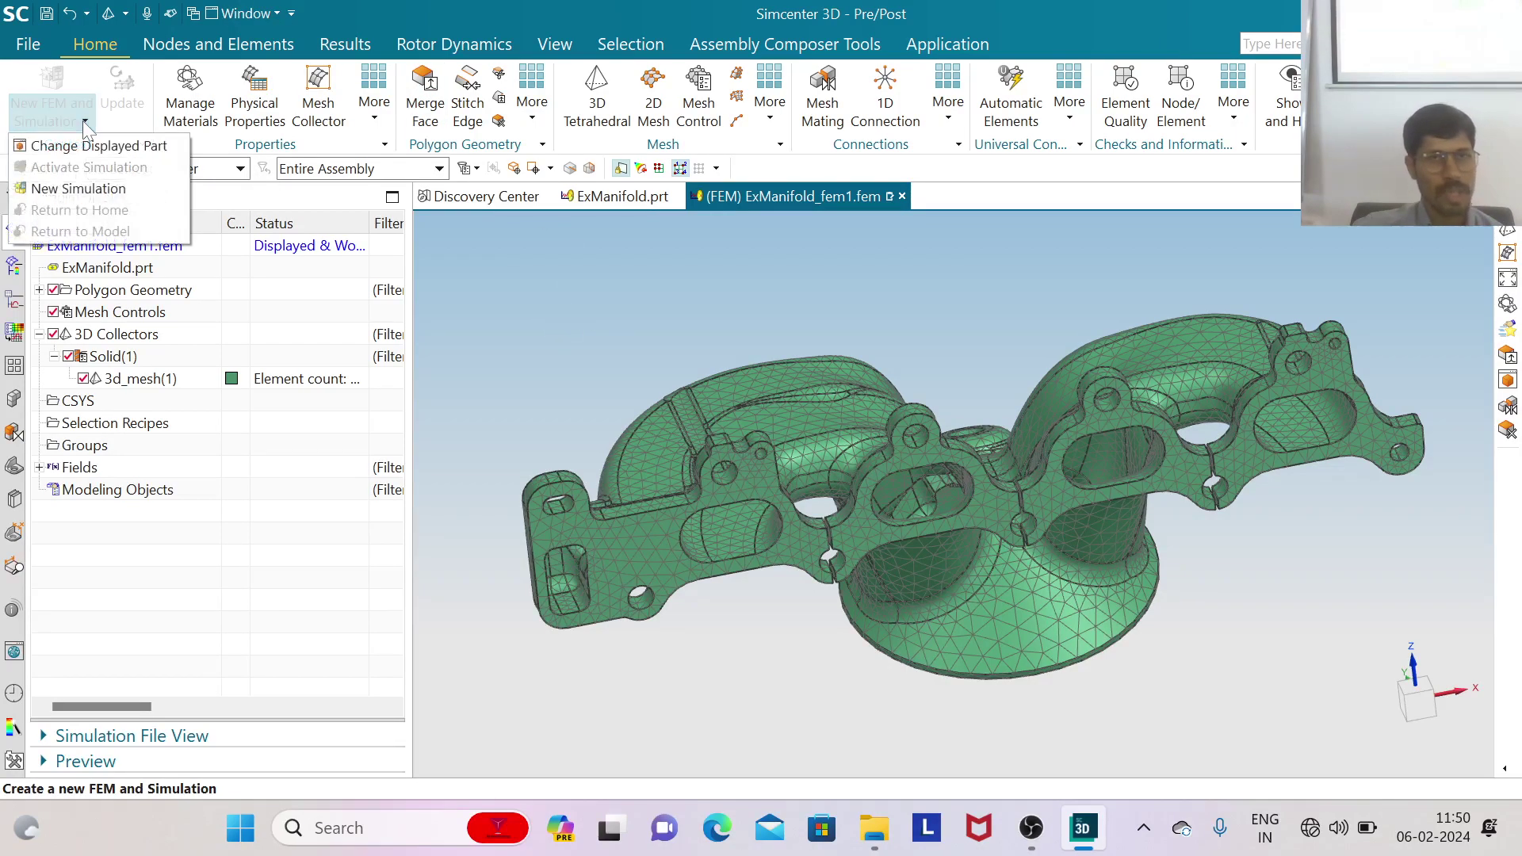
{"action": "left_click", "coordinate": [93, 190]}
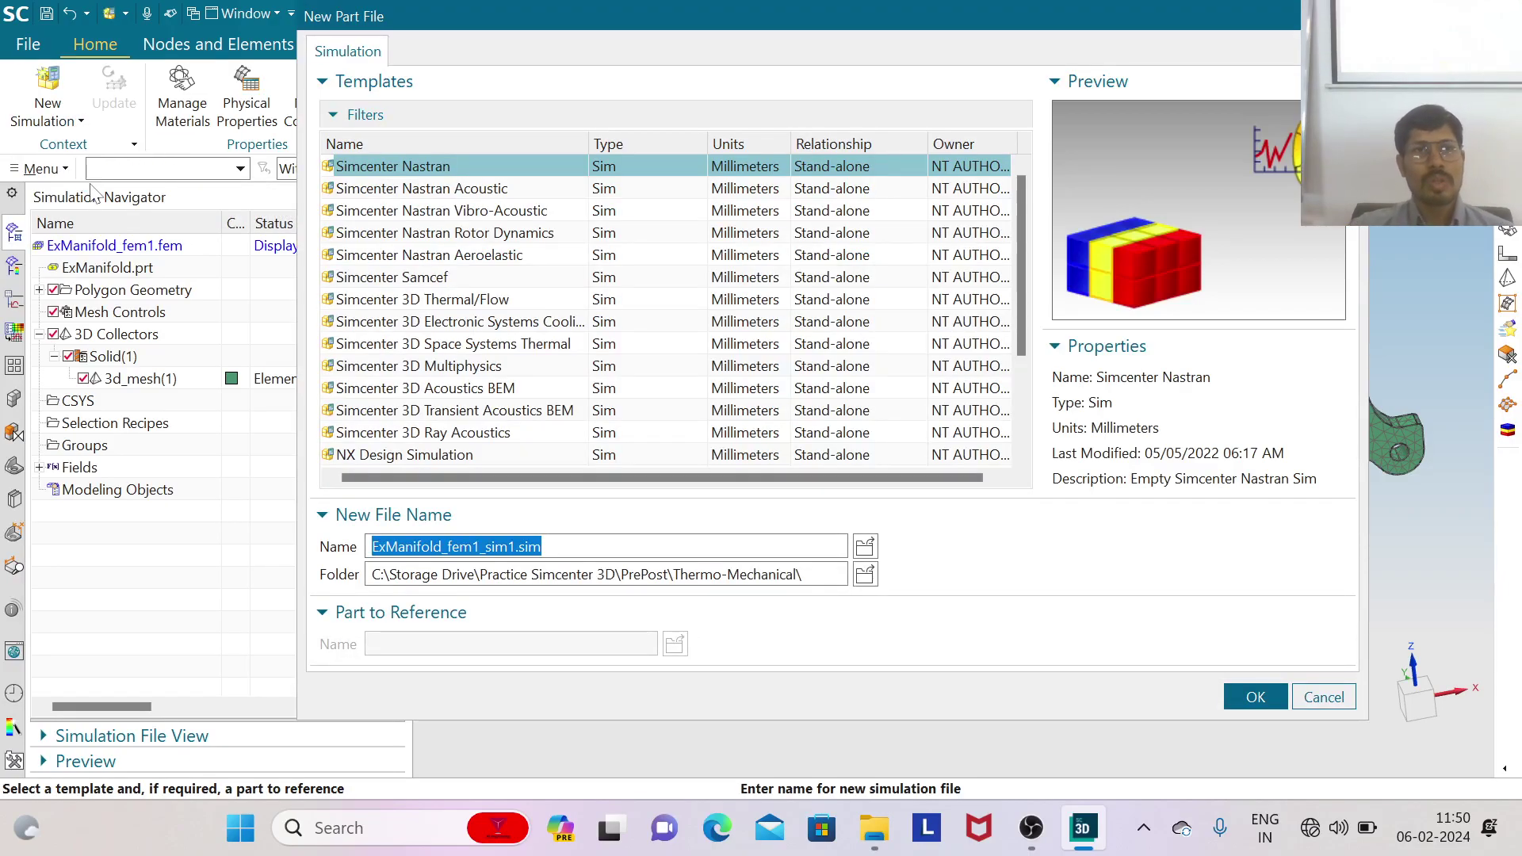
{"action": "left_click", "coordinate": [1257, 697]}
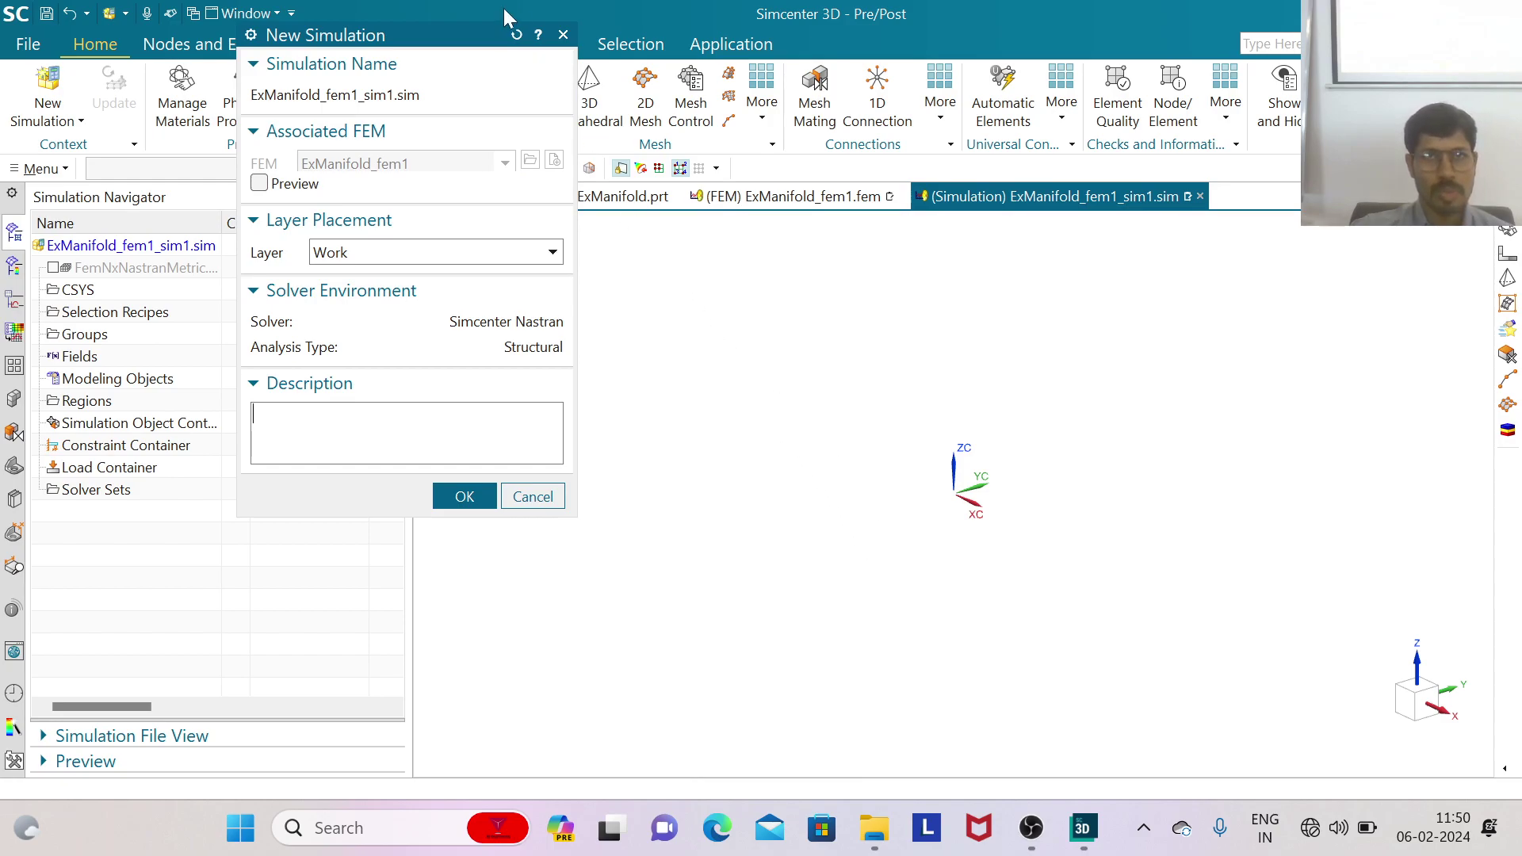
{"action": "left_click_drag", "start_coordinate": [429, 44], "coordinate": [417, 129]}
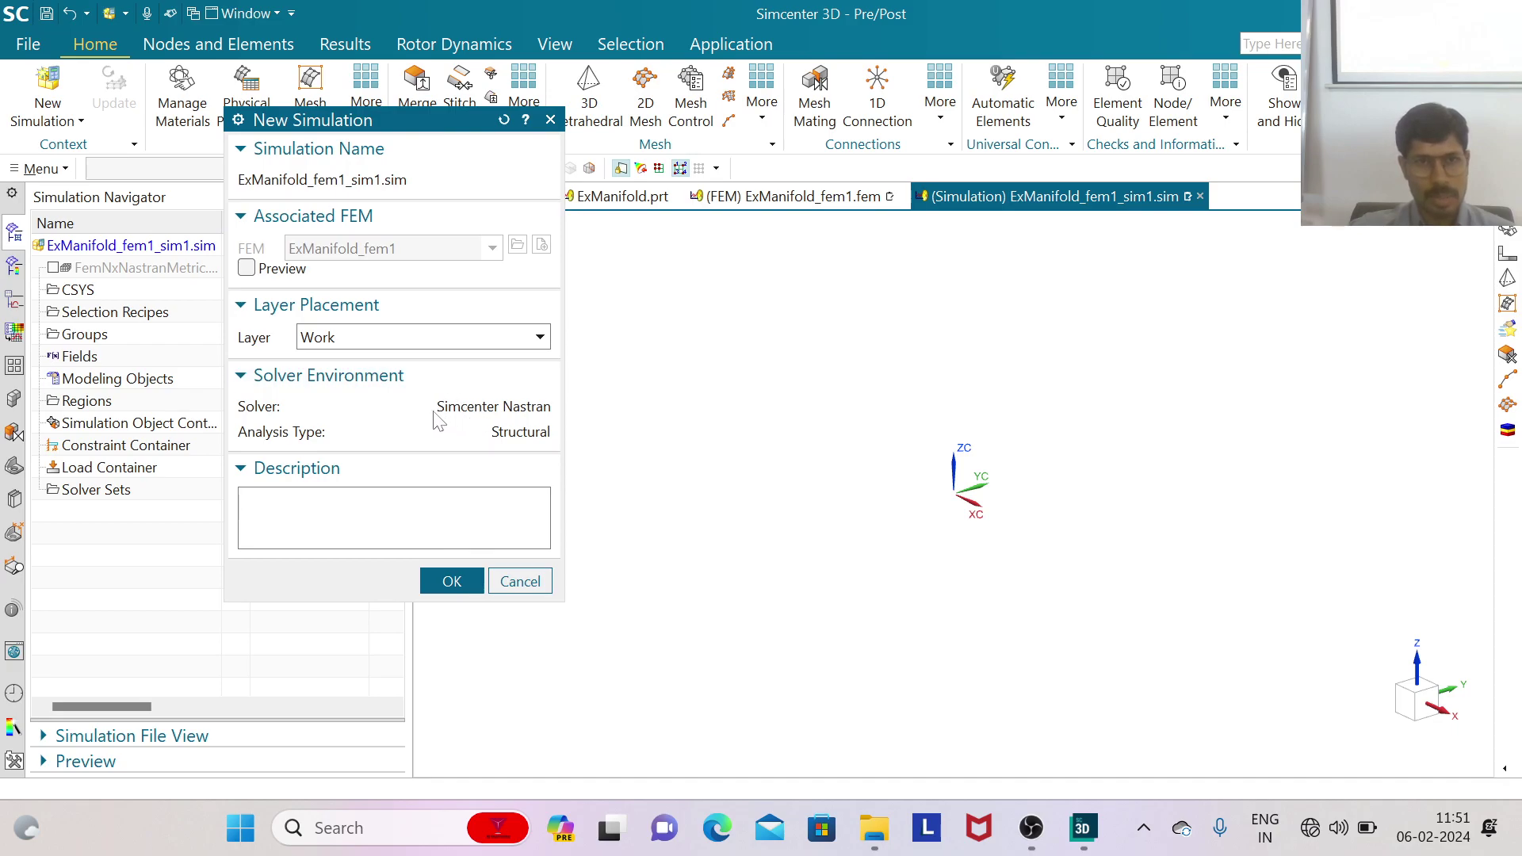
{"action": "left_click", "coordinate": [459, 584]}
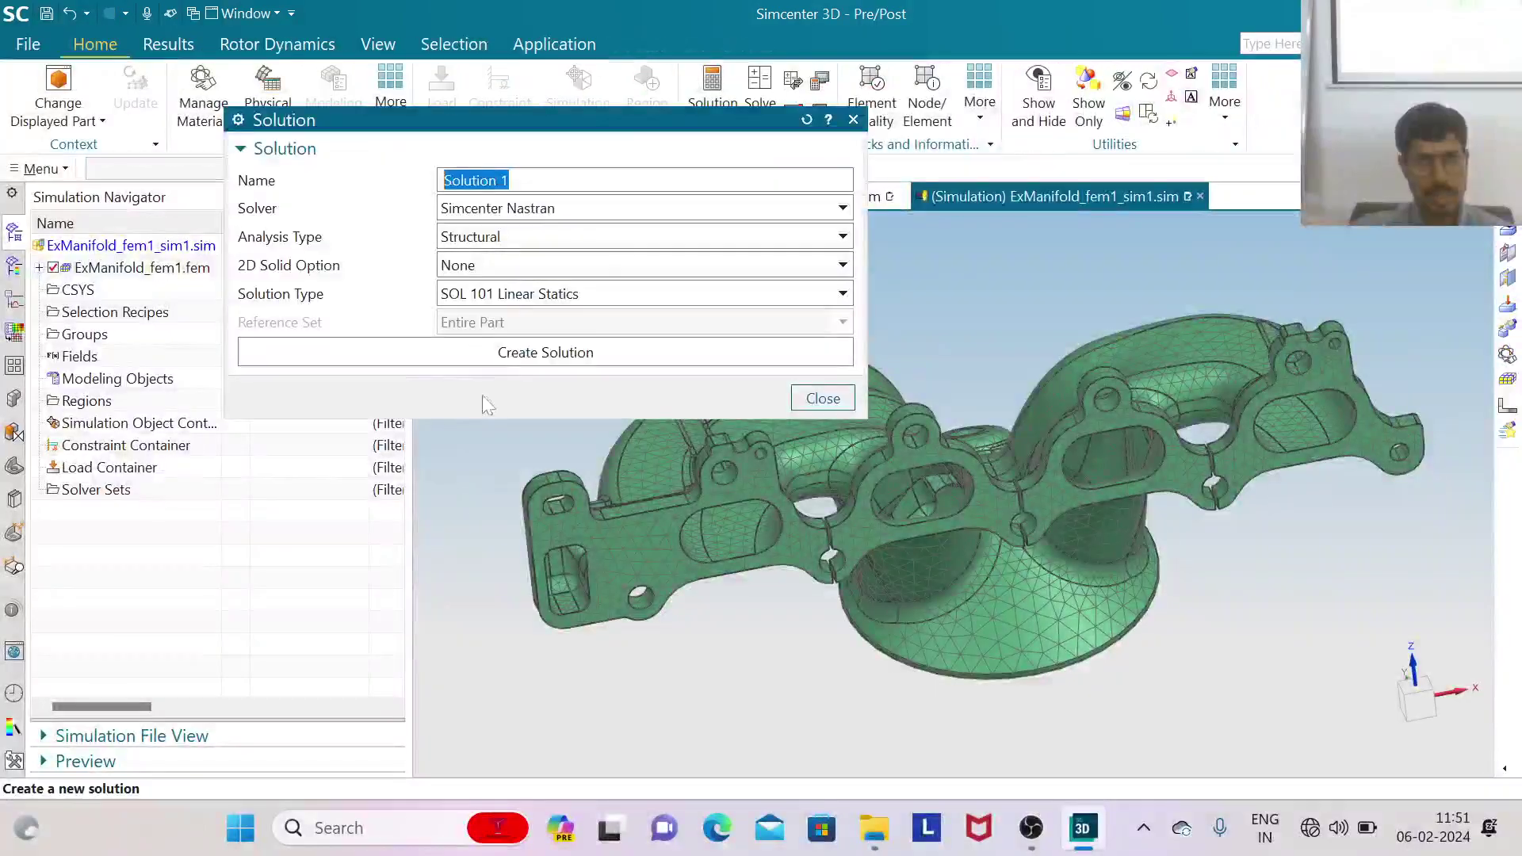
Create a Thermal solution named Thermal Solution 1 of type SOL 153 Steady State Nonlinear Heat Transfer, with the Global Iterative Solver enabled
{"action": "left_click", "coordinate": [478, 238]}
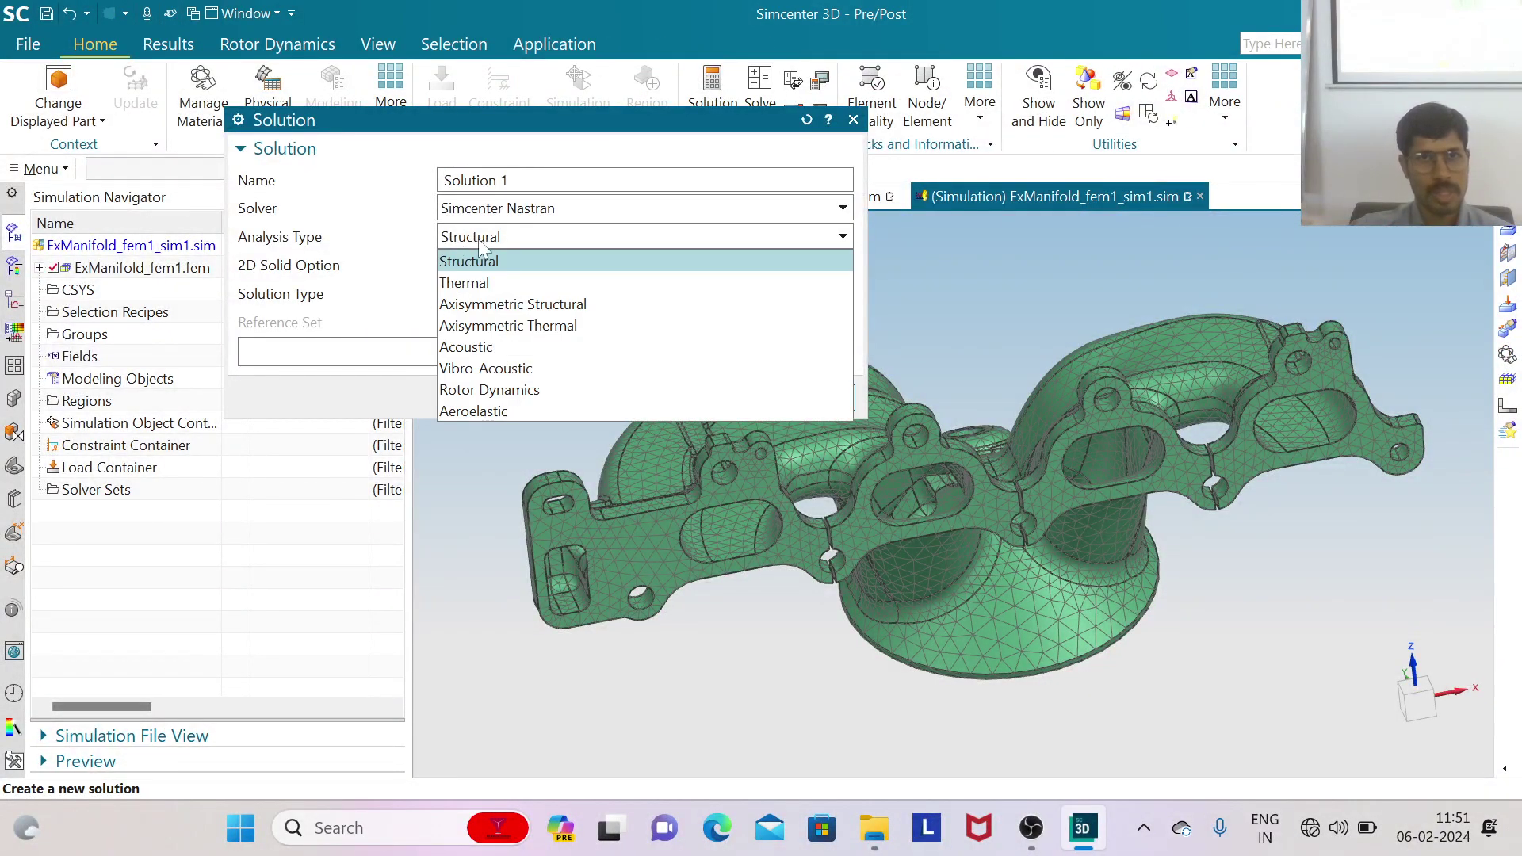
{"action": "left_click", "coordinate": [474, 283]}
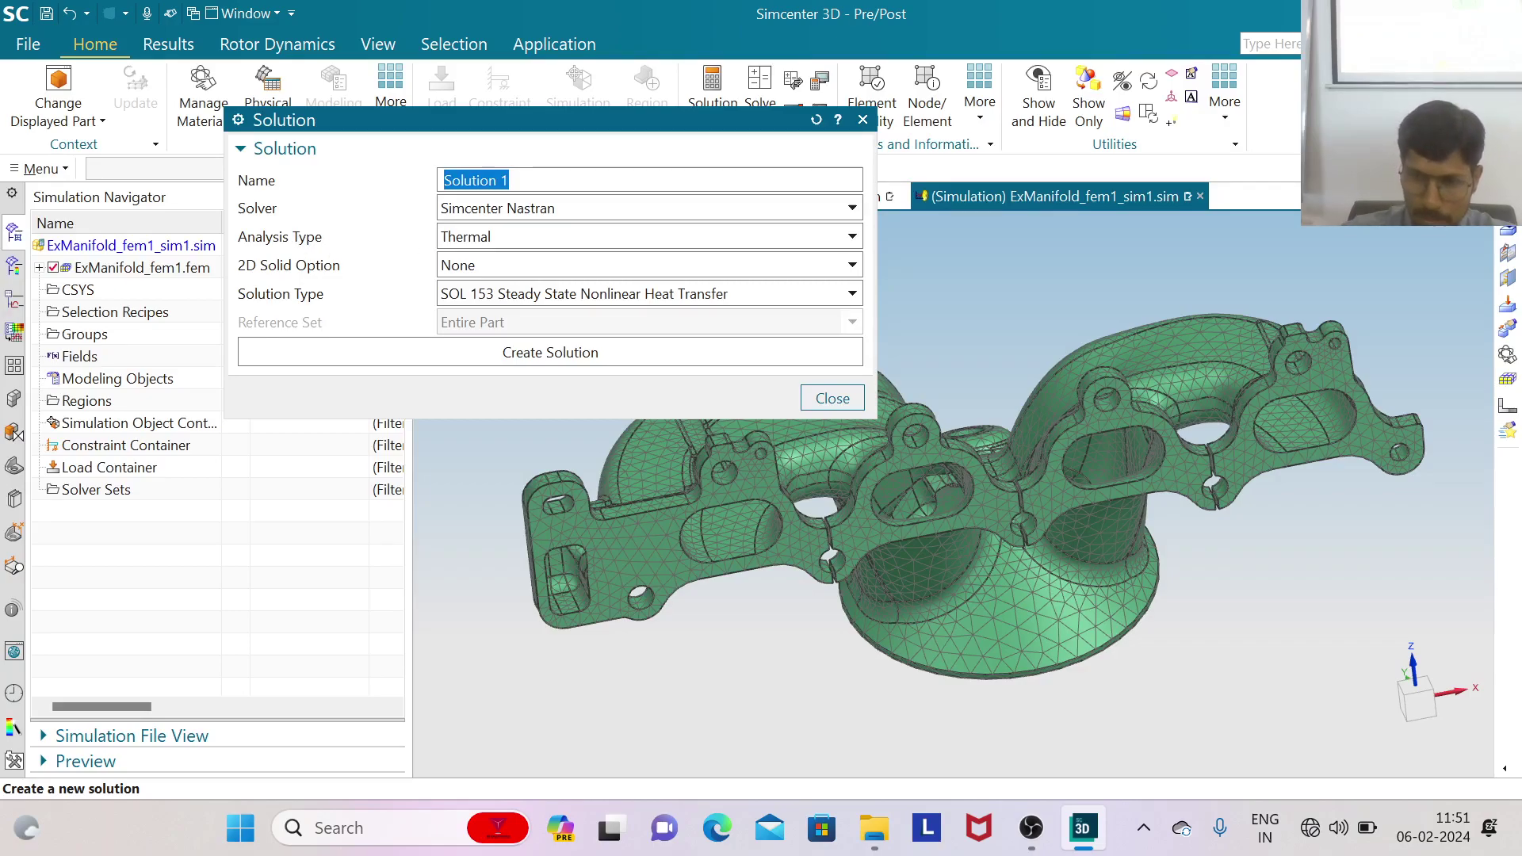
{"action": "left_click", "coordinate": [523, 180]}
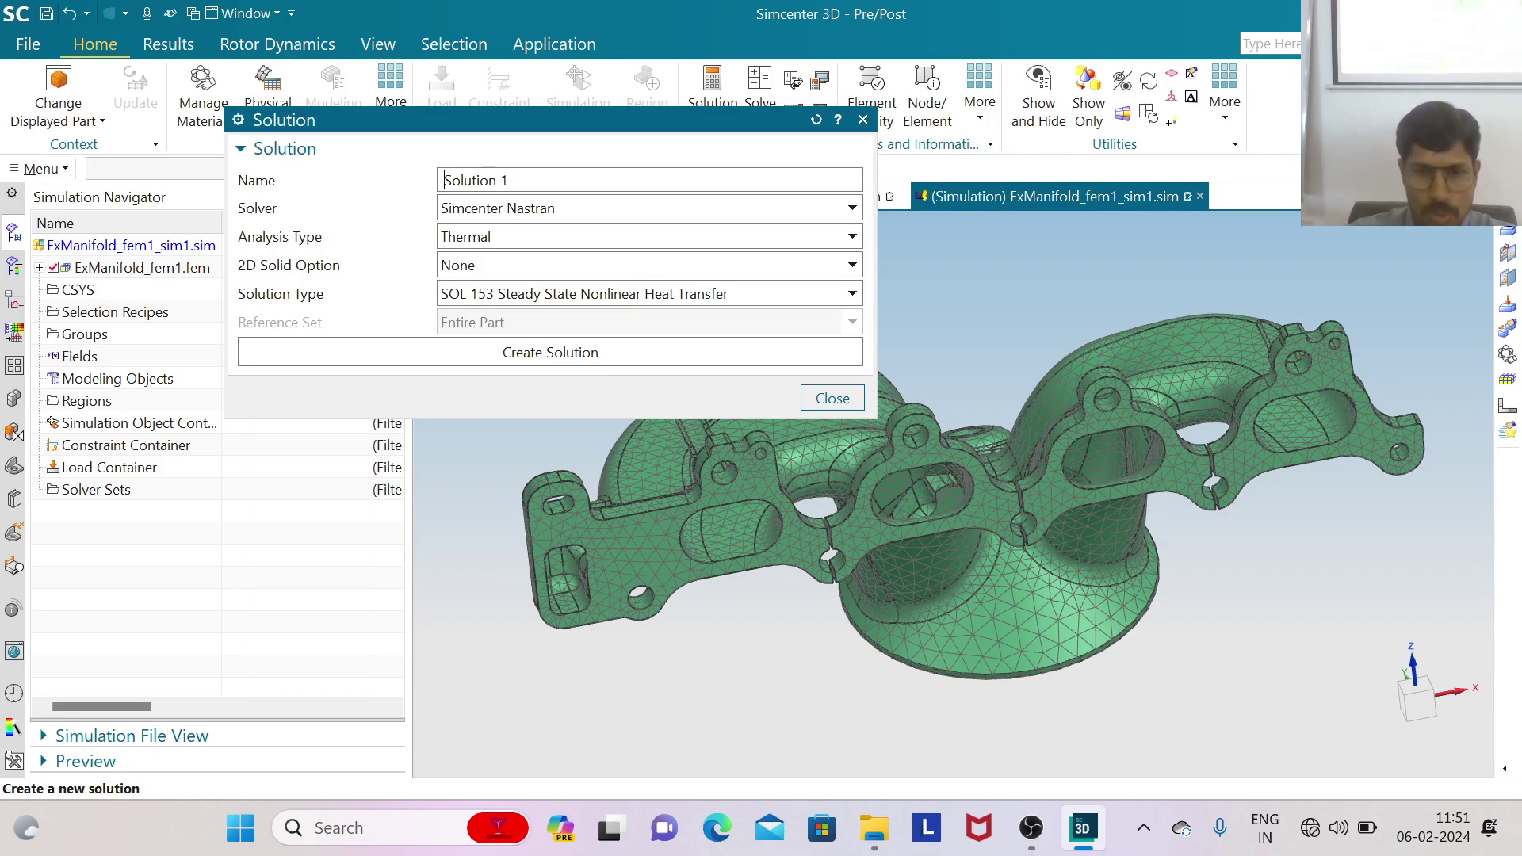
{"action": "type", "text": "Thermal"}
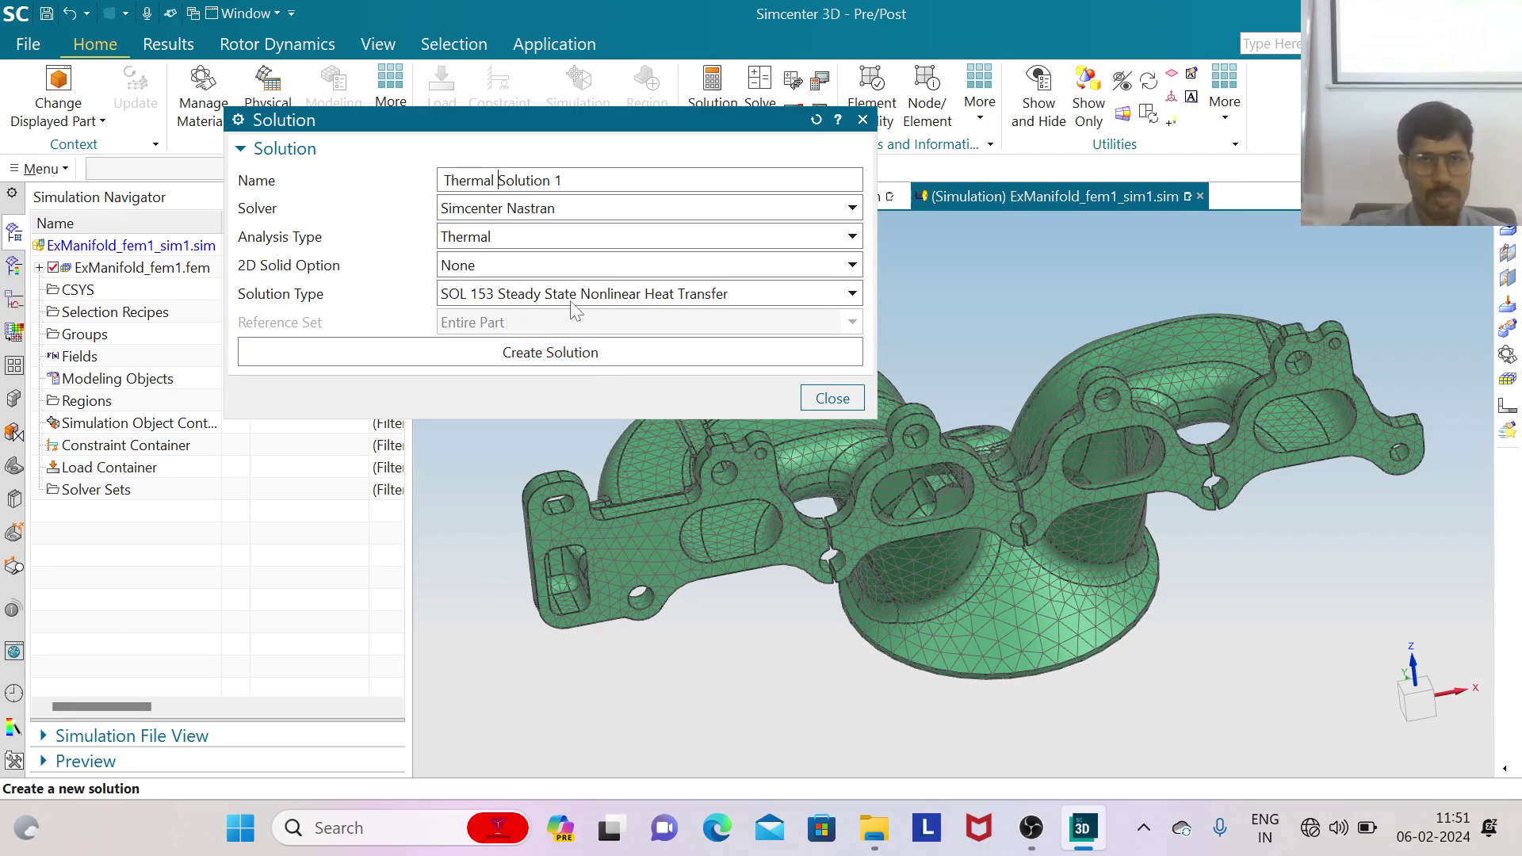
{"action": "left_click", "coordinate": [599, 353]}
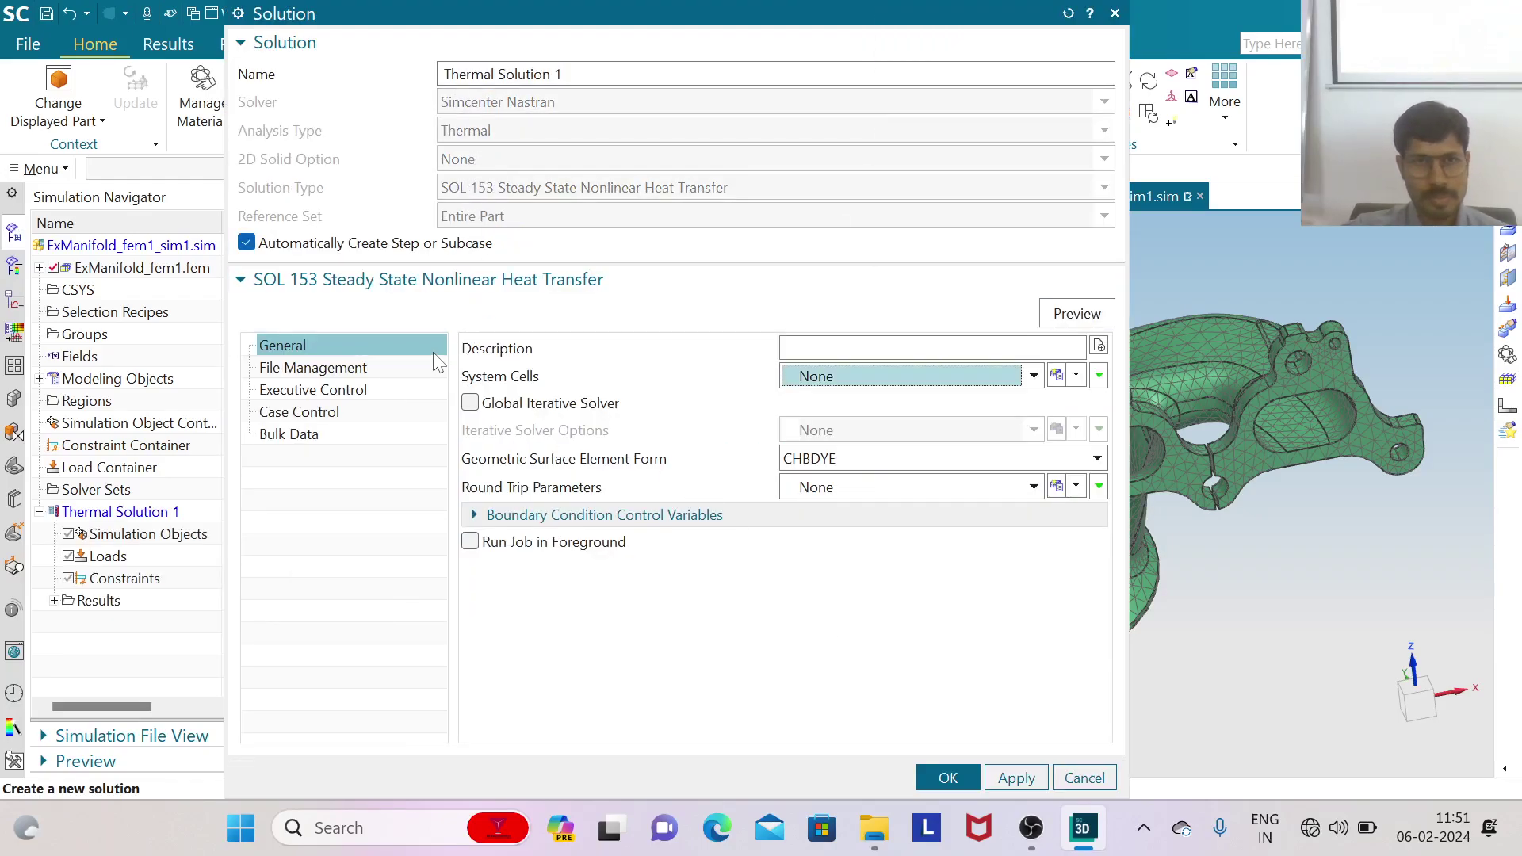
{"action": "left_click", "coordinate": [480, 403]}
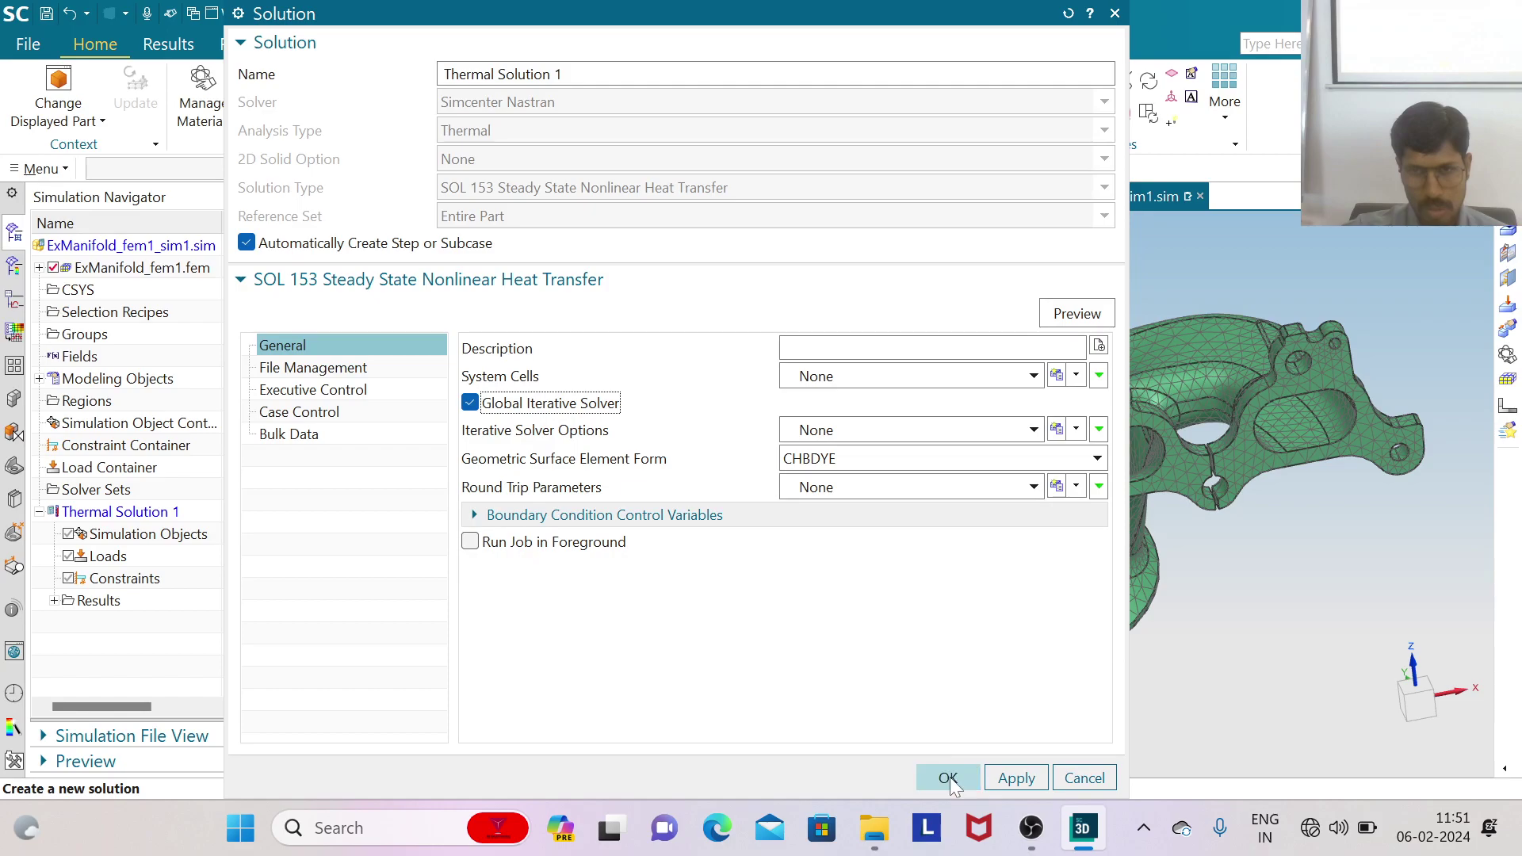
{"action": "left_click", "coordinate": [948, 777]}
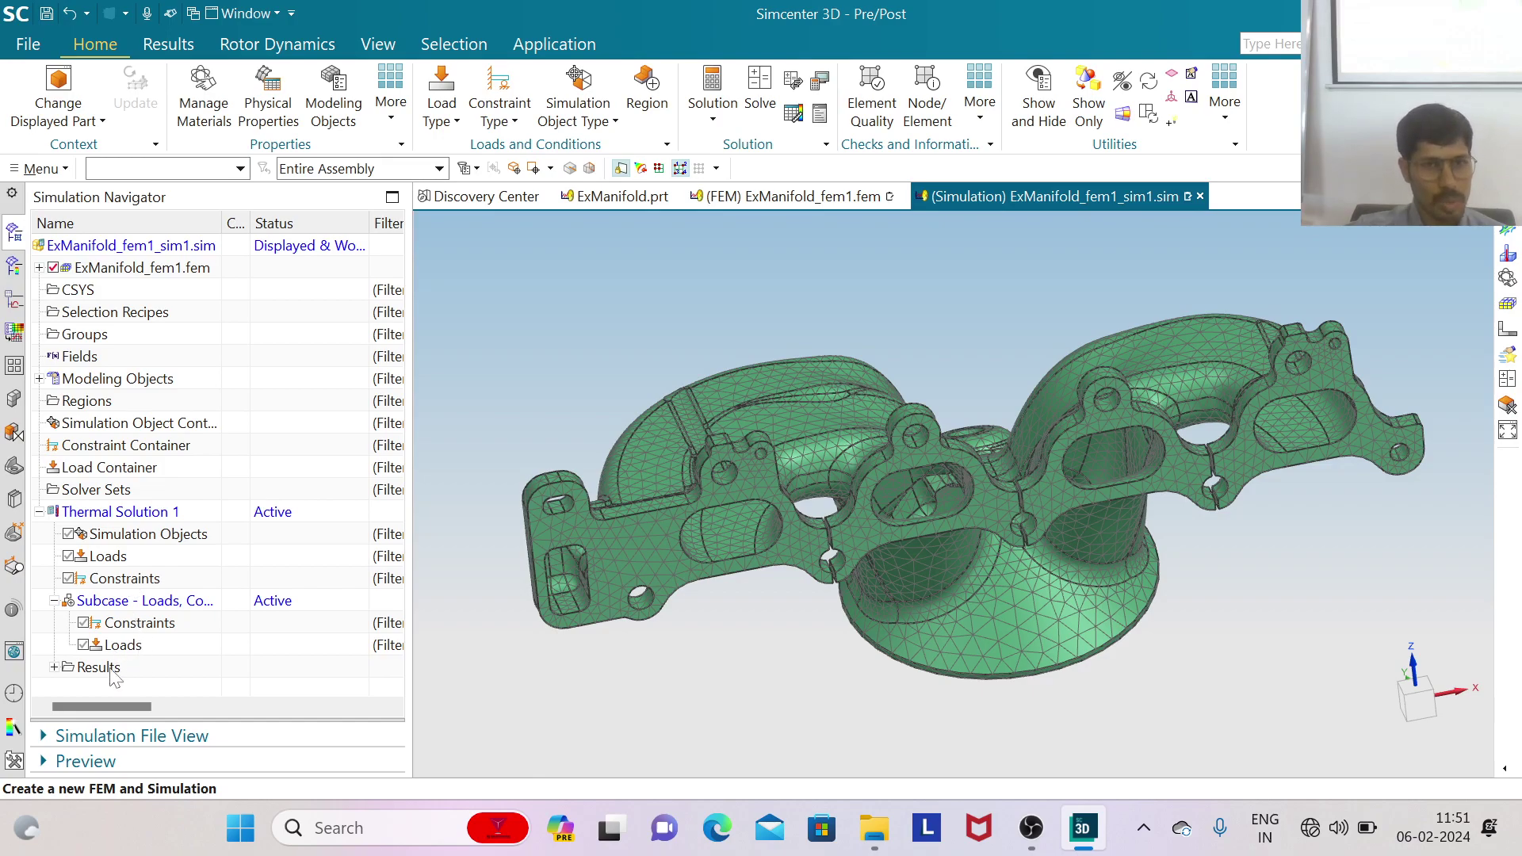
{"action": "left_click", "coordinate": [54, 670]}
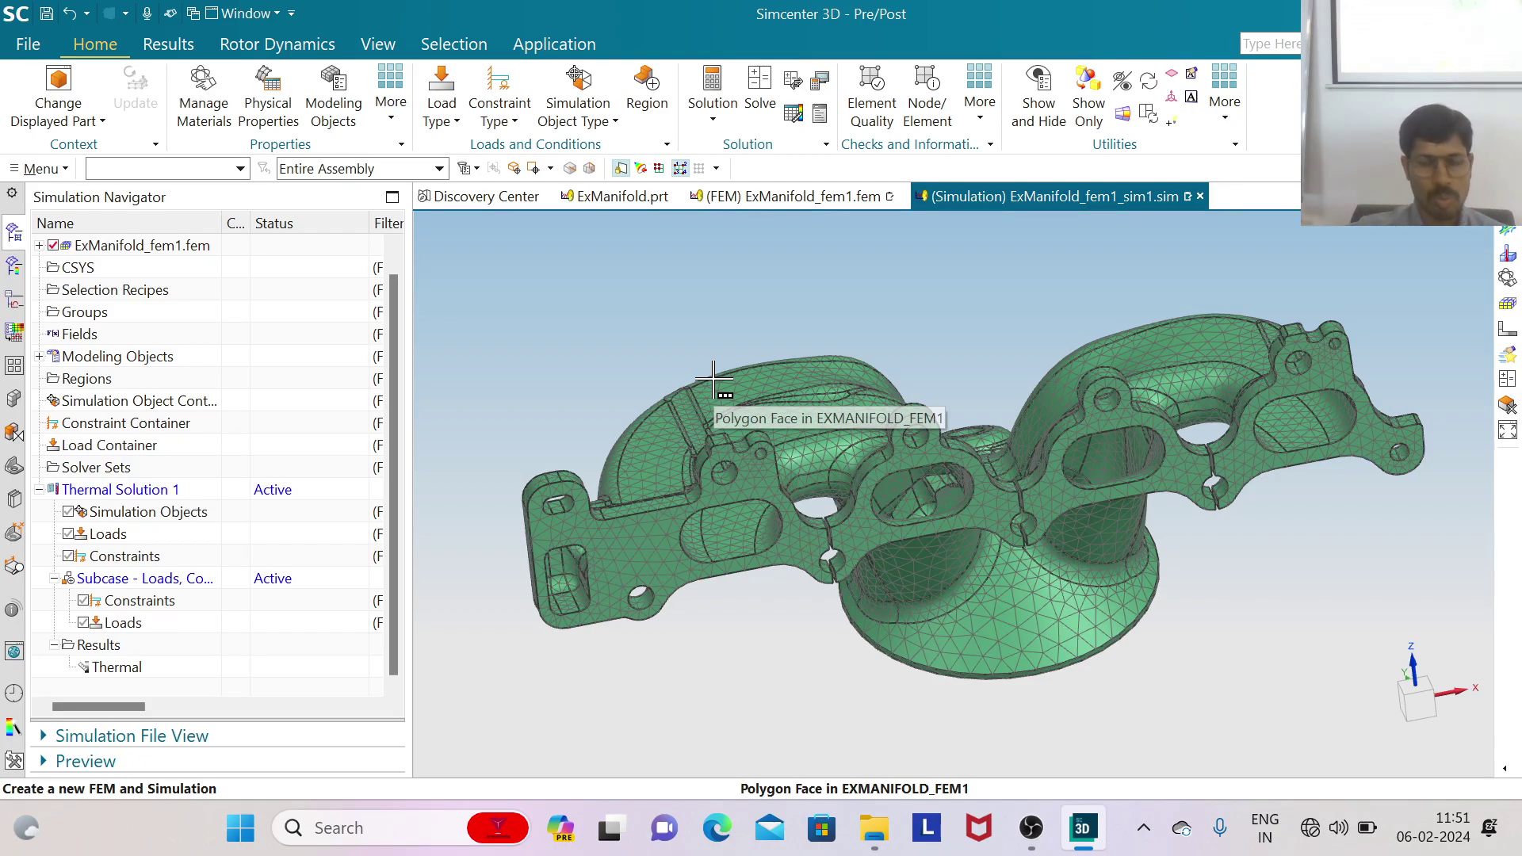
{"action": "left_click", "coordinate": [527, 123]}
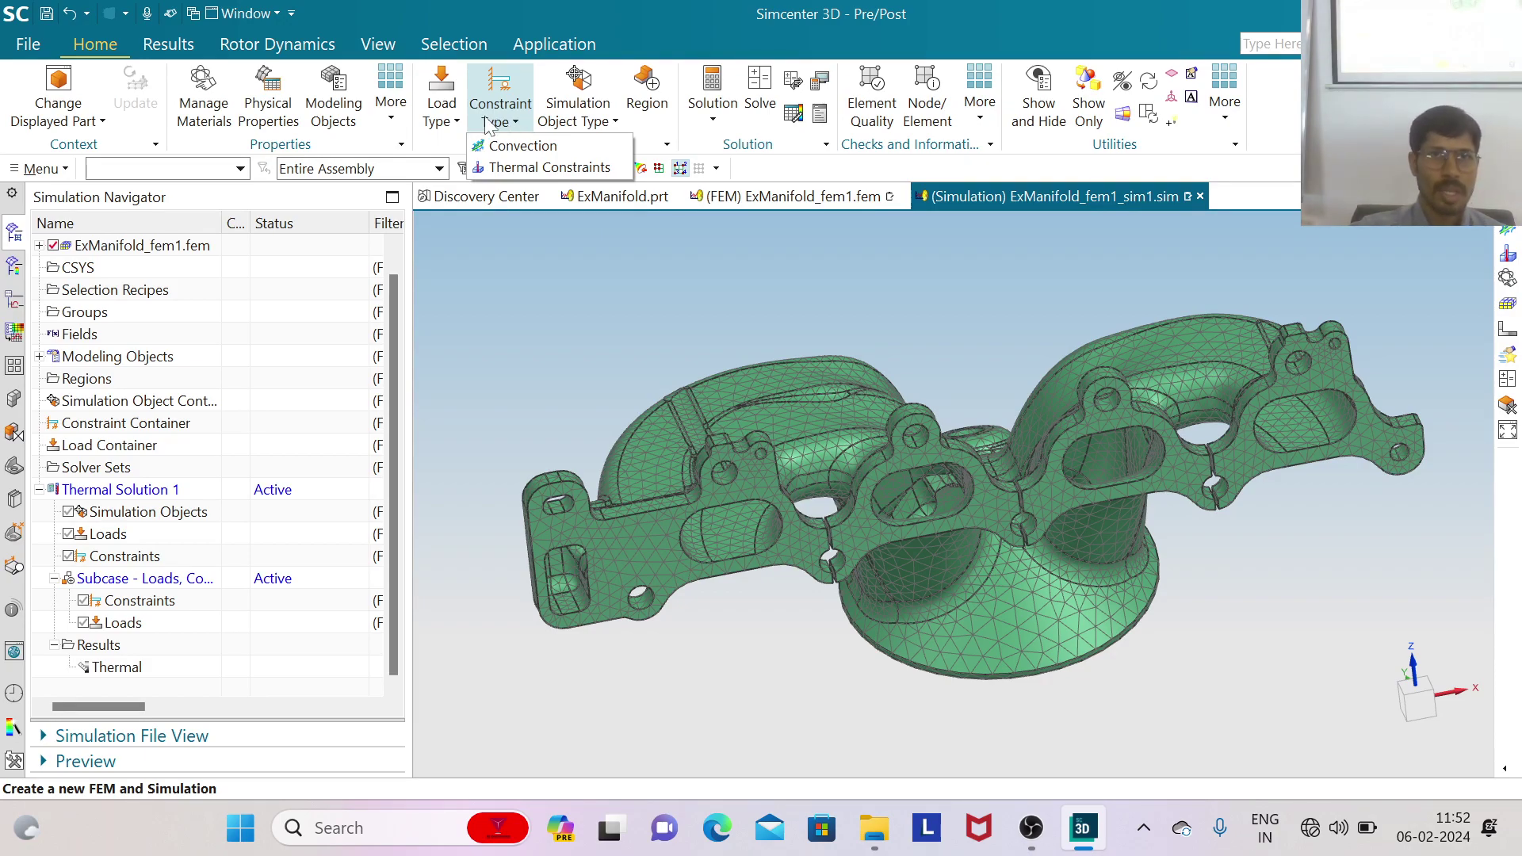
{"action": "left_click", "coordinate": [457, 127]}
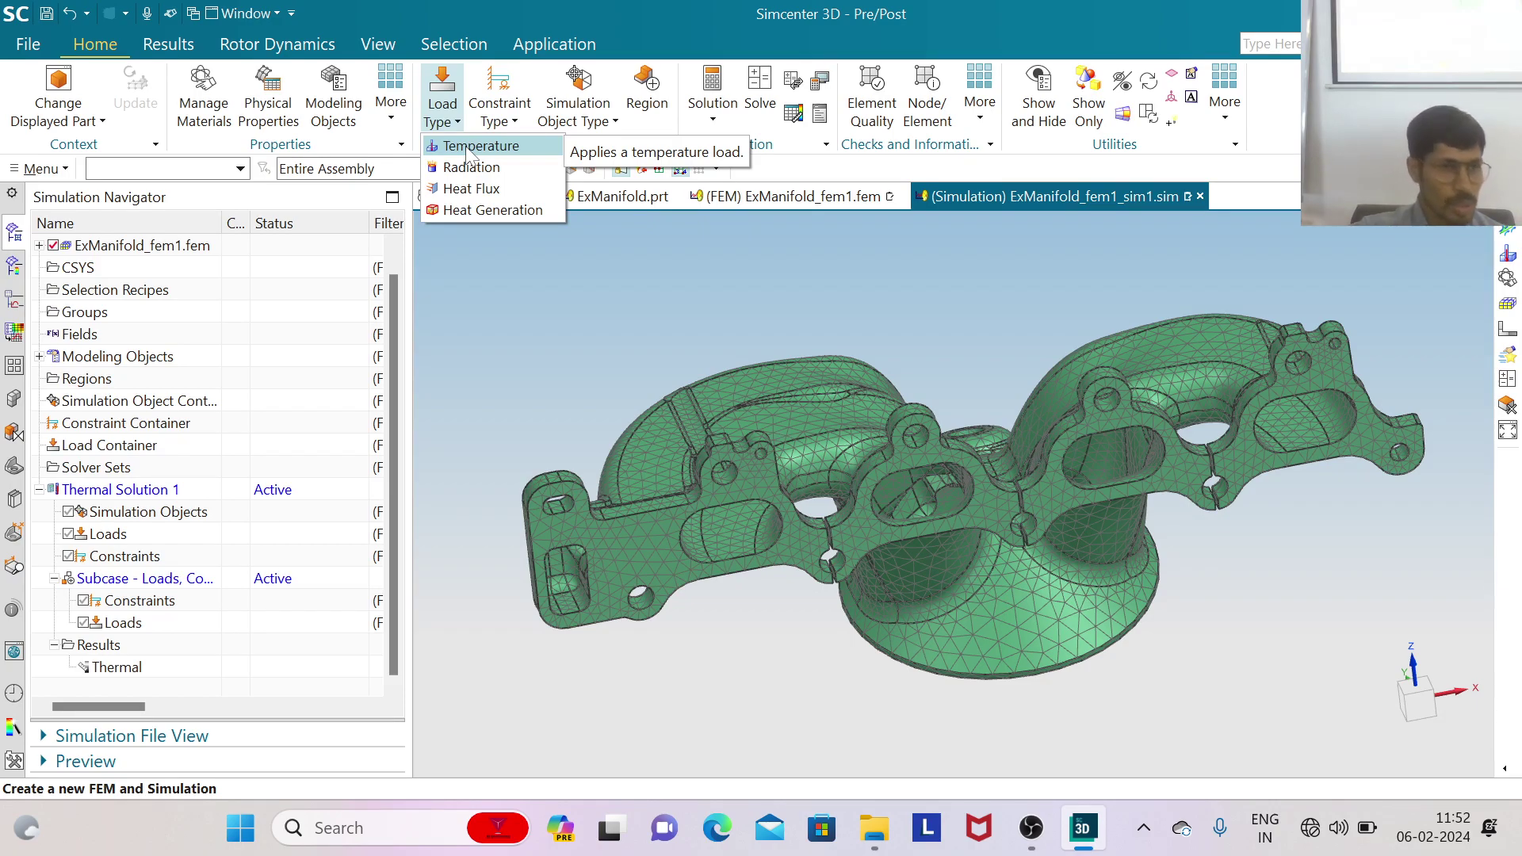
Create a Fixed Temperature constraint of 1000 °C on the manifold's inner flow passage faces, selected with the Tangent Faces method
{"action": "left_click", "coordinate": [512, 122]}
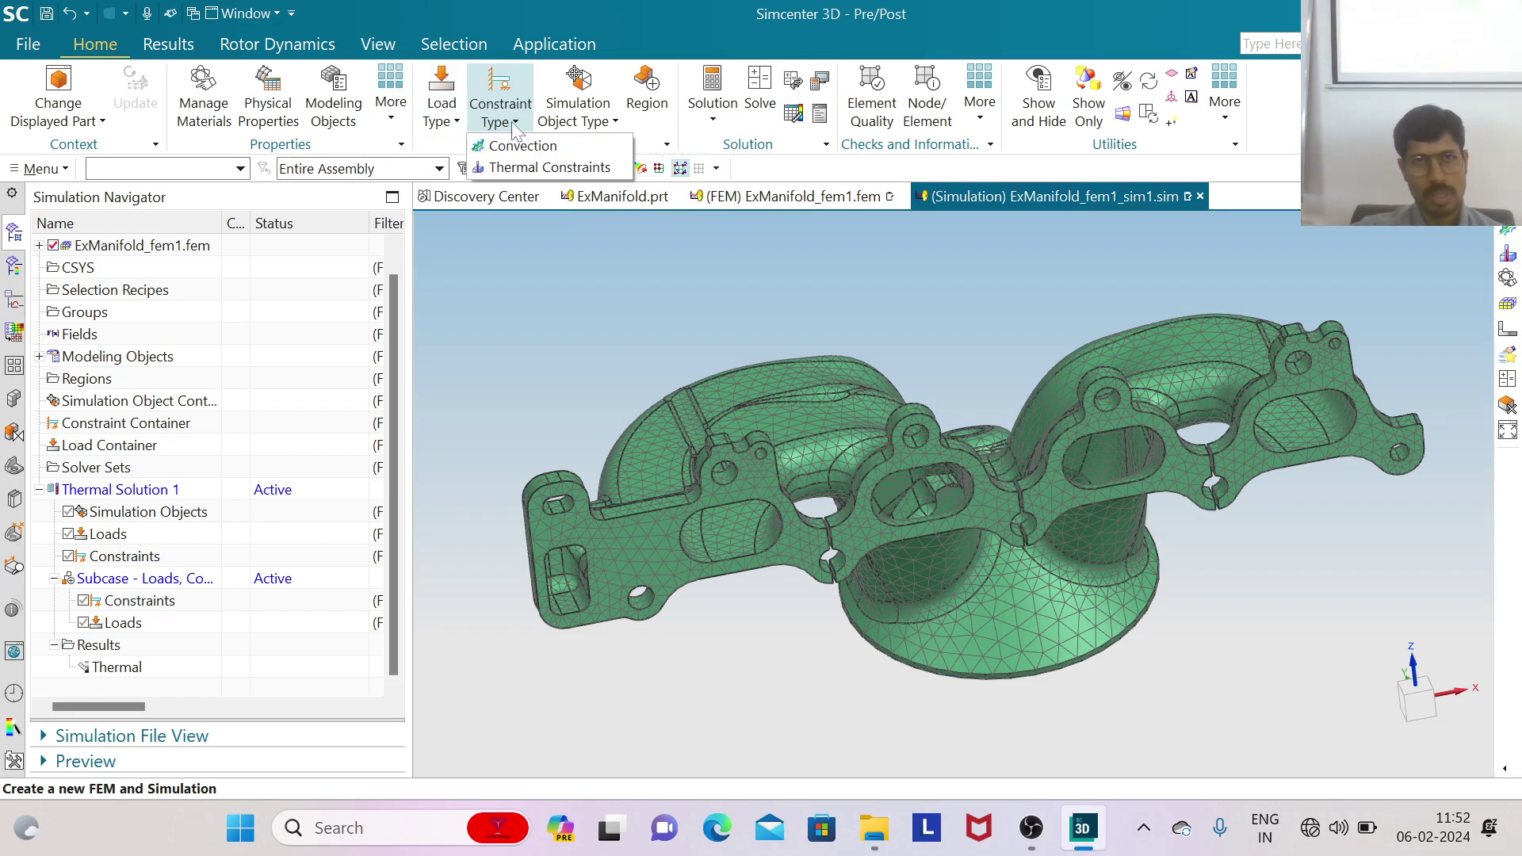
{"action": "left_click", "coordinate": [528, 168]}
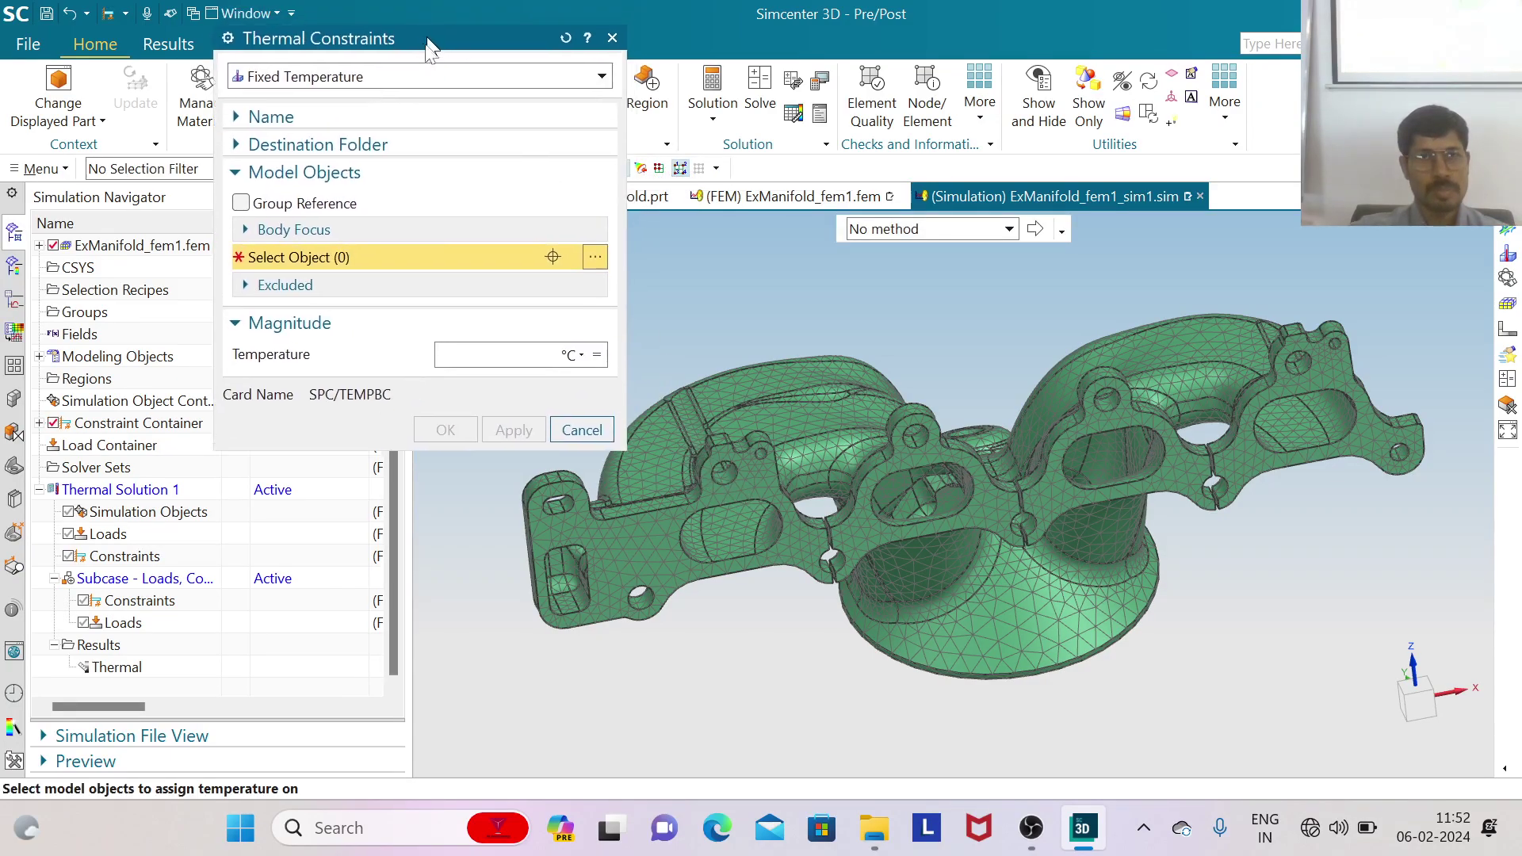
{"action": "scroll", "coordinate": [758, 367], "scroll_direction": "down", "scroll_amount": 2}
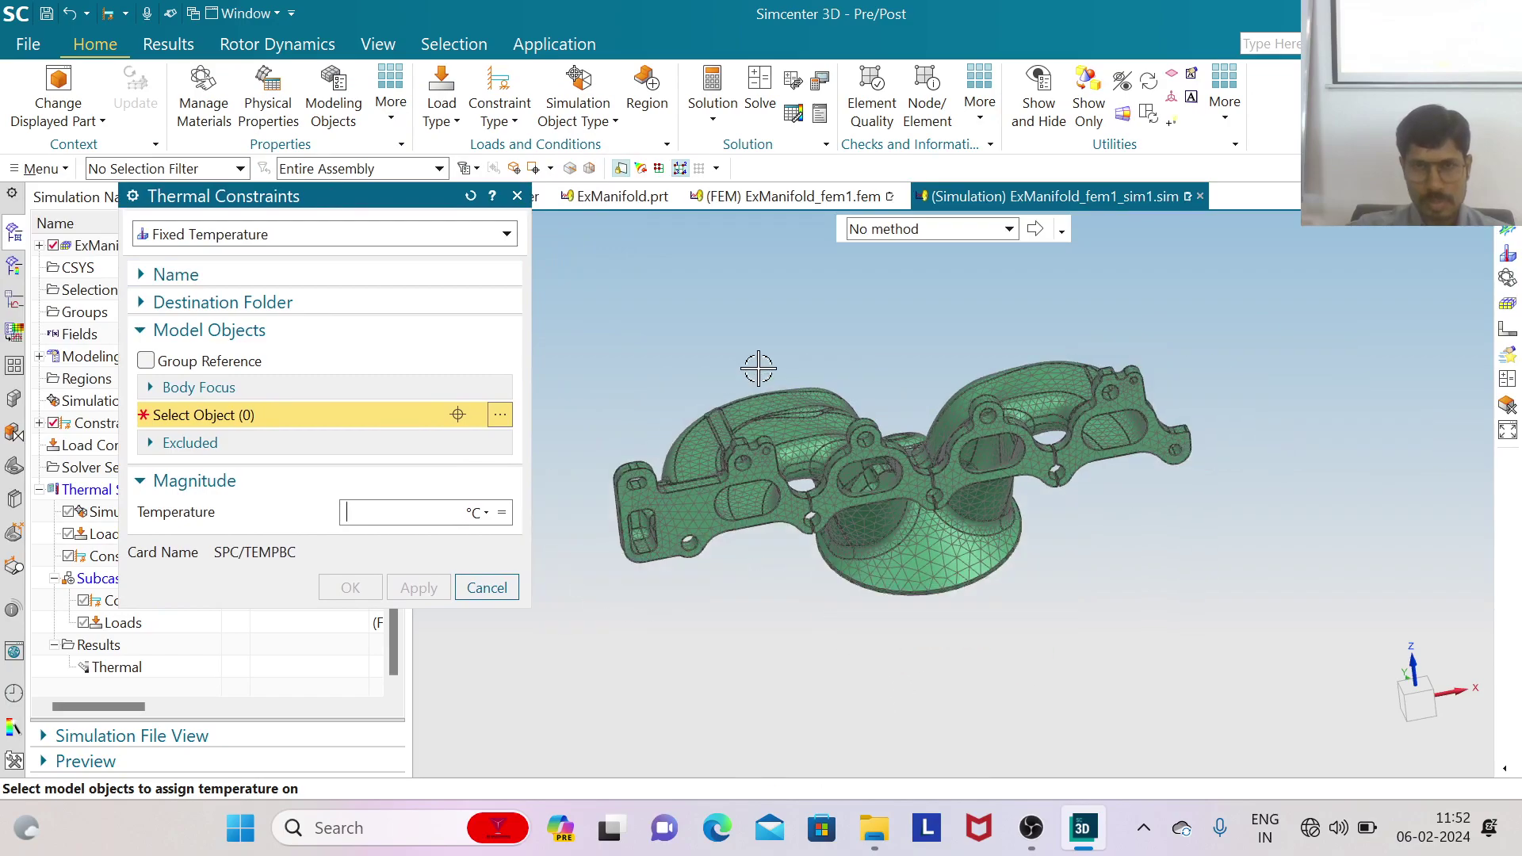
{"action": "scroll", "coordinate": [768, 381], "scroll_direction": "up", "scroll_amount": 4}
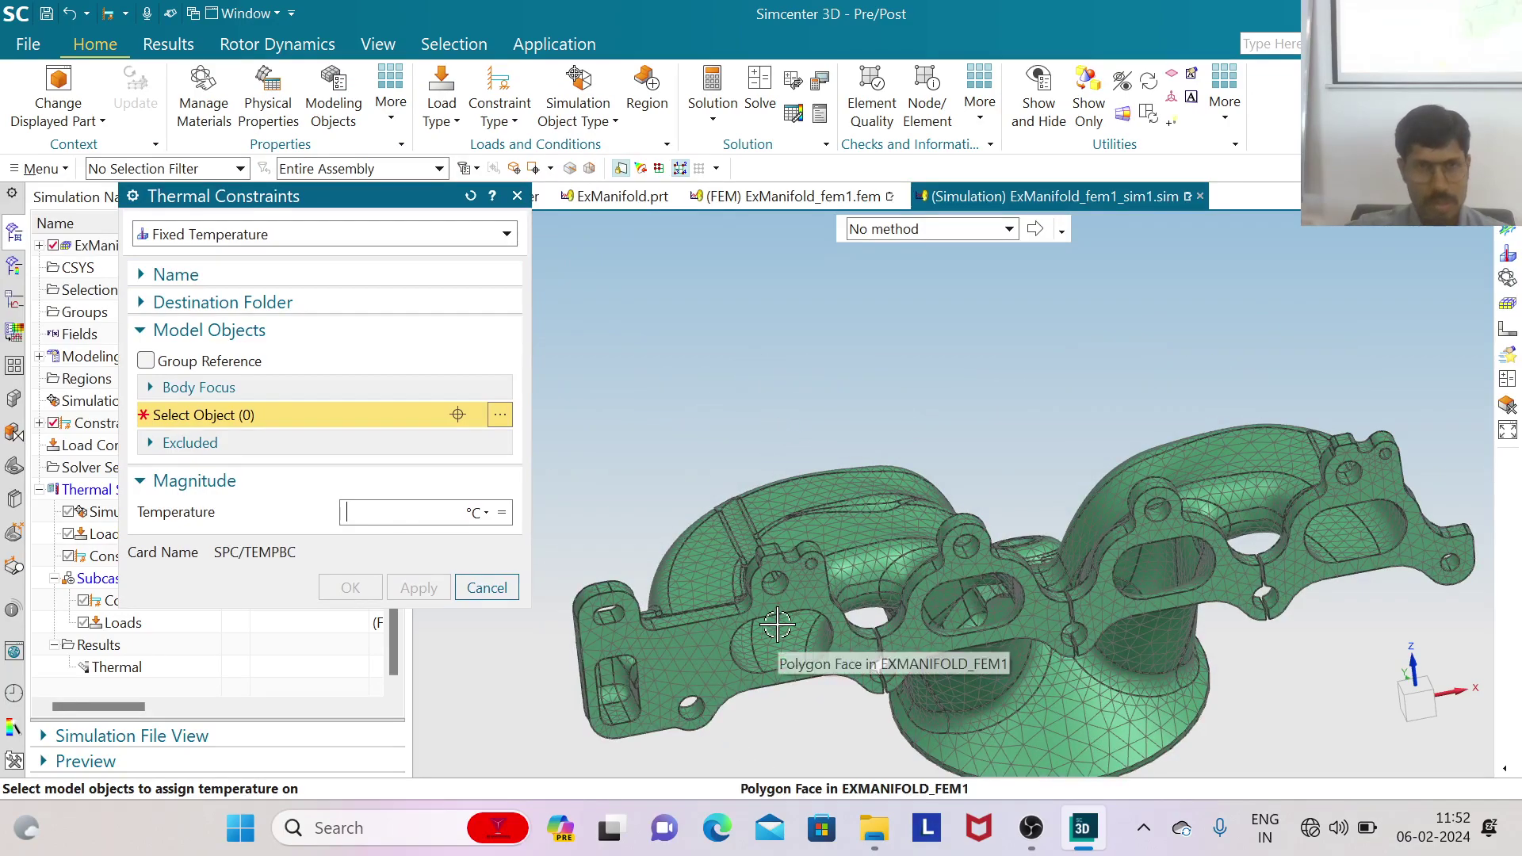
{"action": "left_click", "coordinate": [1008, 229]}
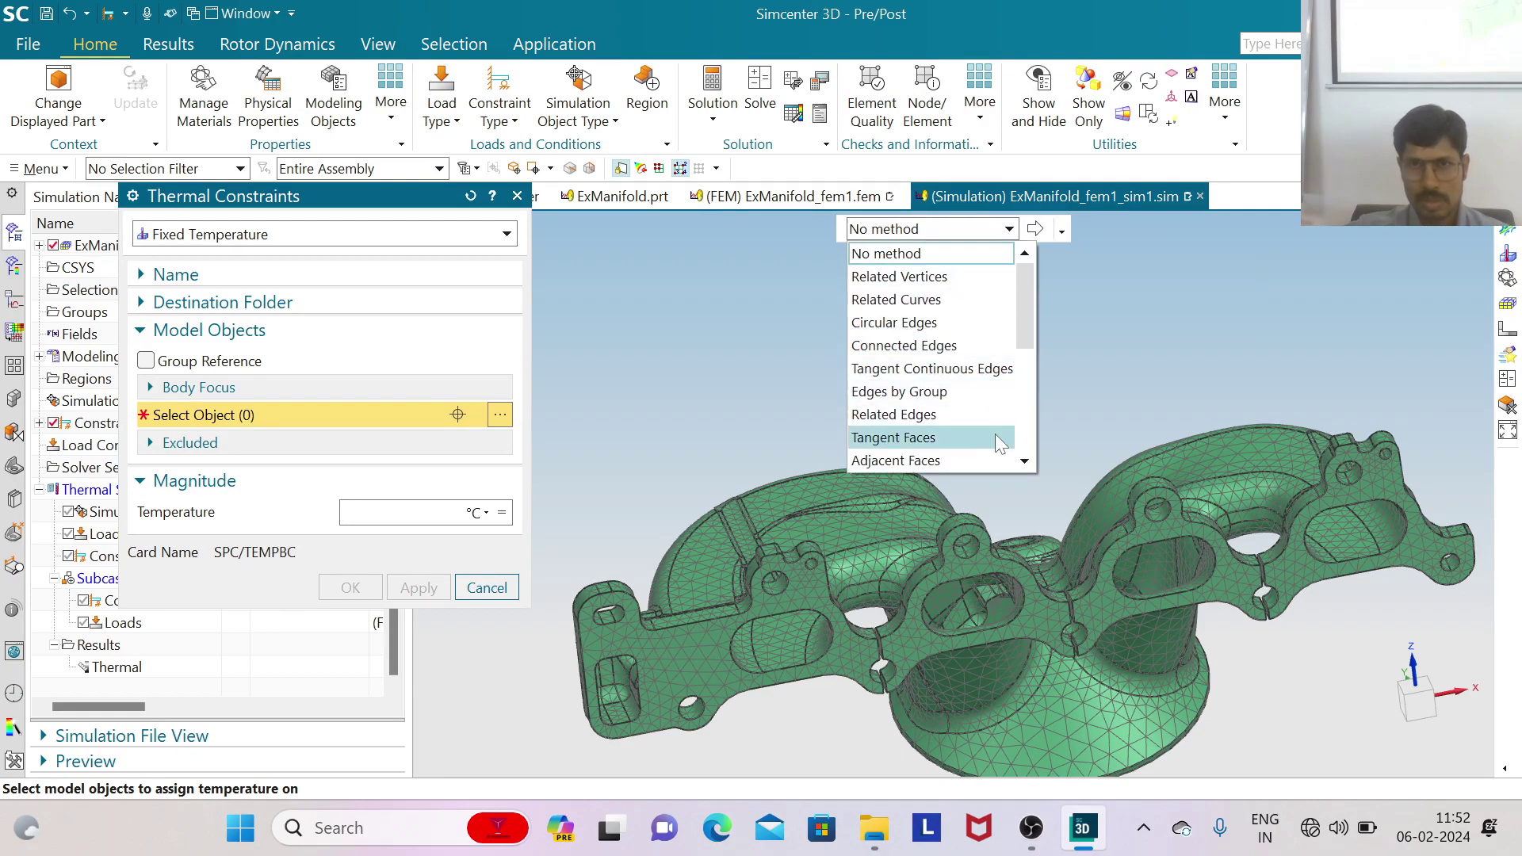
{"action": "left_click", "coordinate": [957, 436]}
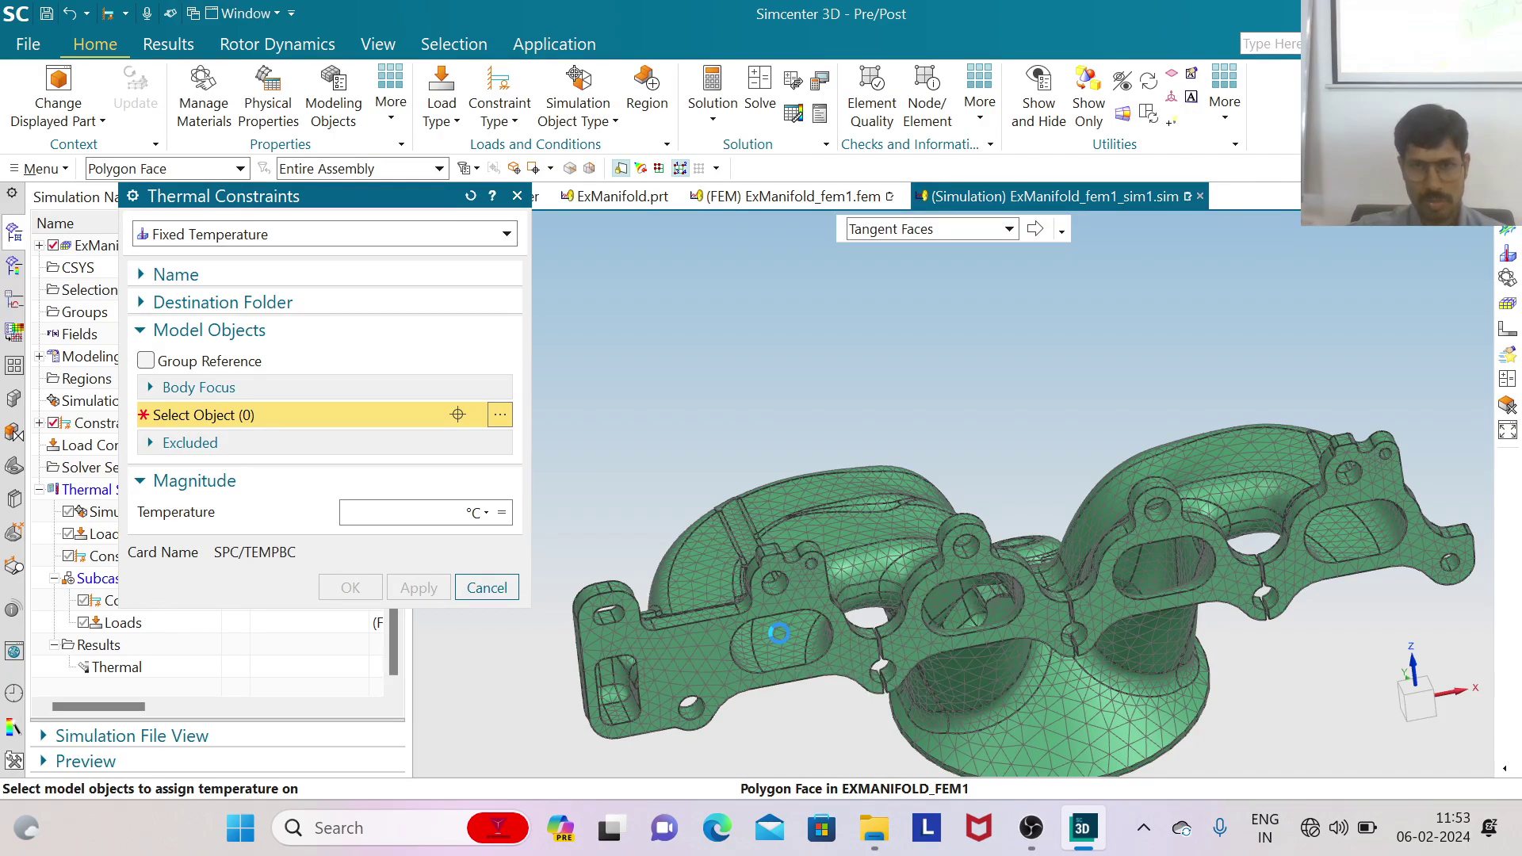
{"action": "scroll", "coordinate": [768, 428], "scroll_direction": "down", "scroll_amount": 3}
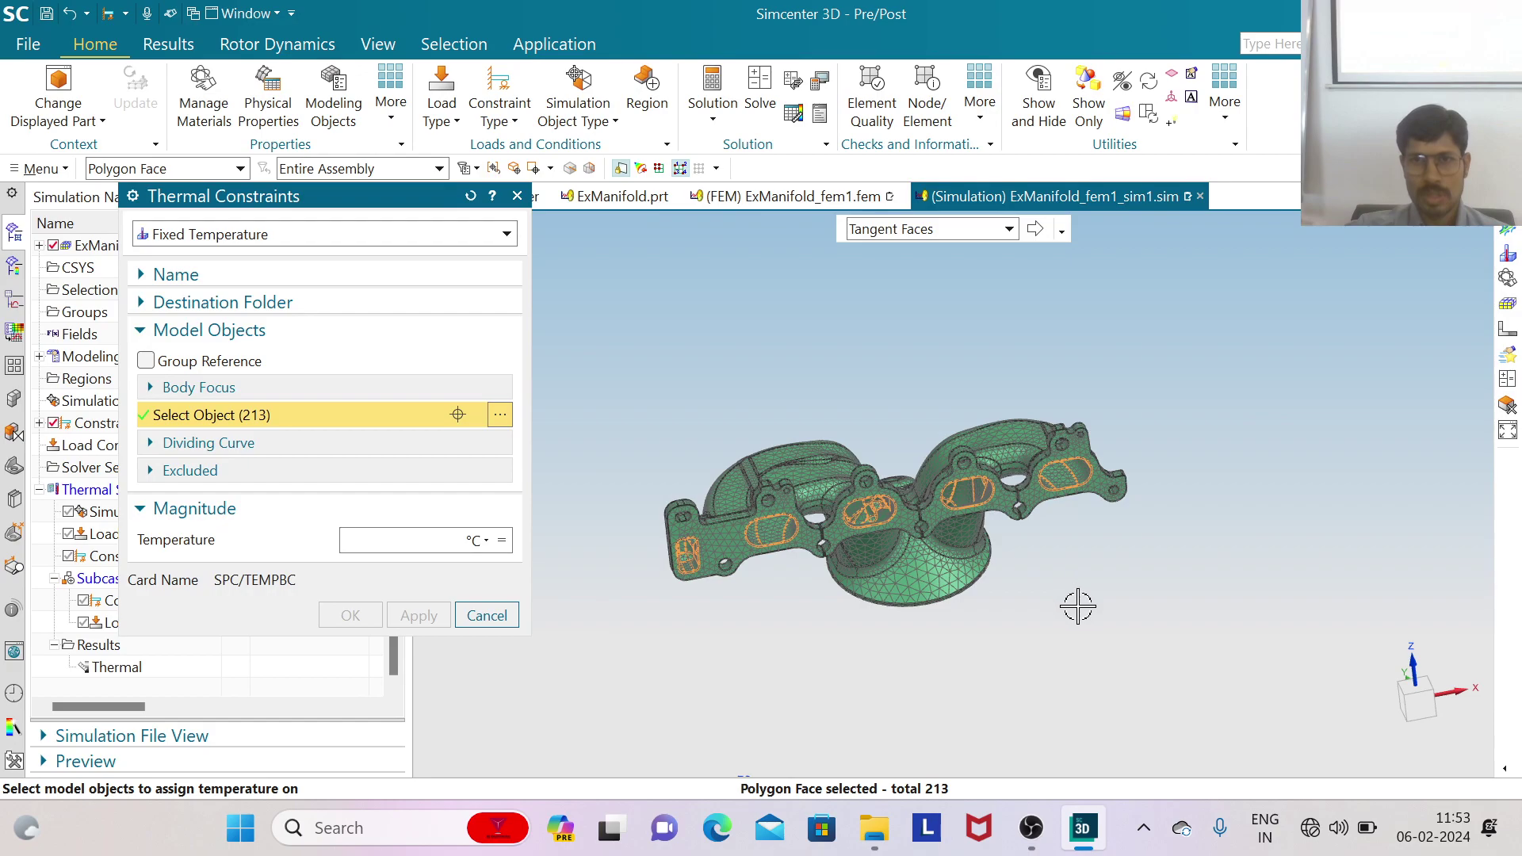
{"action": "middle_click_drag", "start_coordinate": [1067, 598], "coordinate": [1031, 547]}
{"action": "scroll", "coordinate": [919, 531], "scroll_direction": "up", "scroll_amount": 2}
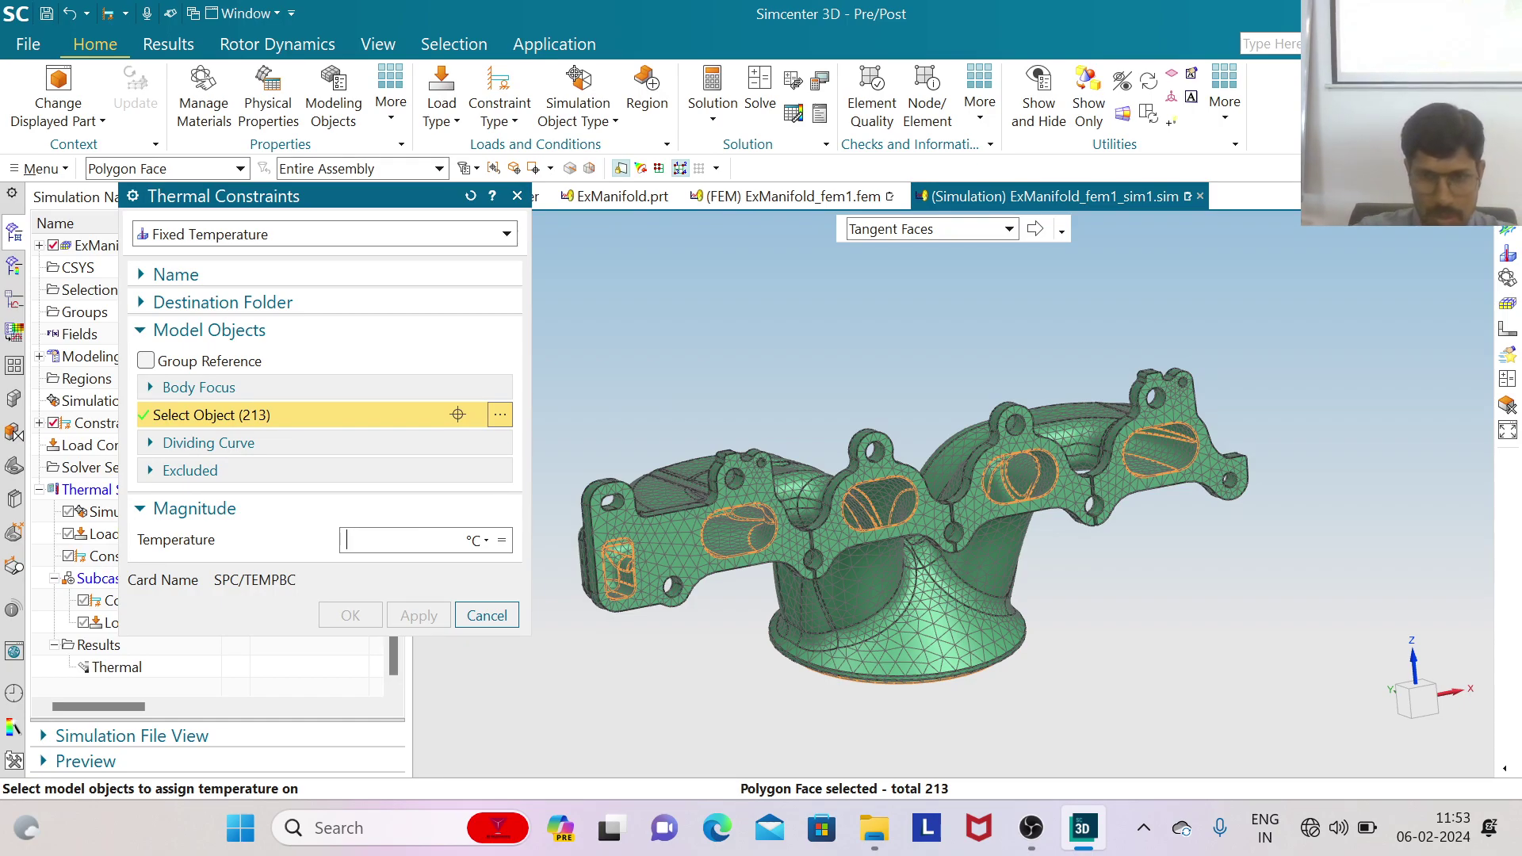
{"action": "type", "text": "1000"}
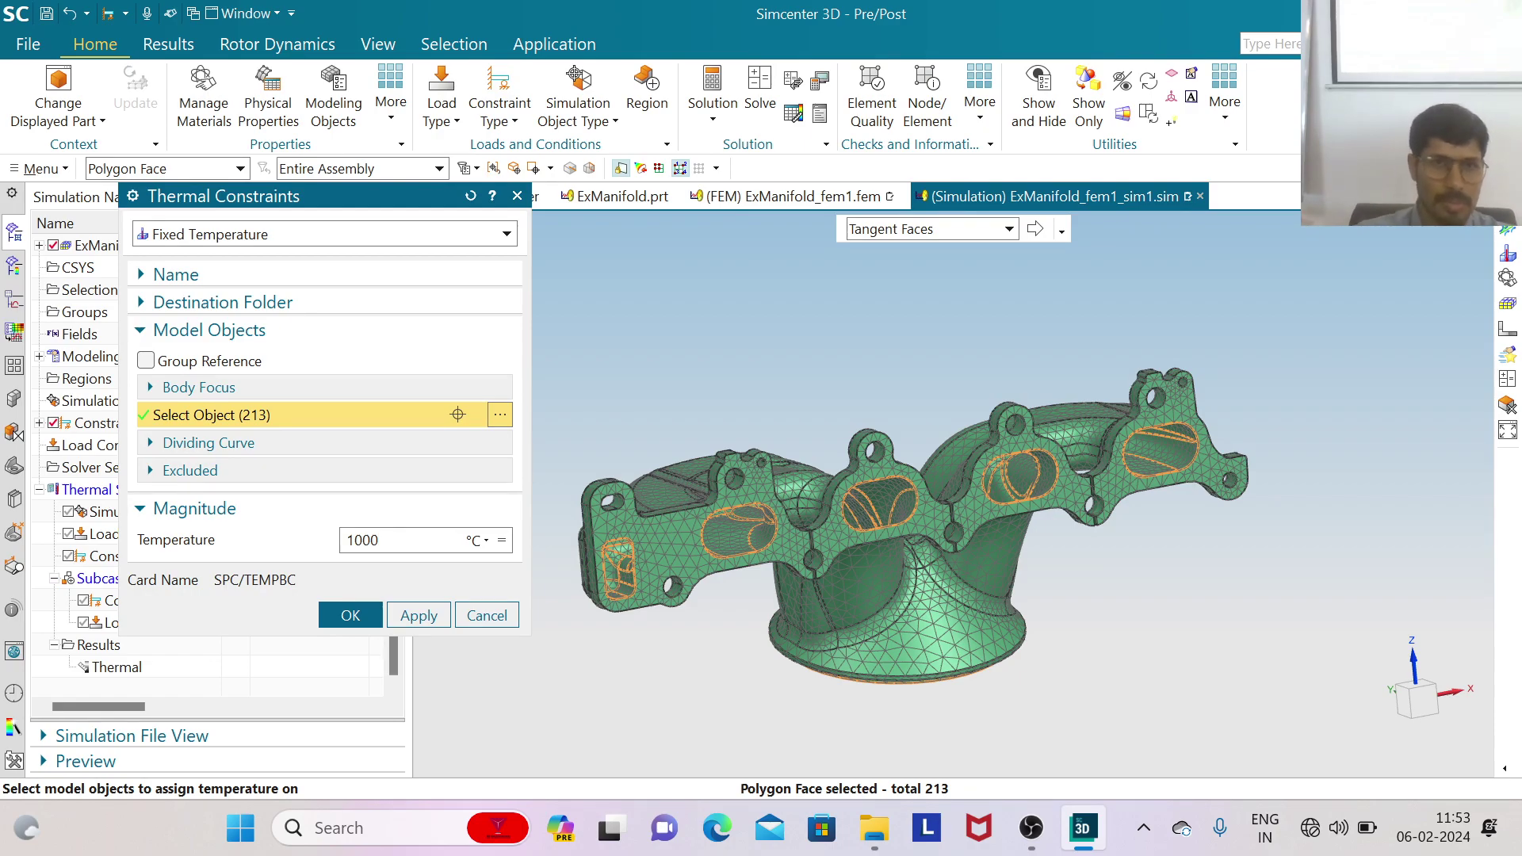
{"action": "left_click", "coordinate": [349, 616]}
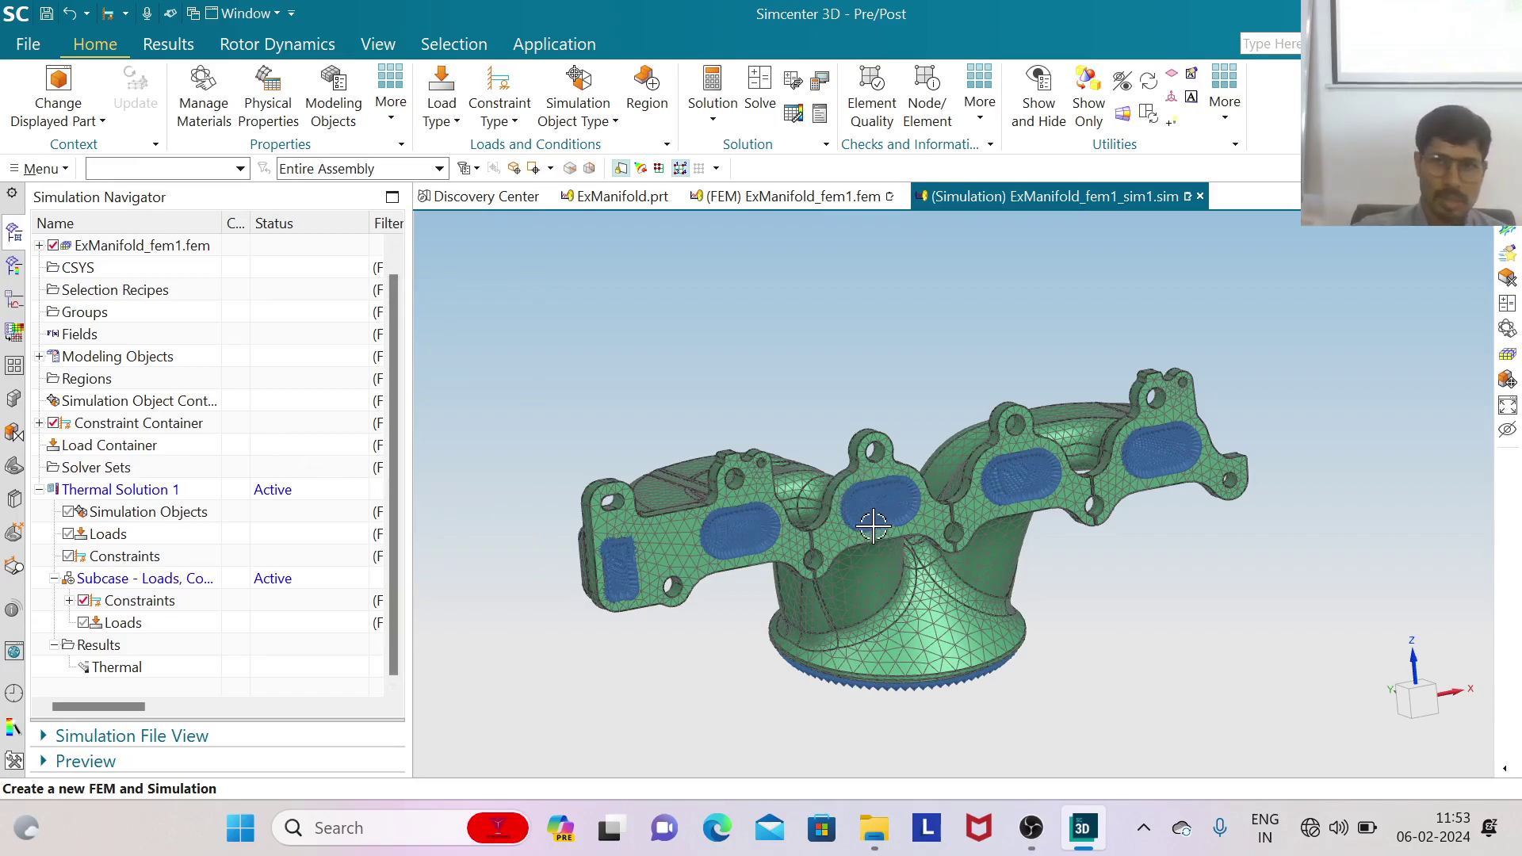
Reopen the Temp(1) constraint and examine its selected faces inside the outlet flange and the round boss hole
{"action": "left_click", "coordinate": [69, 600]}
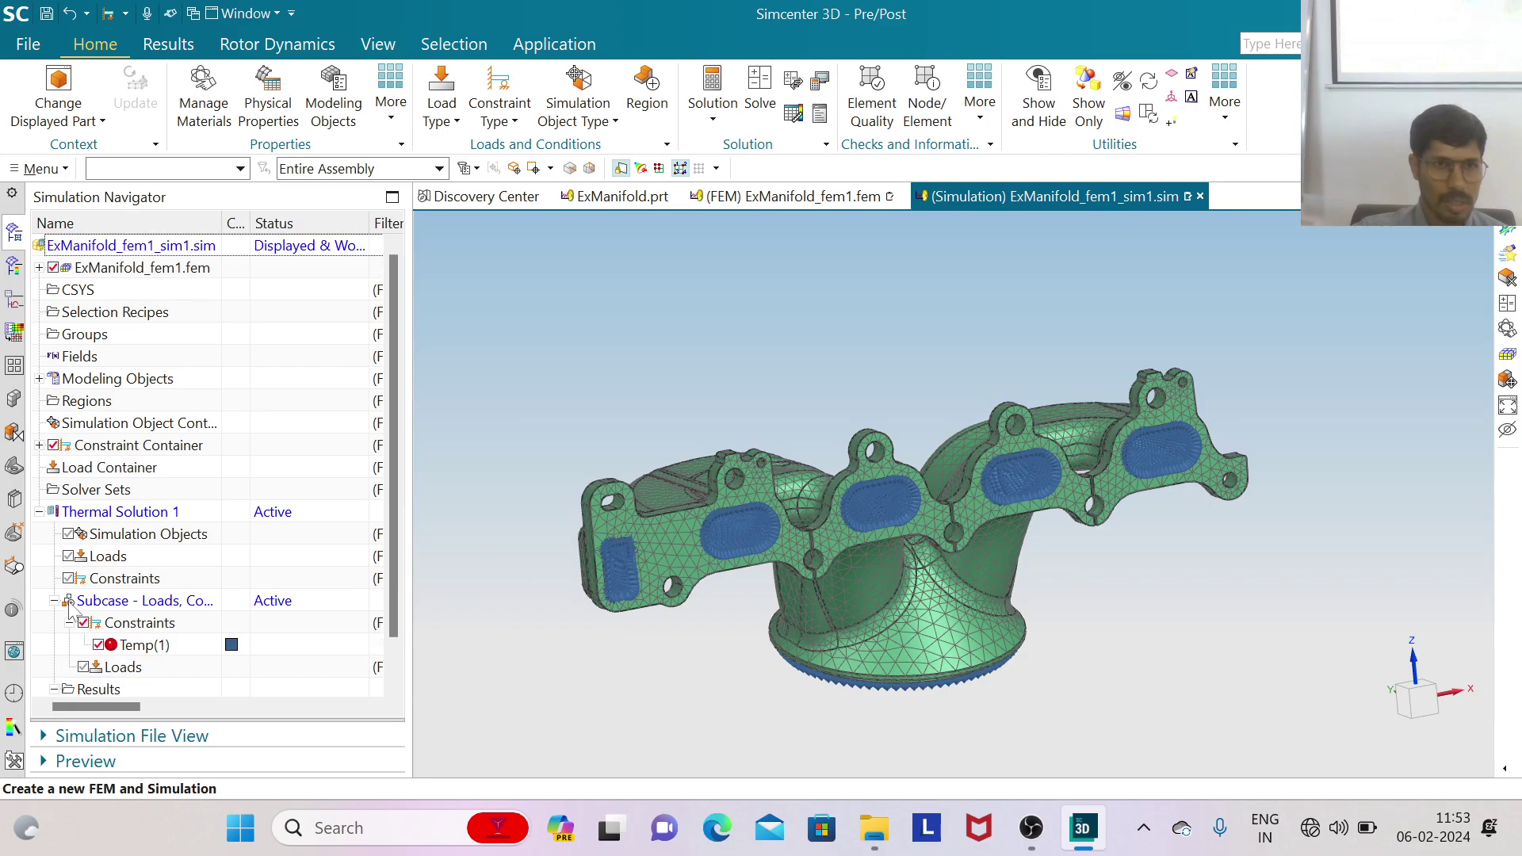
{"action": "right_click", "coordinate": [144, 646]}
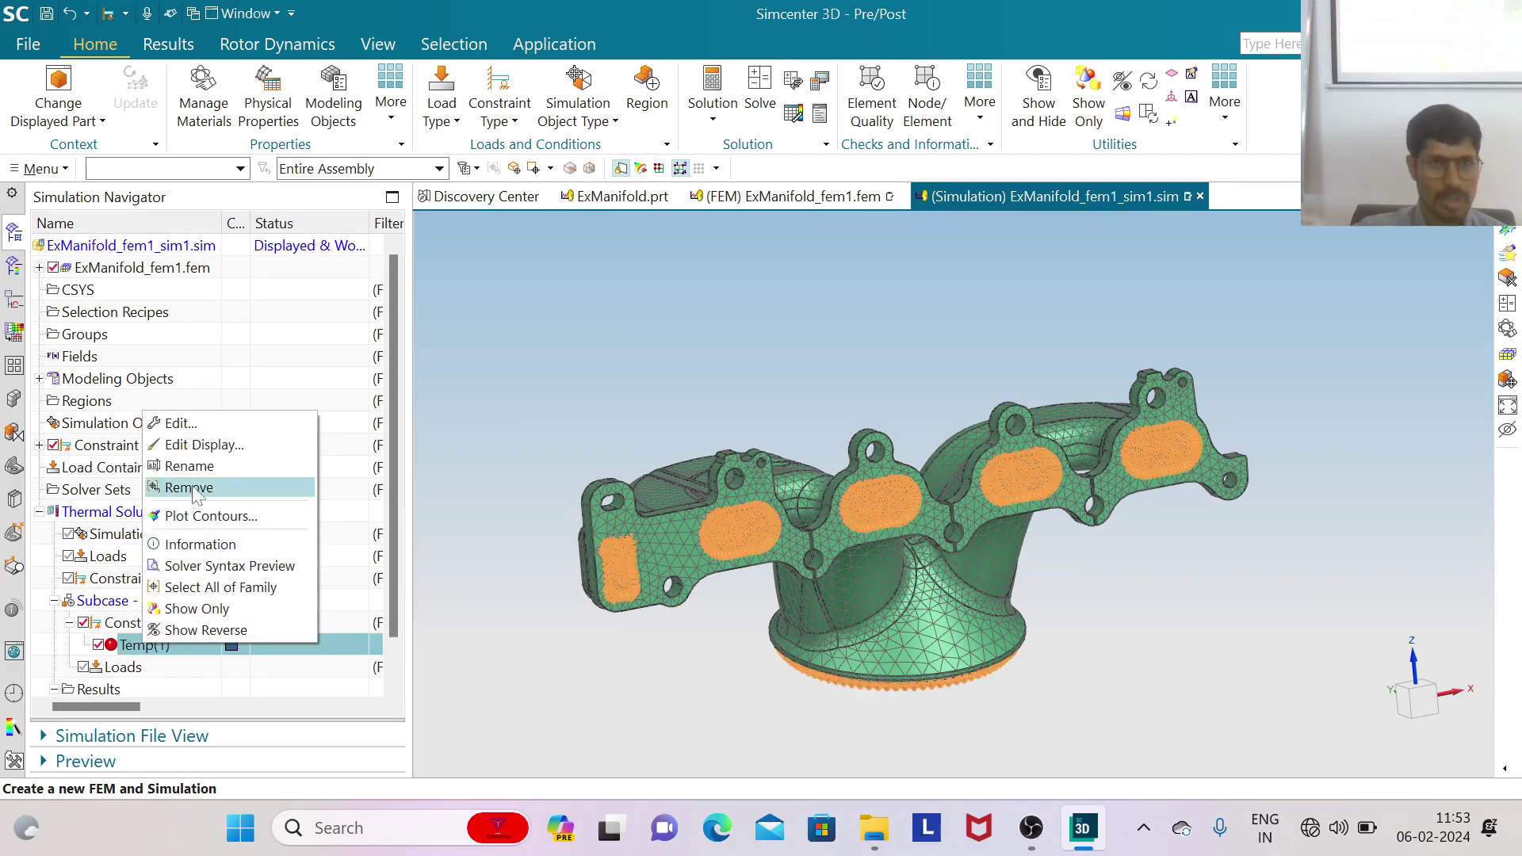
{"action": "left_click", "coordinate": [197, 426]}
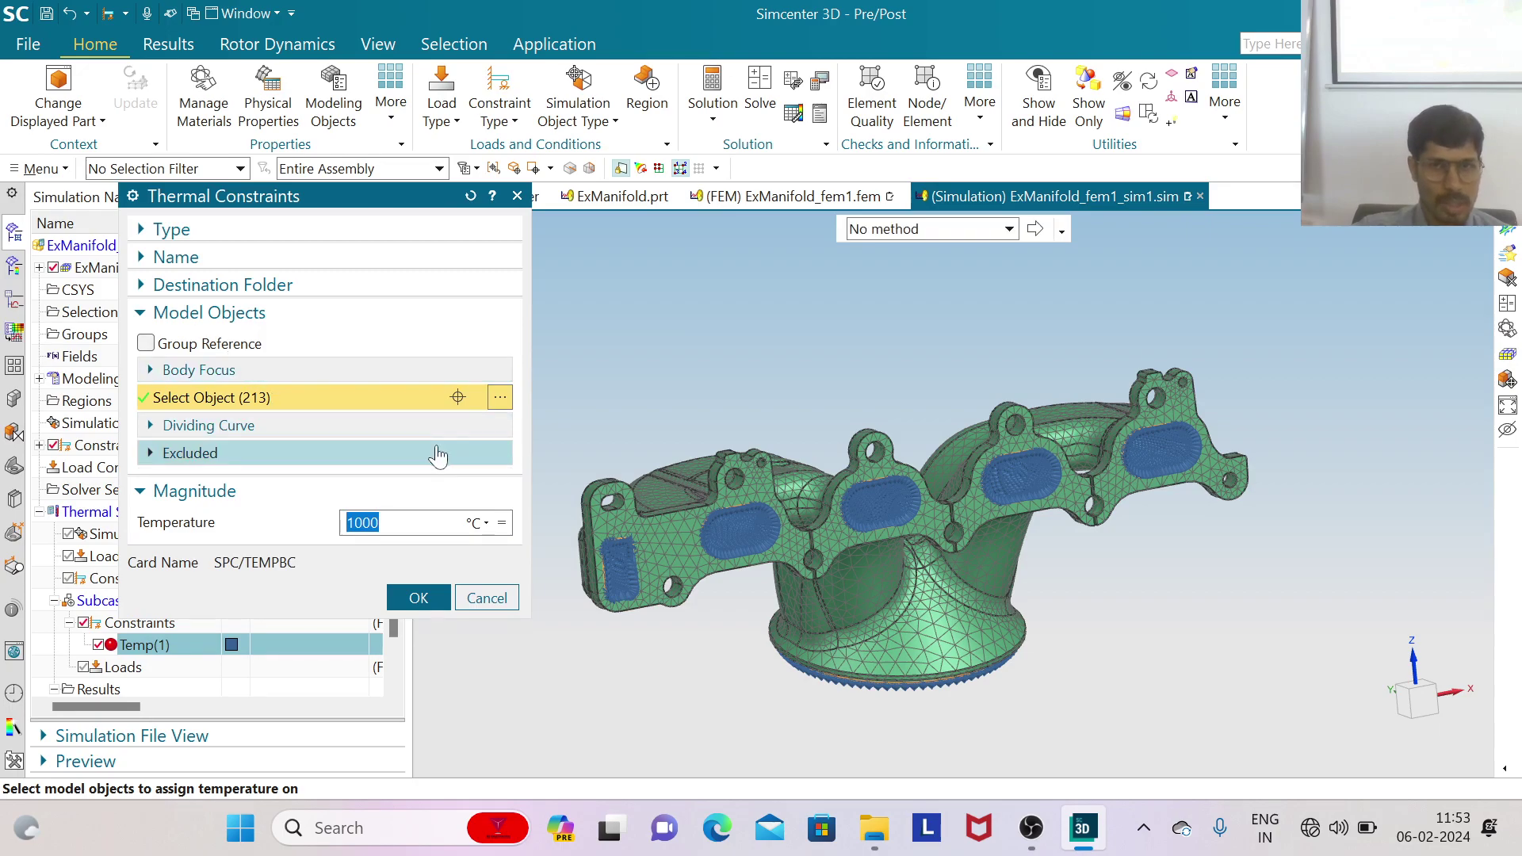
{"action": "mouse_move", "coordinate": [1089, 644]}
{"action": "middle_mouse_down"}
{"action": "mouse_move", "coordinate": [1128, 638]}
{"action": "mouse_move", "coordinate": [1070, 674]}
{"action": "middle_mouse_up"}
{"action": "scroll", "coordinate": [979, 559], "scroll_direction": "up", "scroll_amount": 5}
{"action": "scroll", "coordinate": [951, 559], "scroll_direction": "up", "scroll_amount": 8}
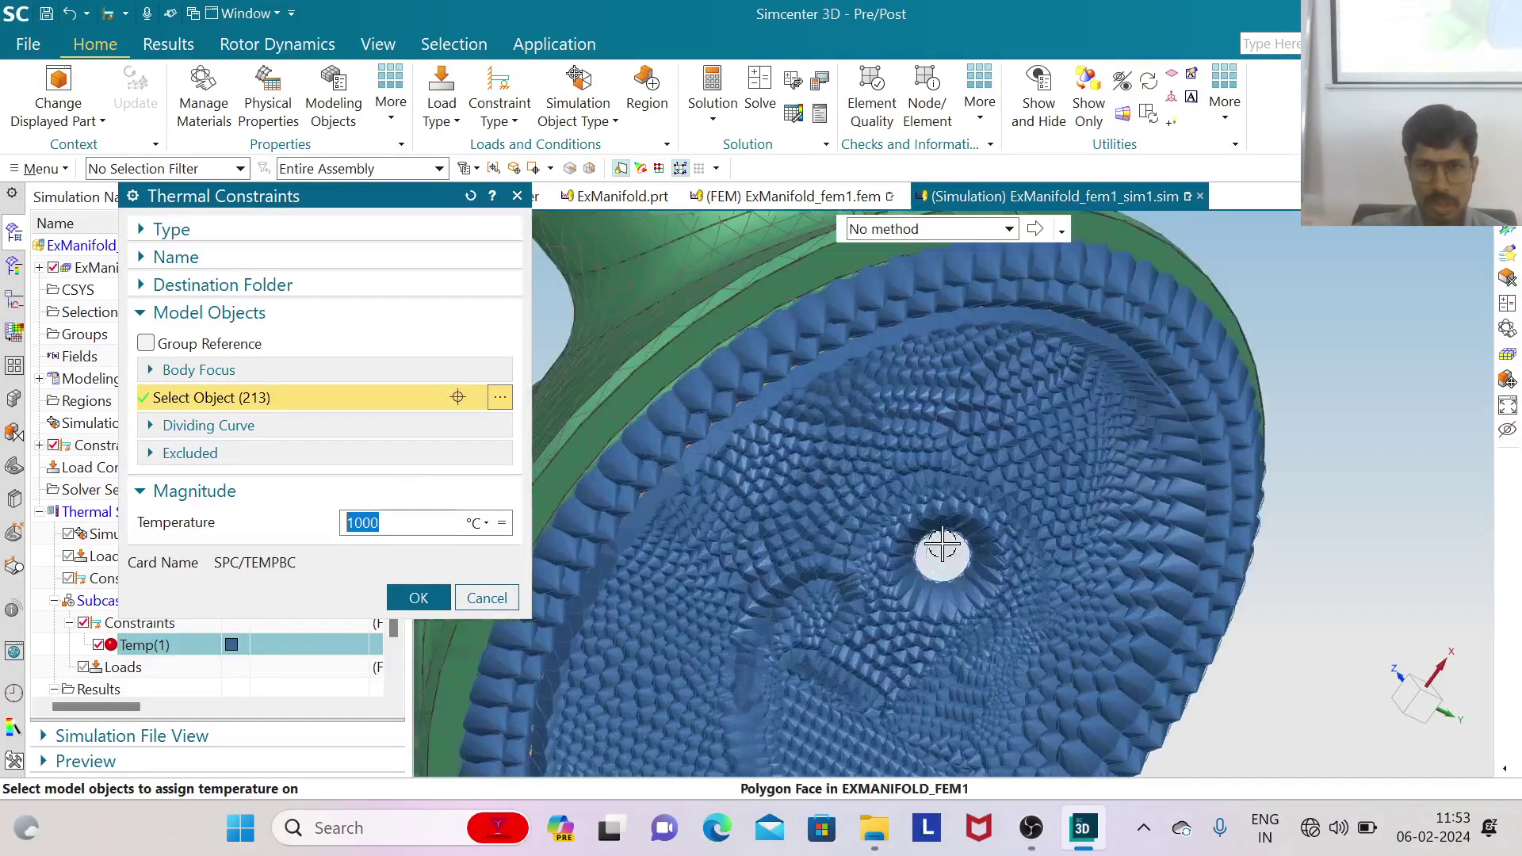
{"action": "scroll", "coordinate": [925, 548], "scroll_direction": "down", "scroll_amount": 3}
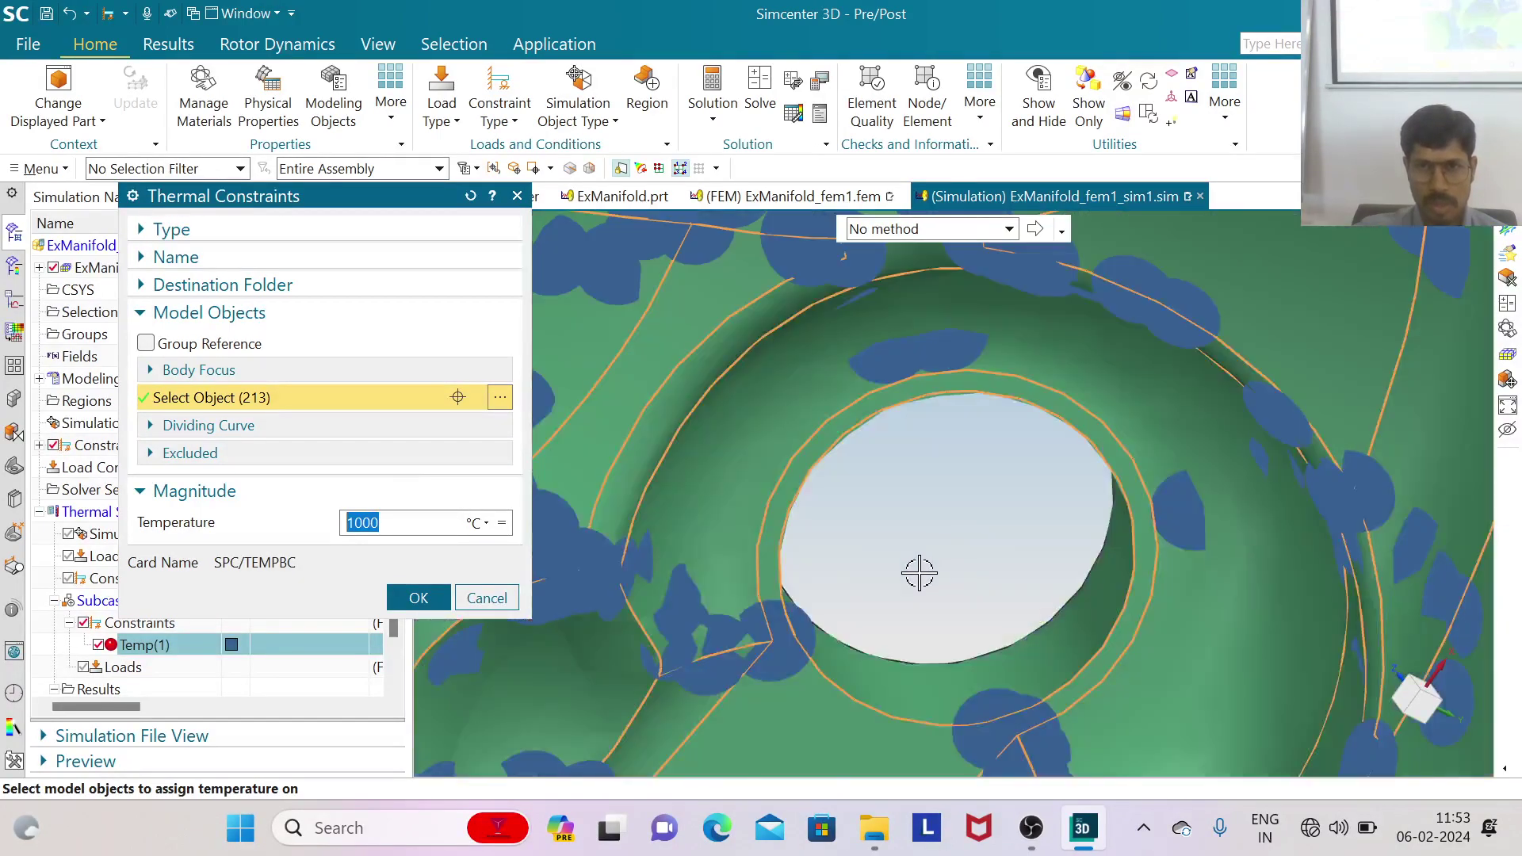
{"action": "scroll", "coordinate": [950, 593], "scroll_direction": "down", "scroll_amount": 10}
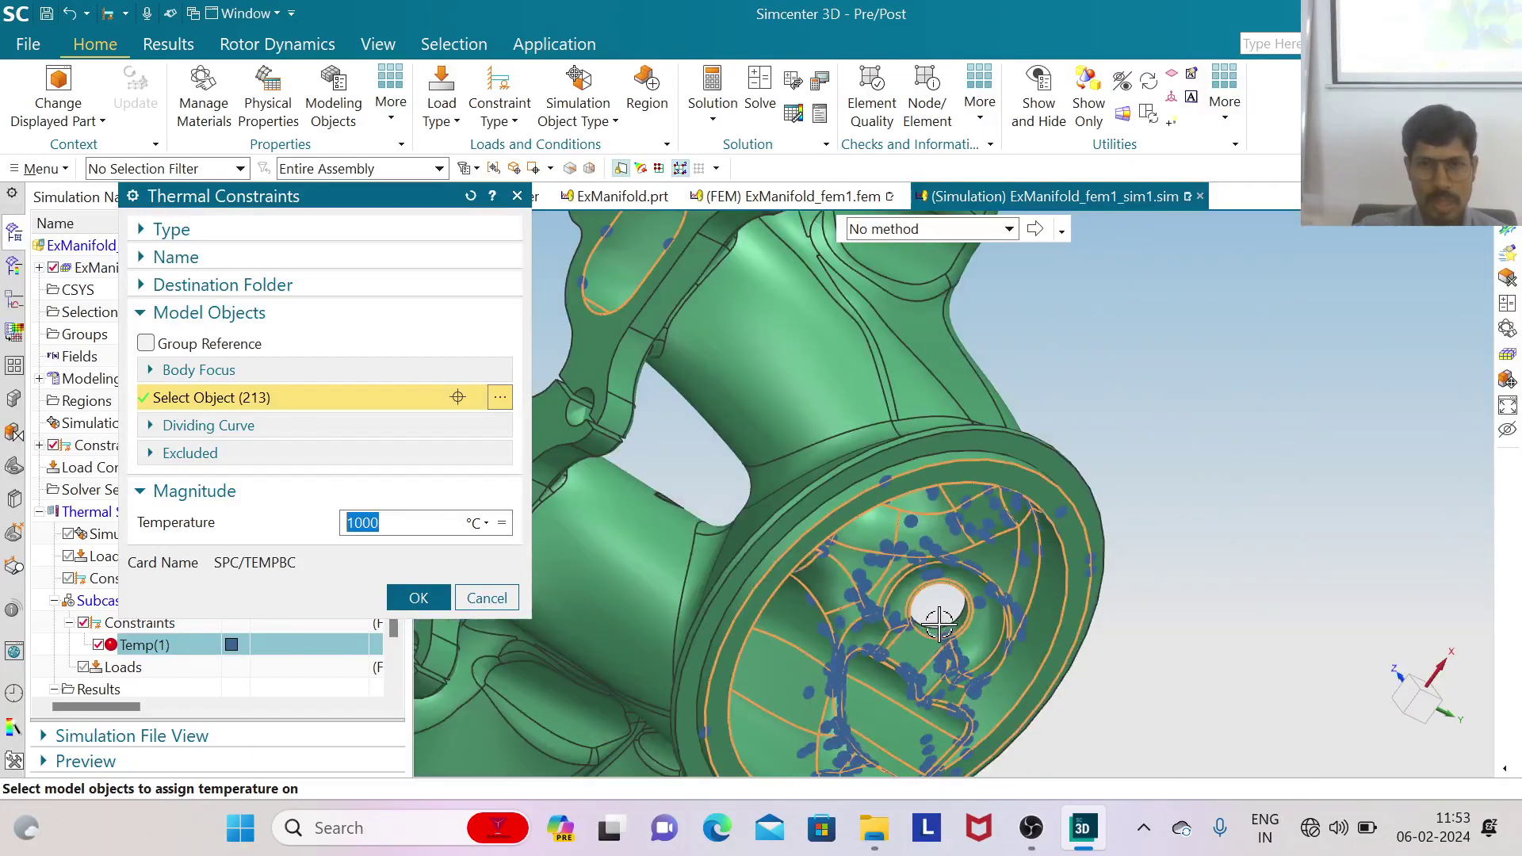
{"action": "middle_click_drag", "start_coordinate": [737, 404], "coordinate": [955, 432]}
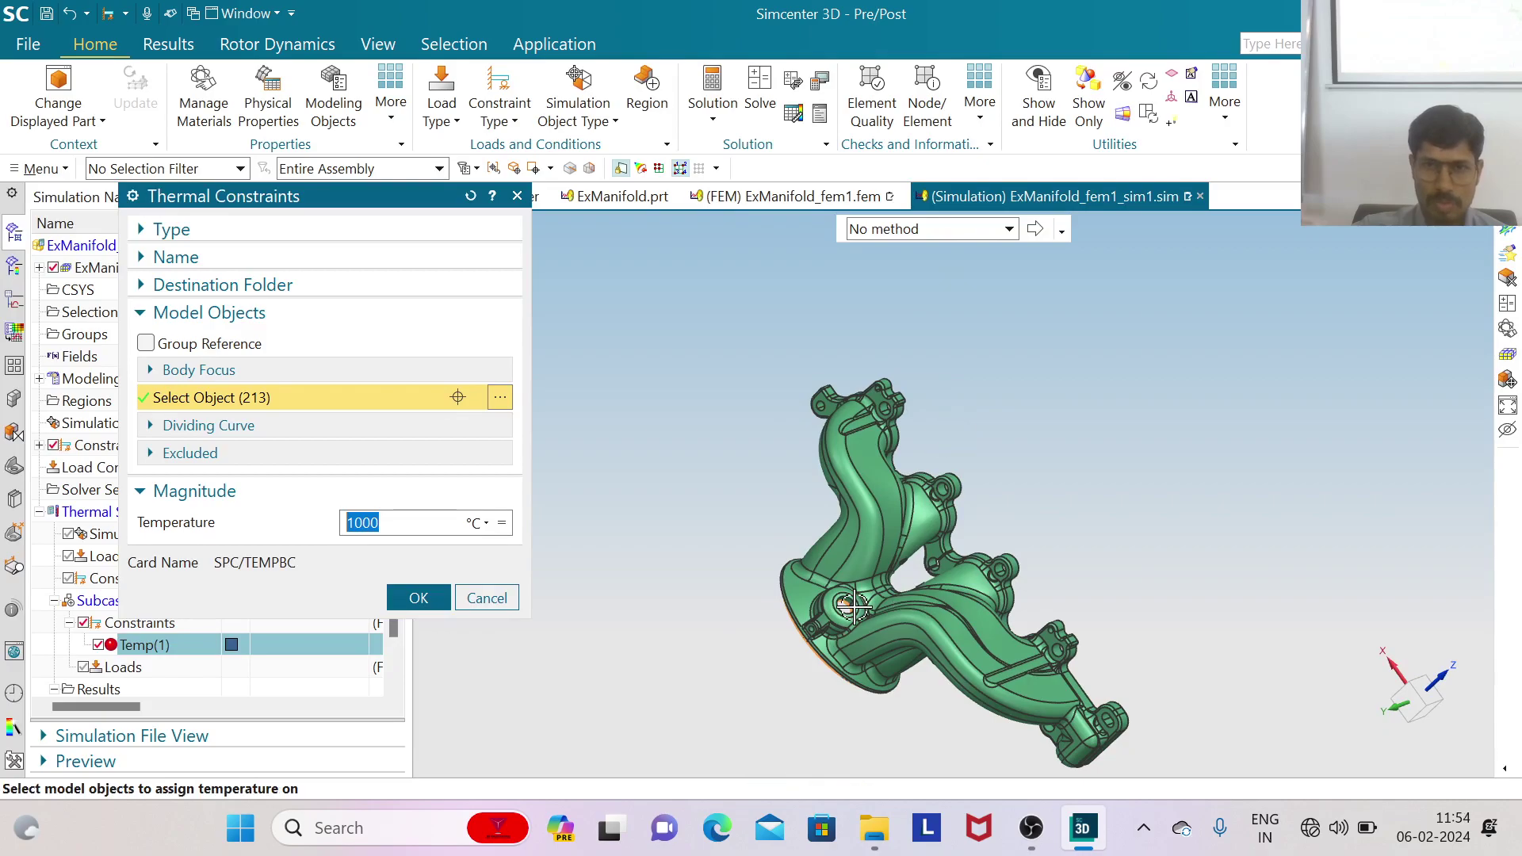
{"action": "scroll", "coordinate": [828, 623], "scroll_direction": "up", "scroll_amount": 10}
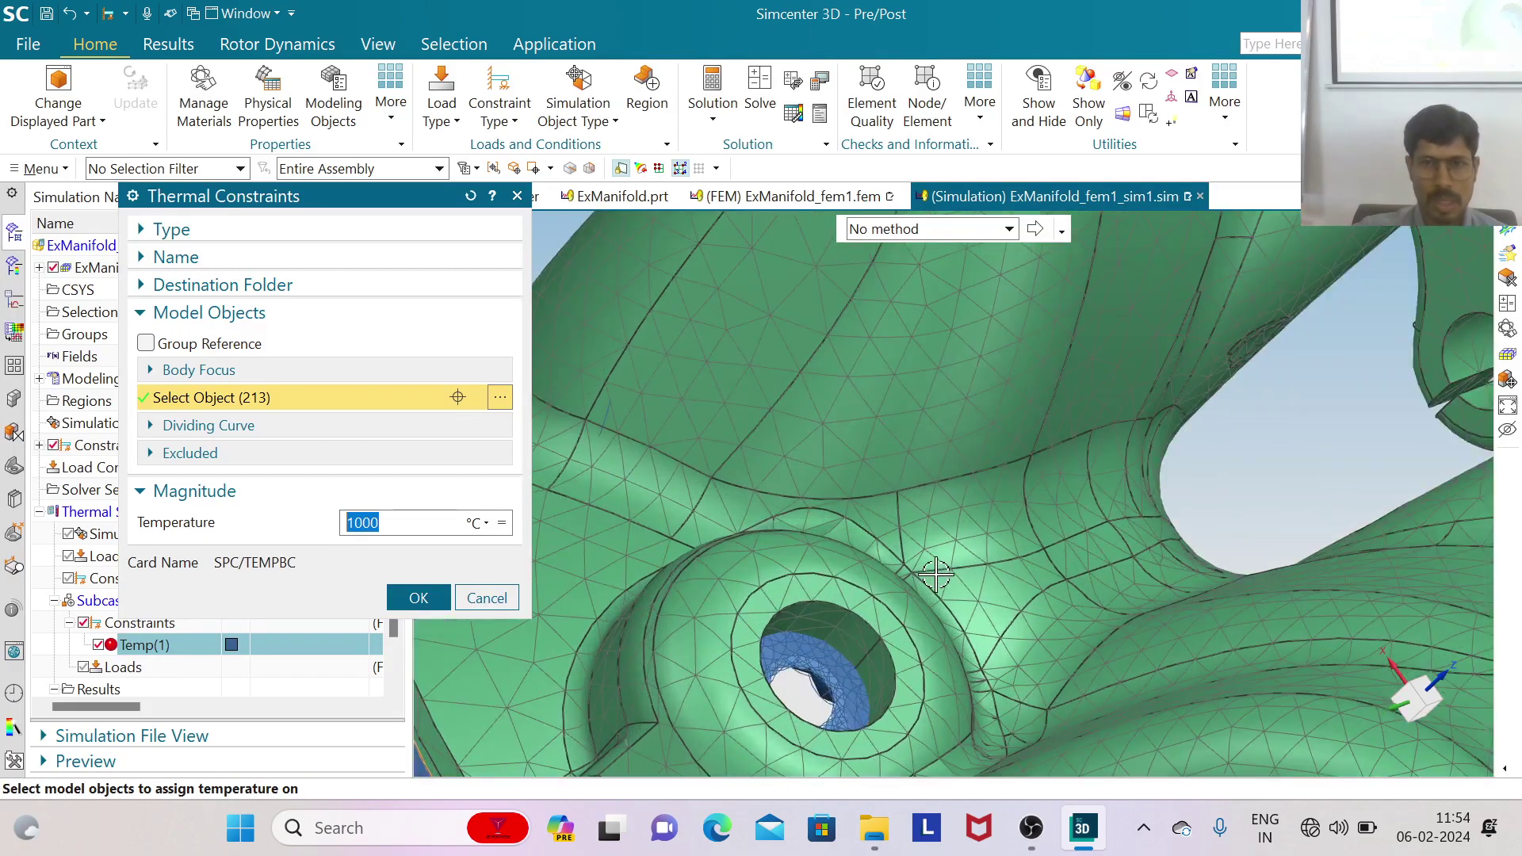
{"action": "scroll", "coordinate": [806, 614], "scroll_direction": "down", "scroll_amount": 10}
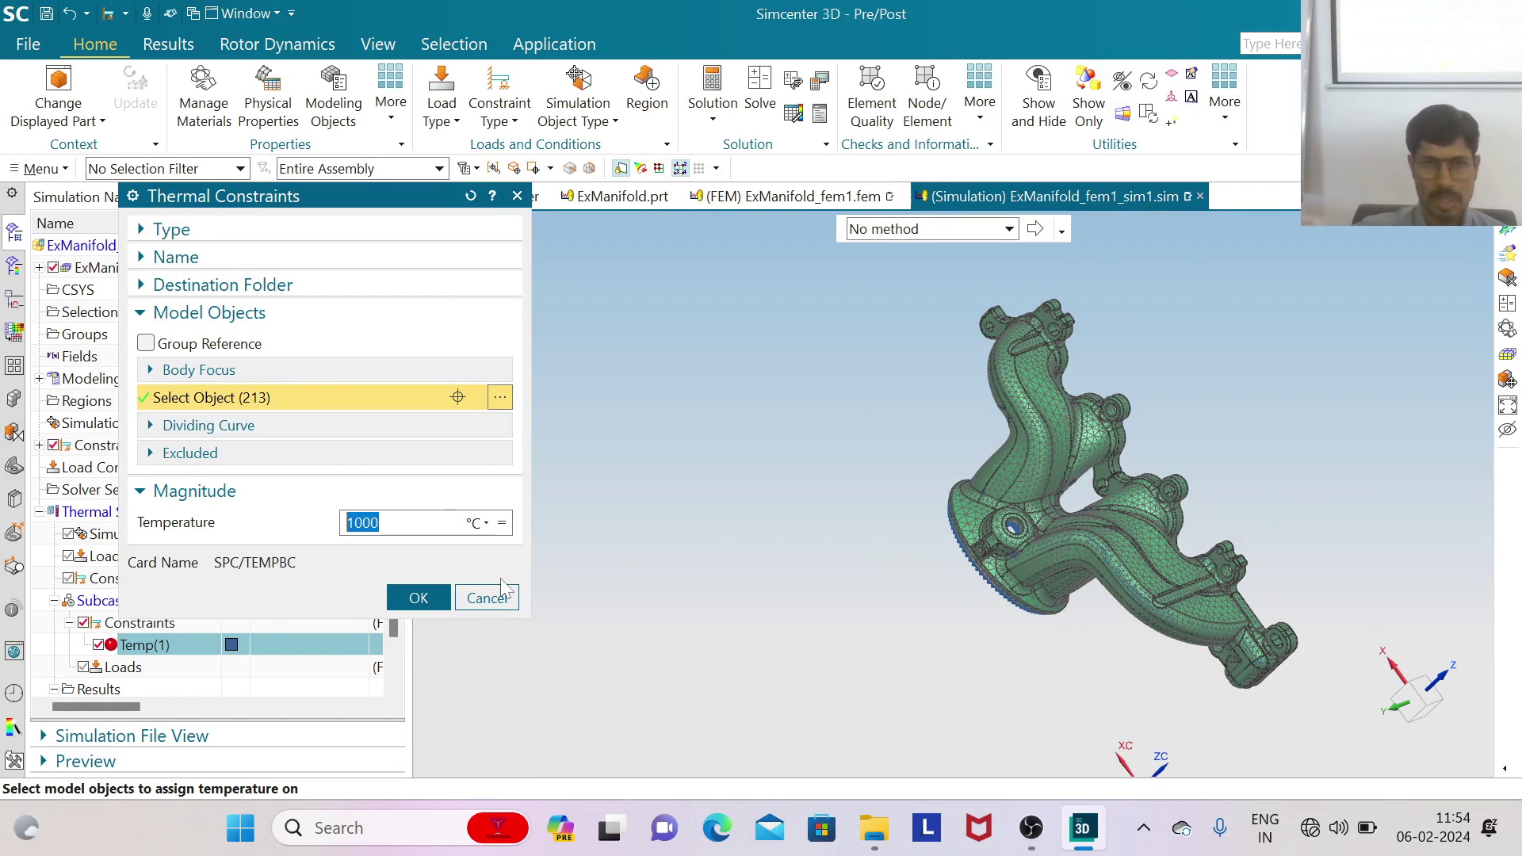
{"action": "left_click", "coordinate": [418, 597]}
Start a Convection constraint with 30 °C ambient temperature and select the manifold's outer faces using the Tangent Faces method
{"action": "middle_click_drag", "start_coordinate": [856, 630], "coordinate": [730, 634]}
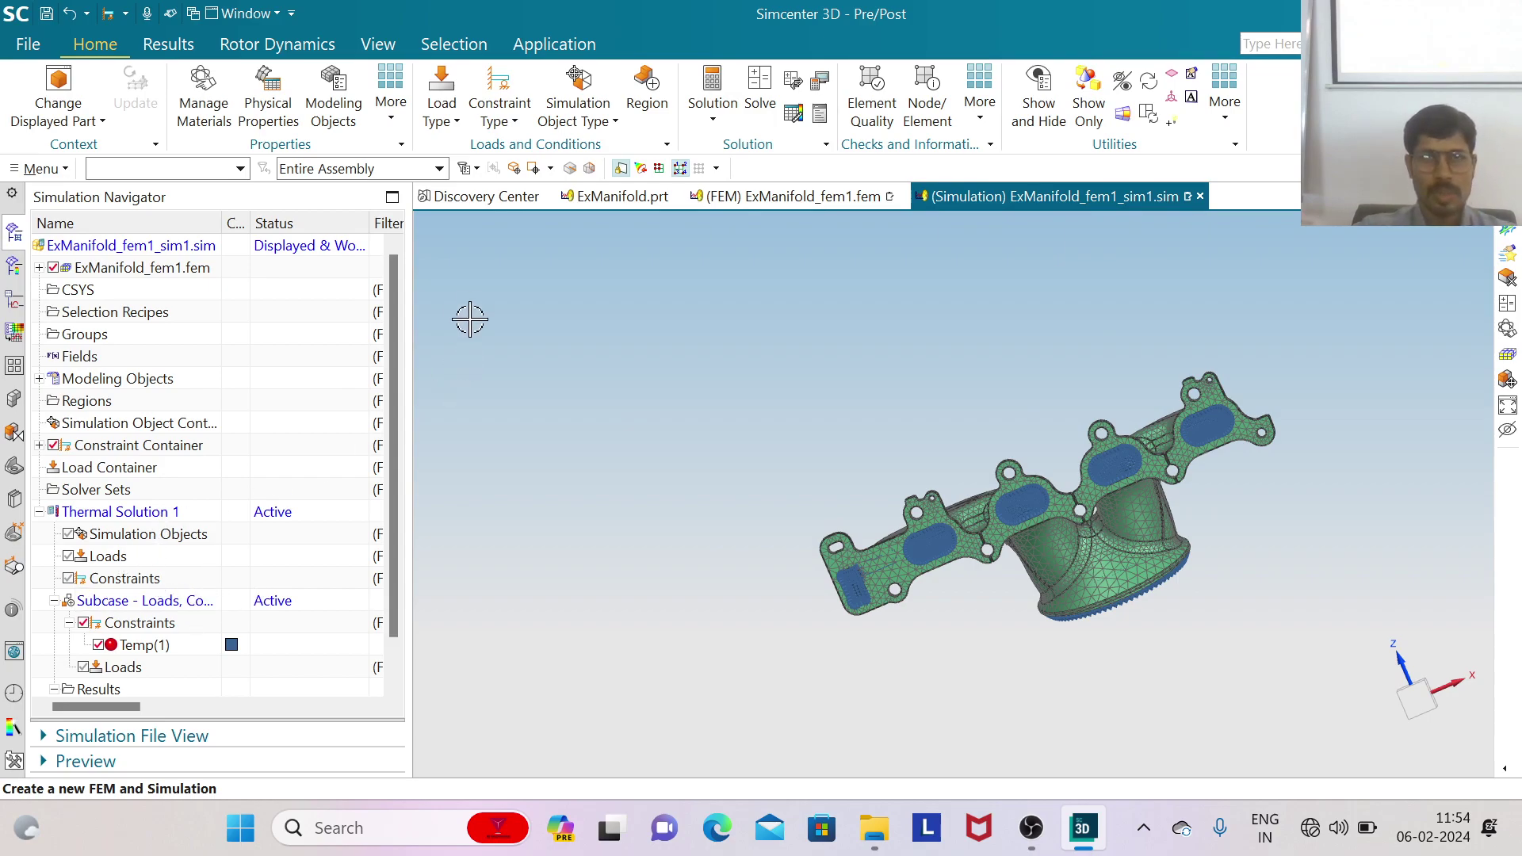
{"action": "left_click", "coordinate": [507, 125]}
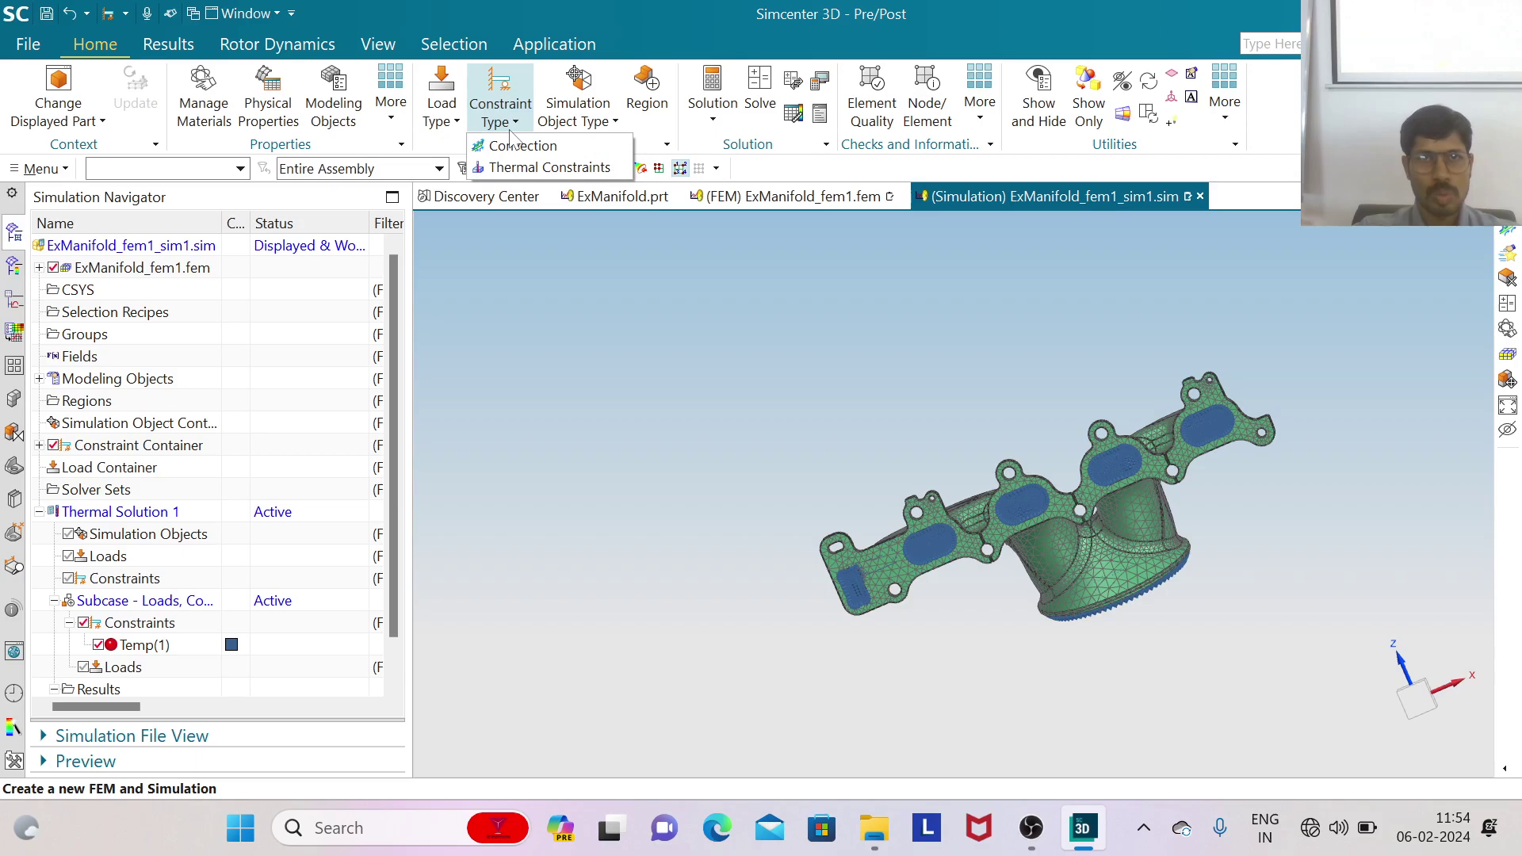
{"action": "left_click", "coordinate": [519, 147]}
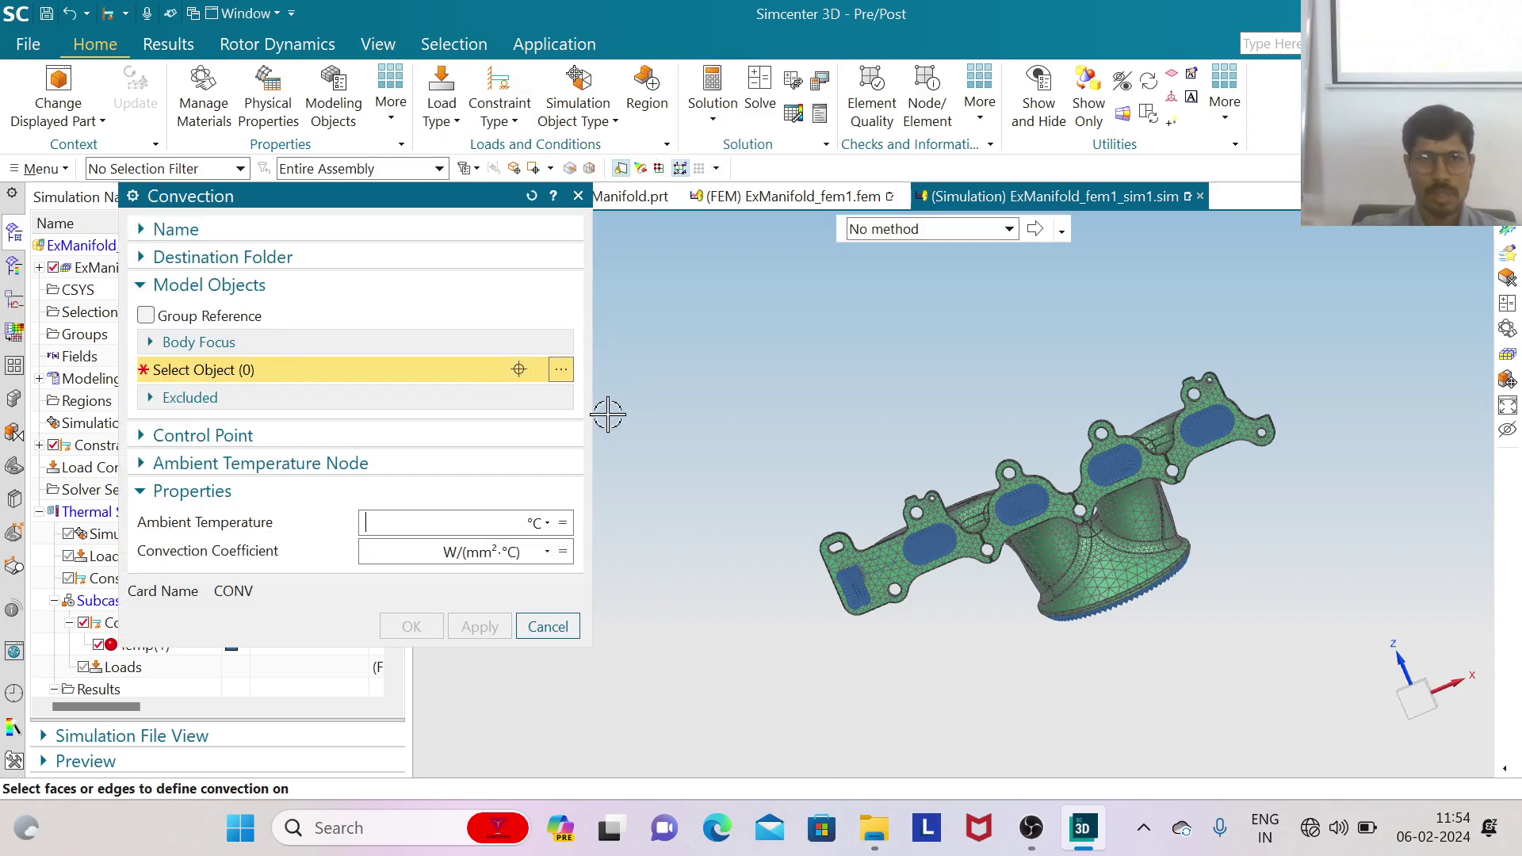
{"action": "scroll", "coordinate": [768, 466], "scroll_direction": "down", "scroll_amount": 2}
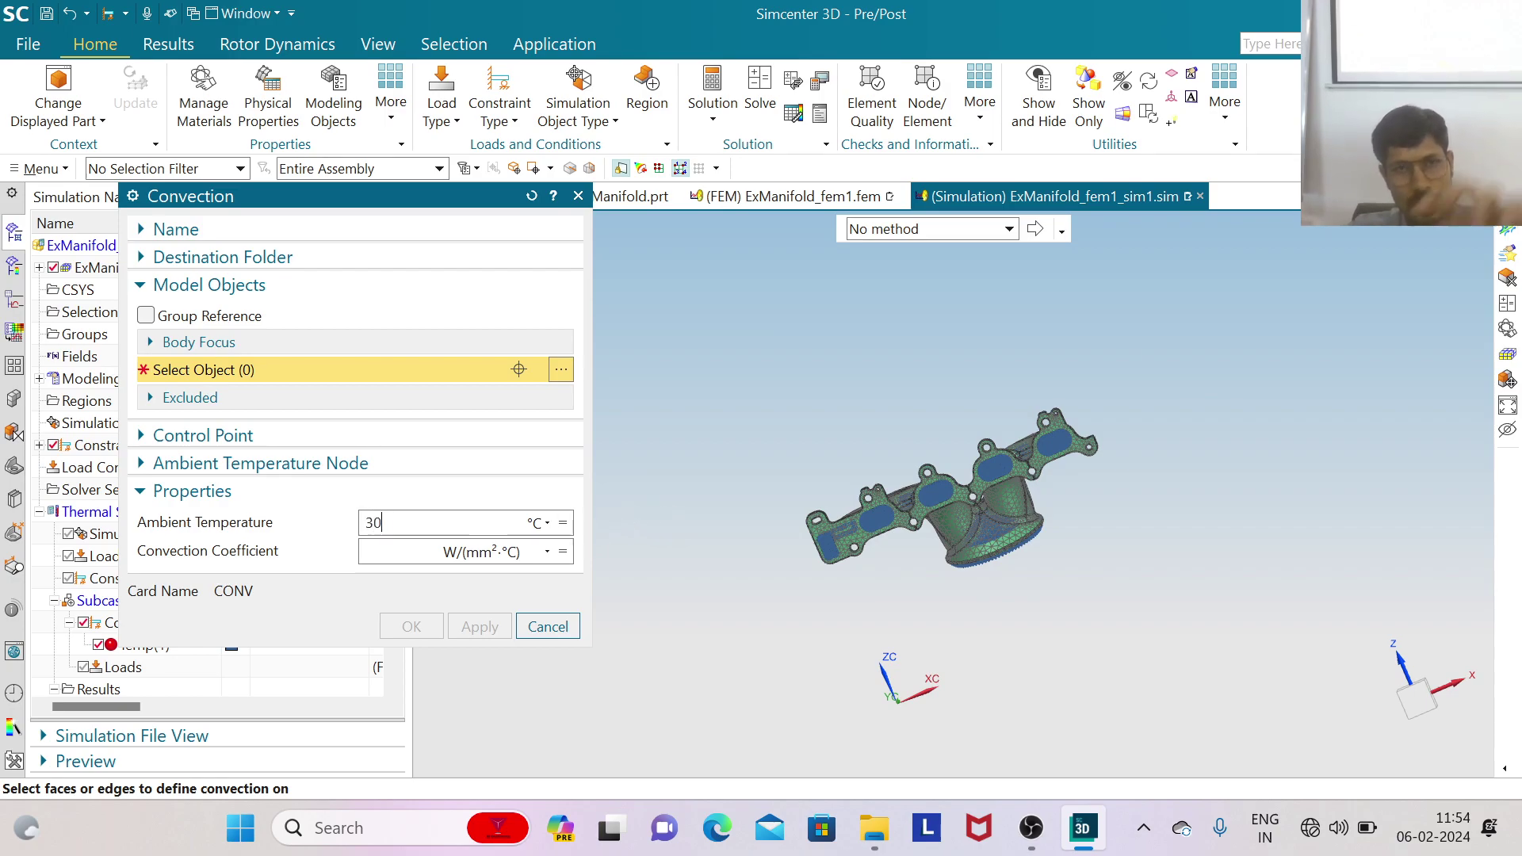
{"action": "left_click", "coordinate": [1009, 229]}
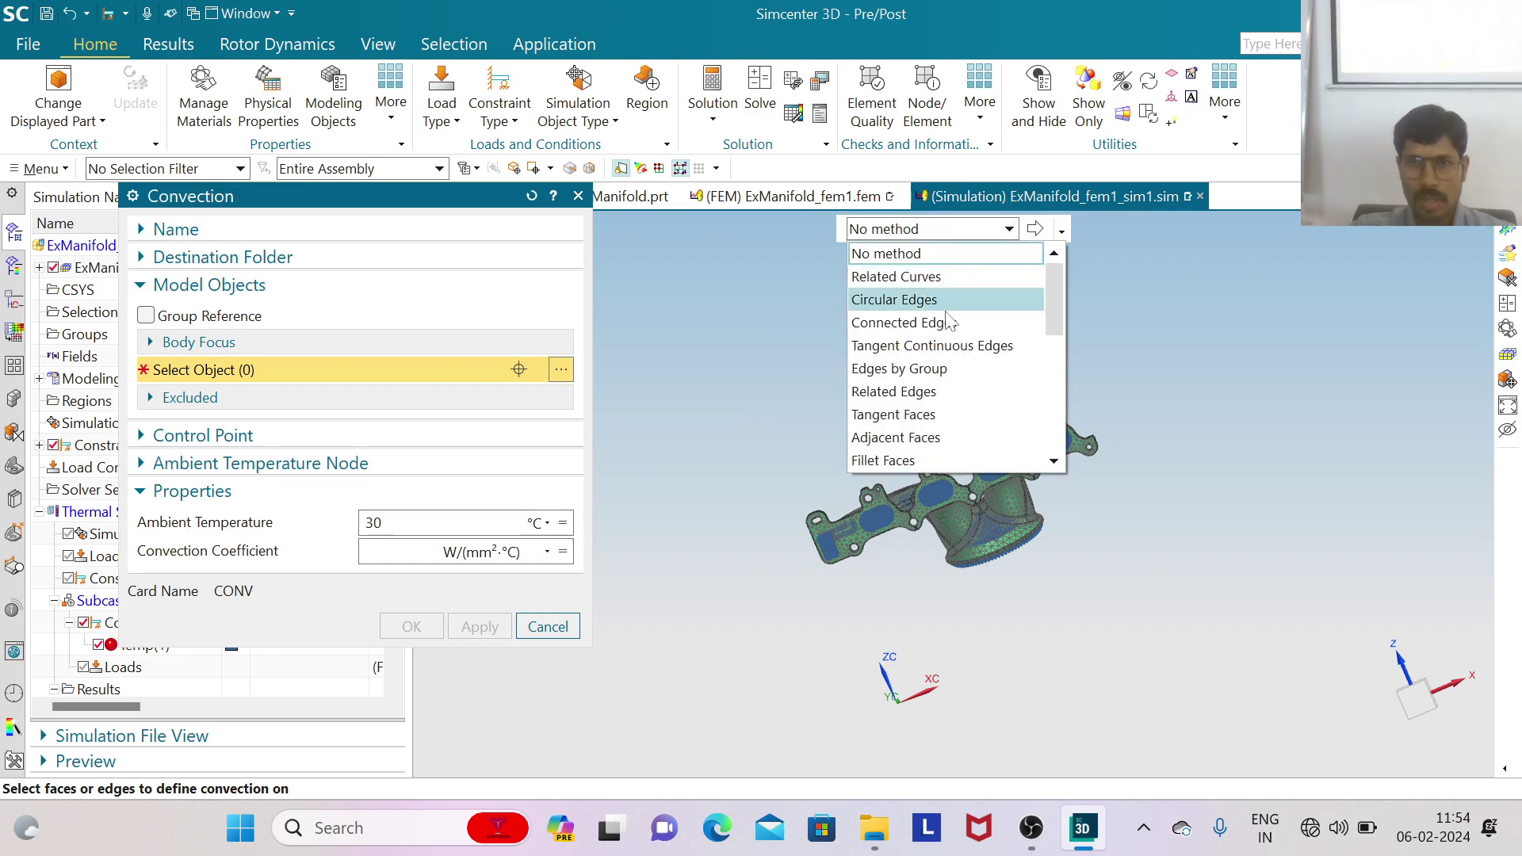
{"action": "left_click", "coordinate": [934, 414]}
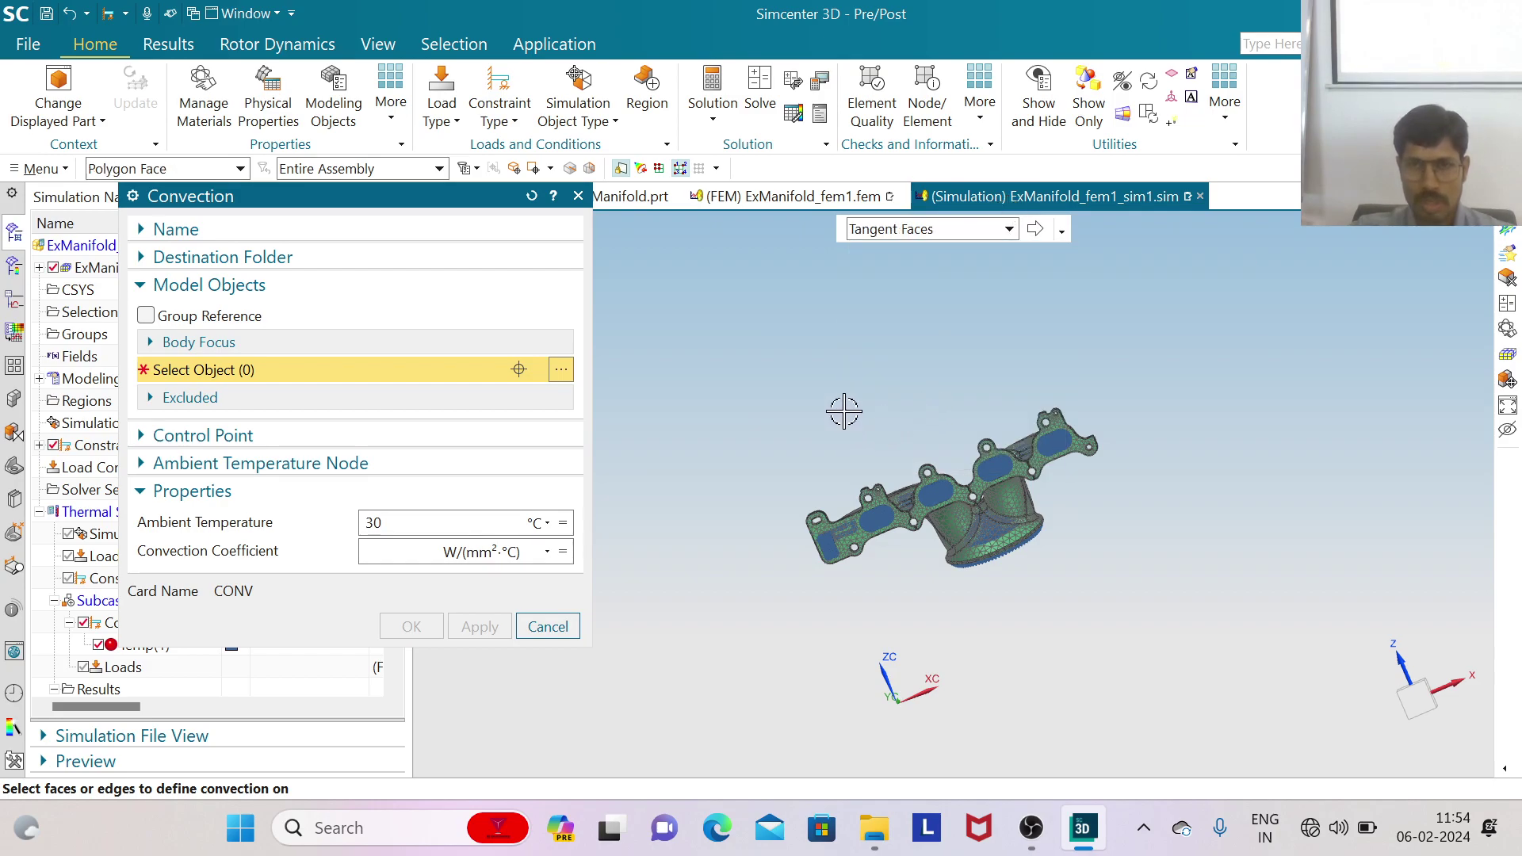
{"action": "middle_click_drag", "start_coordinate": [844, 412], "coordinate": [892, 472]}
{"action": "scroll", "coordinate": [904, 507], "scroll_direction": "down", "scroll_amount": 5}
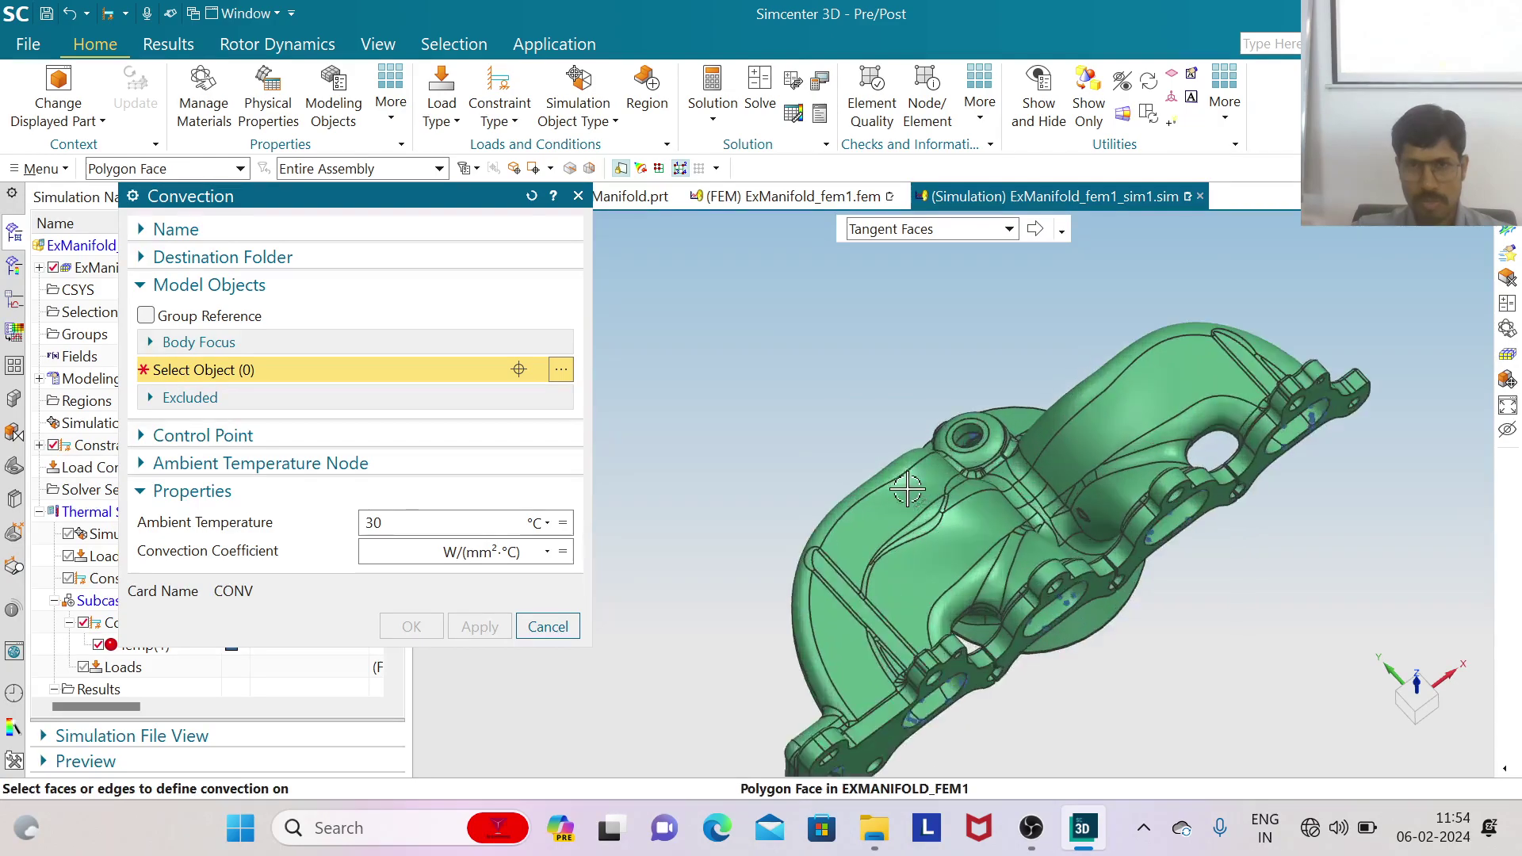
{"action": "scroll", "coordinate": [902, 515], "scroll_direction": "down", "scroll_amount": 3}
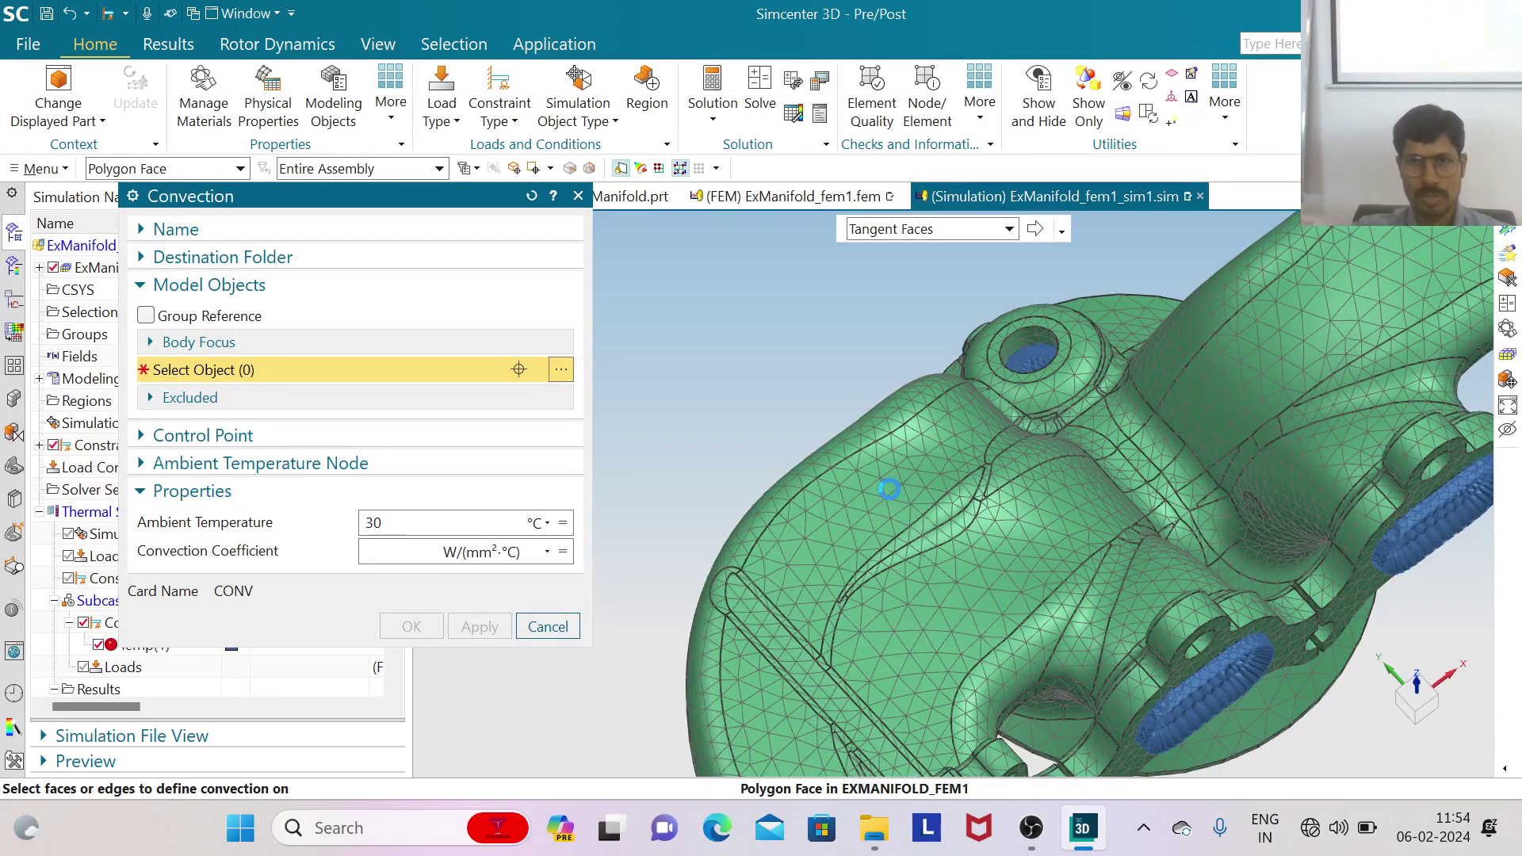
{"action": "left_click", "coordinate": [889, 489]}
{"action": "scroll", "coordinate": [880, 480], "scroll_direction": "up", "scroll_amount": 6}
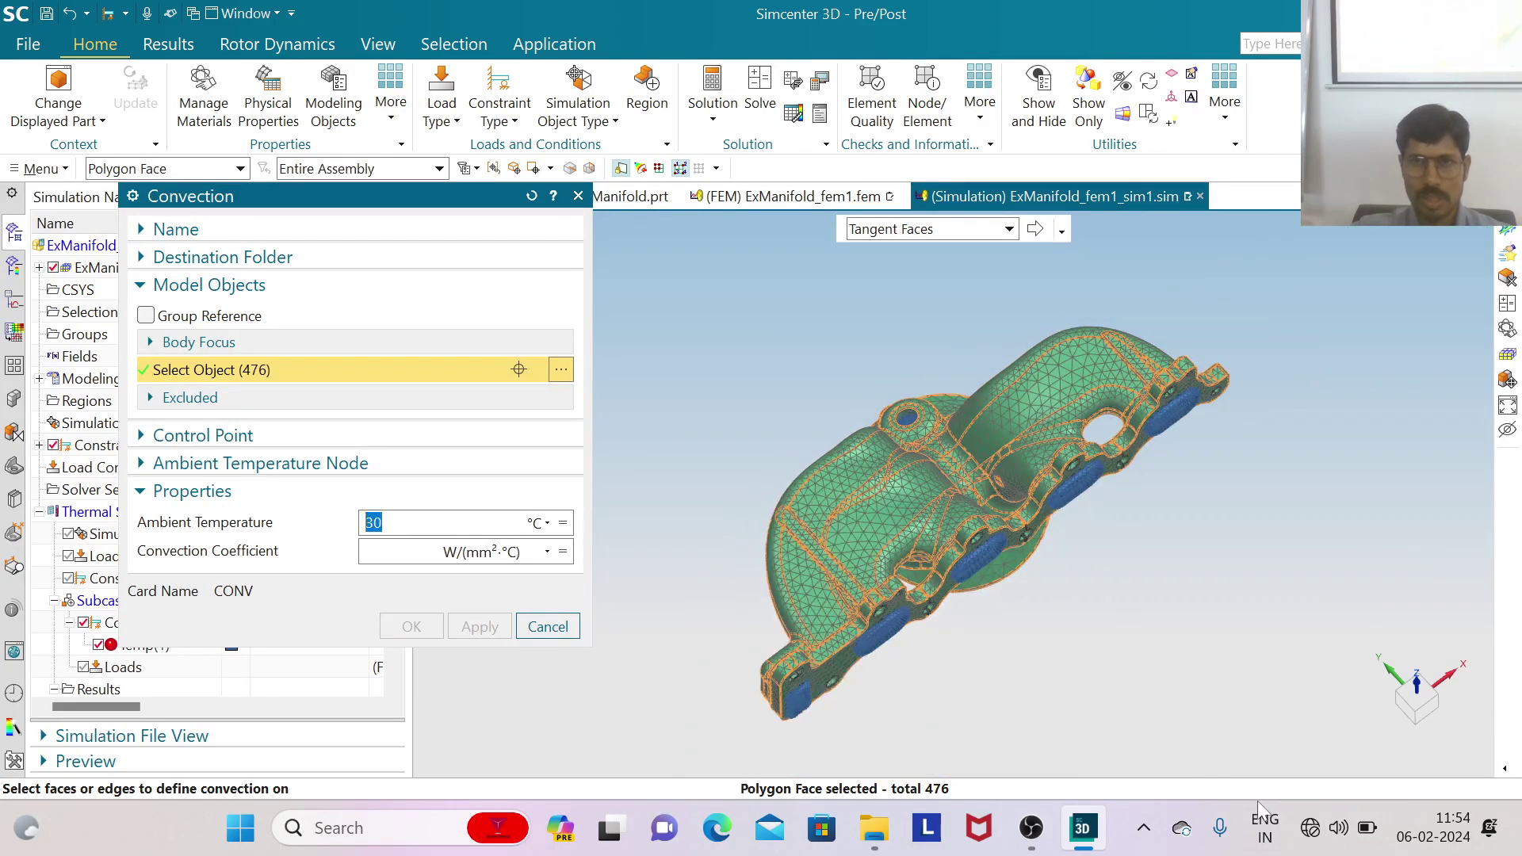
Set the convection coefficient to 1200 W/(mm²·°C) and create the convection constraint
{"action": "middle_click_drag", "start_coordinate": [1265, 650], "coordinate": [1231, 572]}
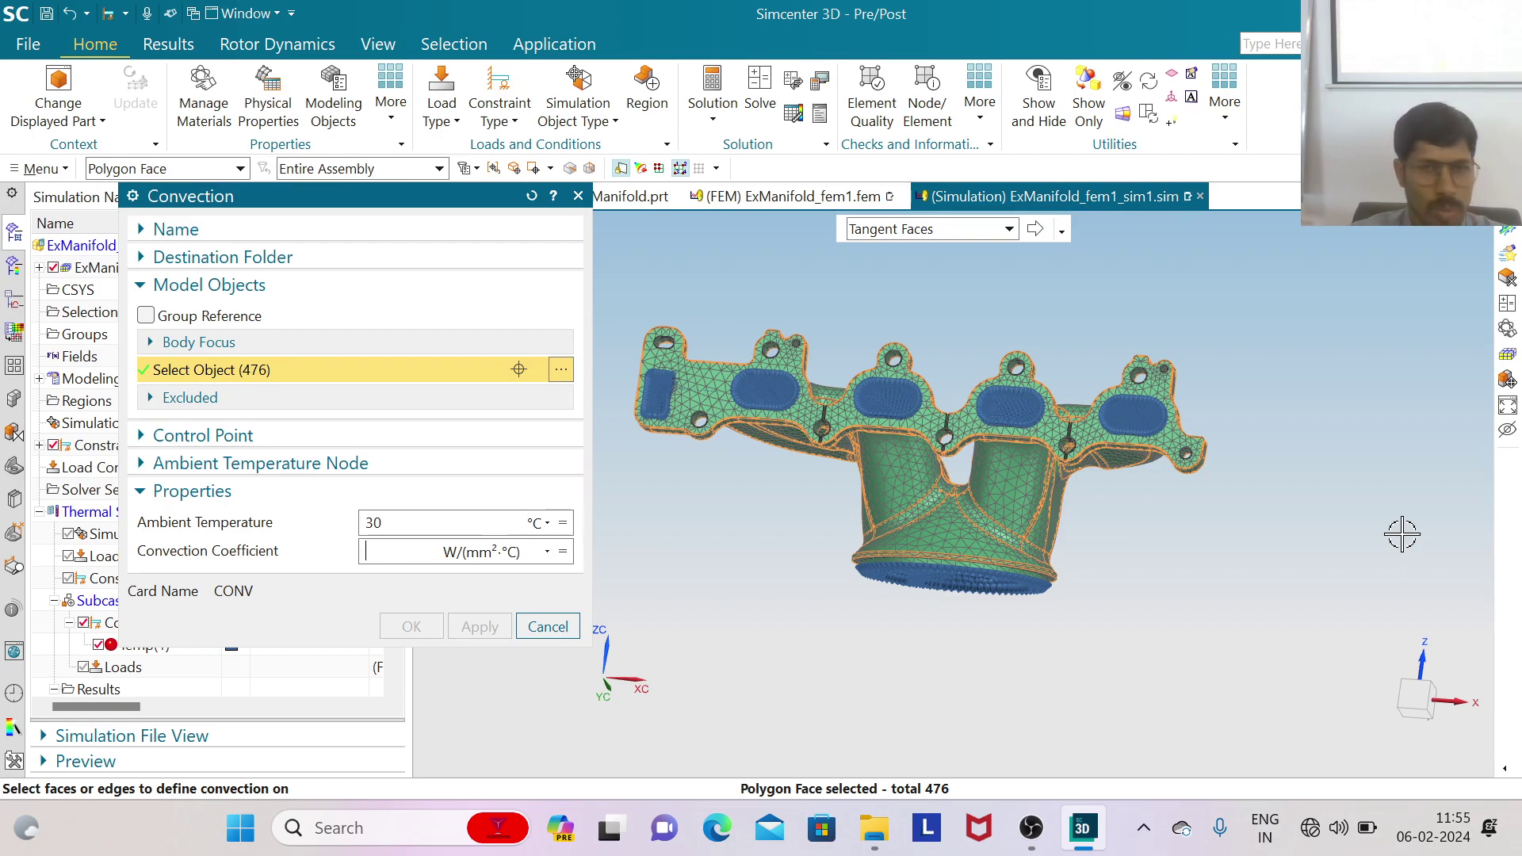
{"action": "type", "text": "1200"}
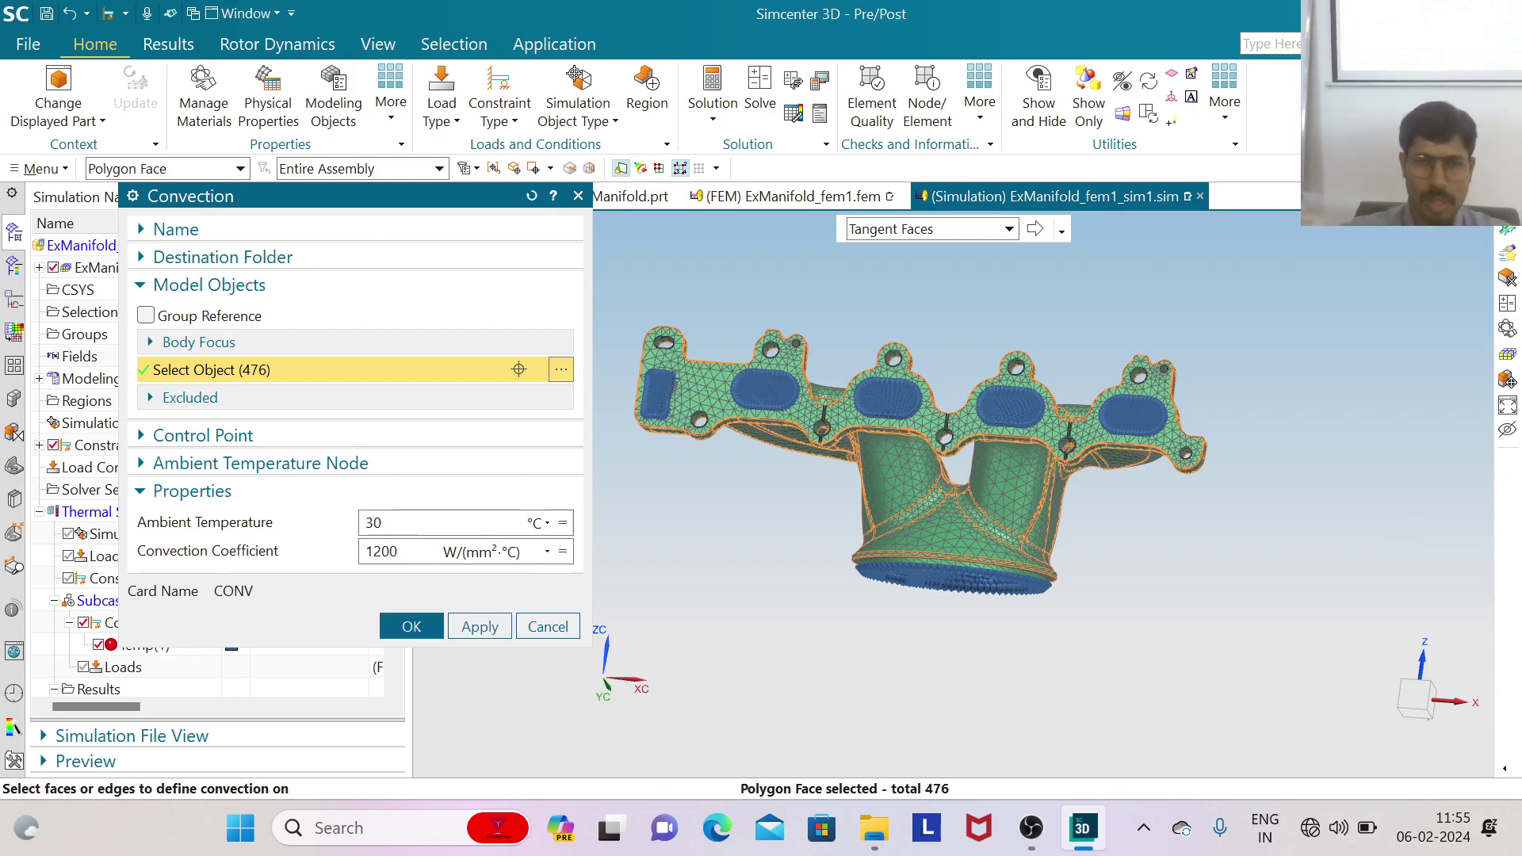
{"action": "left_click", "coordinate": [414, 627]}
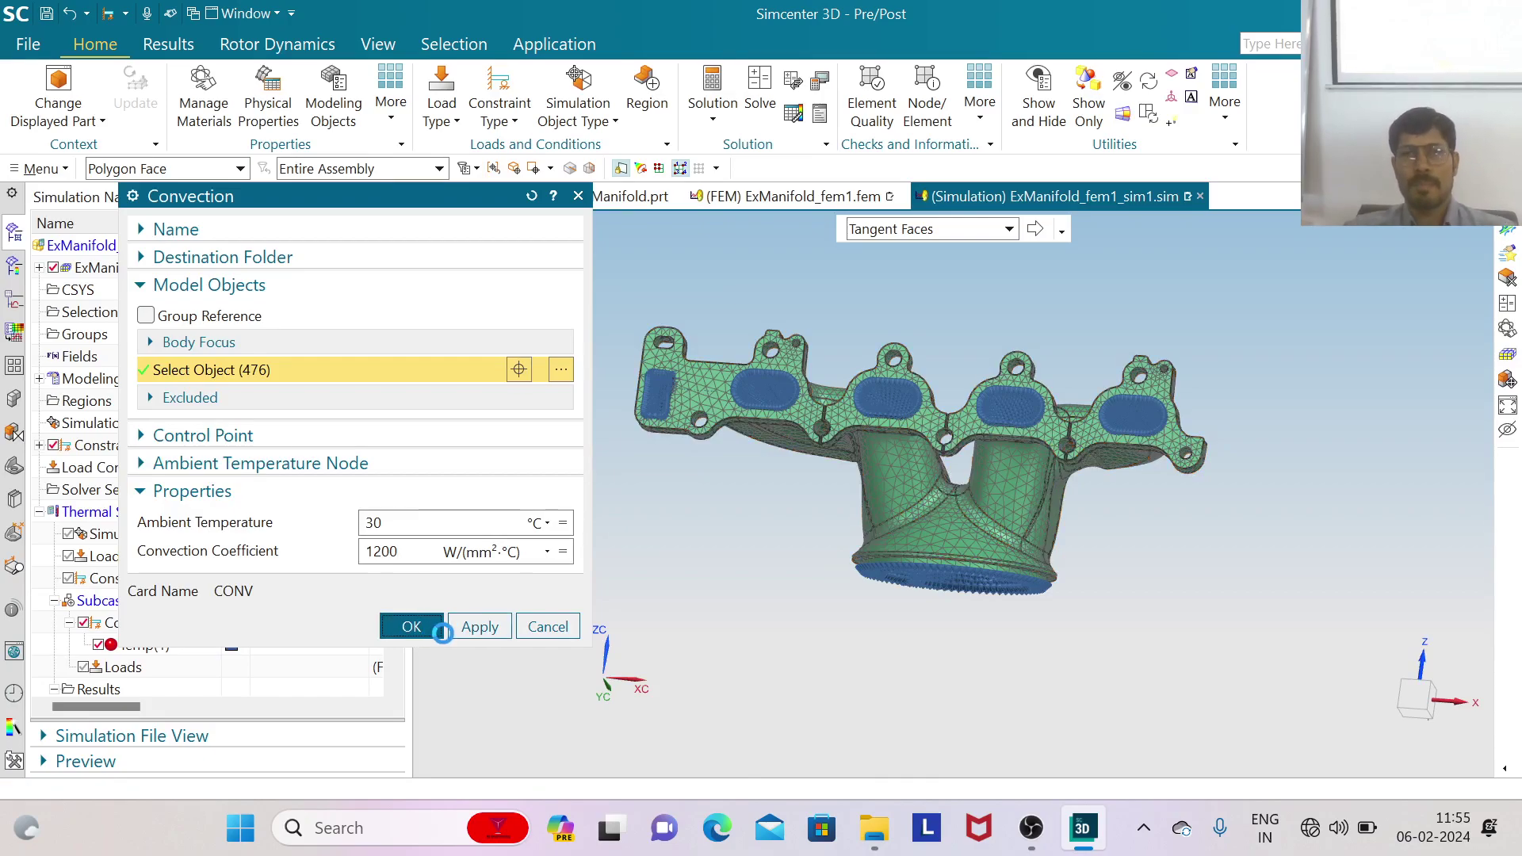
Review the thermal solution's constraints in the simulation tree and highlight the Temp(1) faces on the manifold
{"action": "middle_click_drag", "start_coordinate": [776, 524], "coordinate": [740, 578]}
{"action": "scroll", "coordinate": [723, 516], "scroll_direction": "up", "scroll_amount": 3}
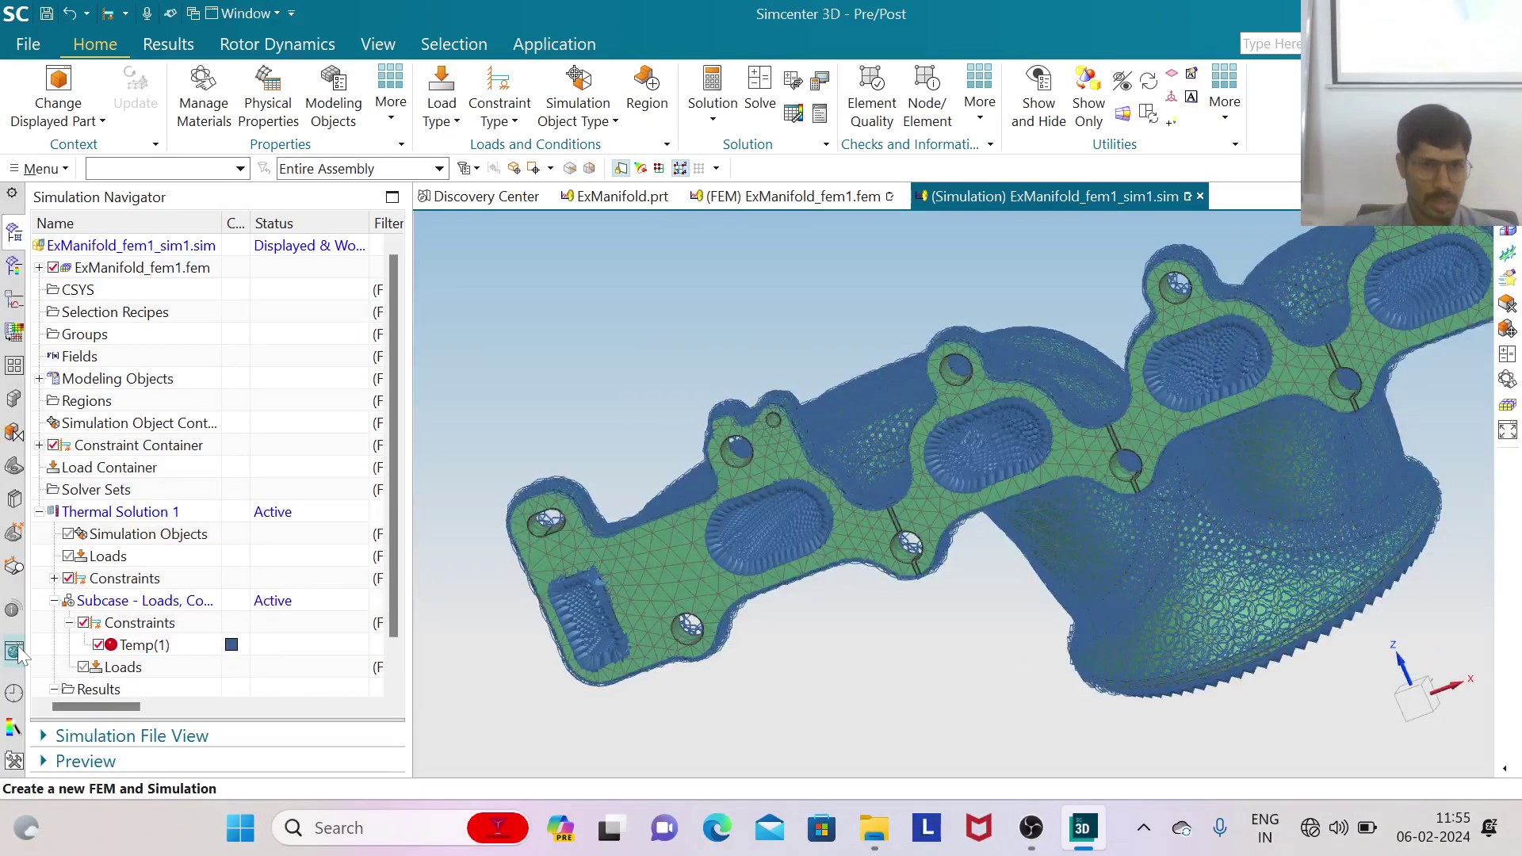
{"action": "scroll", "coordinate": [116, 635], "scroll_direction": "down", "scroll_amount": 2}
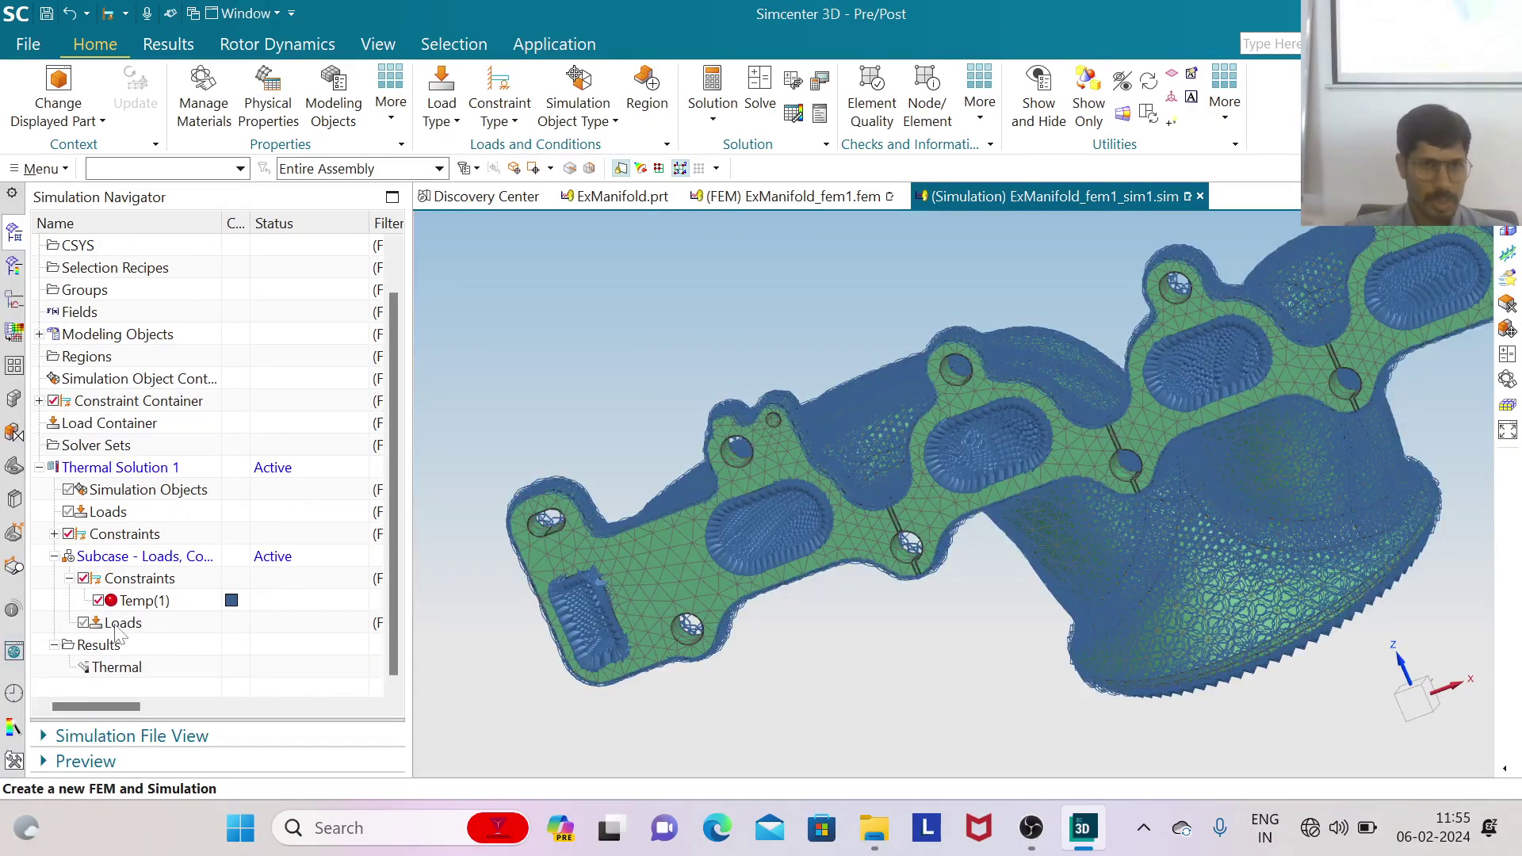
{"action": "left_click", "coordinate": [53, 534]}
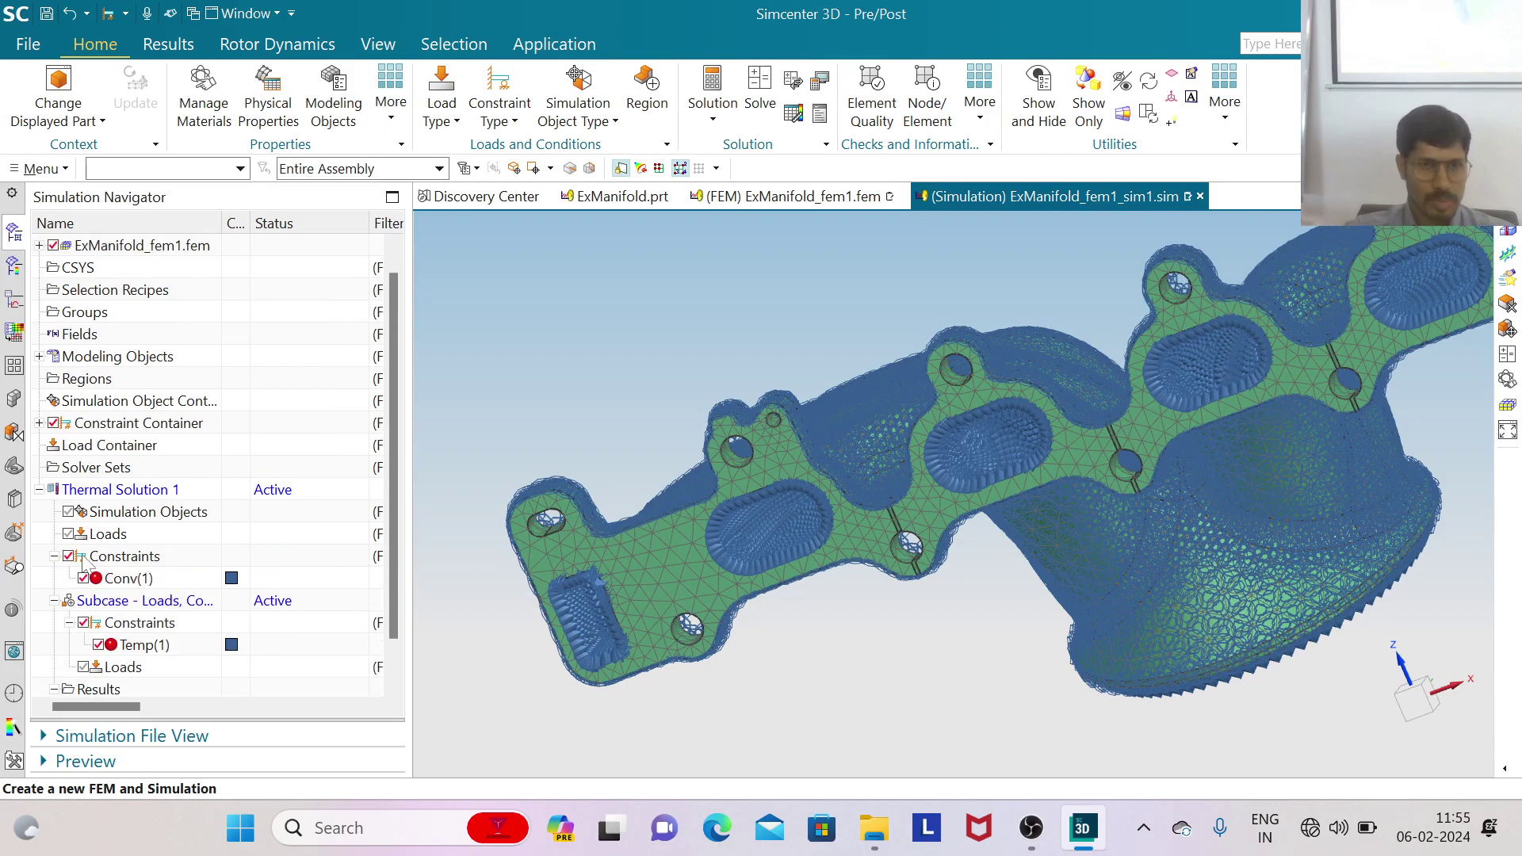
{"action": "left_click", "coordinate": [150, 646]}
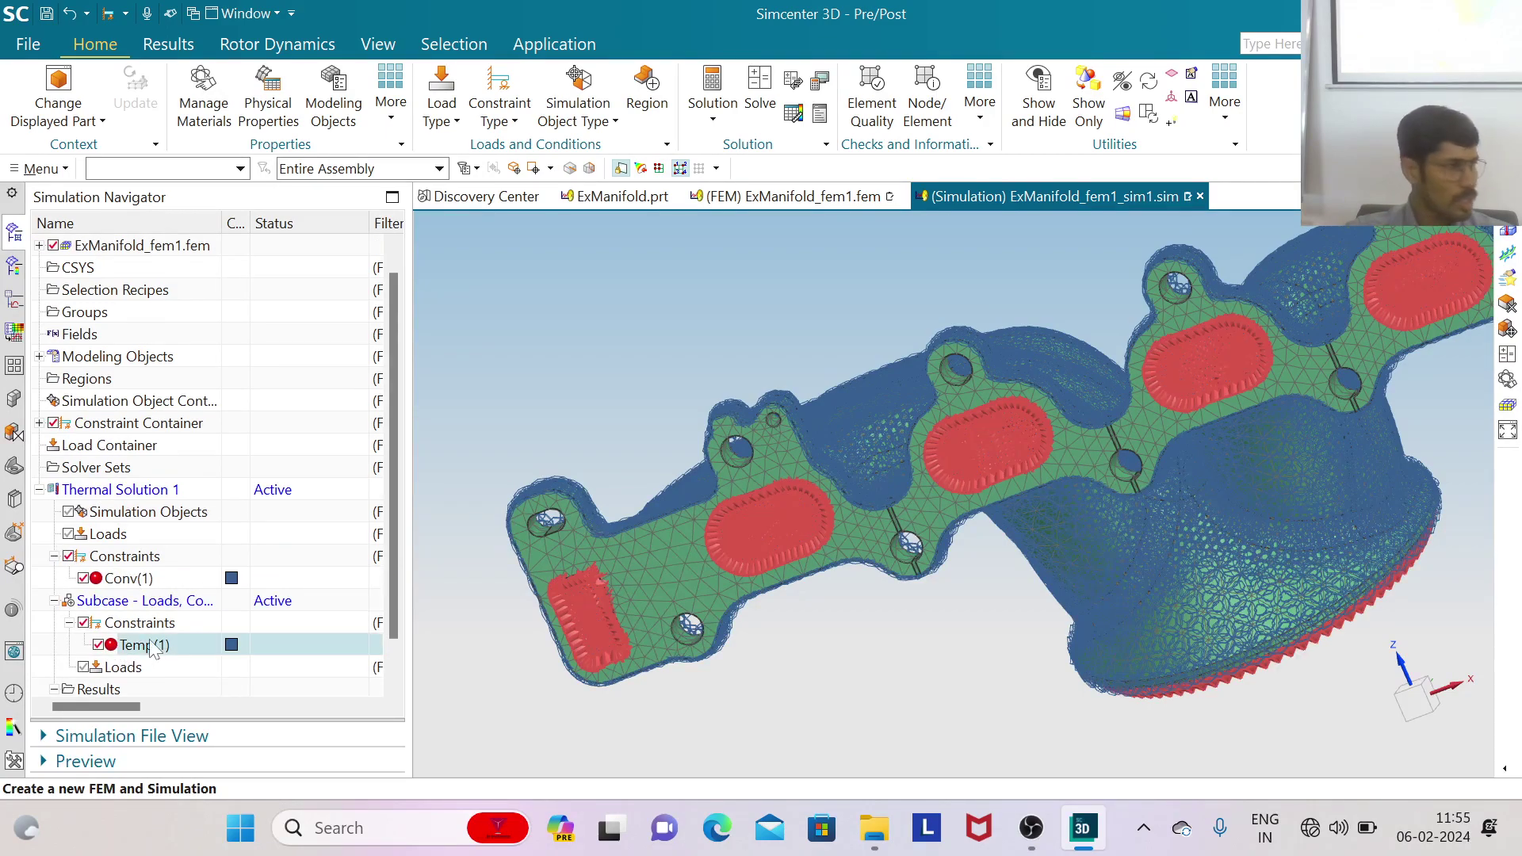
Solve Thermal Solution 1 with the model setup check enabled and choose to review all solution messages
{"action": "scroll", "coordinate": [350, 373], "scroll_direction": "down", "scroll_amount": 2}
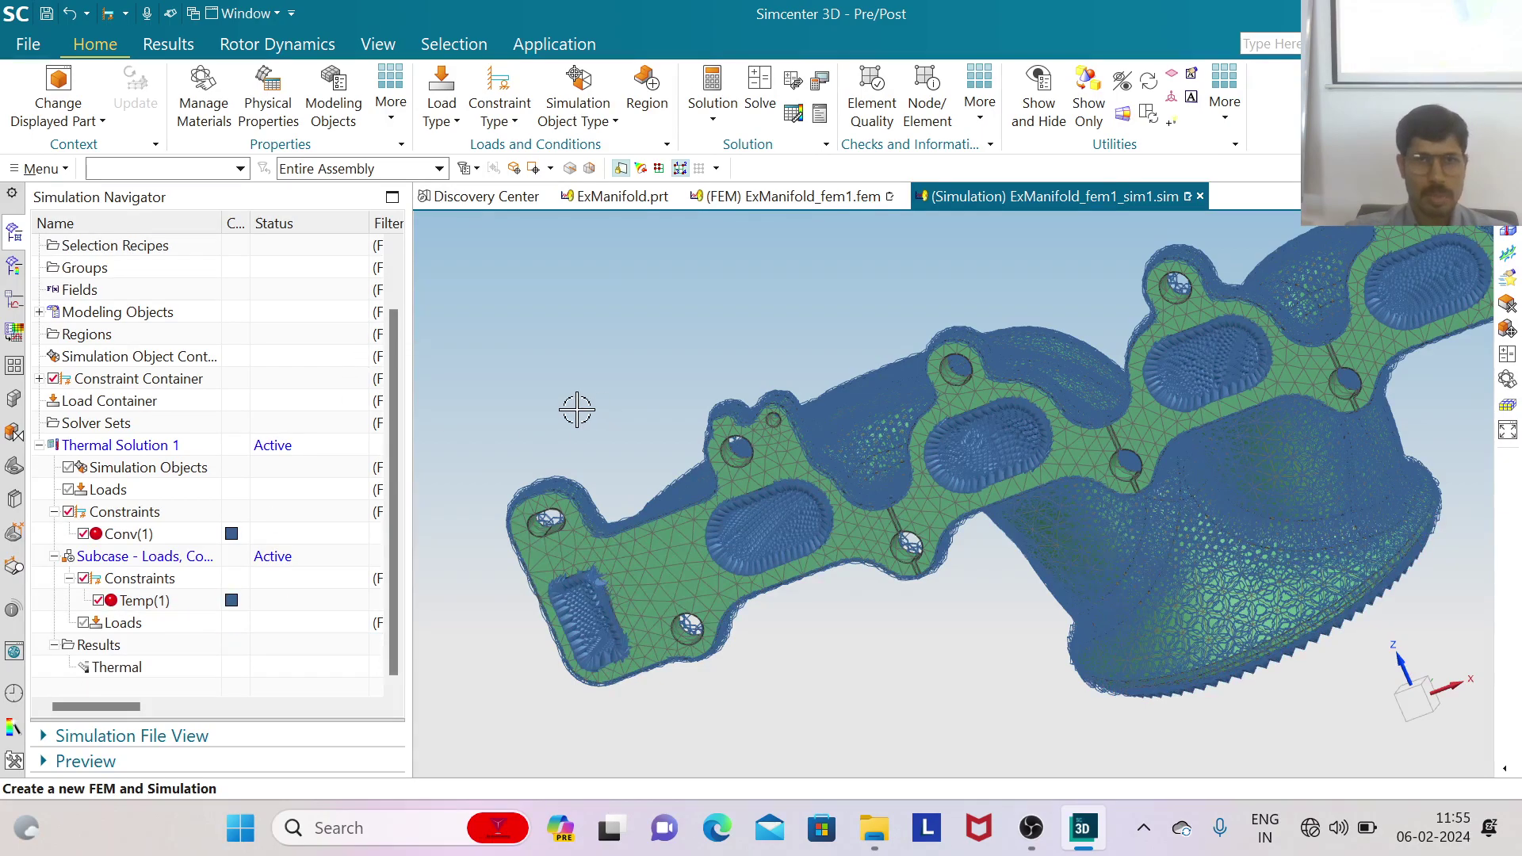
{"action": "scroll", "coordinate": [593, 411], "scroll_direction": "up", "scroll_amount": 3}
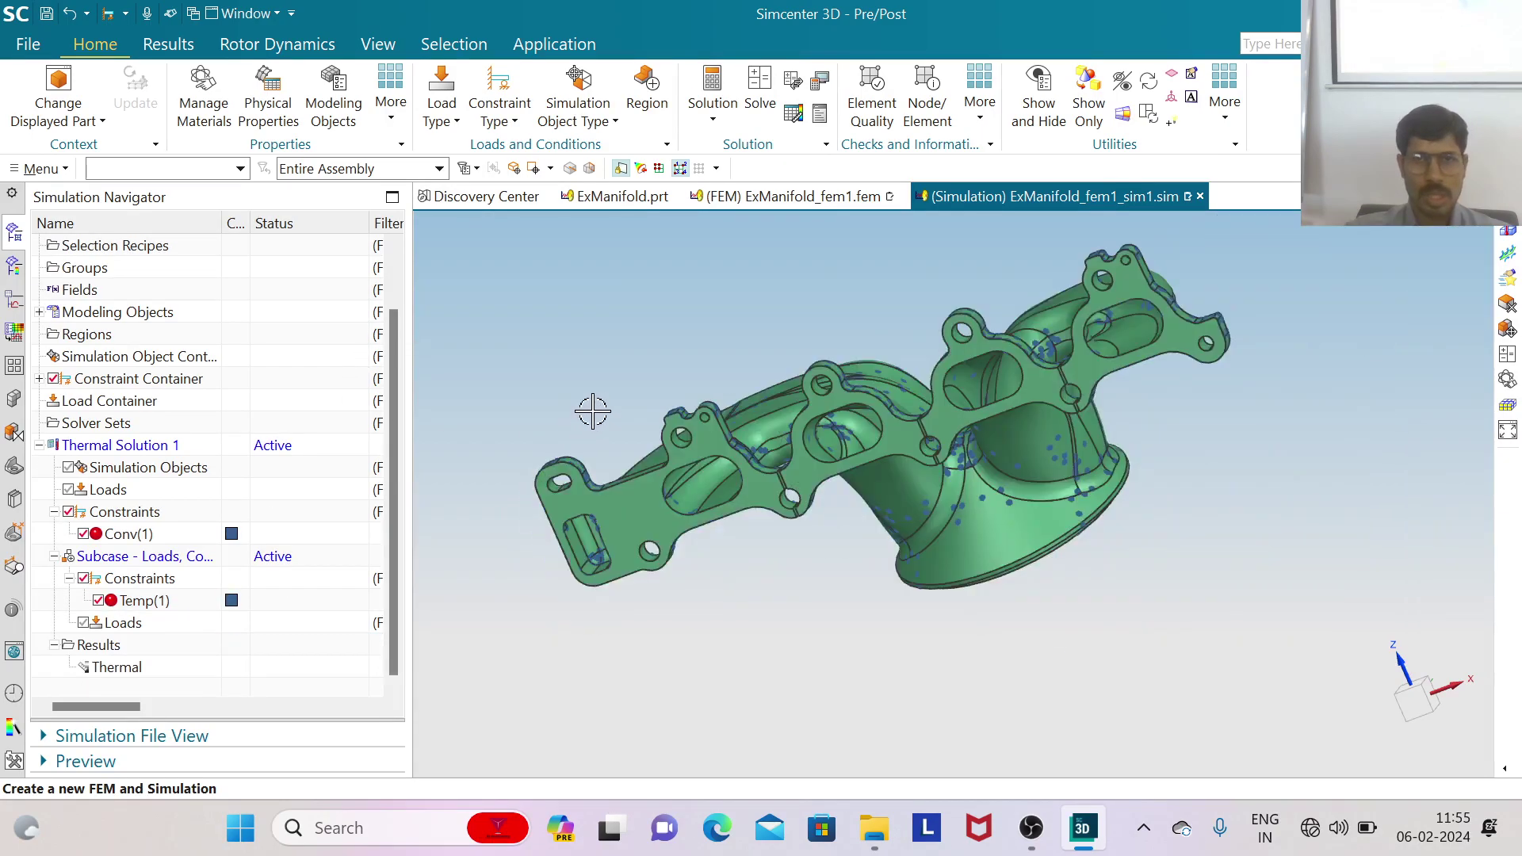
{"action": "left_click", "coordinate": [762, 100]}
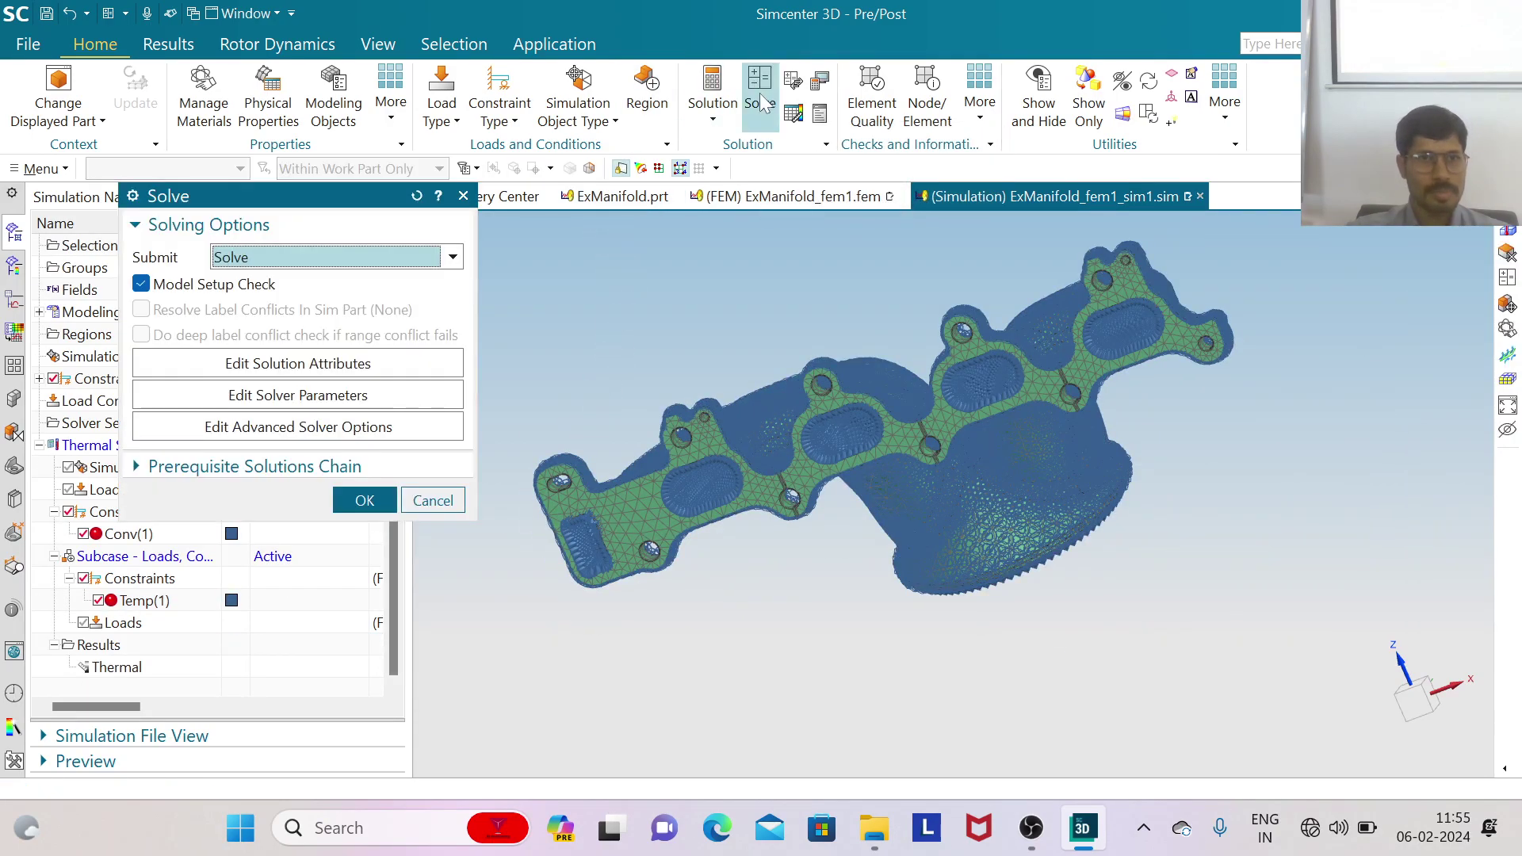
{"action": "left_click", "coordinate": [358, 502]}
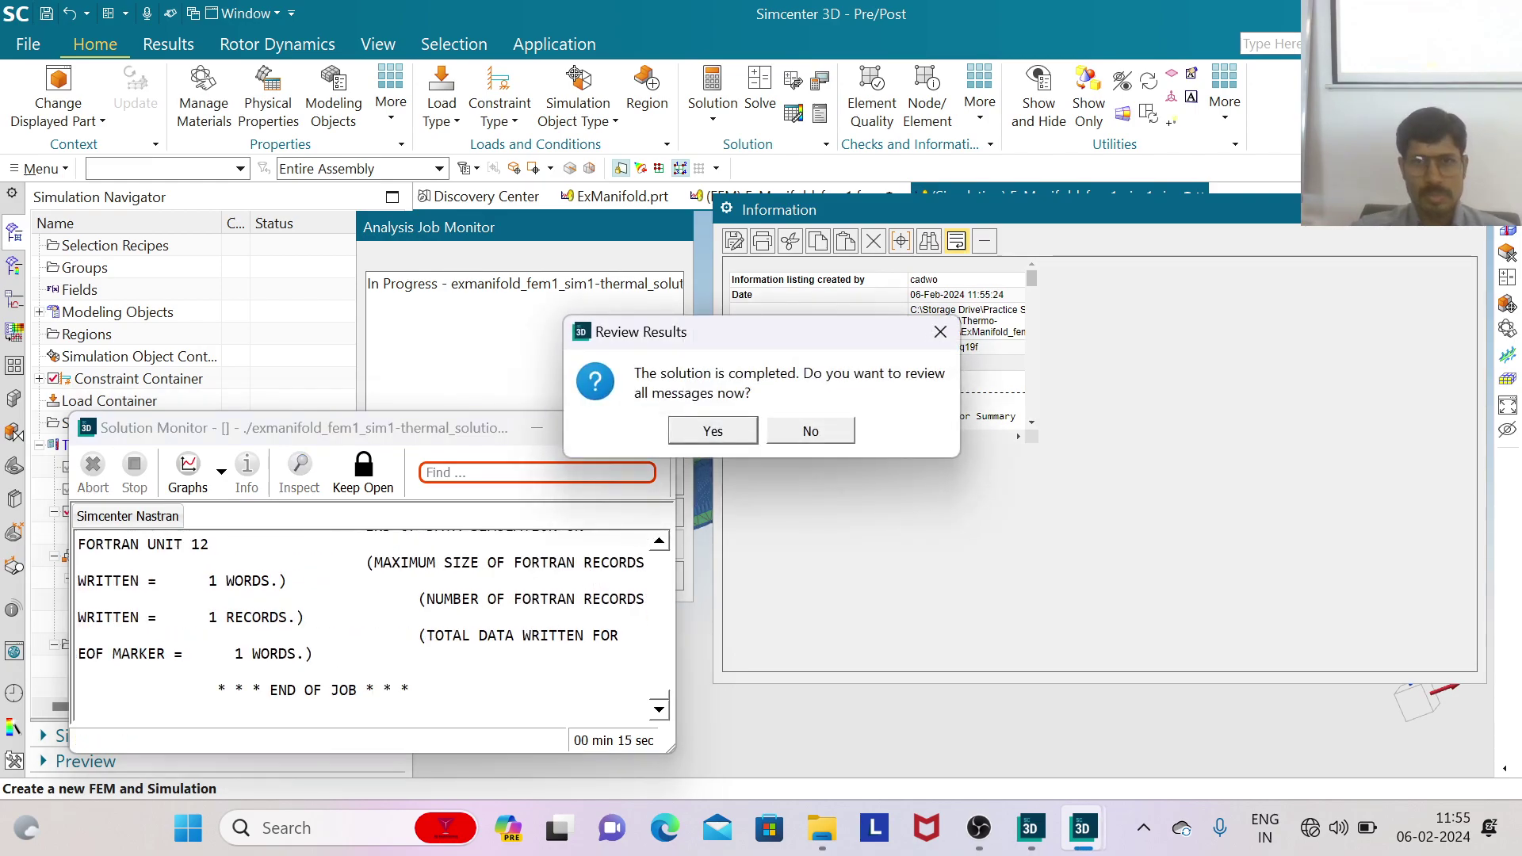
{"action": "left_click", "coordinate": [714, 432]}
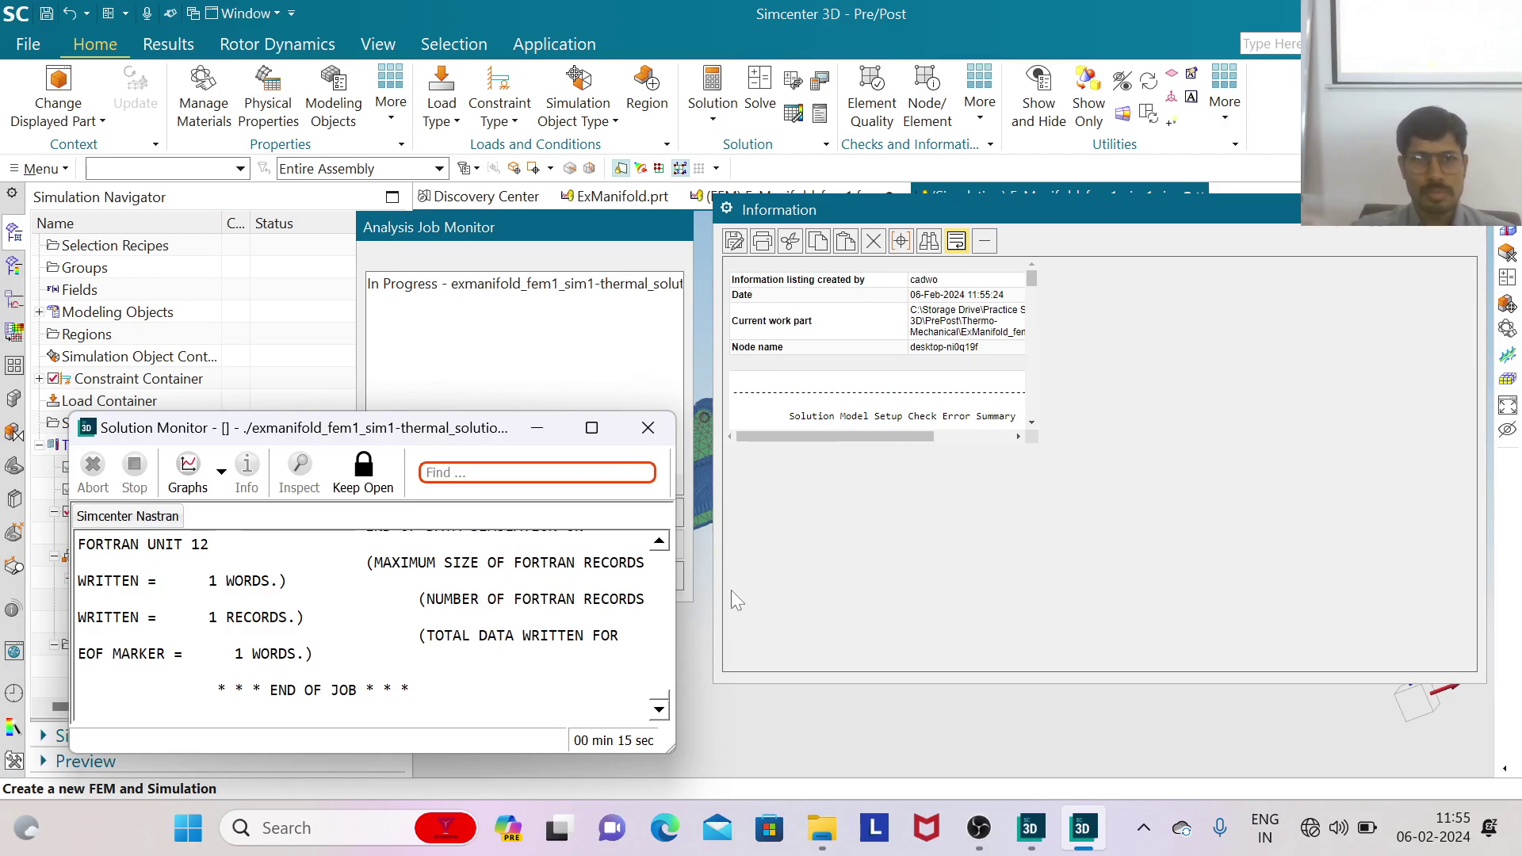
Examine the solver's convergence graph with the Nonlinear Iteration History, and dismiss it
{"action": "left_click", "coordinate": [222, 471]}
{"action": "mouse_move", "coordinate": [262, 519]}
{"action": "left_click", "coordinate": [337, 517]}
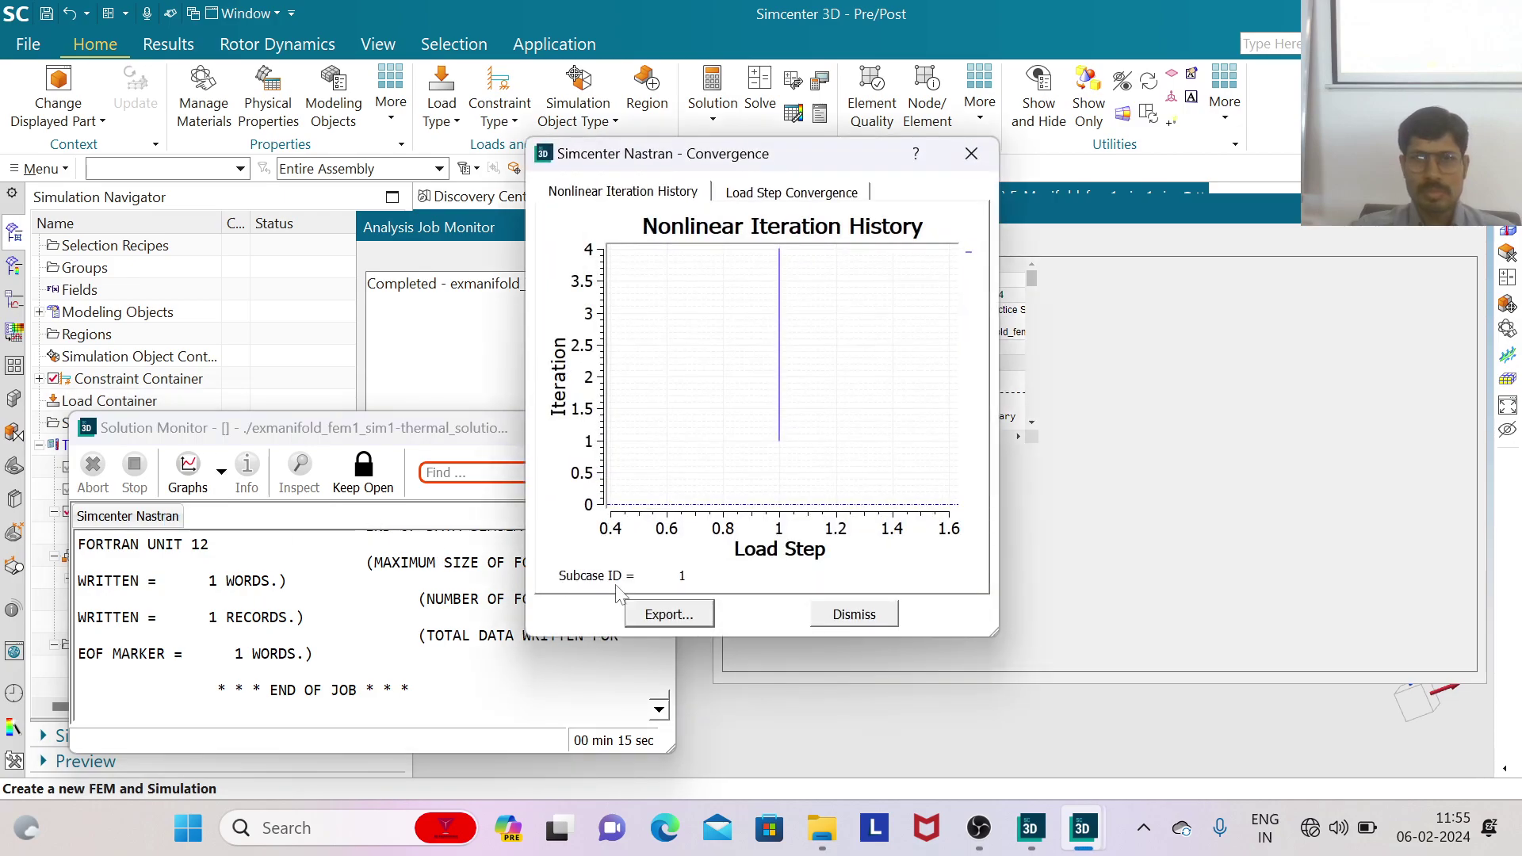
{"action": "left_click", "coordinate": [855, 615]}
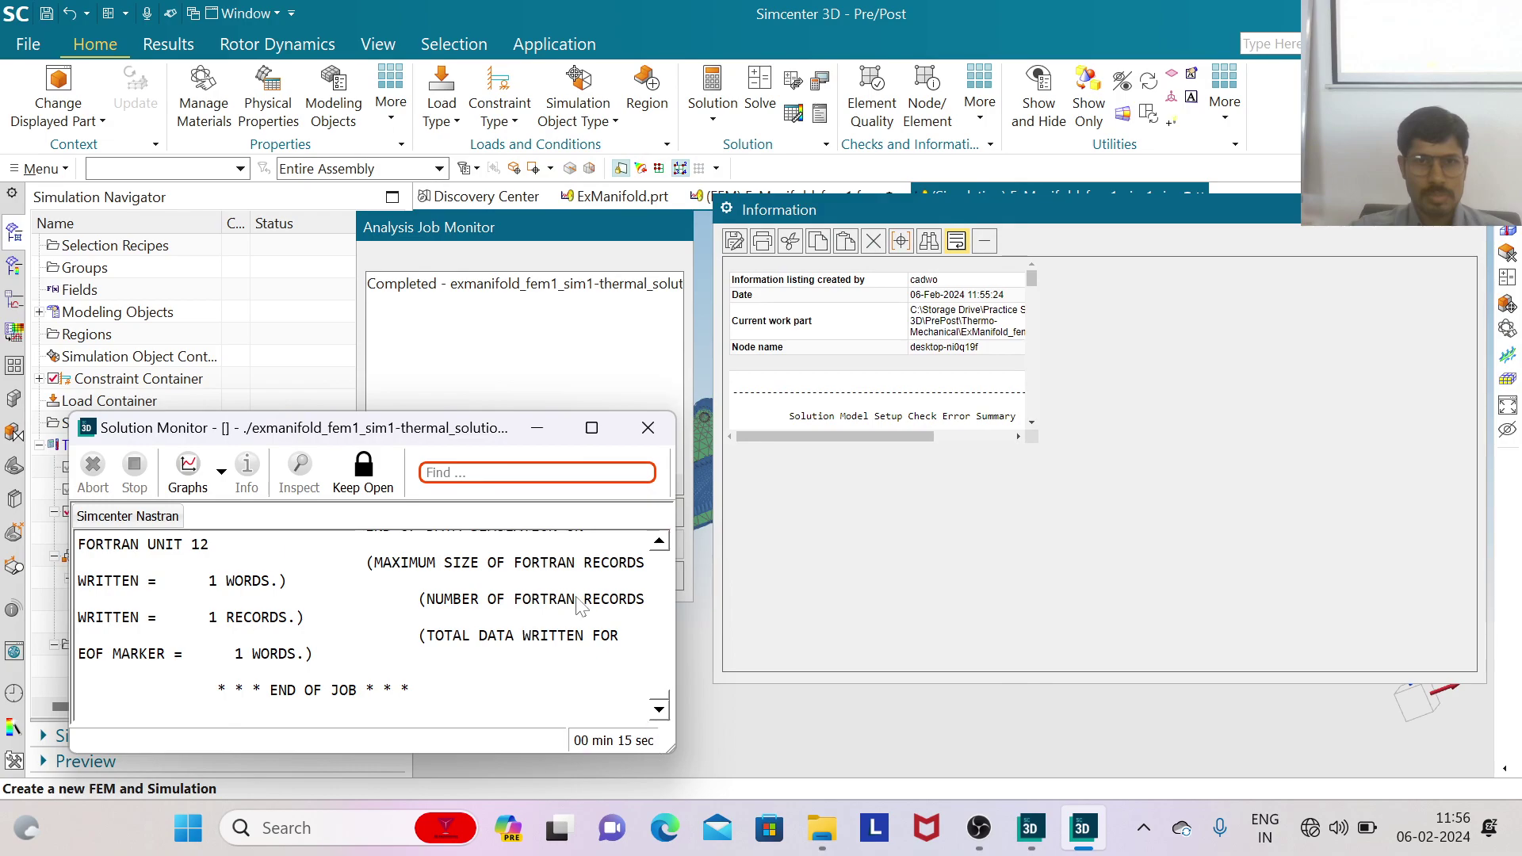
Close the solution monitor, the information listing and the analysis job monitor
{"action": "left_click", "coordinate": [648, 427]}
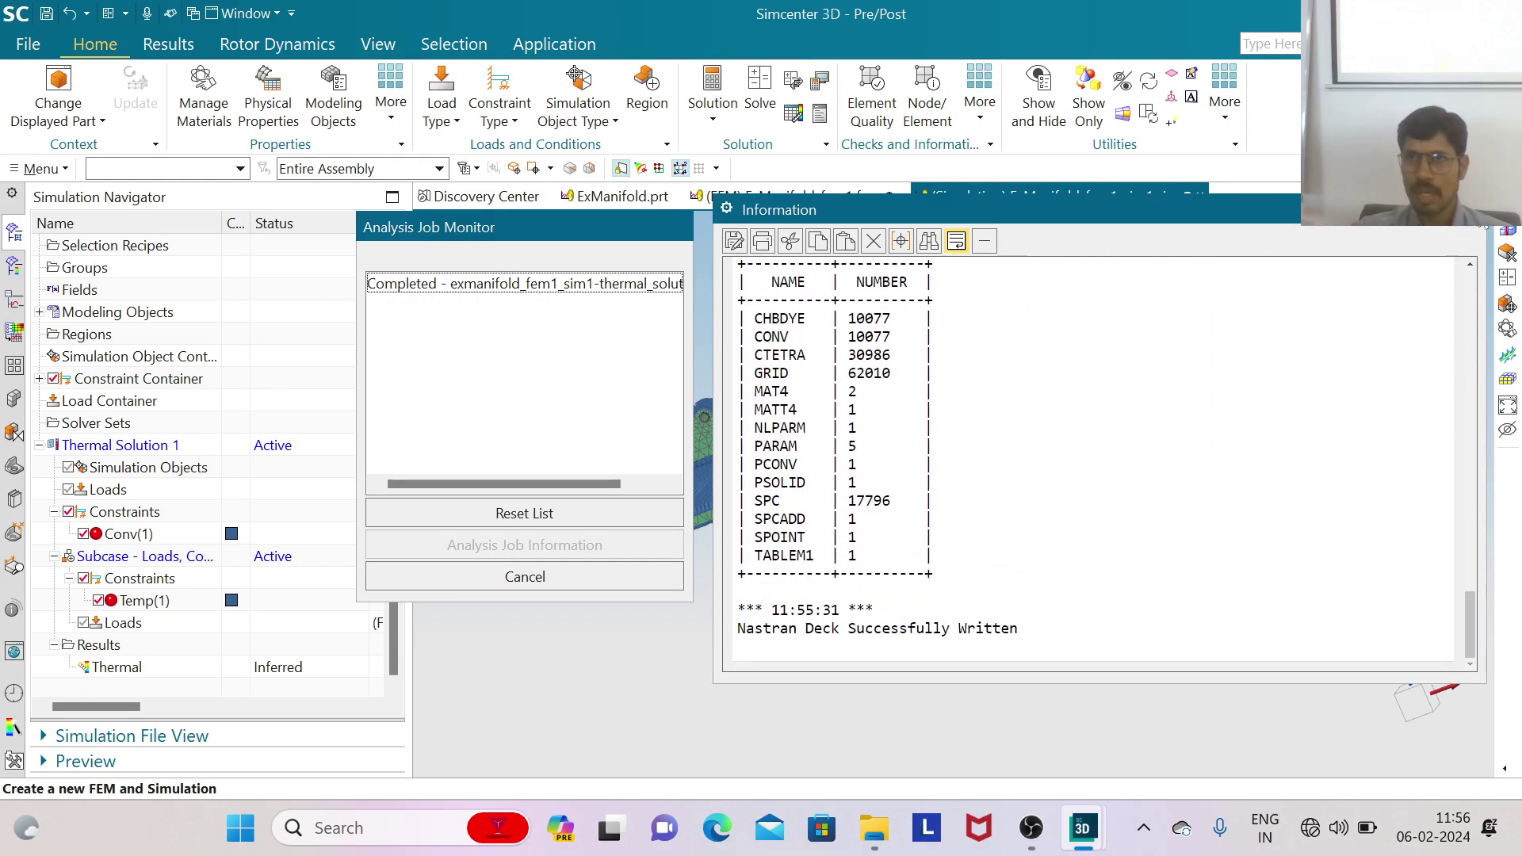
{"action": "left_click", "coordinate": [1471, 209]}
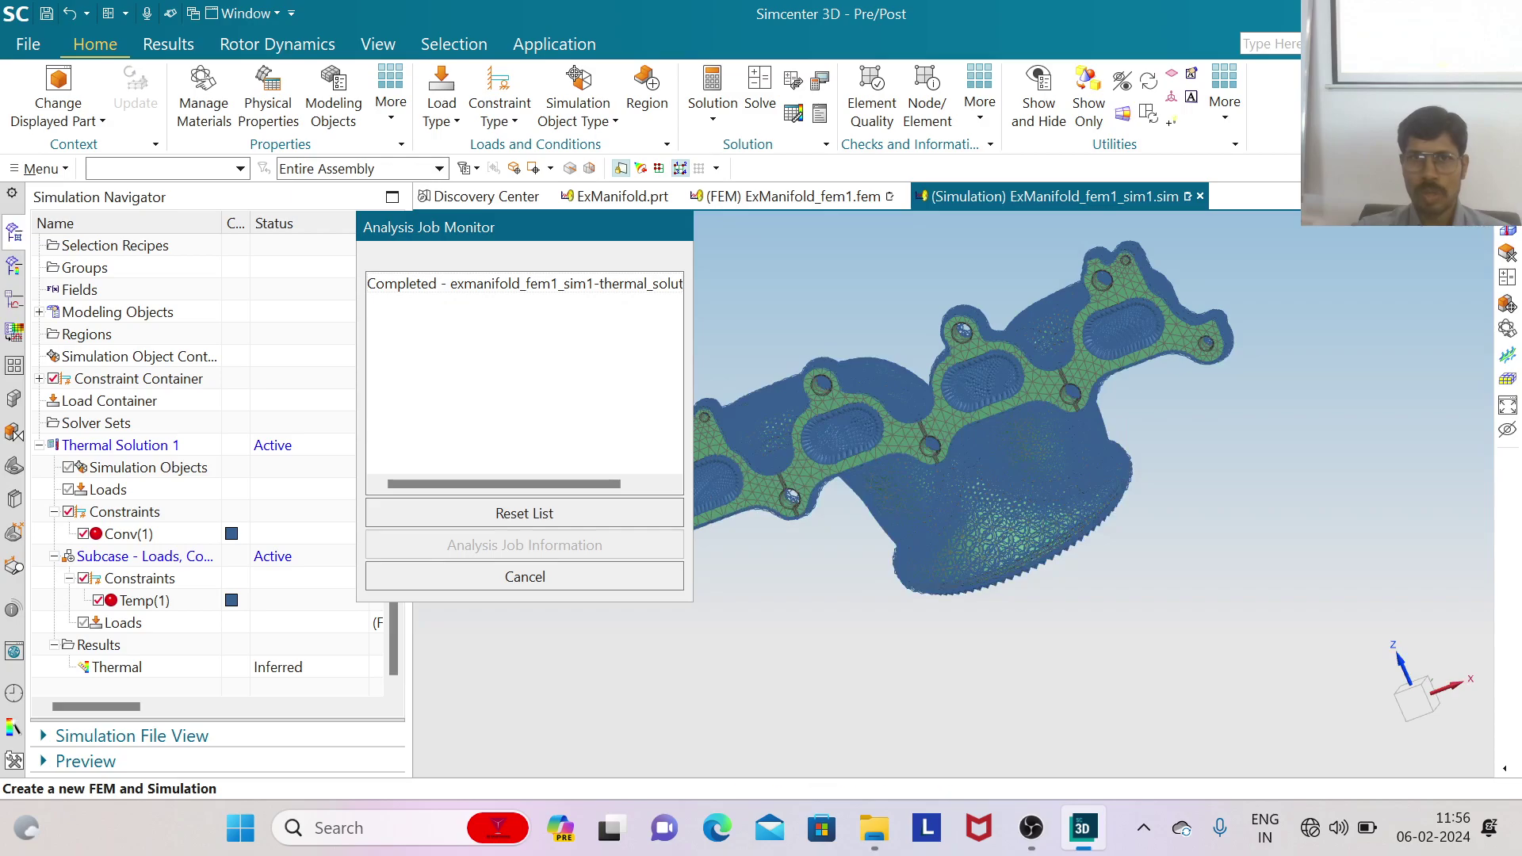
{"action": "left_click", "coordinate": [546, 577]}
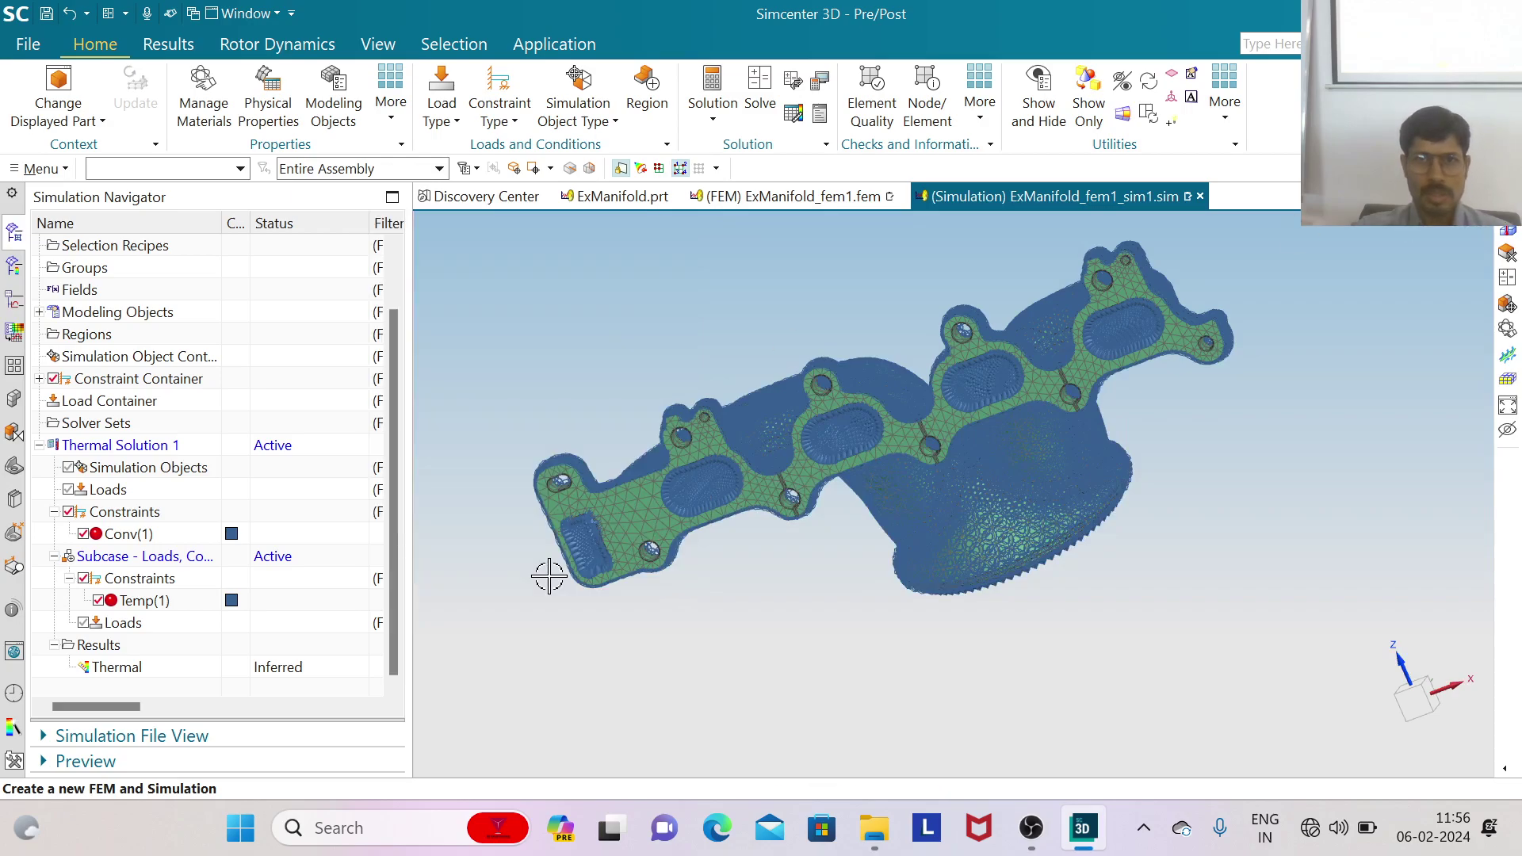
Load the Thermal results and plot the nodal temperature contour of Static Step 1 on the manifold
{"action": "double_click", "coordinate": [111, 667]}
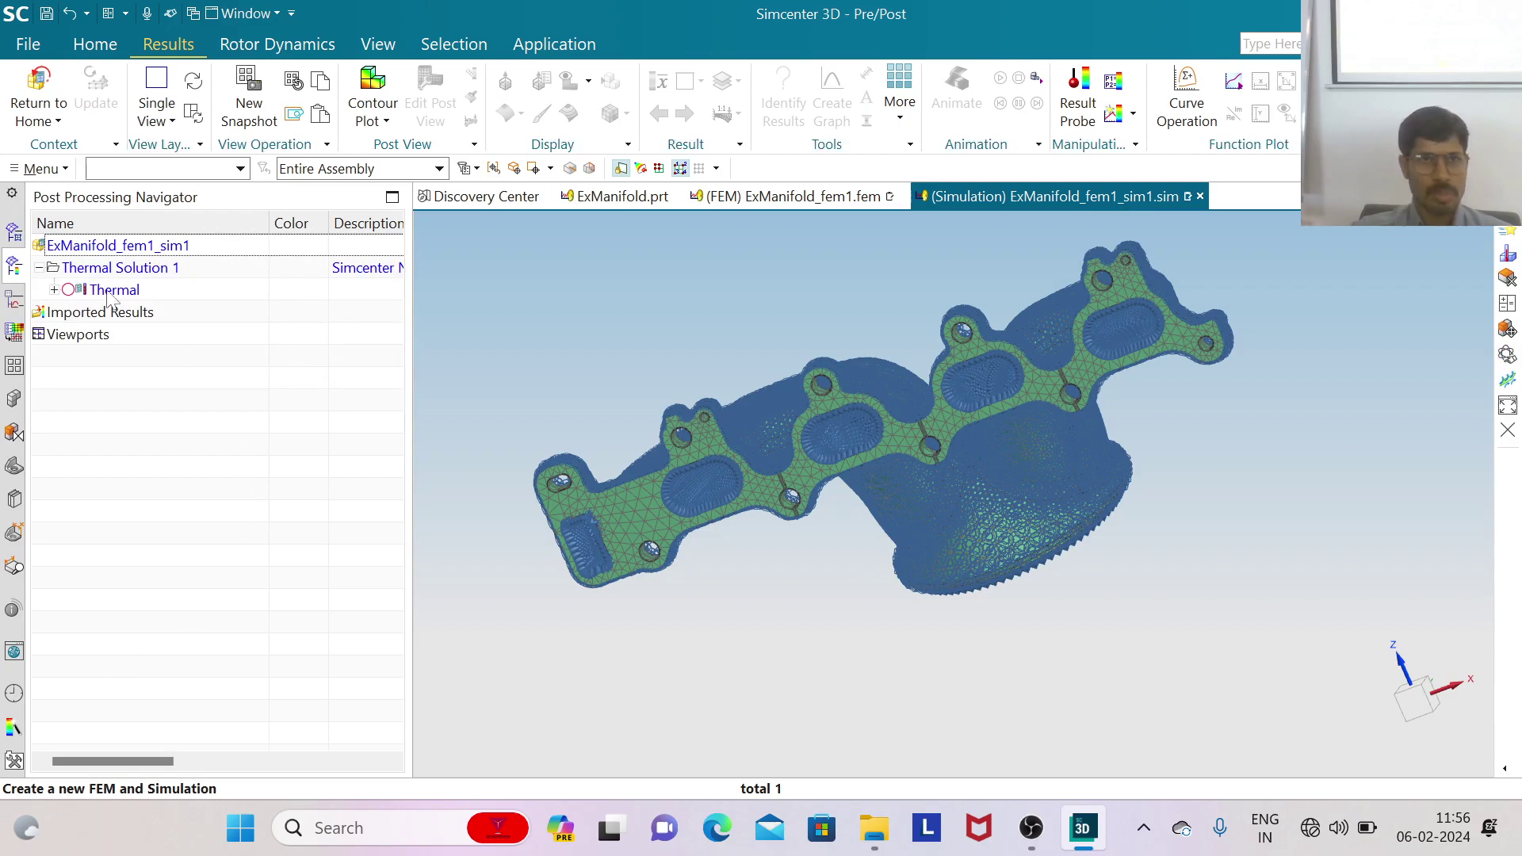
{"action": "left_click", "coordinate": [54, 290]}
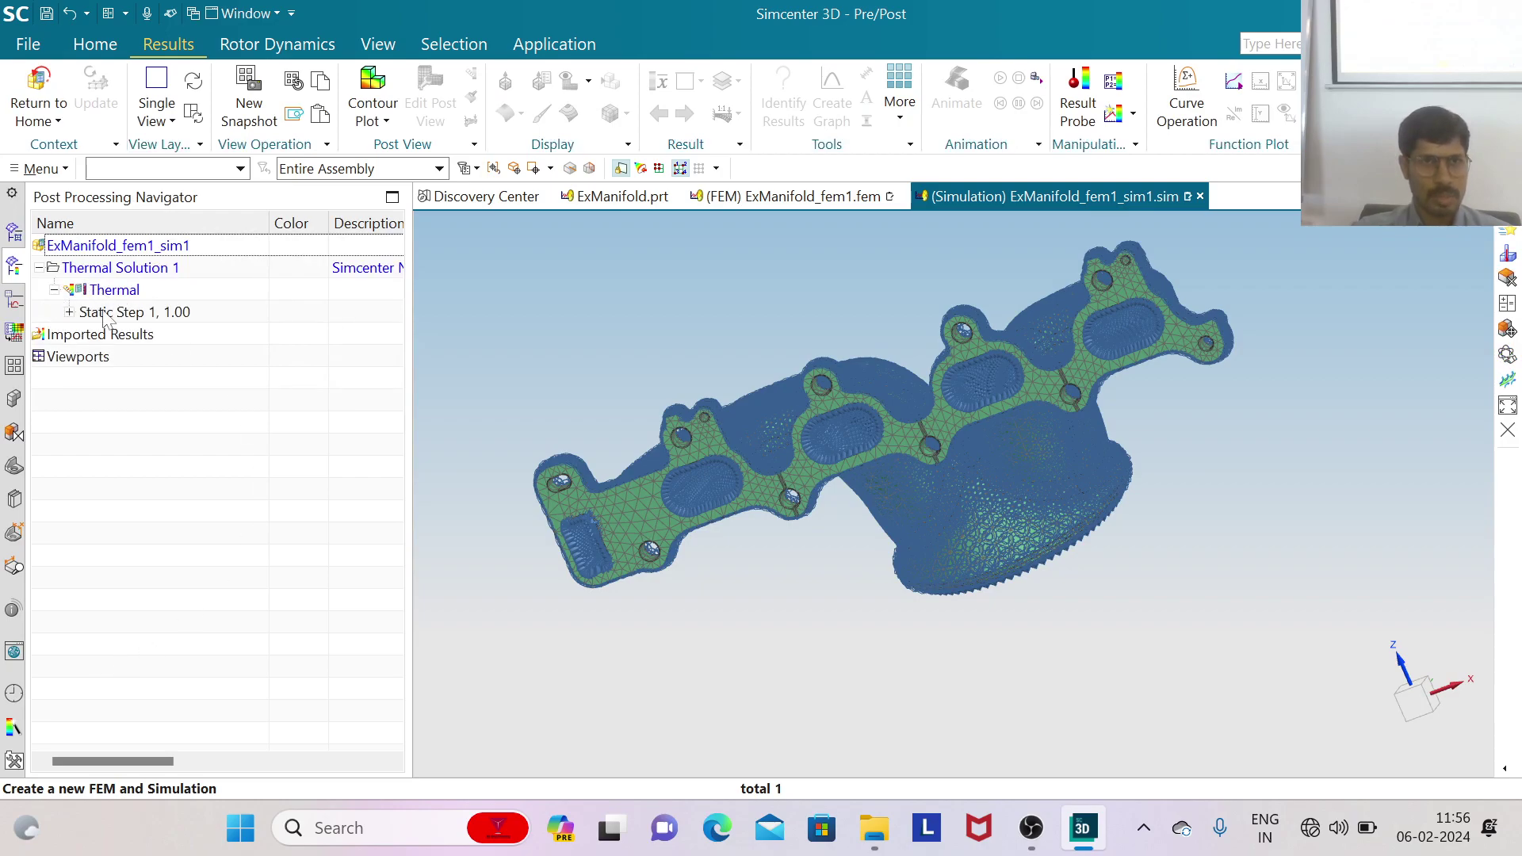
{"action": "left_click", "coordinate": [70, 312]}
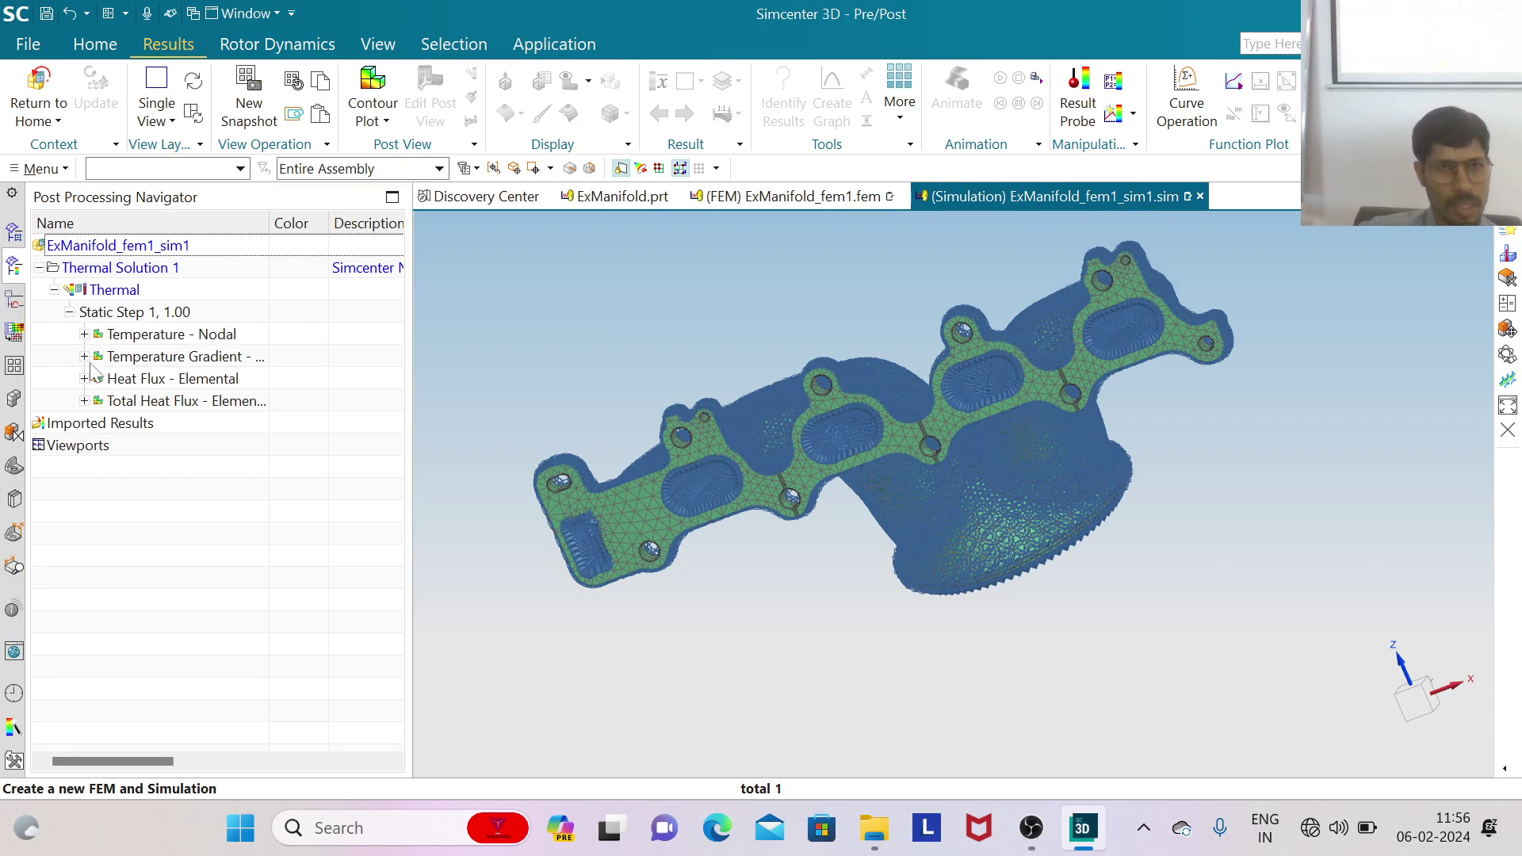
{"action": "left_click", "coordinate": [84, 334]}
{"action": "double_click", "coordinate": [127, 334]}
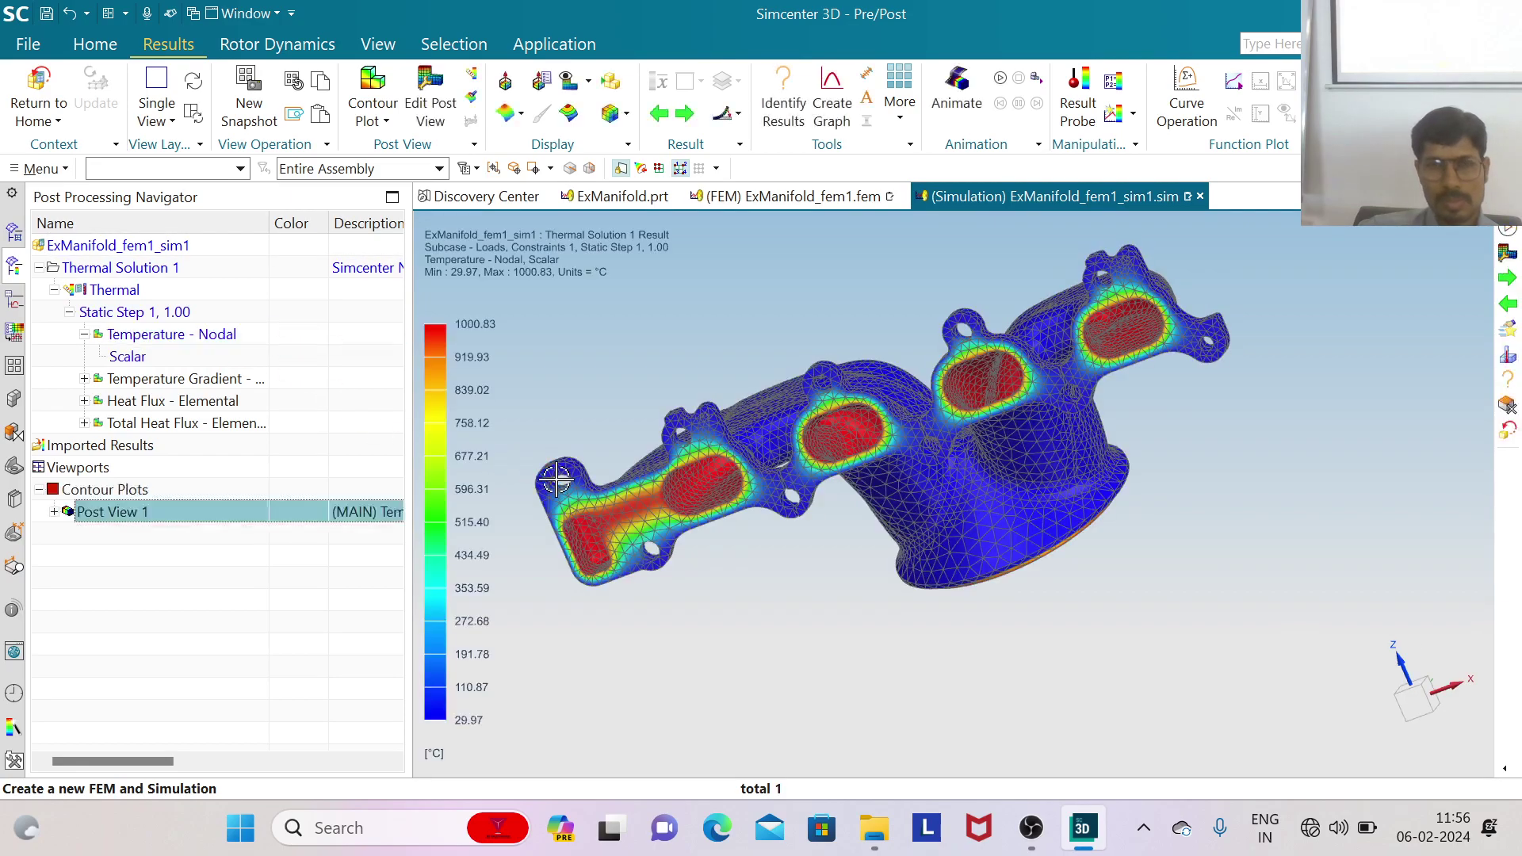
Examine the temperature distribution around the manifold's ports and outlet against the color legend
{"action": "scroll", "coordinate": [685, 466], "scroll_direction": "down", "scroll_amount": 5}
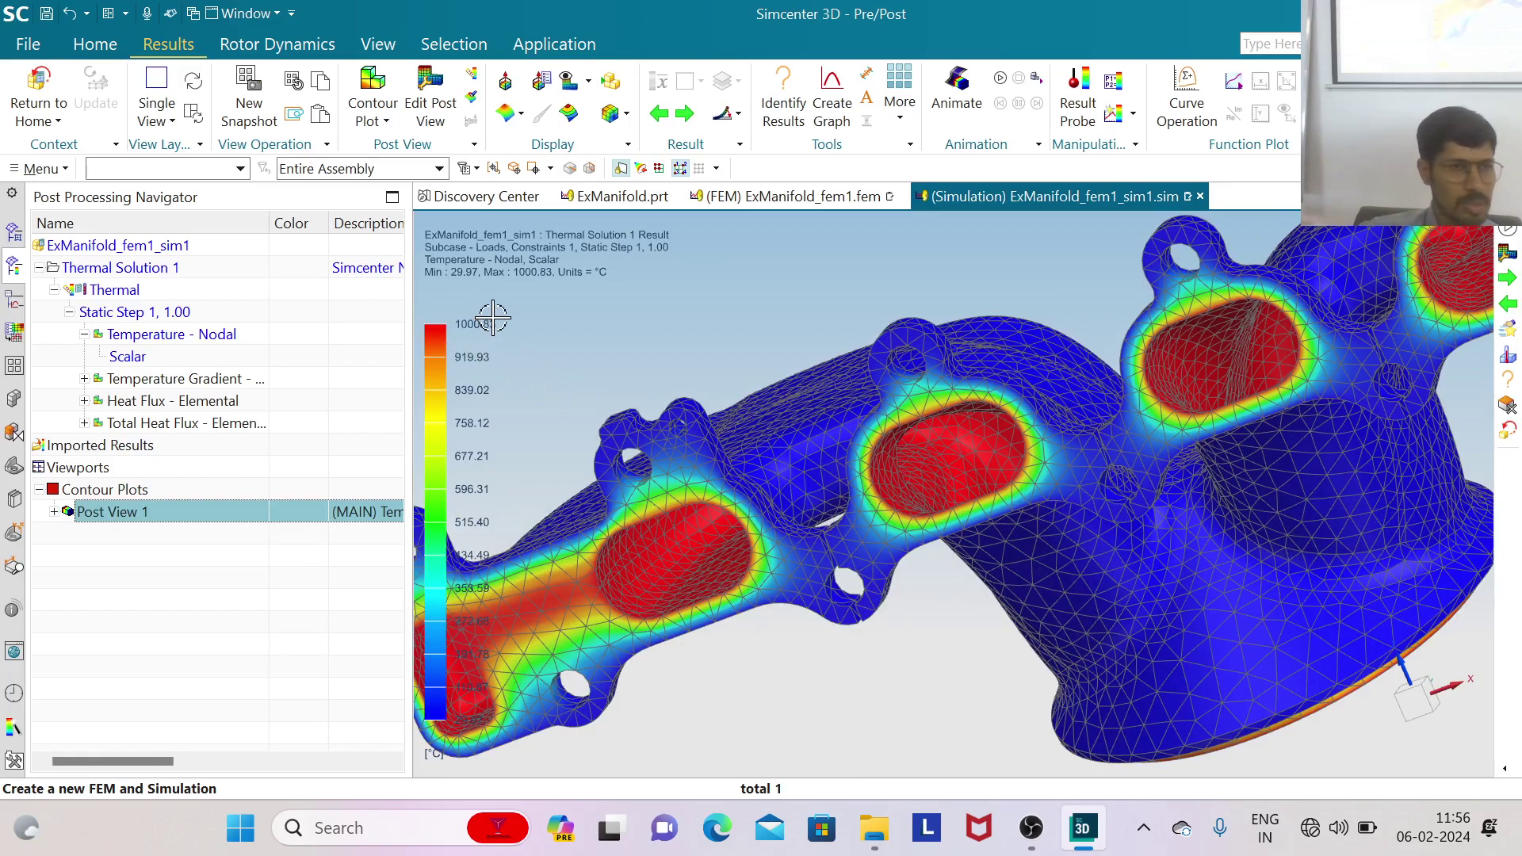
{"action": "scroll", "coordinate": [492, 317], "scroll_direction": "up", "scroll_amount": 5}
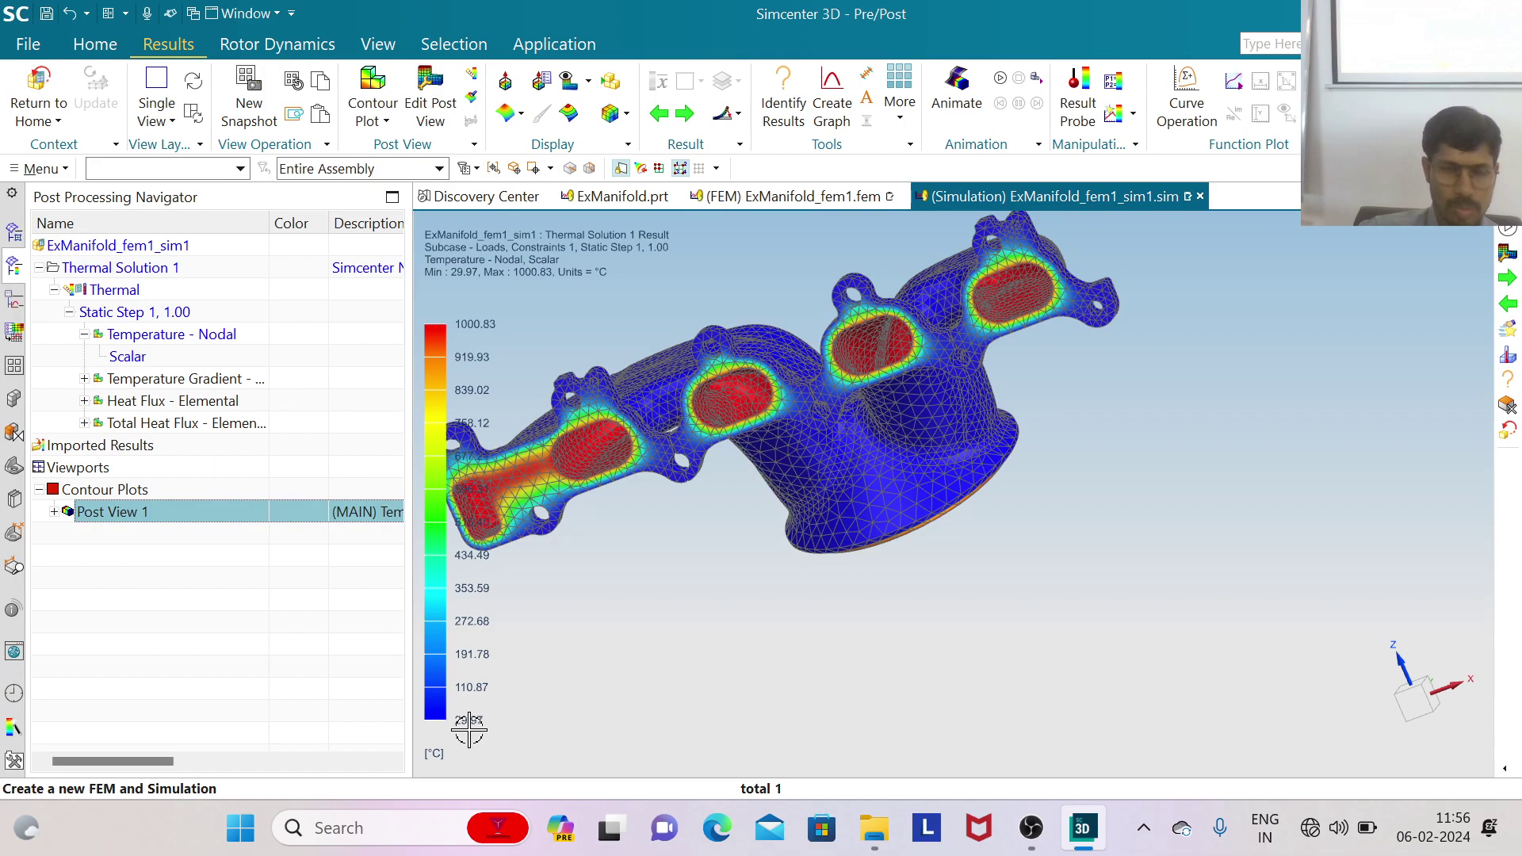
{"action": "scroll", "coordinate": [521, 713], "scroll_direction": "down", "scroll_amount": 2}
{"action": "scroll", "coordinate": [1002, 547], "scroll_direction": "up", "scroll_amount": 2}
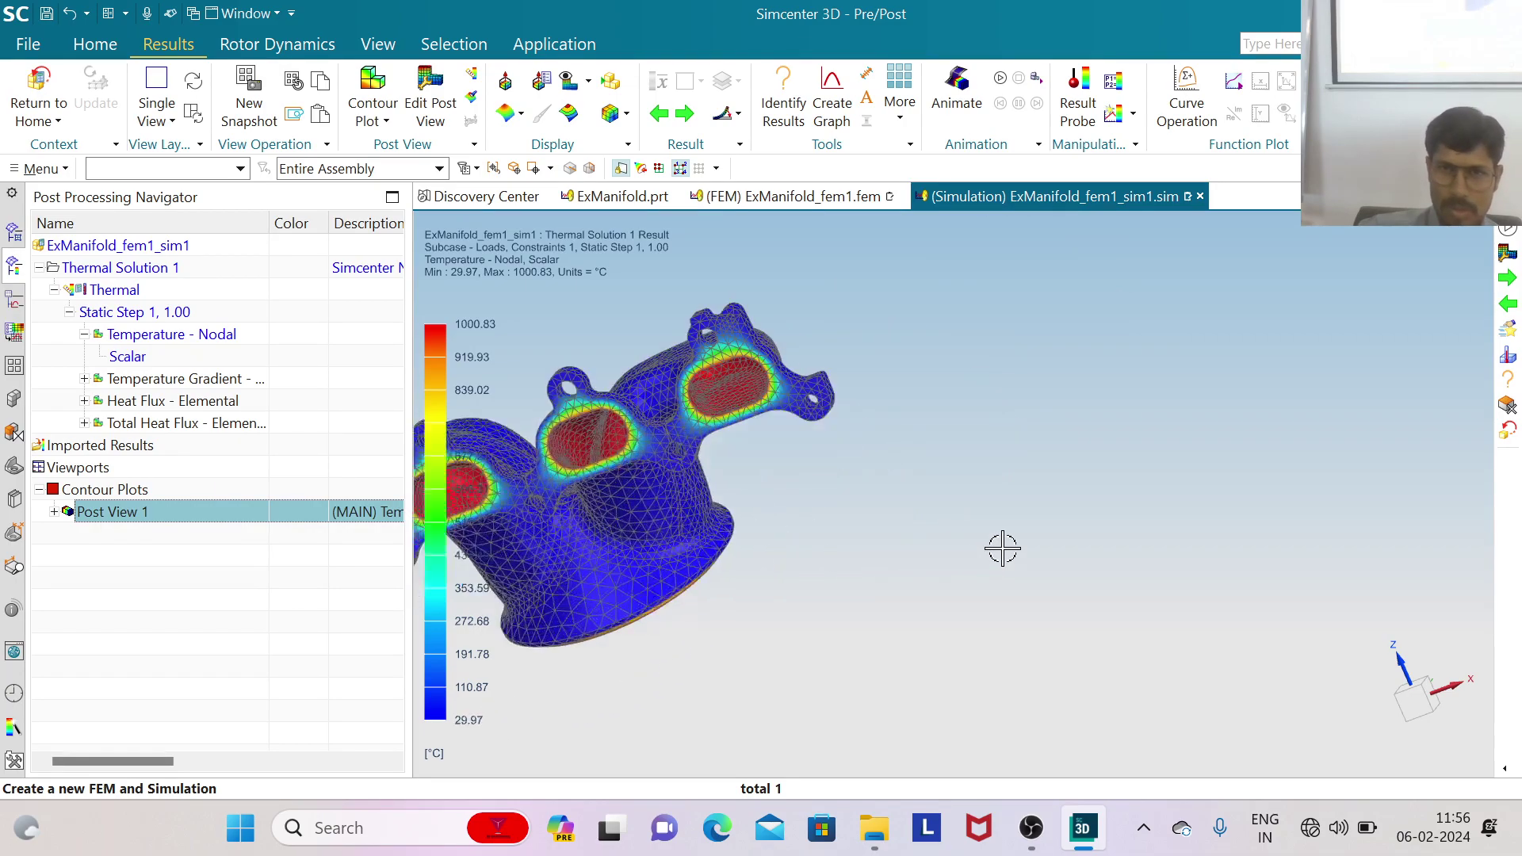
{"action": "scroll", "coordinate": [1036, 535], "scroll_direction": "down", "scroll_amount": 3}
{"action": "scroll", "coordinate": [761, 520], "scroll_direction": "up", "scroll_amount": 4}
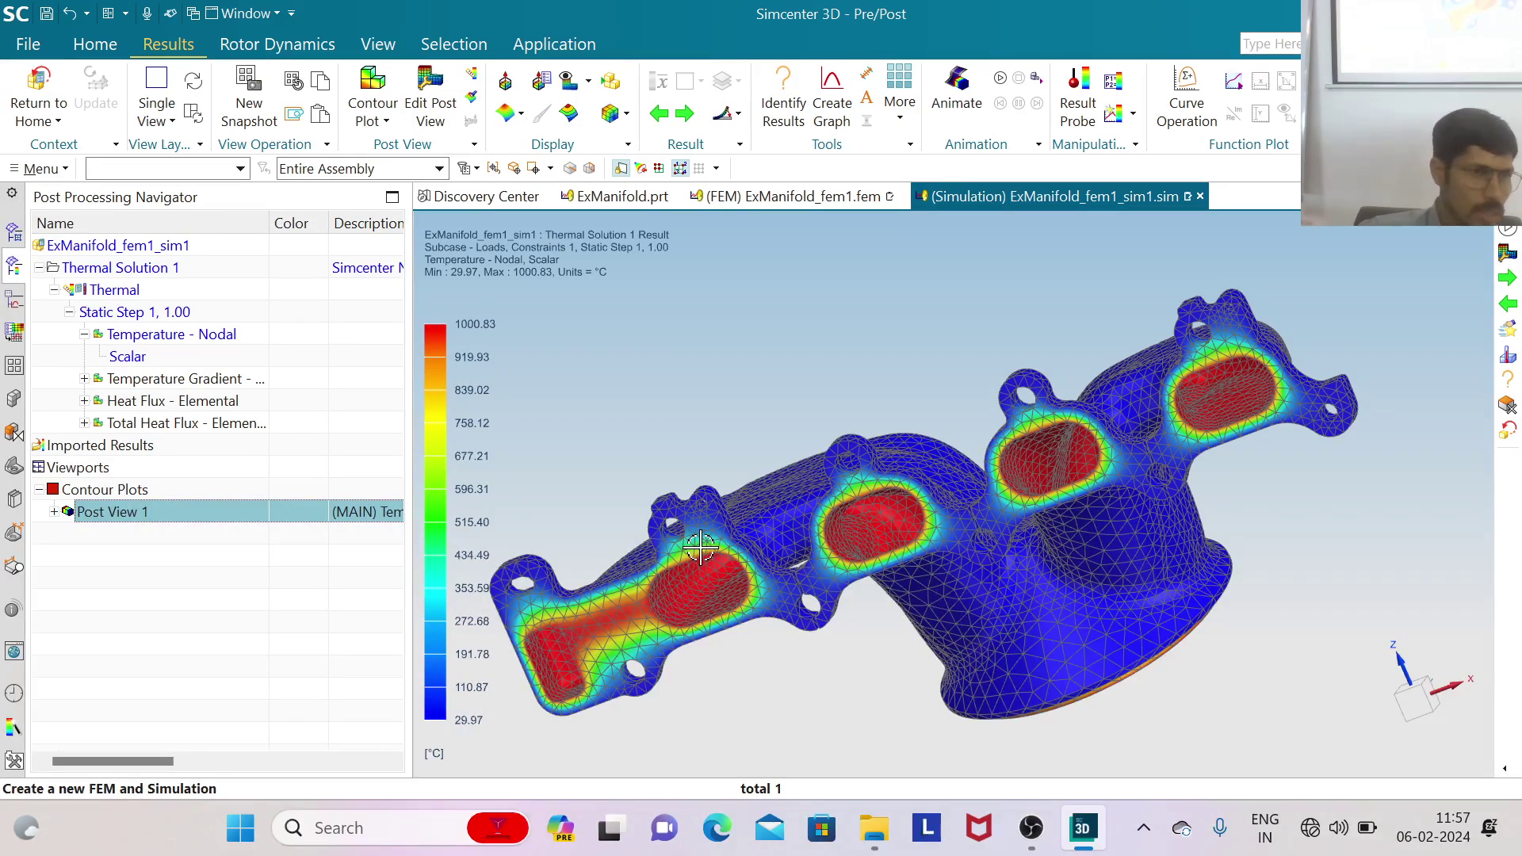
{"action": "scroll", "coordinate": [825, 462], "scroll_direction": "down", "scroll_amount": 2}
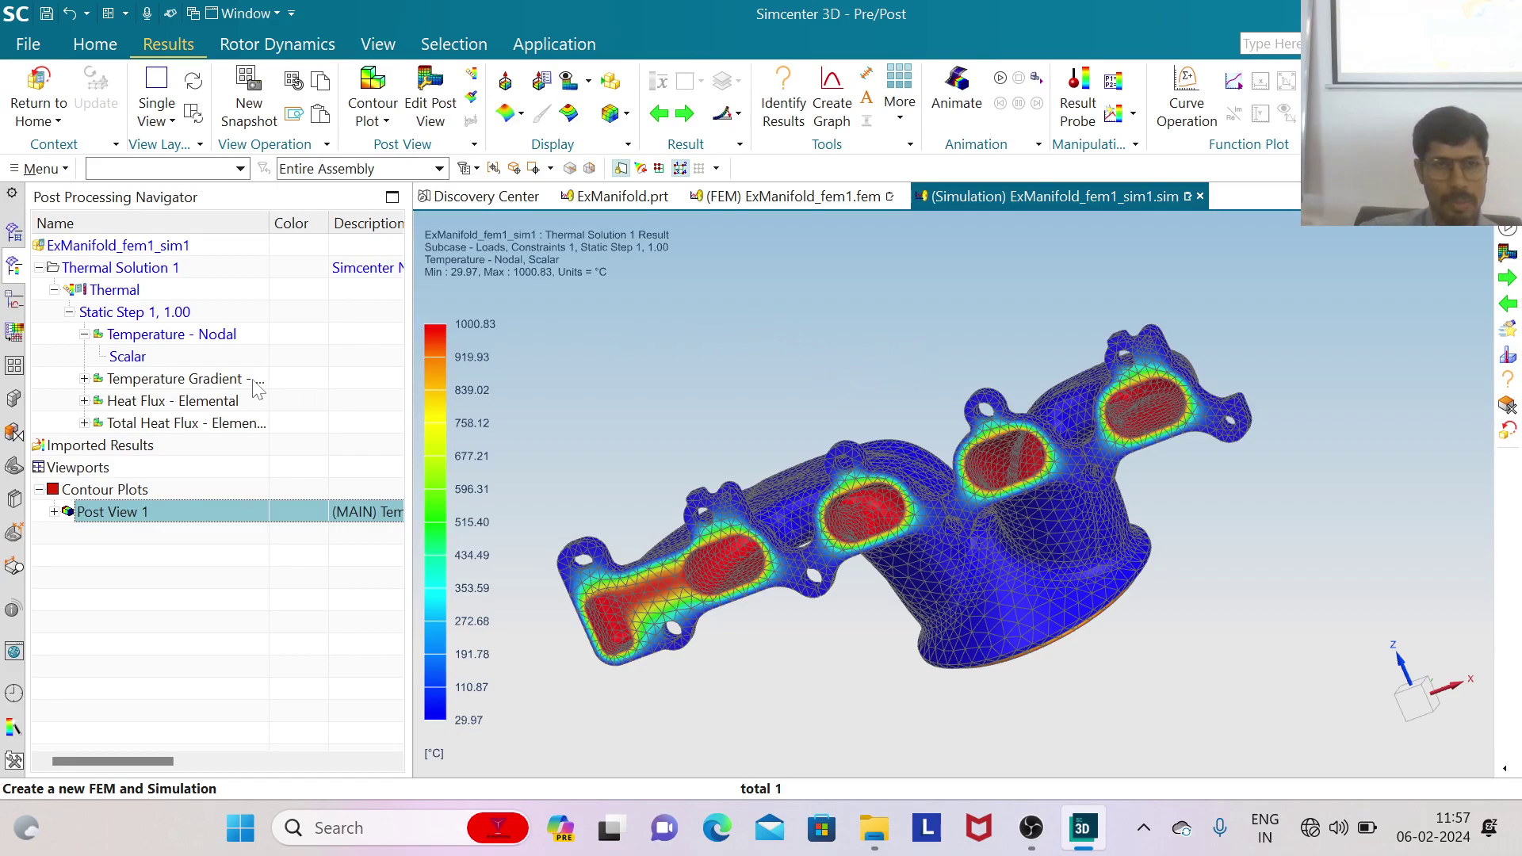
Plot the magnitude of the elemental temperature gradient and inspect it around the outlet flange
{"action": "left_click", "coordinate": [84, 378]}
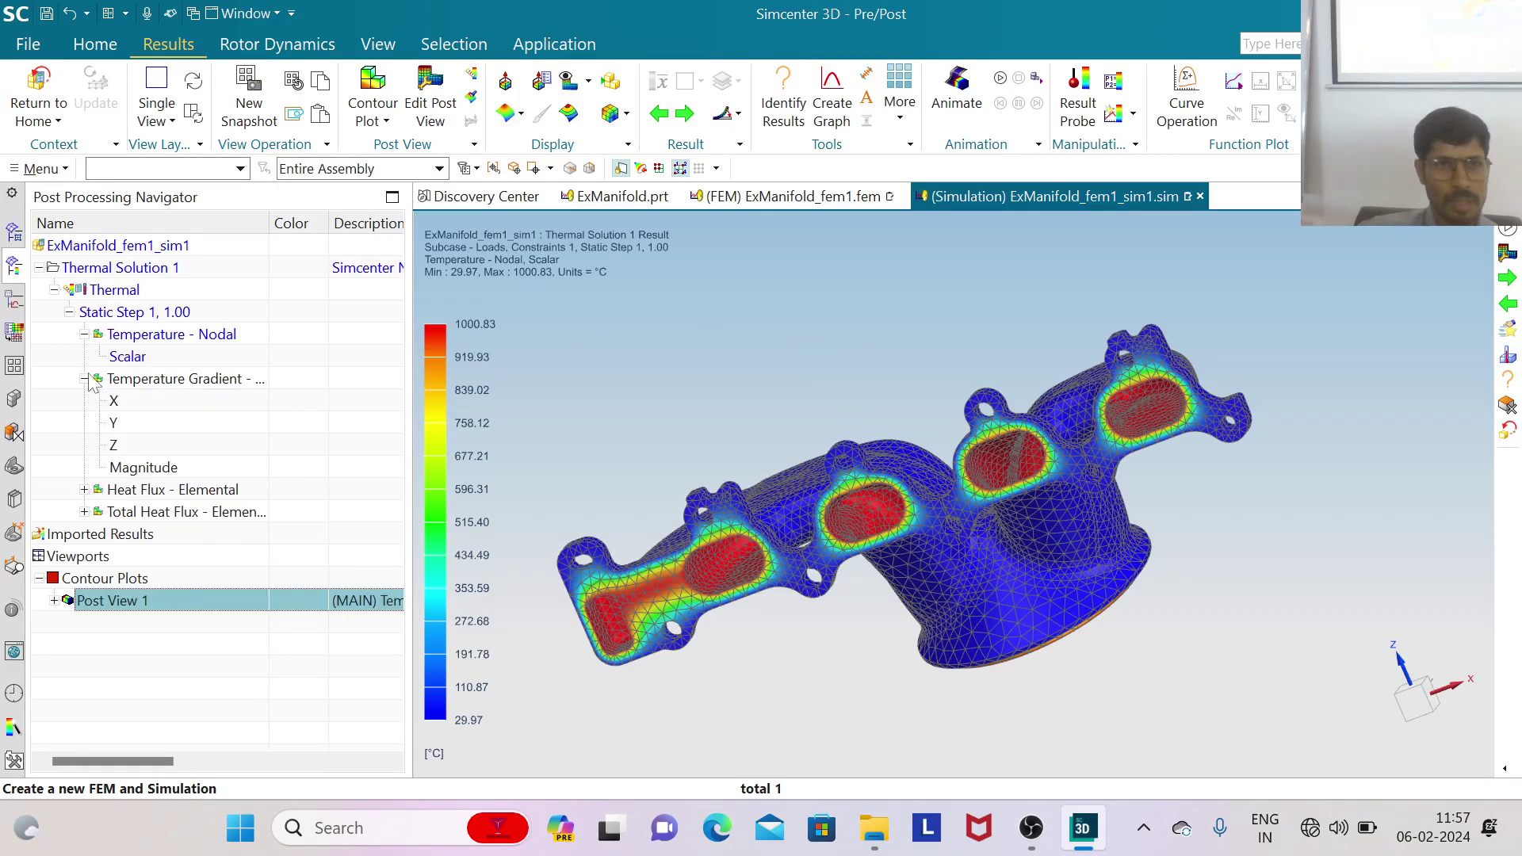
{"action": "double_click", "coordinate": [142, 467]}
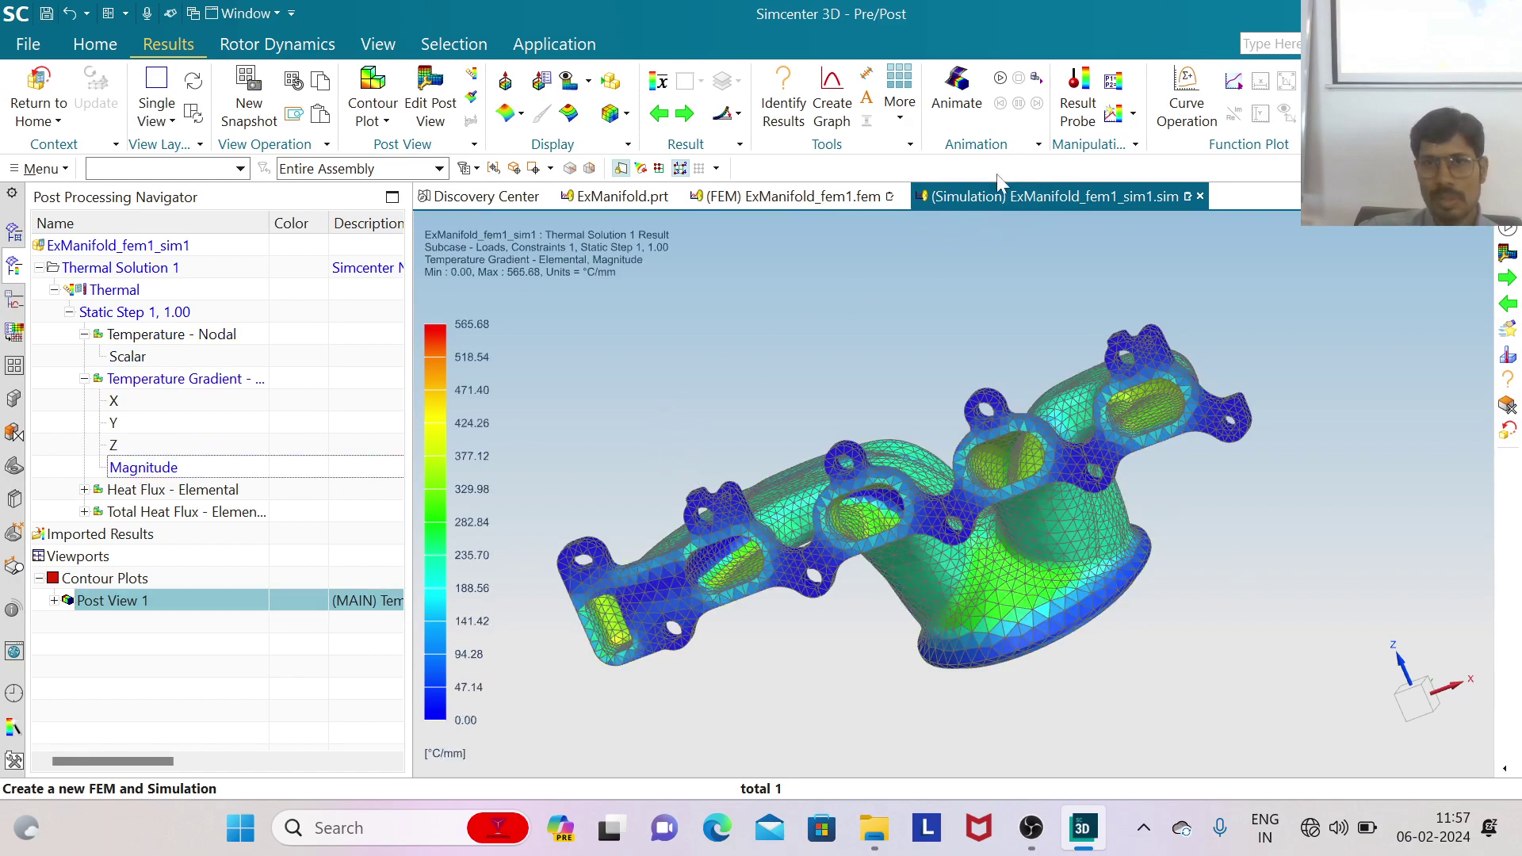
{"action": "scroll", "coordinate": [1011, 511], "scroll_direction": "up", "scroll_amount": 8}
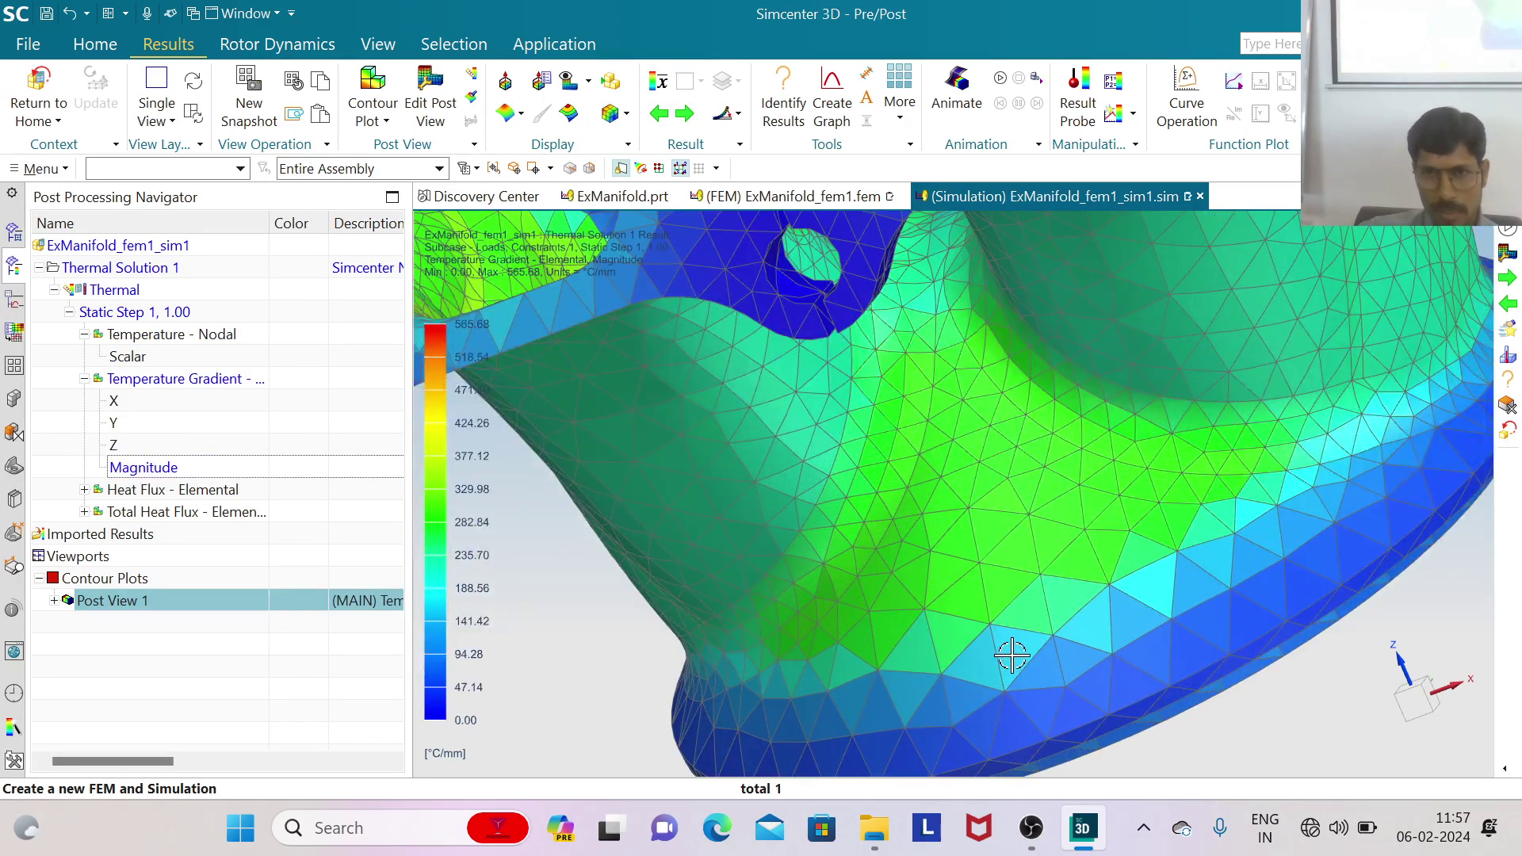
{"action": "scroll", "coordinate": [1009, 656], "scroll_direction": "down", "scroll_amount": 8}
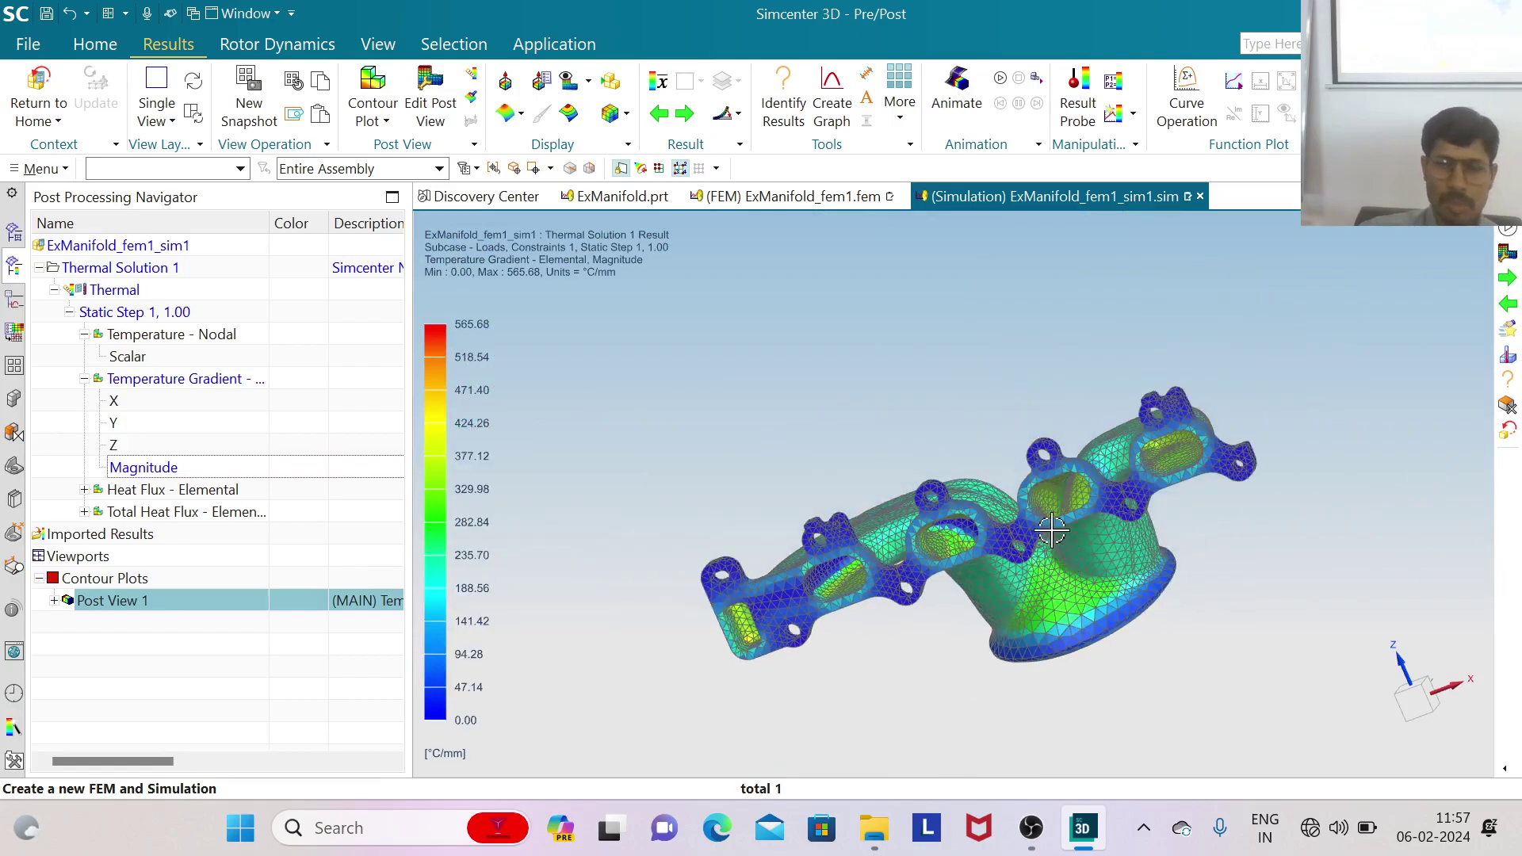
{"action": "scroll", "coordinate": [808, 411], "scroll_direction": "up", "scroll_amount": 2}
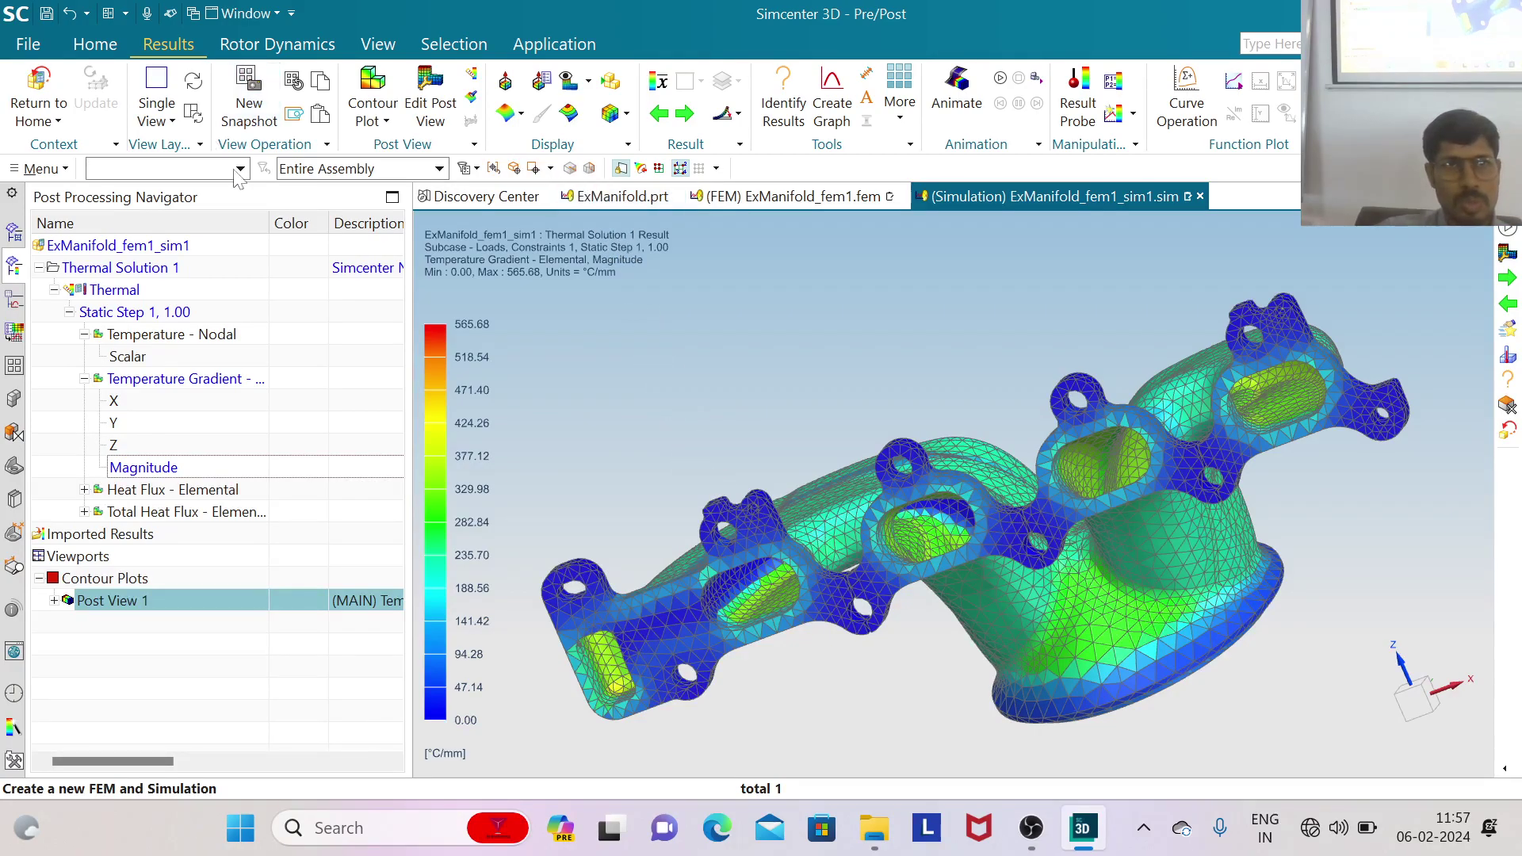
Browse the components of the Heat Flux and Total Heat Flux results and look over the manifold's gradient plot
{"action": "left_click", "coordinate": [84, 378]}
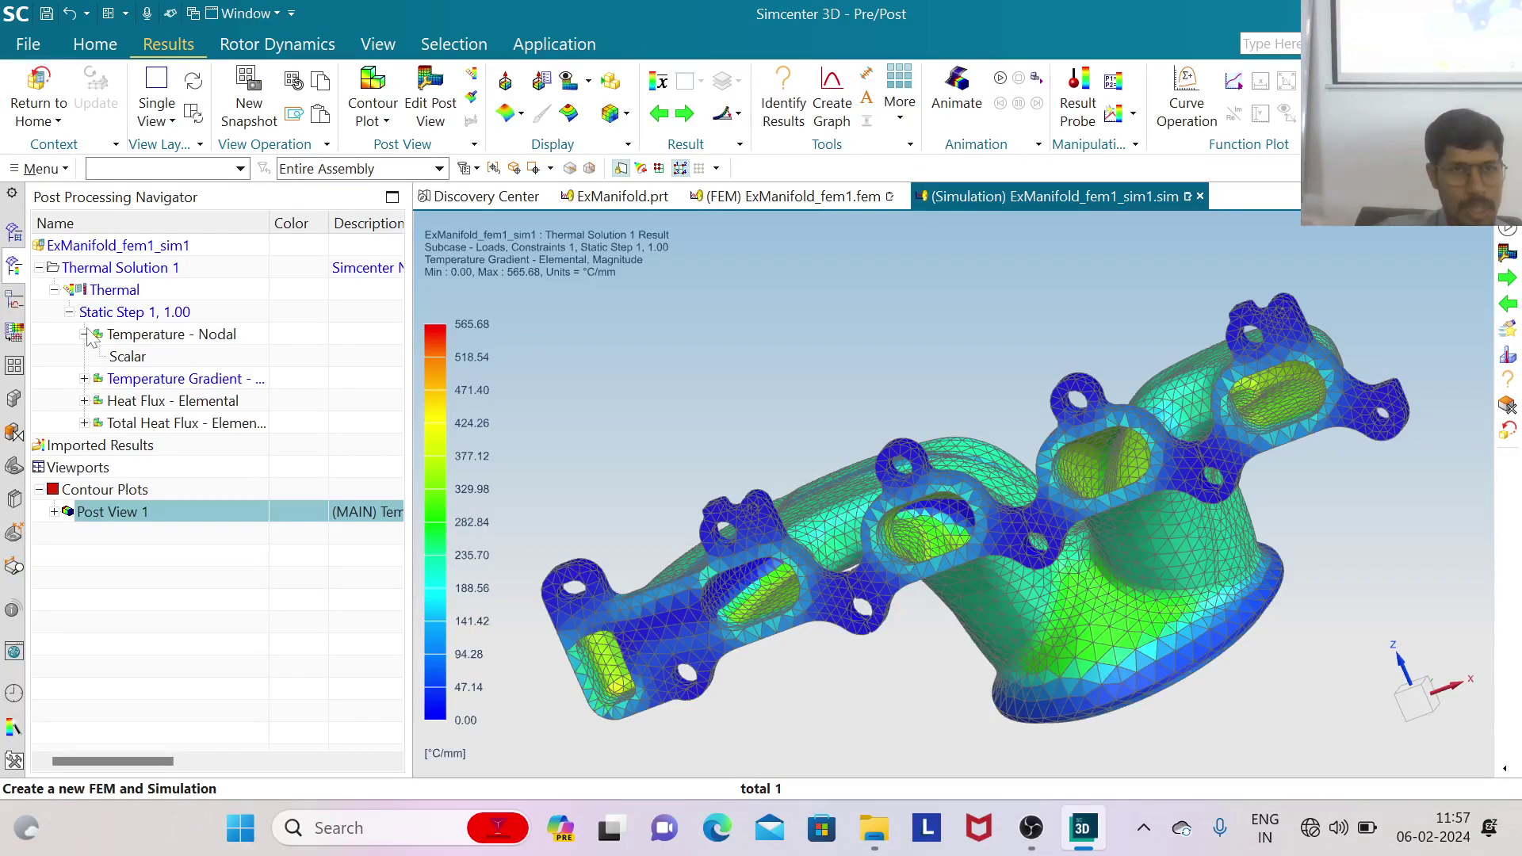
{"action": "left_click", "coordinate": [84, 334]}
{"action": "left_click", "coordinate": [84, 378]}
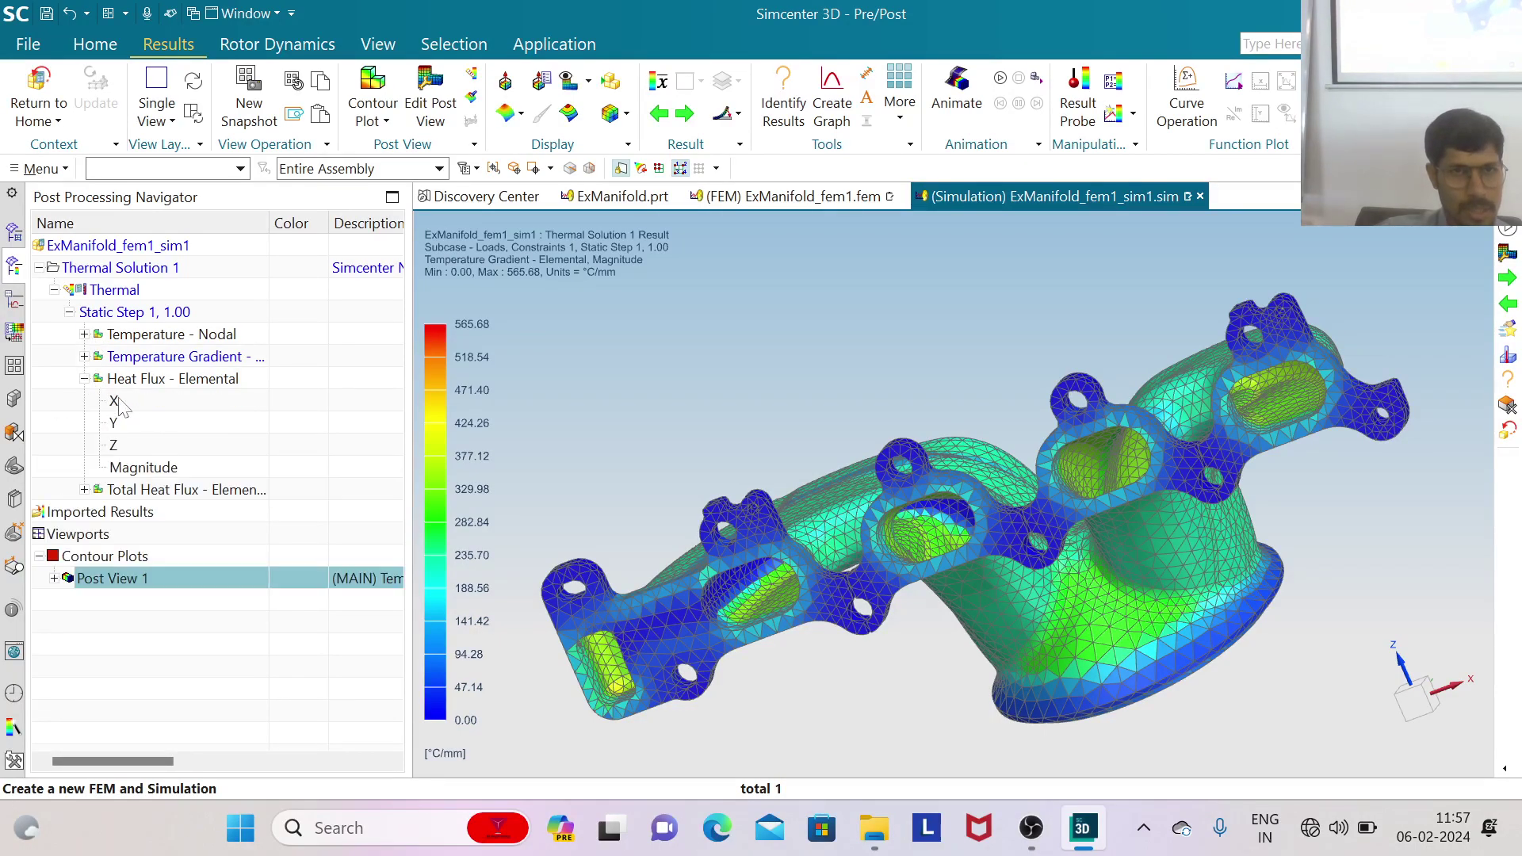
{"action": "left_click", "coordinate": [155, 470]}
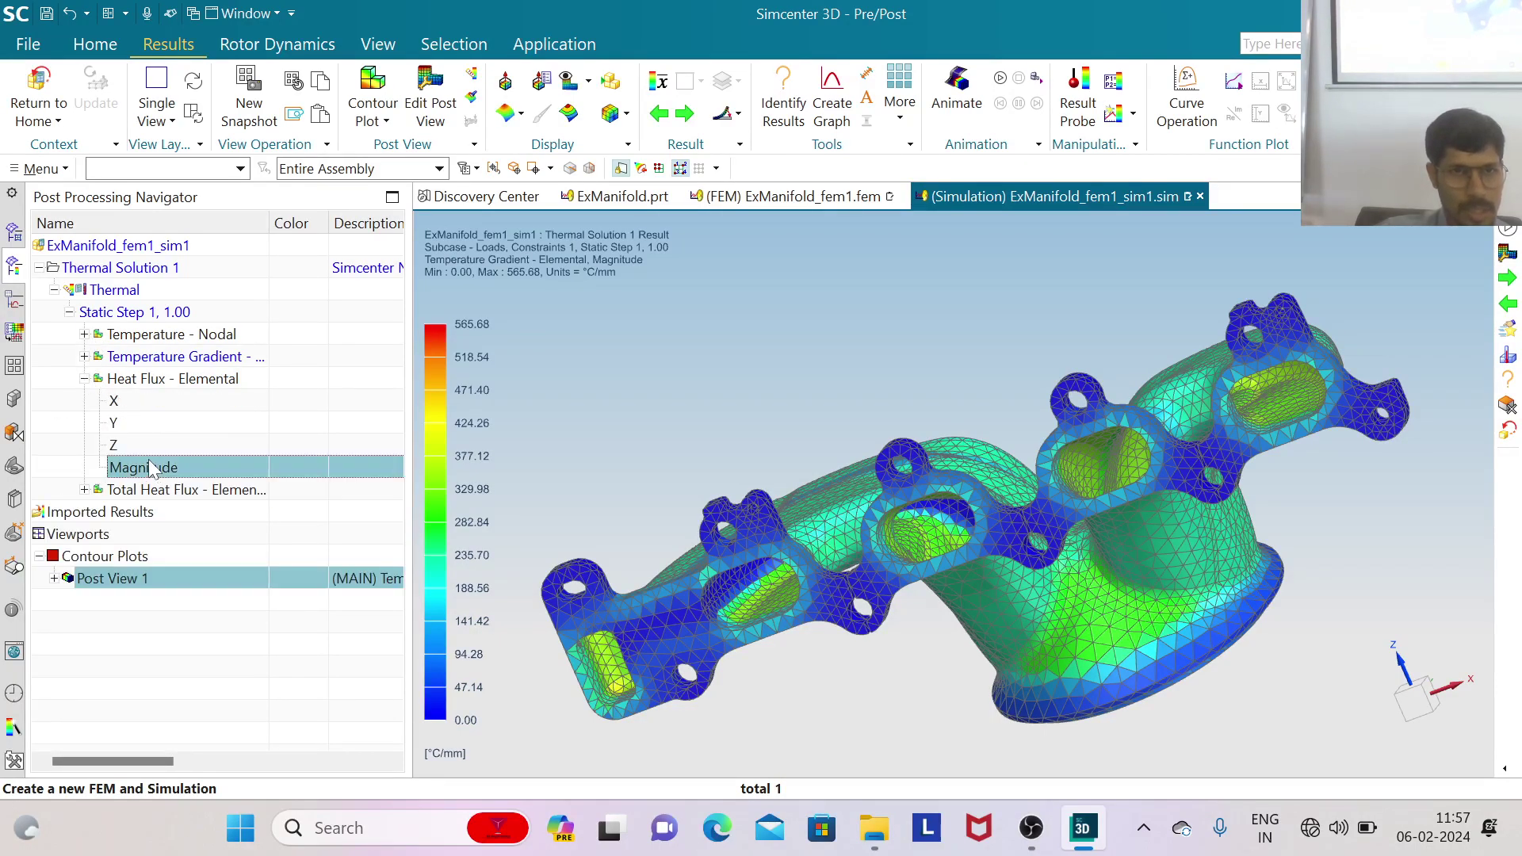
{"action": "left_click", "coordinate": [84, 489]}
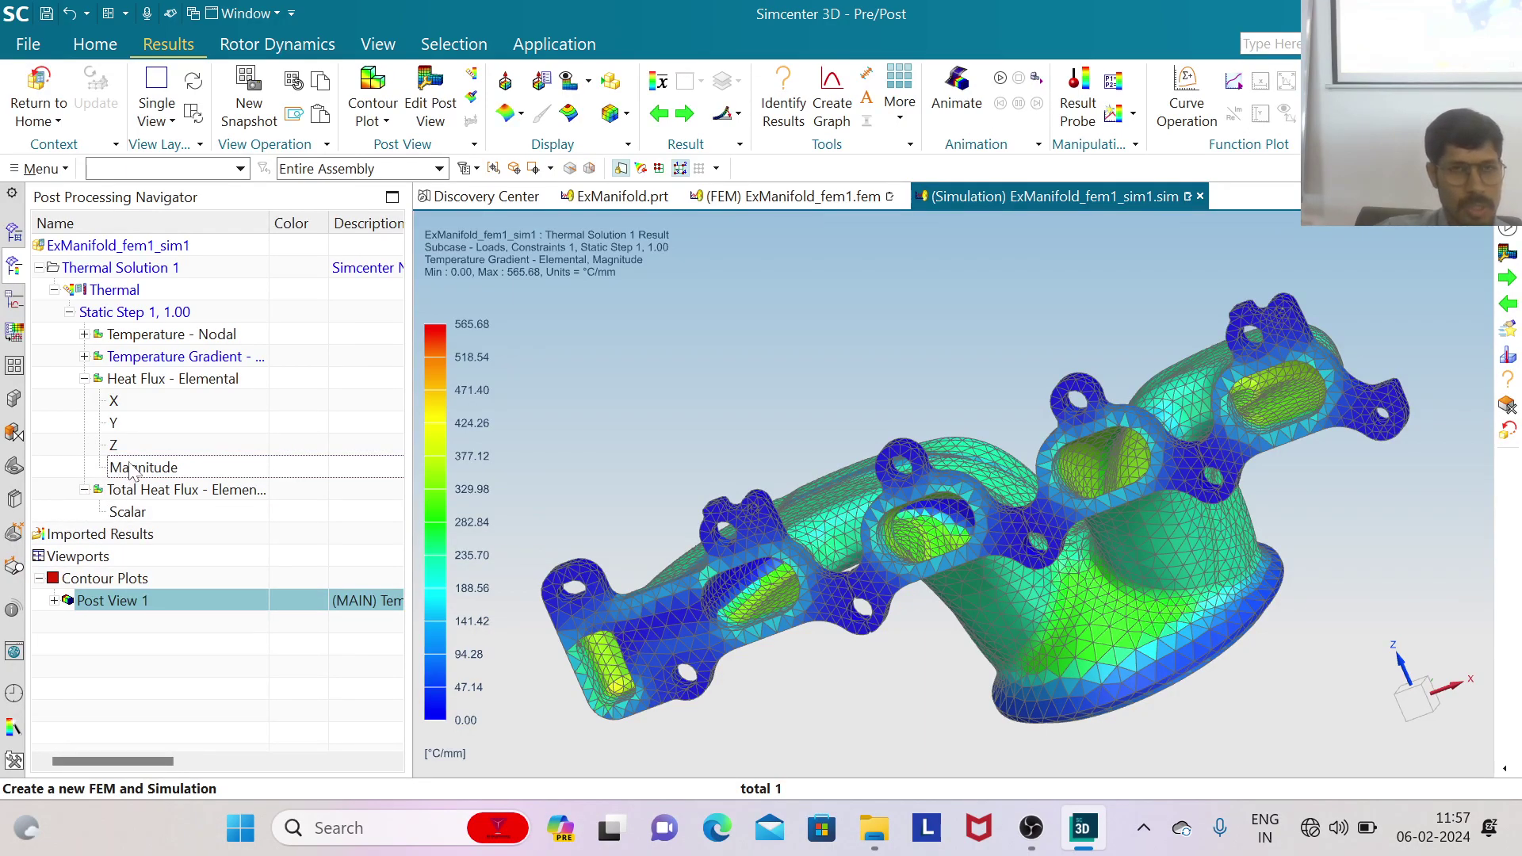
{"action": "left_click", "coordinate": [84, 379]}
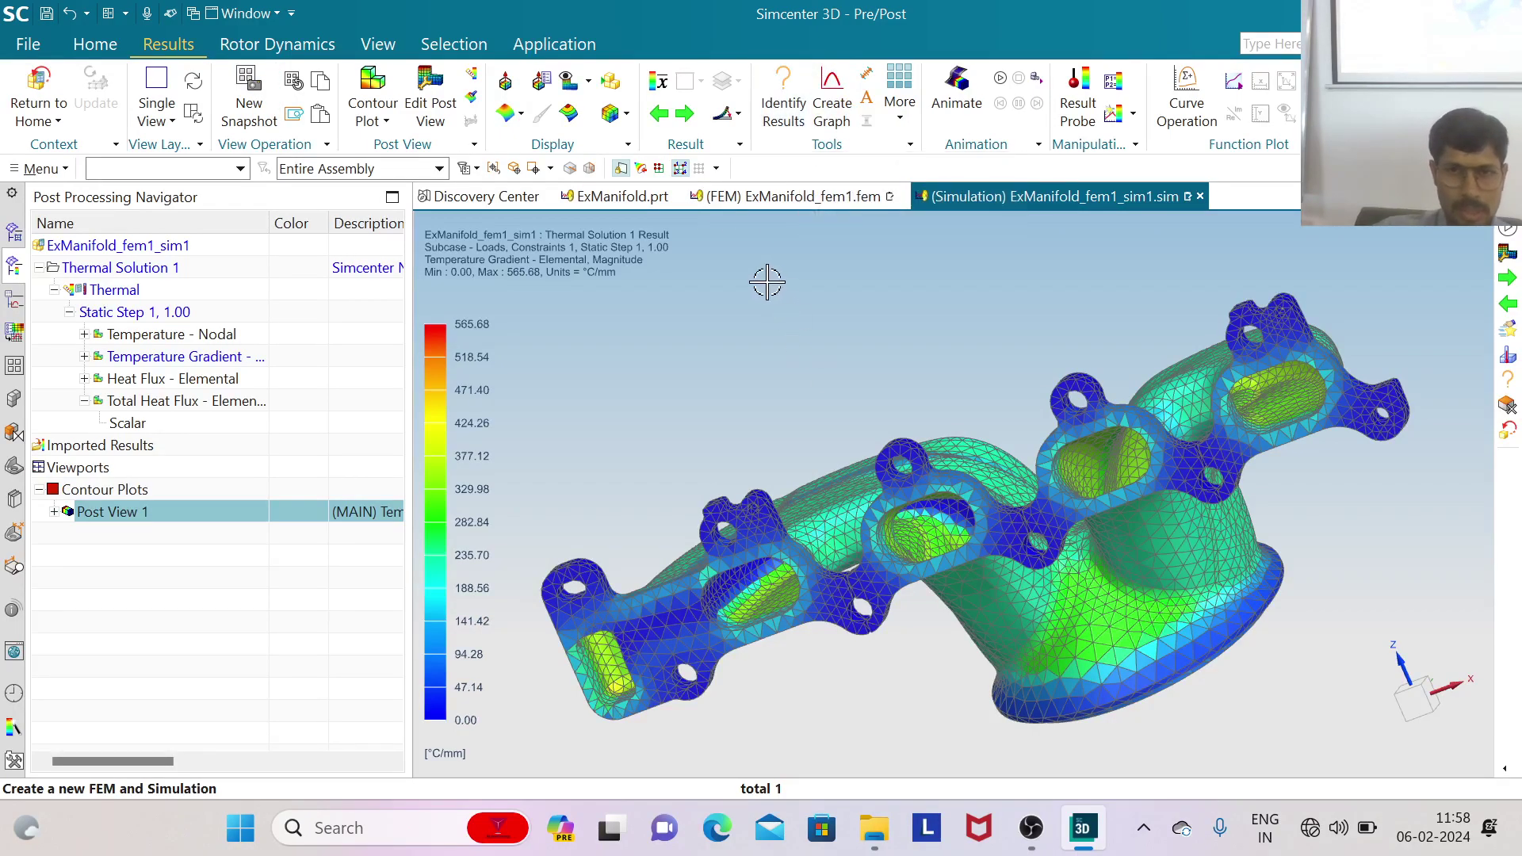
{"action": "scroll", "coordinate": [857, 470], "scroll_direction": "down", "scroll_amount": 4}
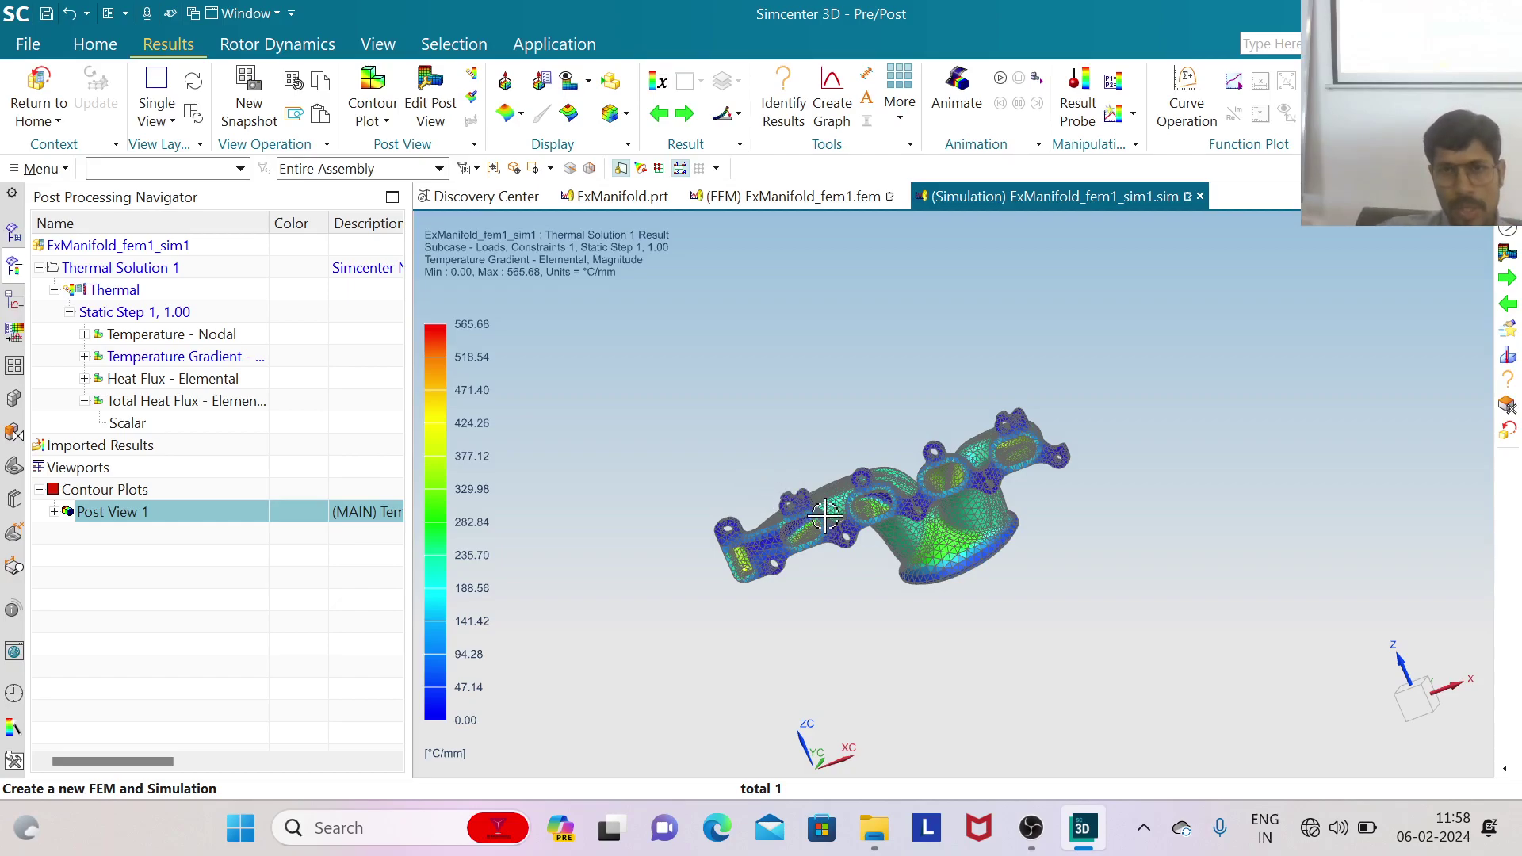
{"action": "scroll", "coordinate": [865, 547], "scroll_direction": "up", "scroll_amount": 4}
{"action": "scroll", "coordinate": [864, 546], "scroll_direction": "down", "scroll_amount": 2}
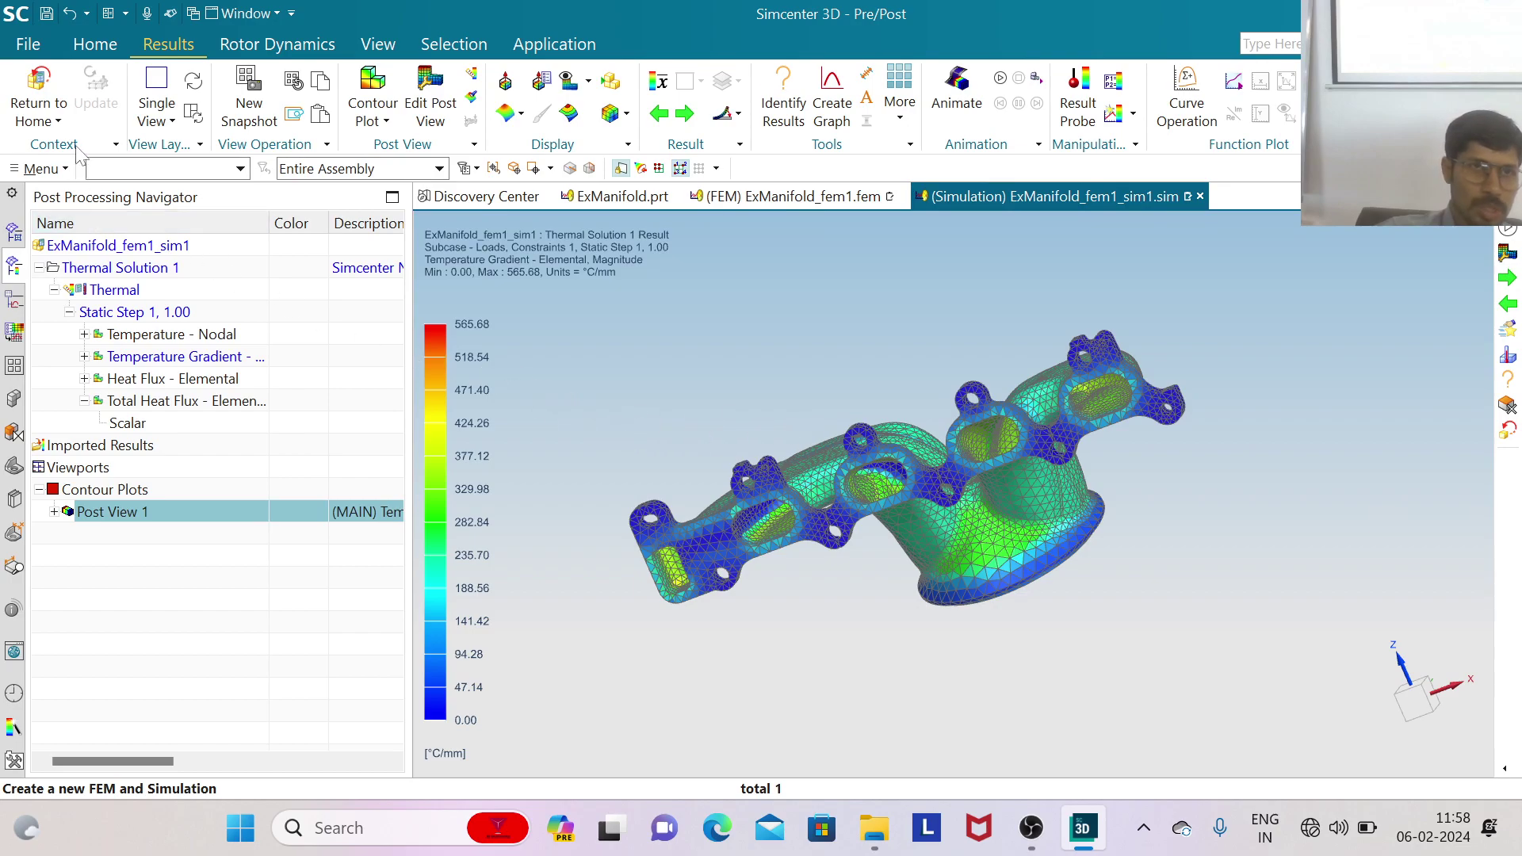
Return from the results to the simulation model and collapse Thermal Solution 1 in the simulation tree
{"action": "left_click", "coordinate": [40, 83]}
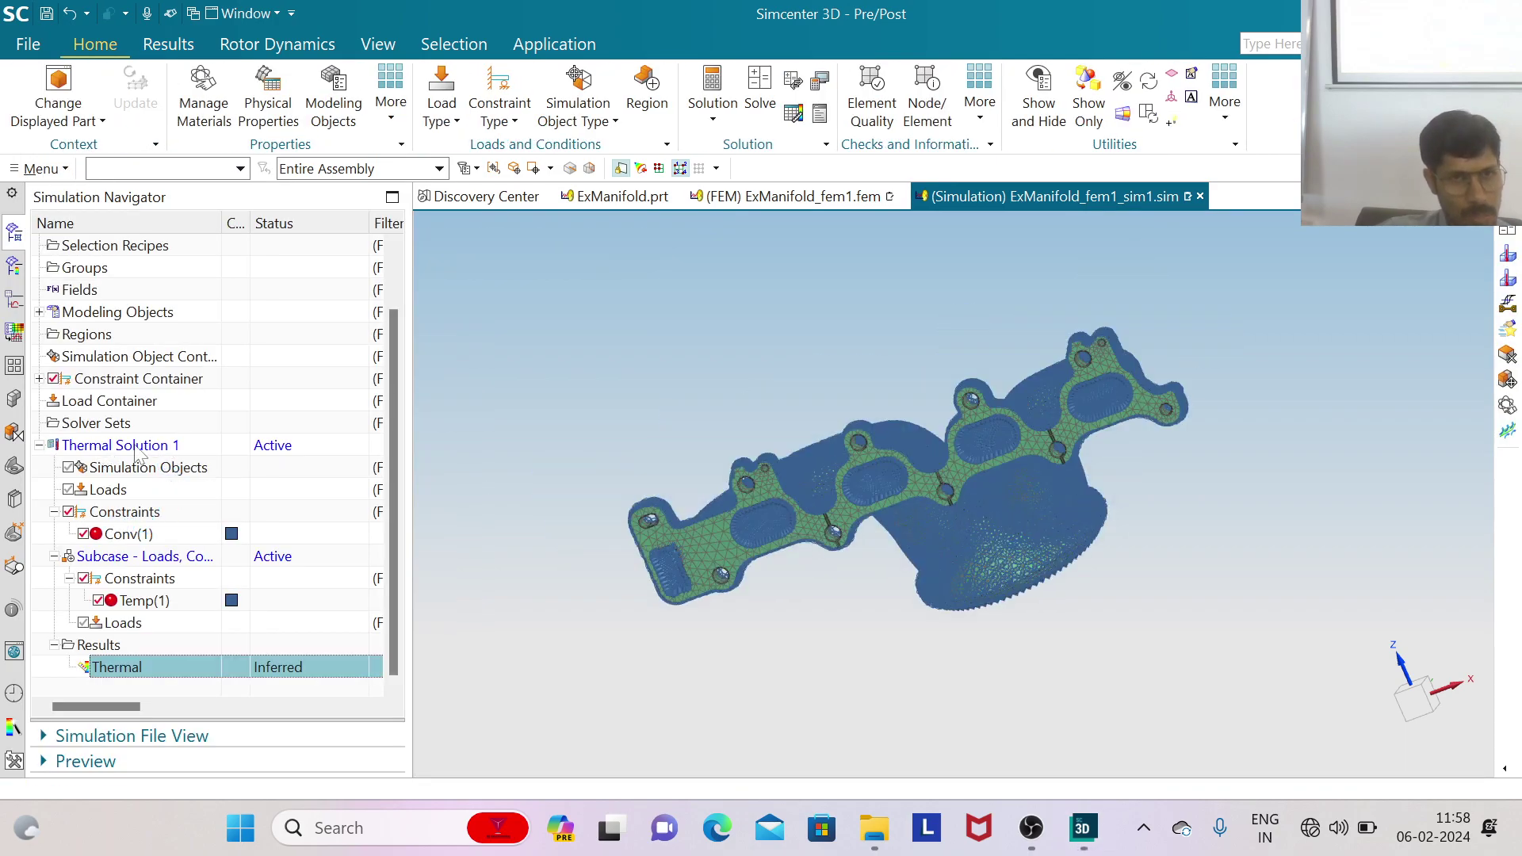
{"action": "left_click", "coordinate": [54, 512]}
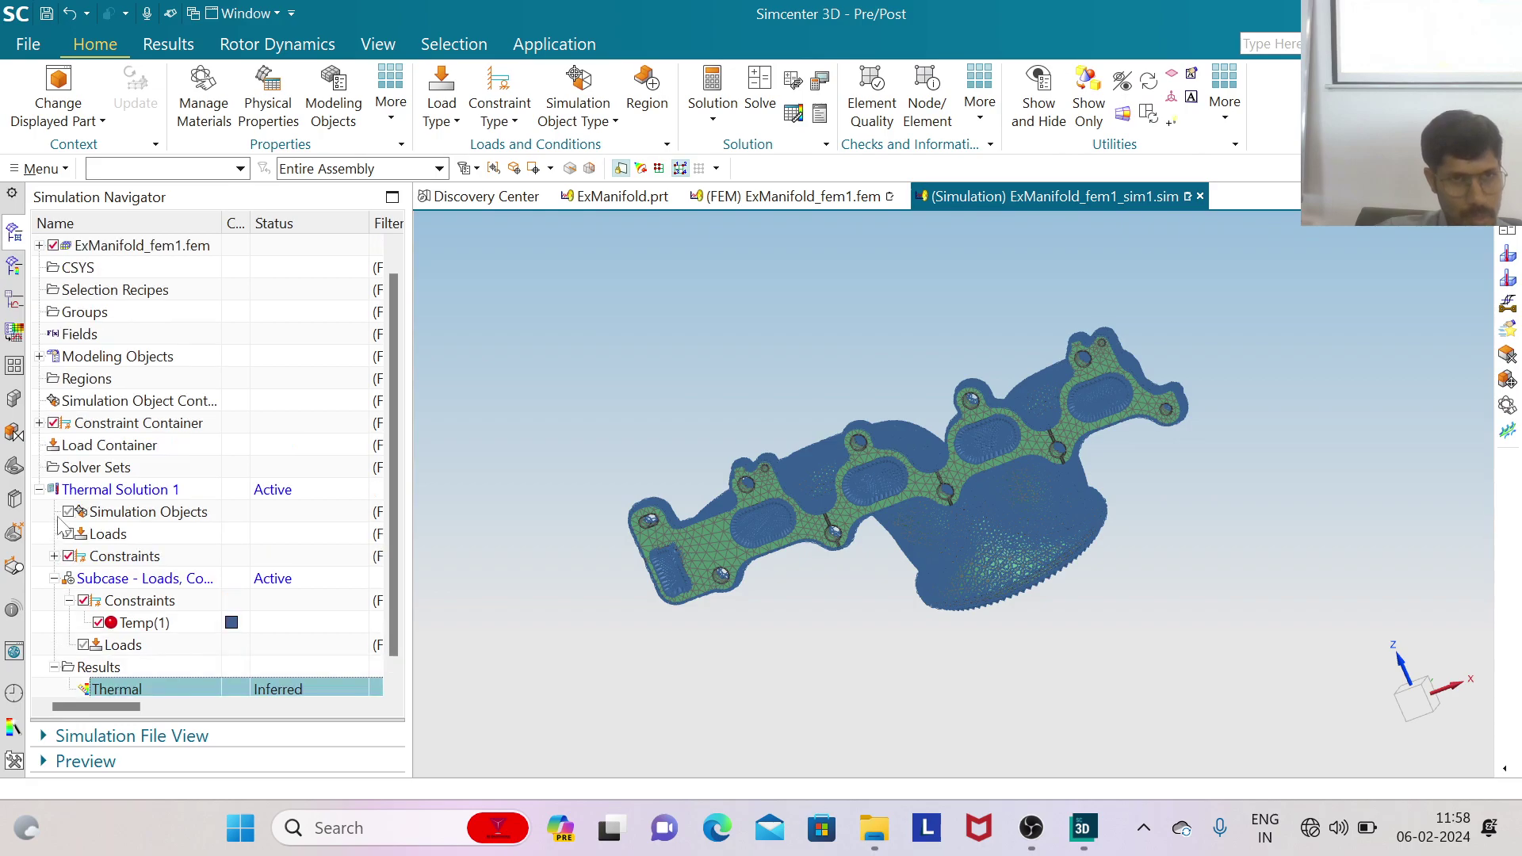
{"action": "left_click", "coordinate": [54, 579]}
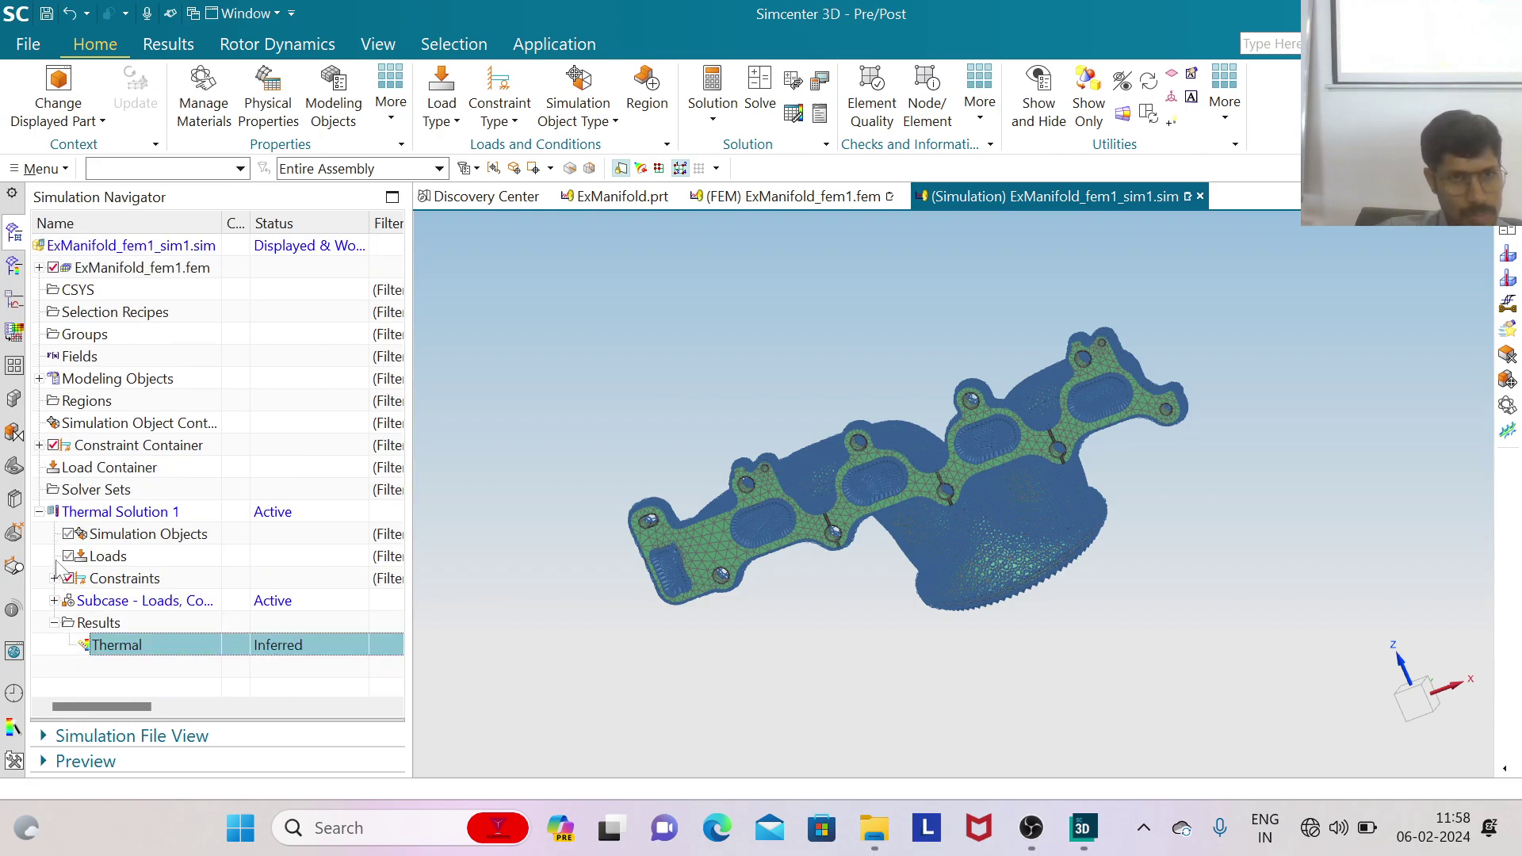
{"action": "left_click", "coordinate": [39, 512]}
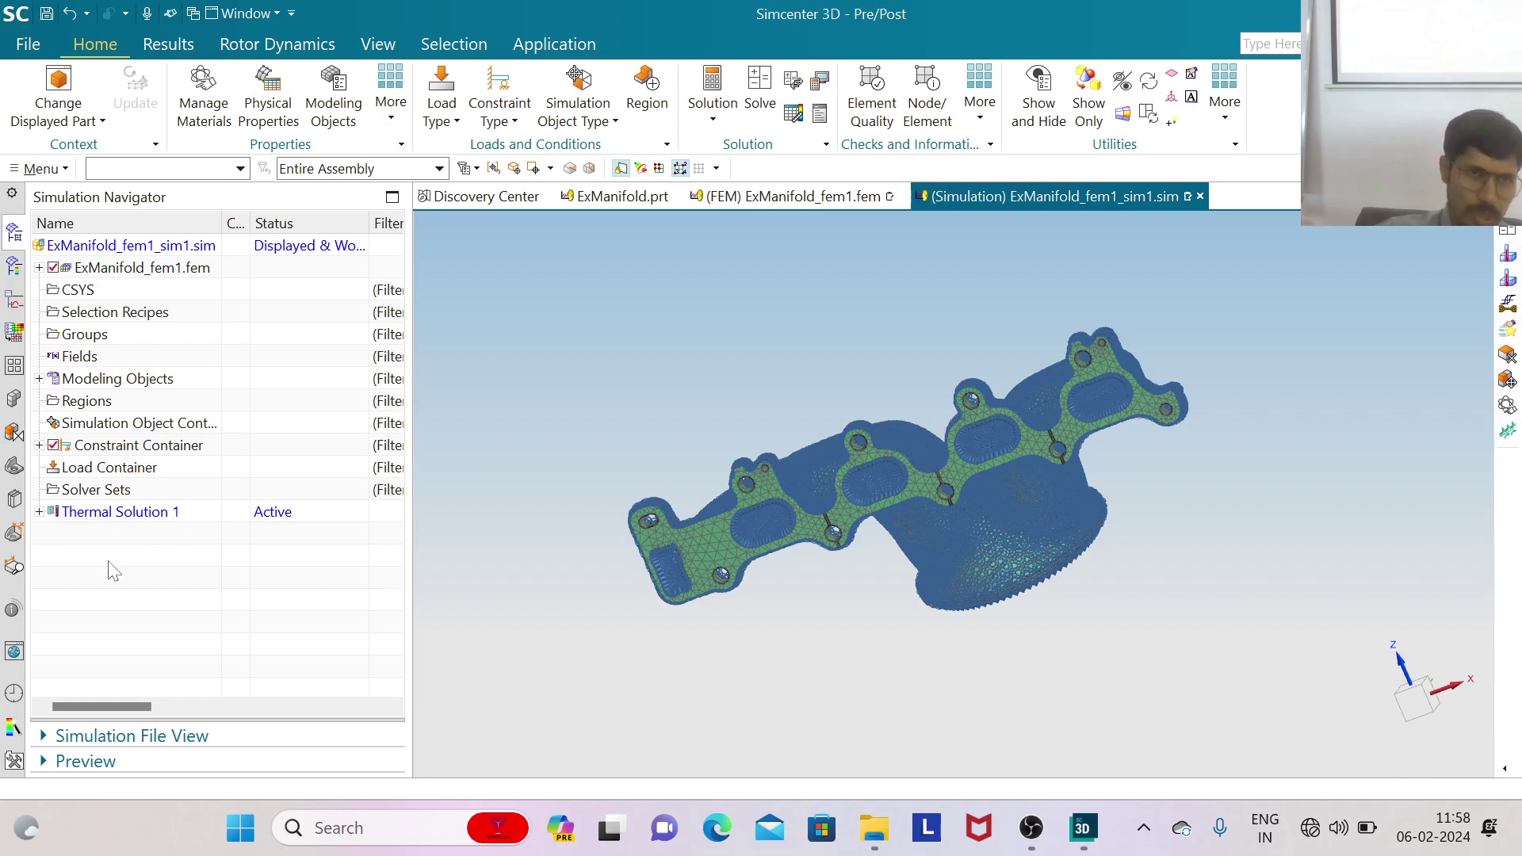
Create a new Simcenter Nastran structural solution of type SOL 101 Linear Statics in the simulation
{"action": "right_click", "coordinate": [94, 250]}
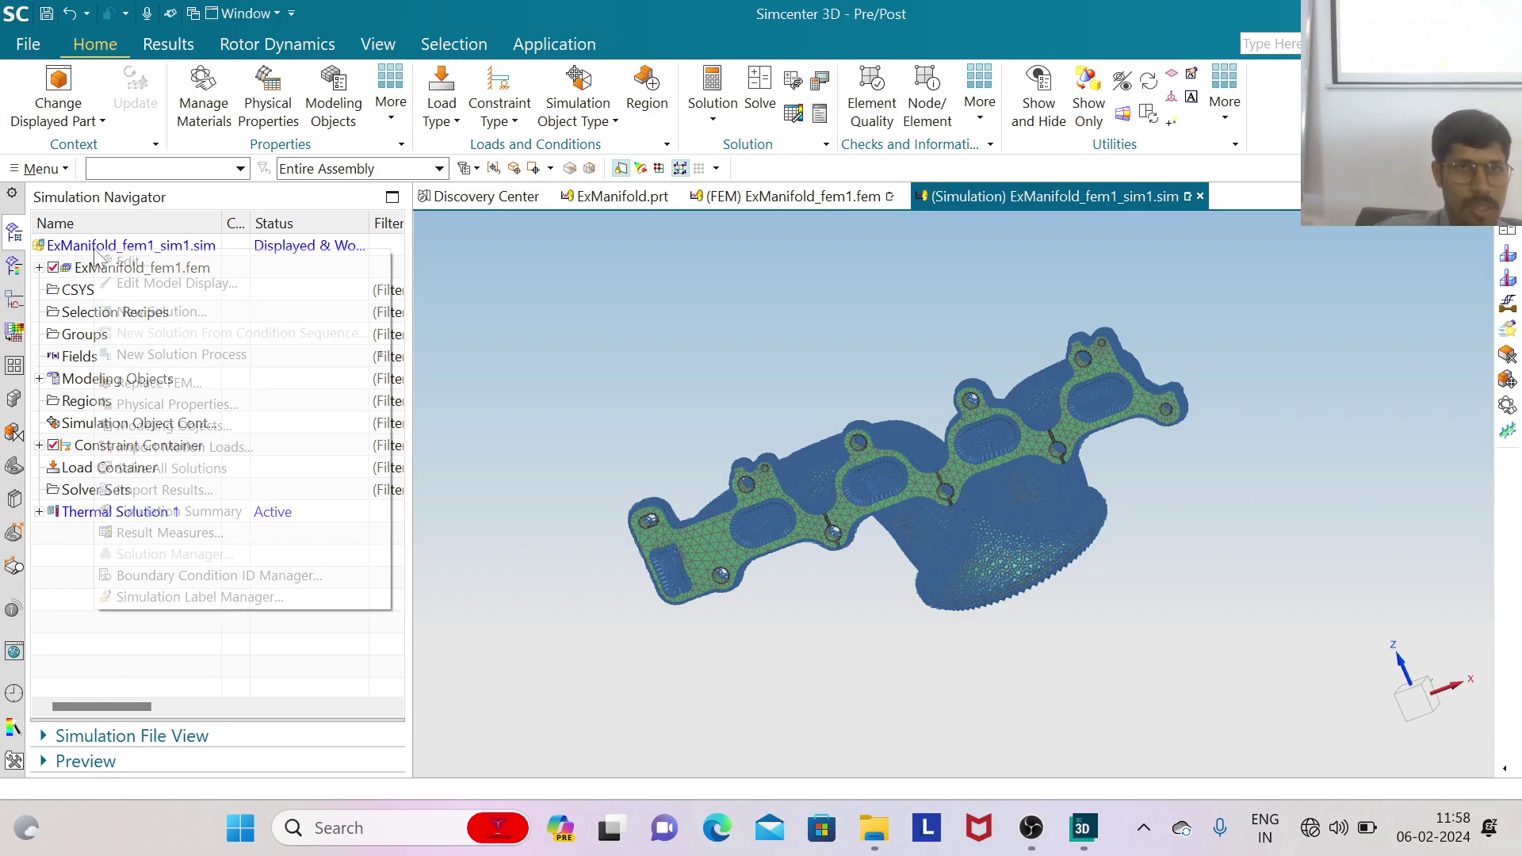
{"action": "left_click", "coordinate": [161, 312]}
{"action": "left_click", "coordinate": [386, 314]}
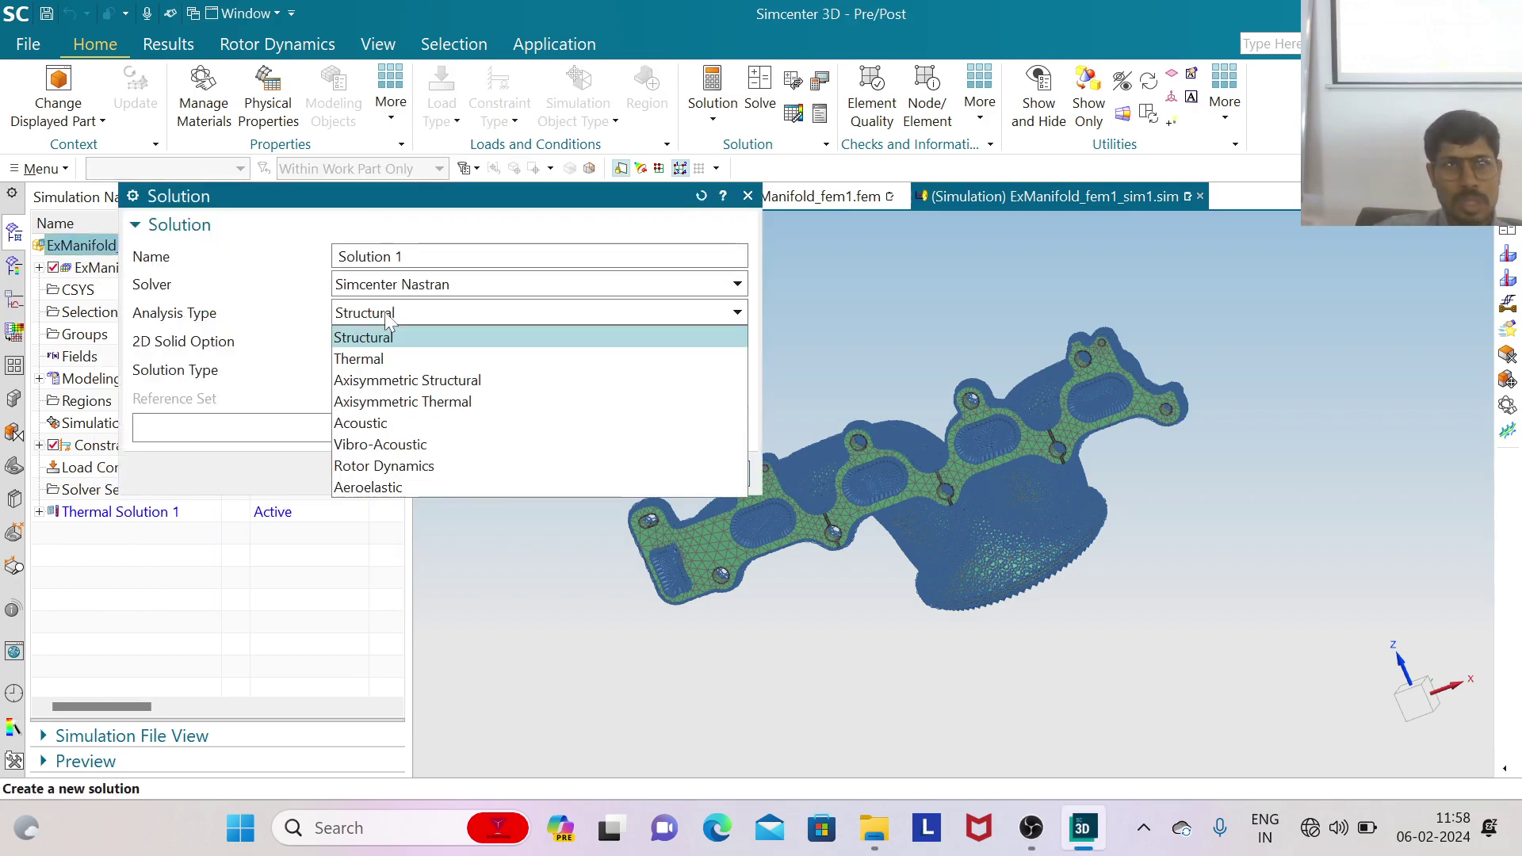
{"action": "left_click", "coordinate": [422, 312]}
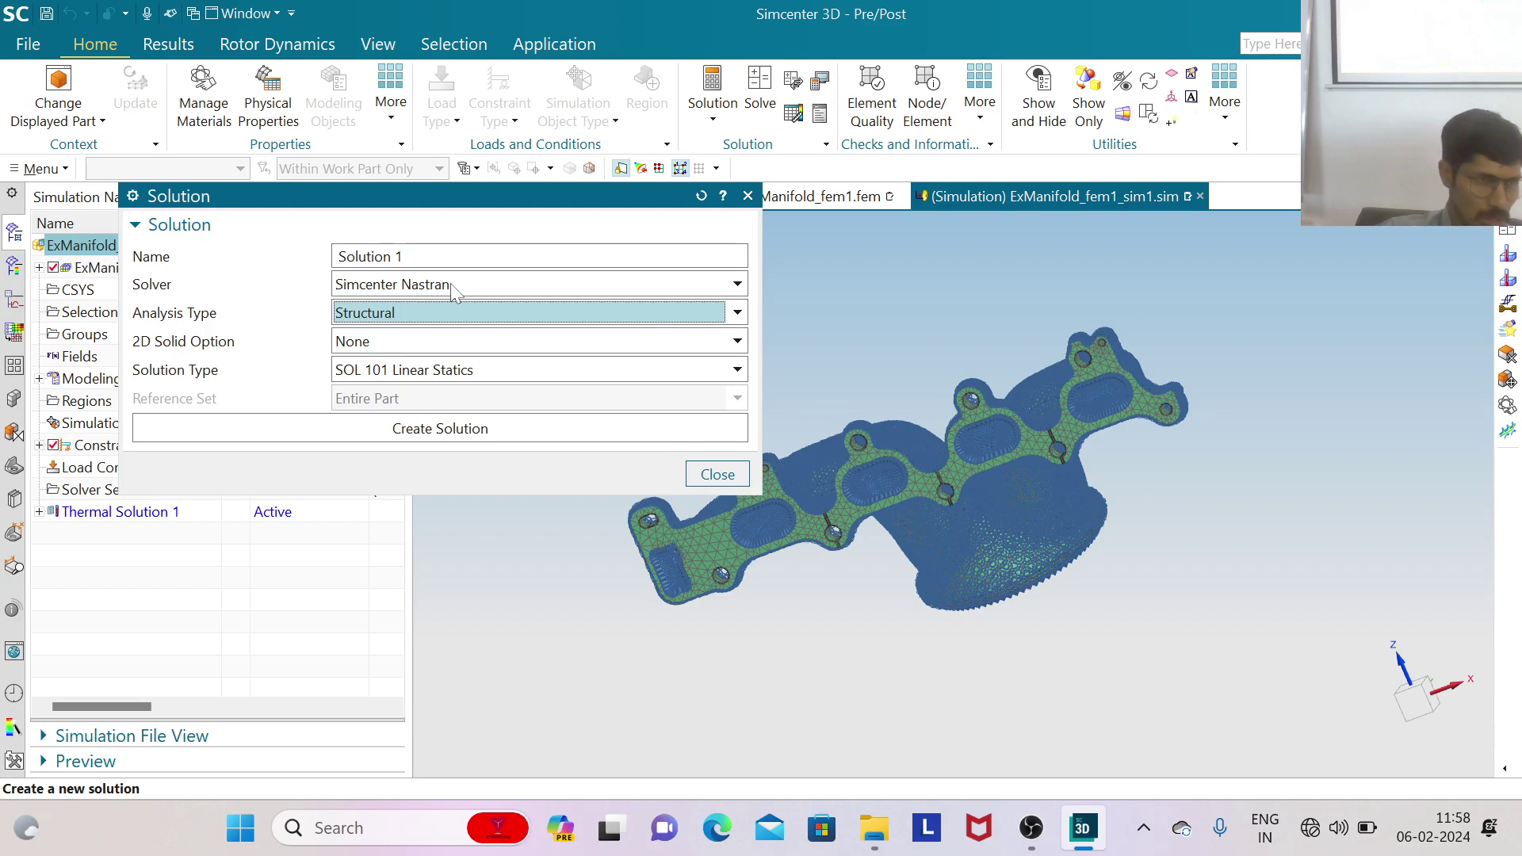
{"action": "left_click", "coordinate": [506, 431]}
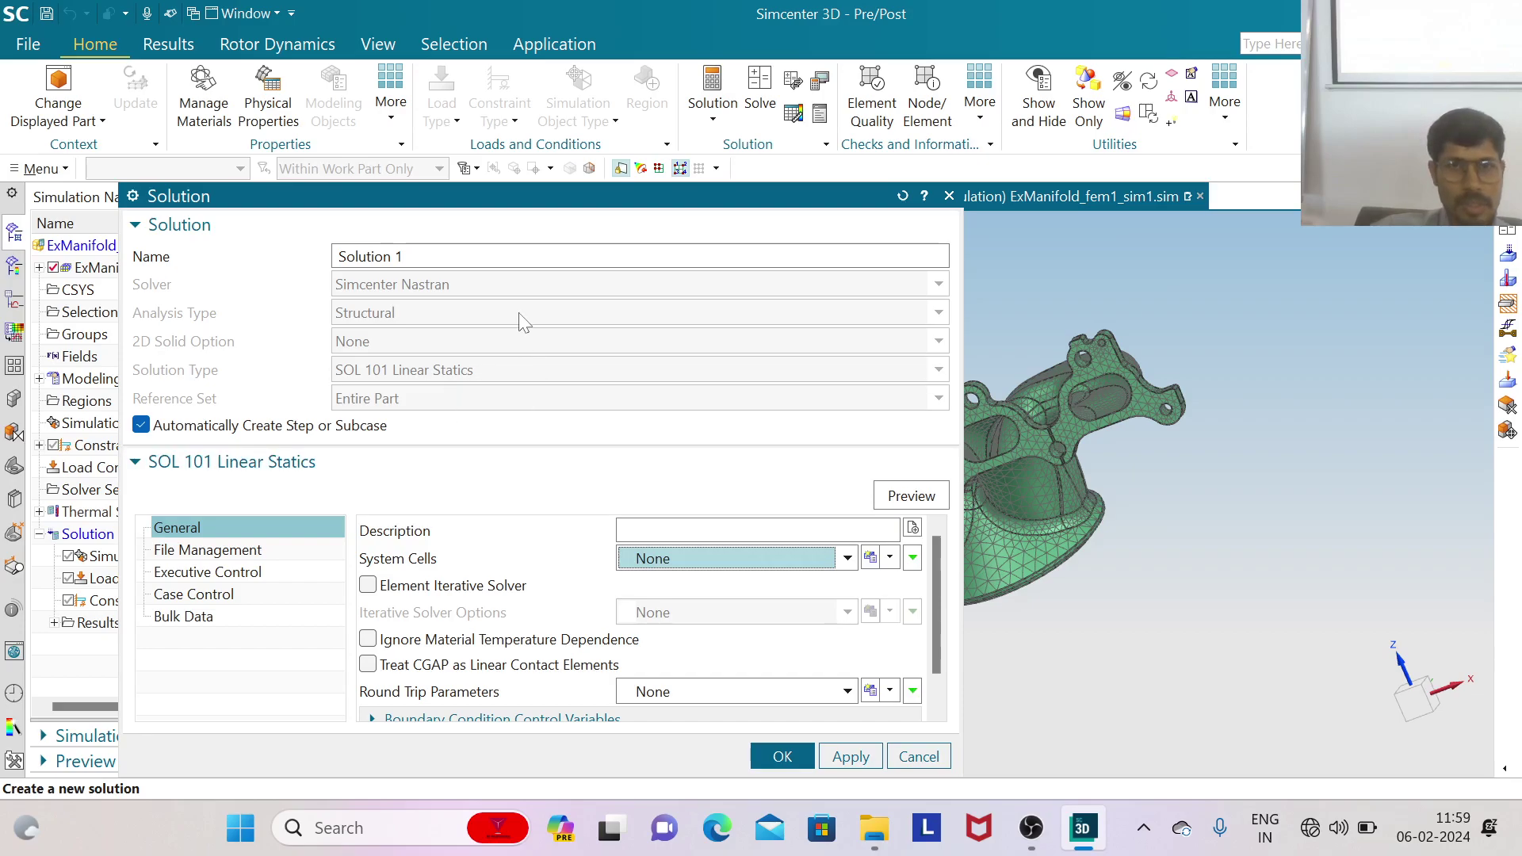
Enable the Element Iterative Solver for the linear statics solution, check its Case Control options and accept the settings
{"action": "left_click_drag", "start_coordinate": [534, 194], "coordinate": [525, 92]}
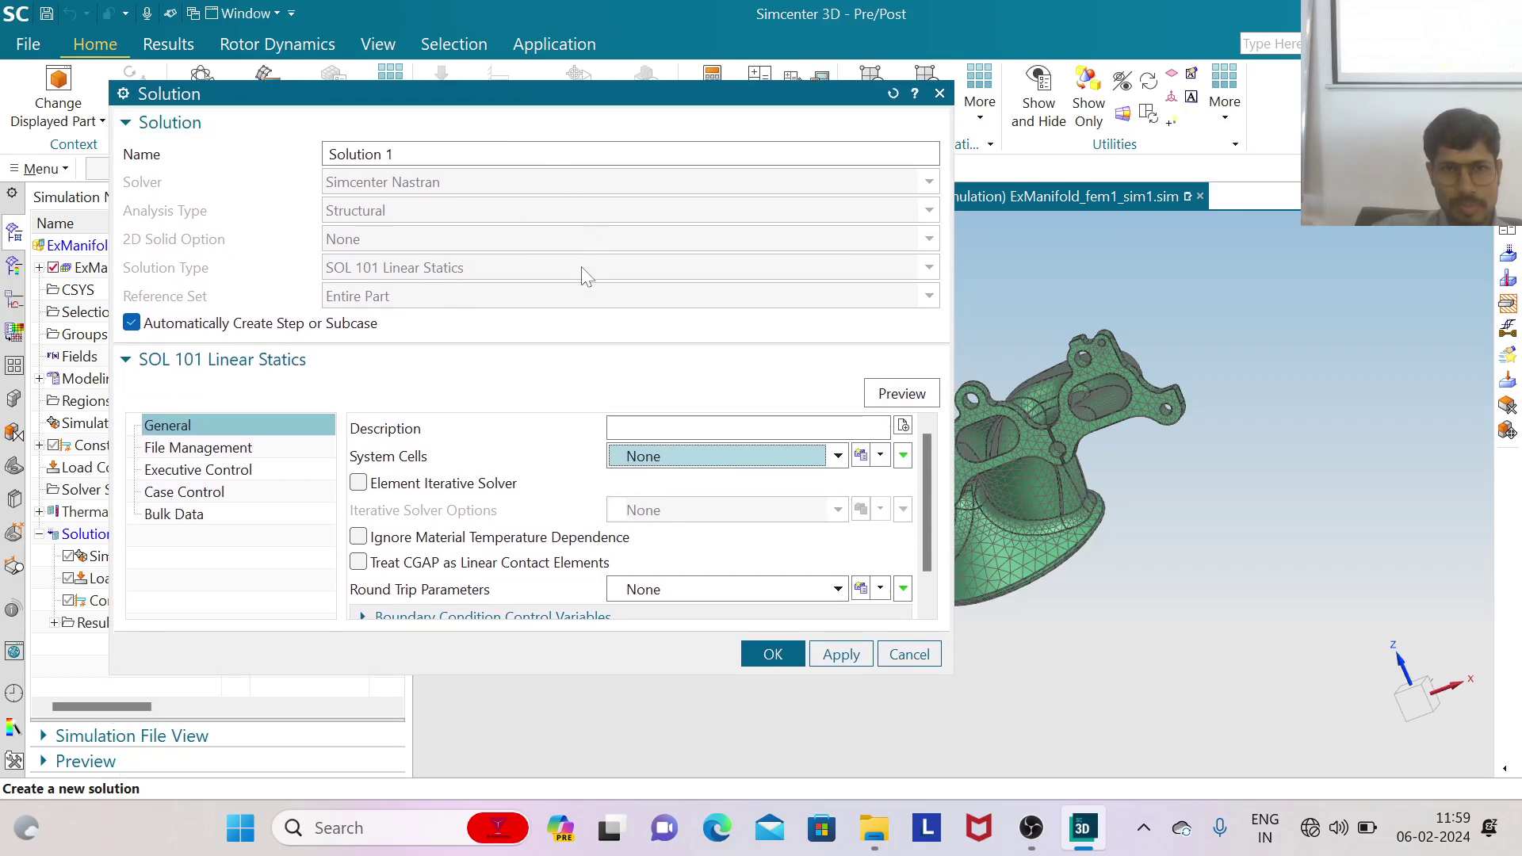
{"action": "left_click", "coordinate": [358, 484]}
{"action": "scroll", "coordinate": [622, 503], "scroll_direction": "down", "scroll_amount": 1}
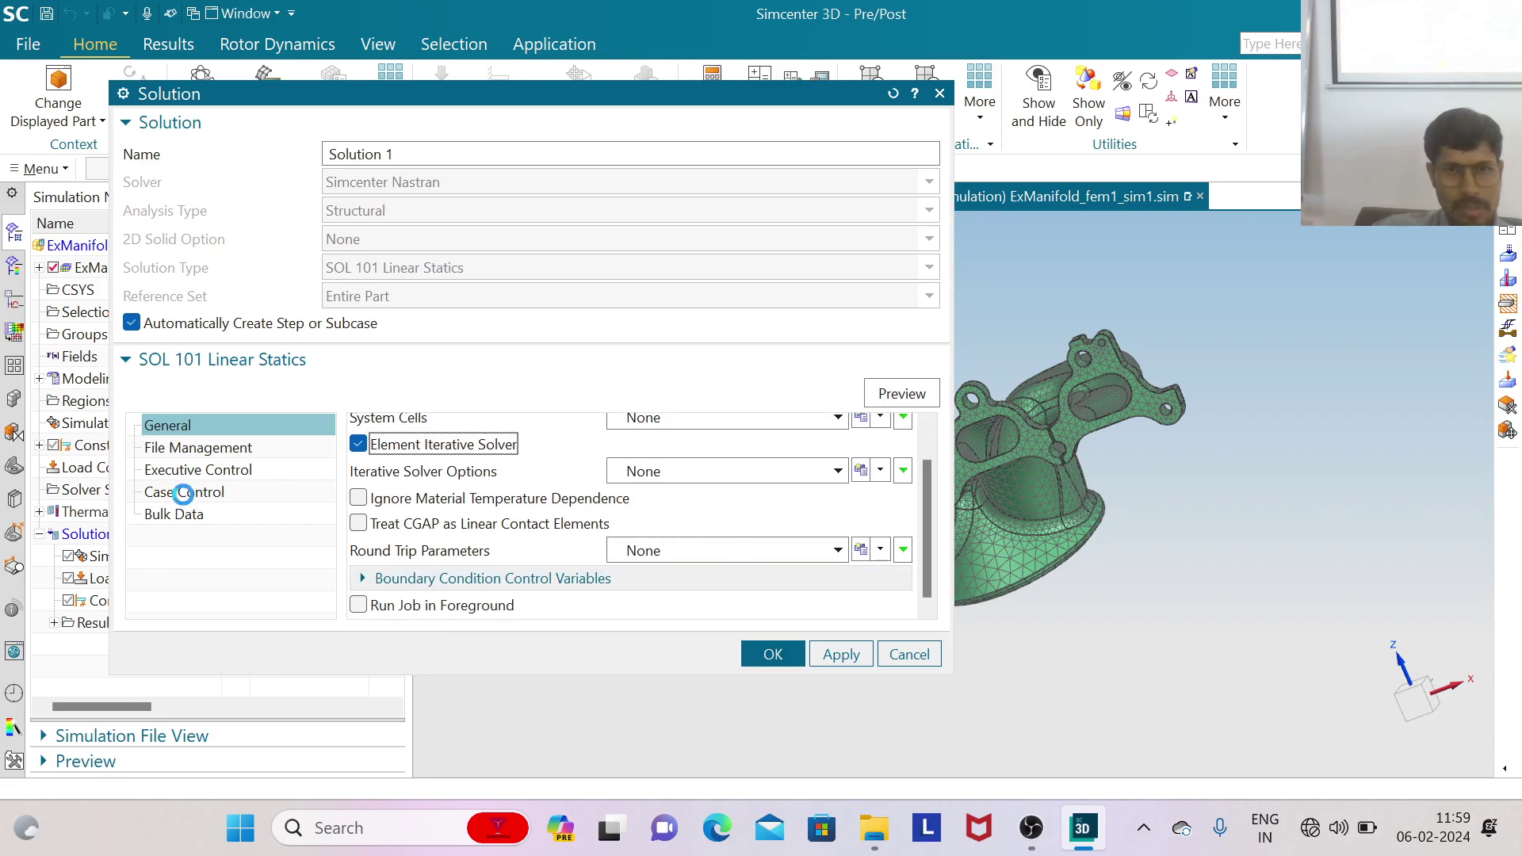
{"action": "left_click", "coordinate": [187, 492]}
{"action": "scroll", "coordinate": [560, 509], "scroll_direction": "down", "scroll_amount": 3}
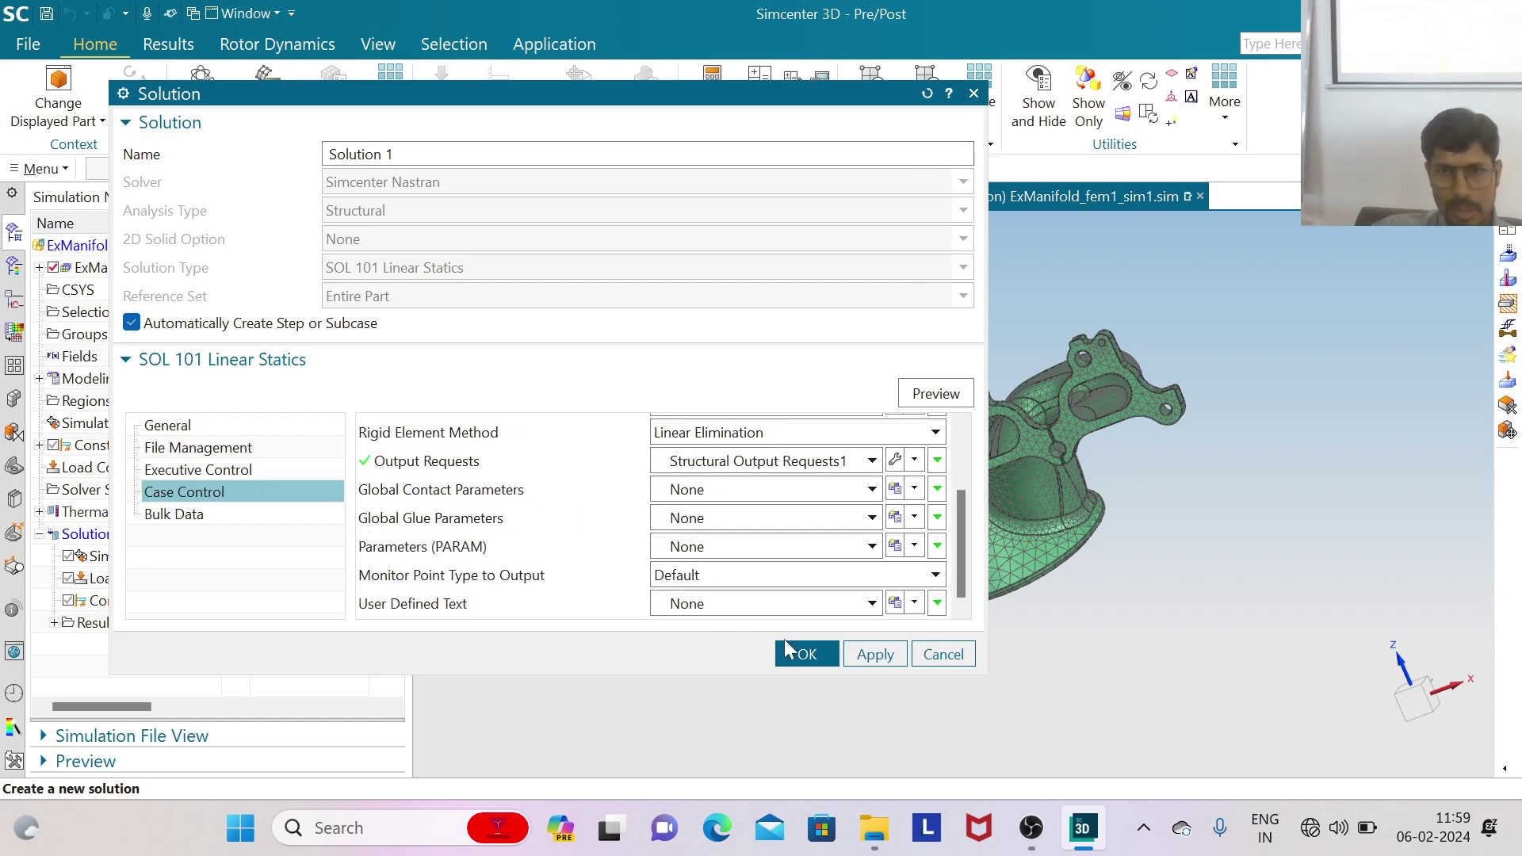
{"action": "left_click", "coordinate": [802, 655]}
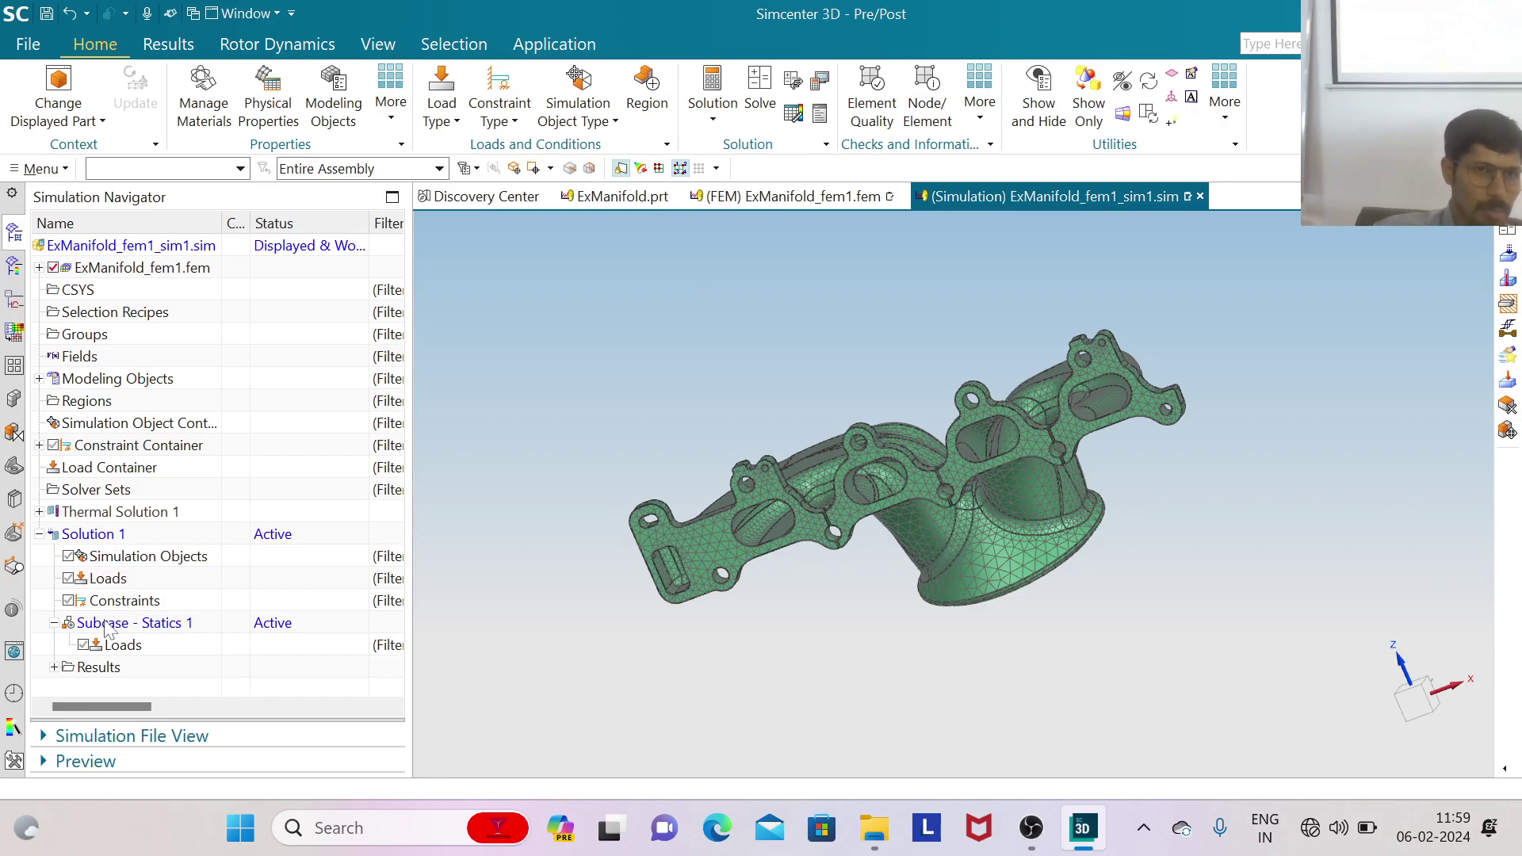
{"action": "left_click", "coordinate": [40, 512]}
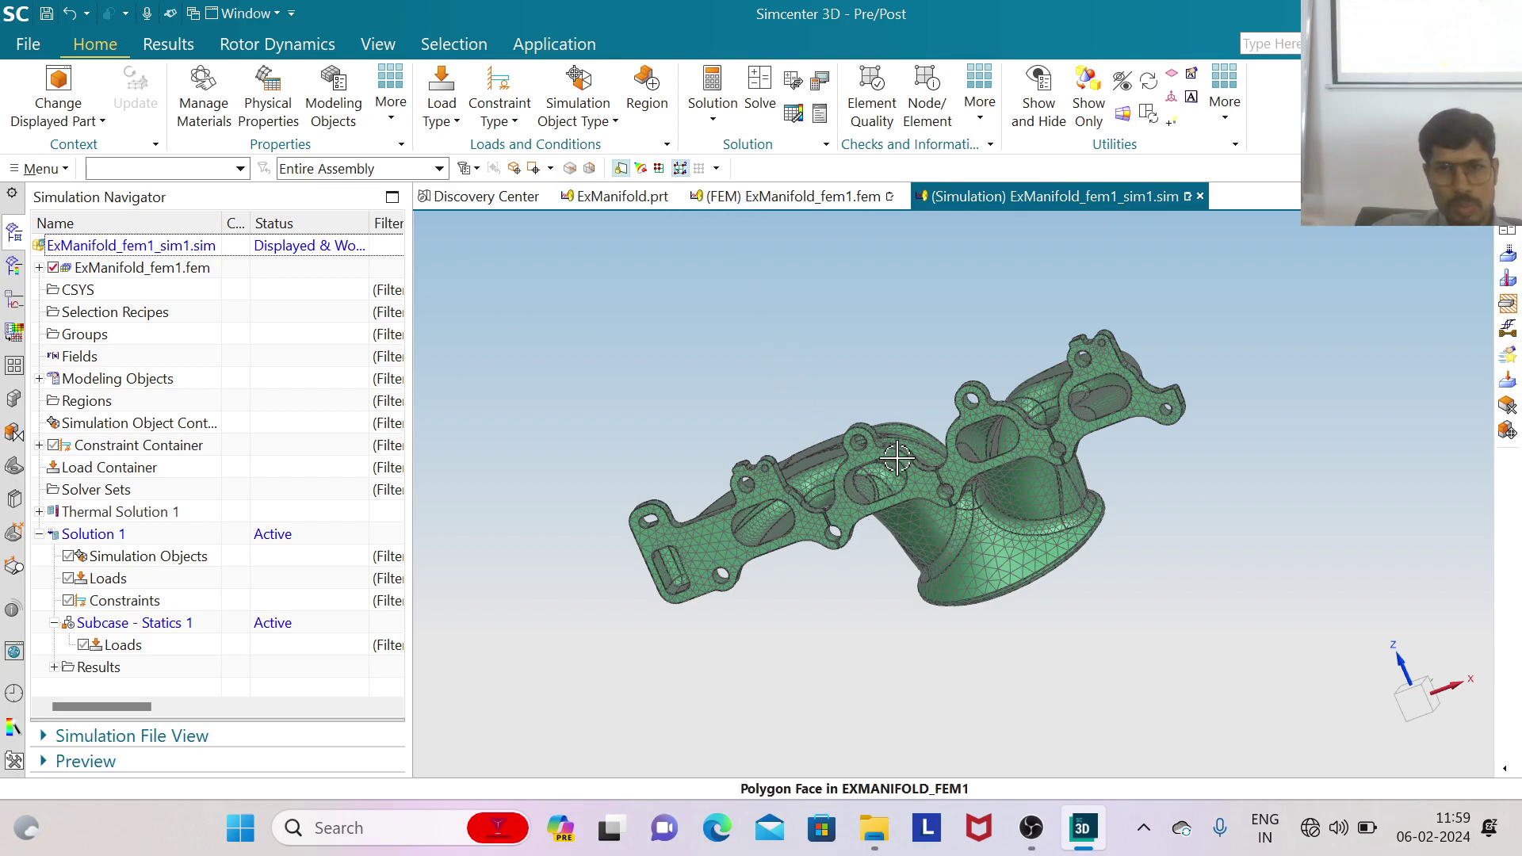
{"action": "scroll", "coordinate": [780, 520], "scroll_direction": "up", "scroll_amount": 3}
{"action": "scroll", "coordinate": [668, 545], "scroll_direction": "down", "scroll_amount": 2}
{"action": "scroll", "coordinate": [683, 547], "scroll_direction": "up", "scroll_amount": 2}
{"action": "scroll", "coordinate": [634, 595], "scroll_direction": "down", "scroll_amount": 2}
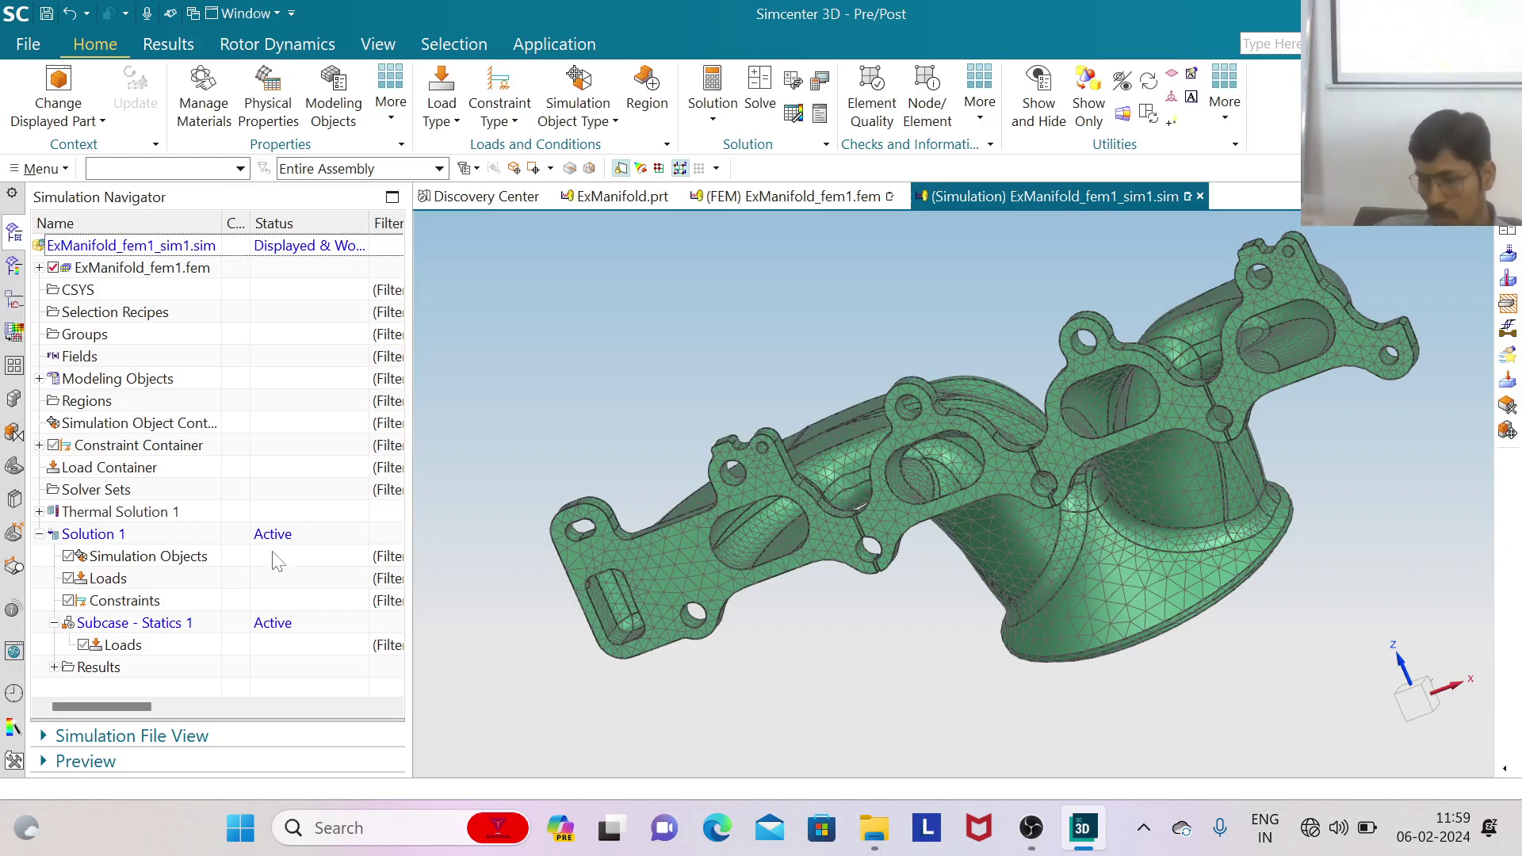
Plot the nodal temperature from Thermal Solution 1's results and return to the simulation model
{"action": "left_click", "coordinate": [38, 512]}
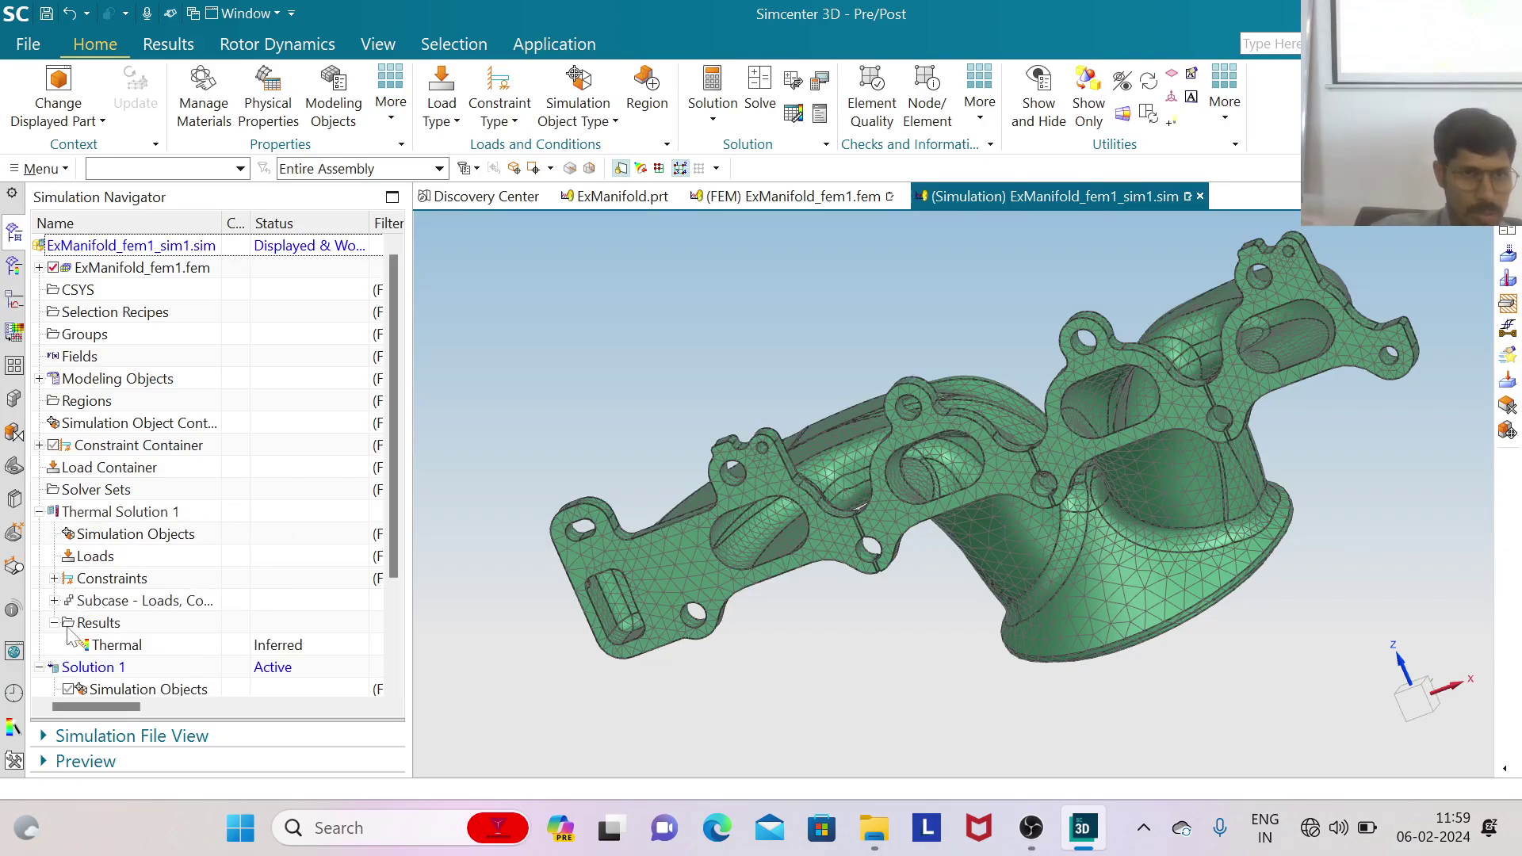
{"action": "double_click", "coordinate": [111, 646]}
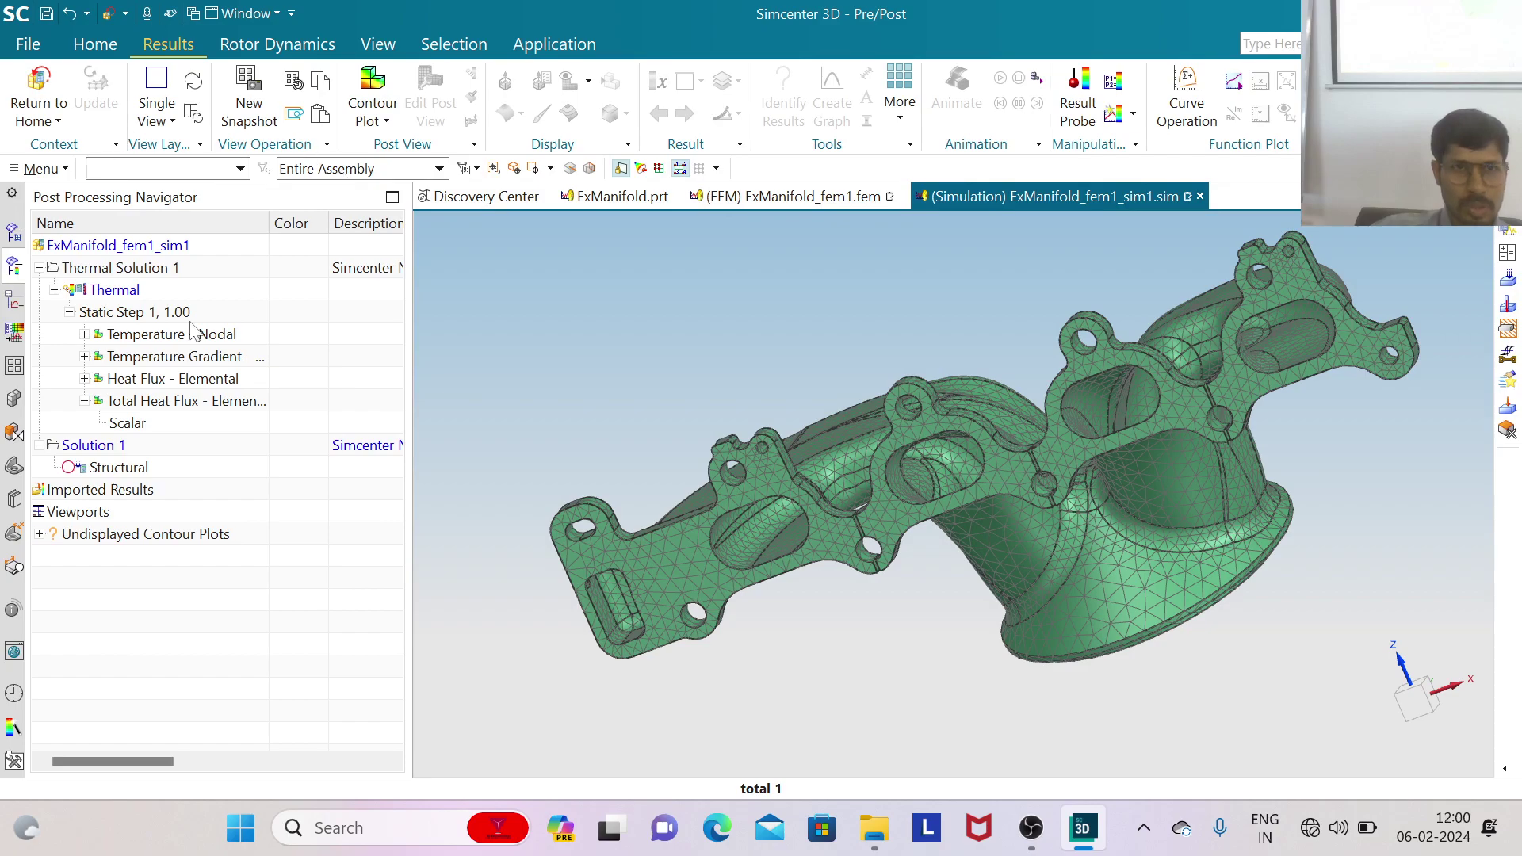
{"action": "left_click", "coordinate": [85, 334]}
{"action": "double_click", "coordinate": [145, 335]}
{"action": "scroll", "coordinate": [1086, 603], "scroll_direction": "down", "scroll_amount": 3}
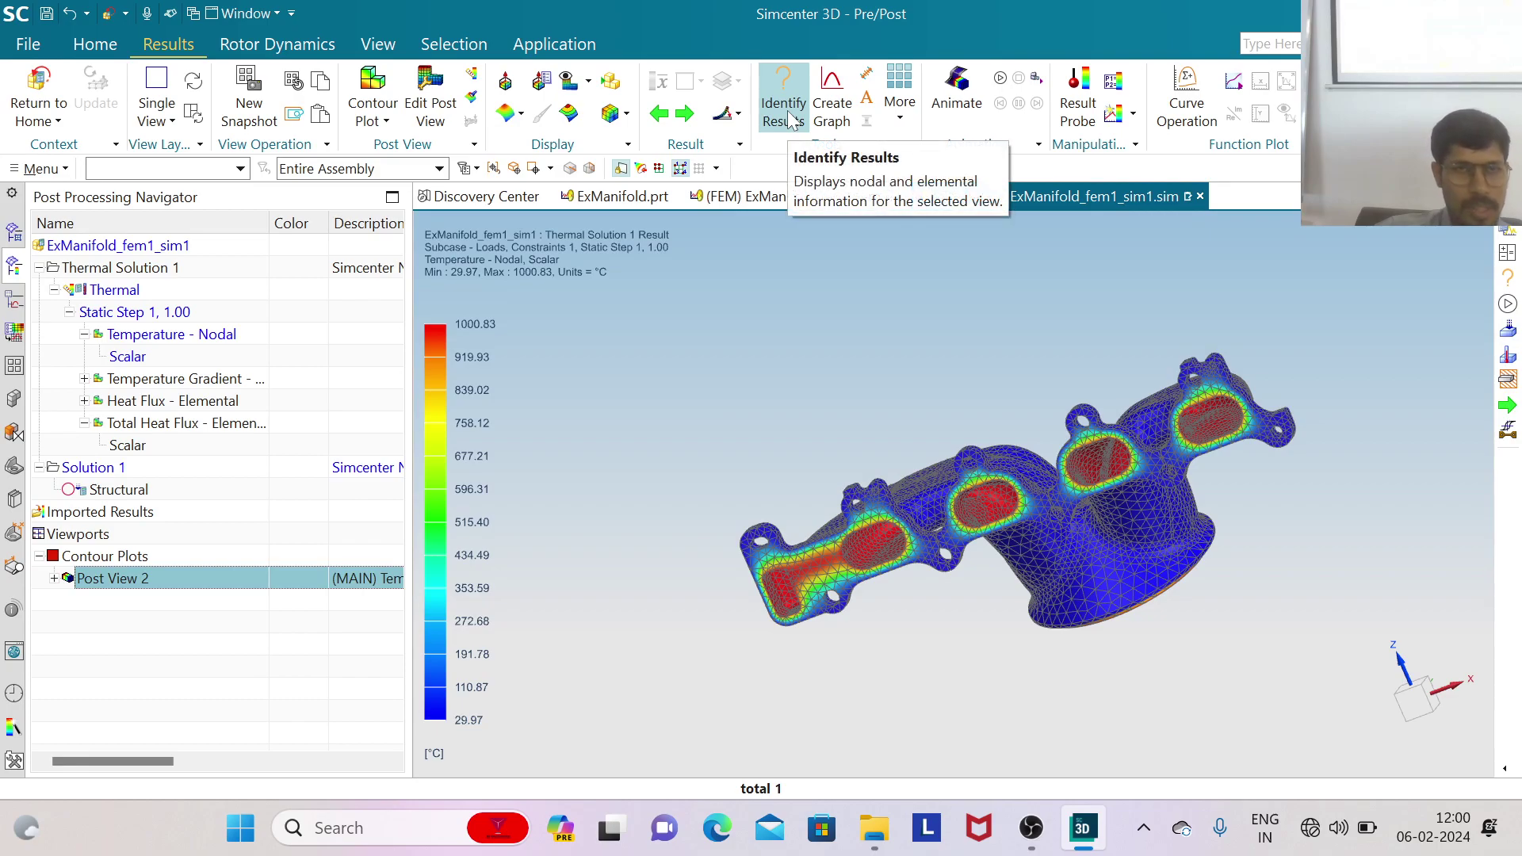
{"action": "left_click", "coordinate": [38, 94]}
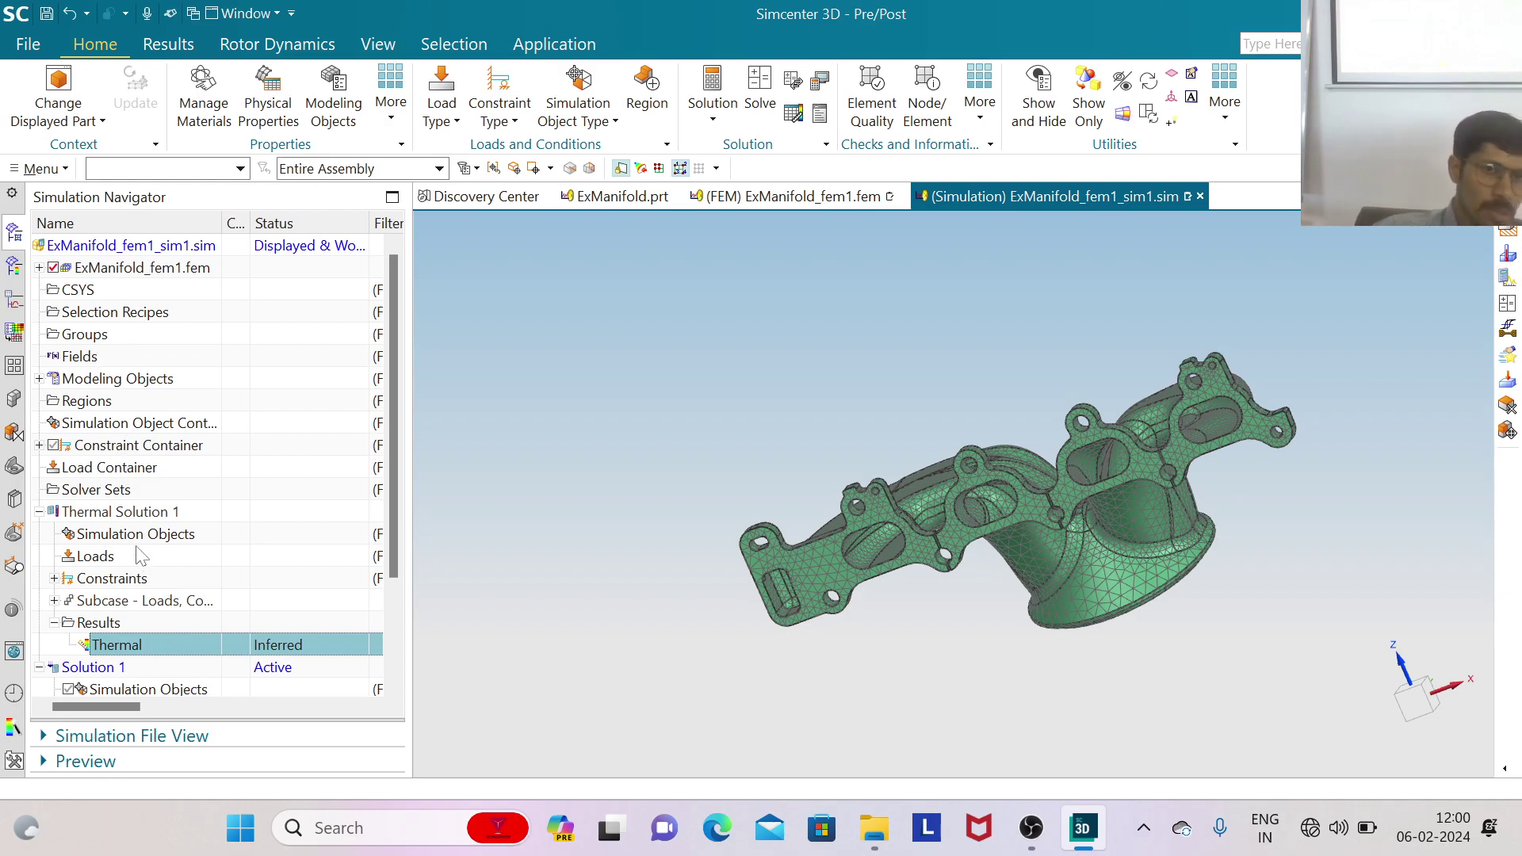
{"action": "scroll", "coordinate": [117, 600], "scroll_direction": "down", "scroll_amount": 2}
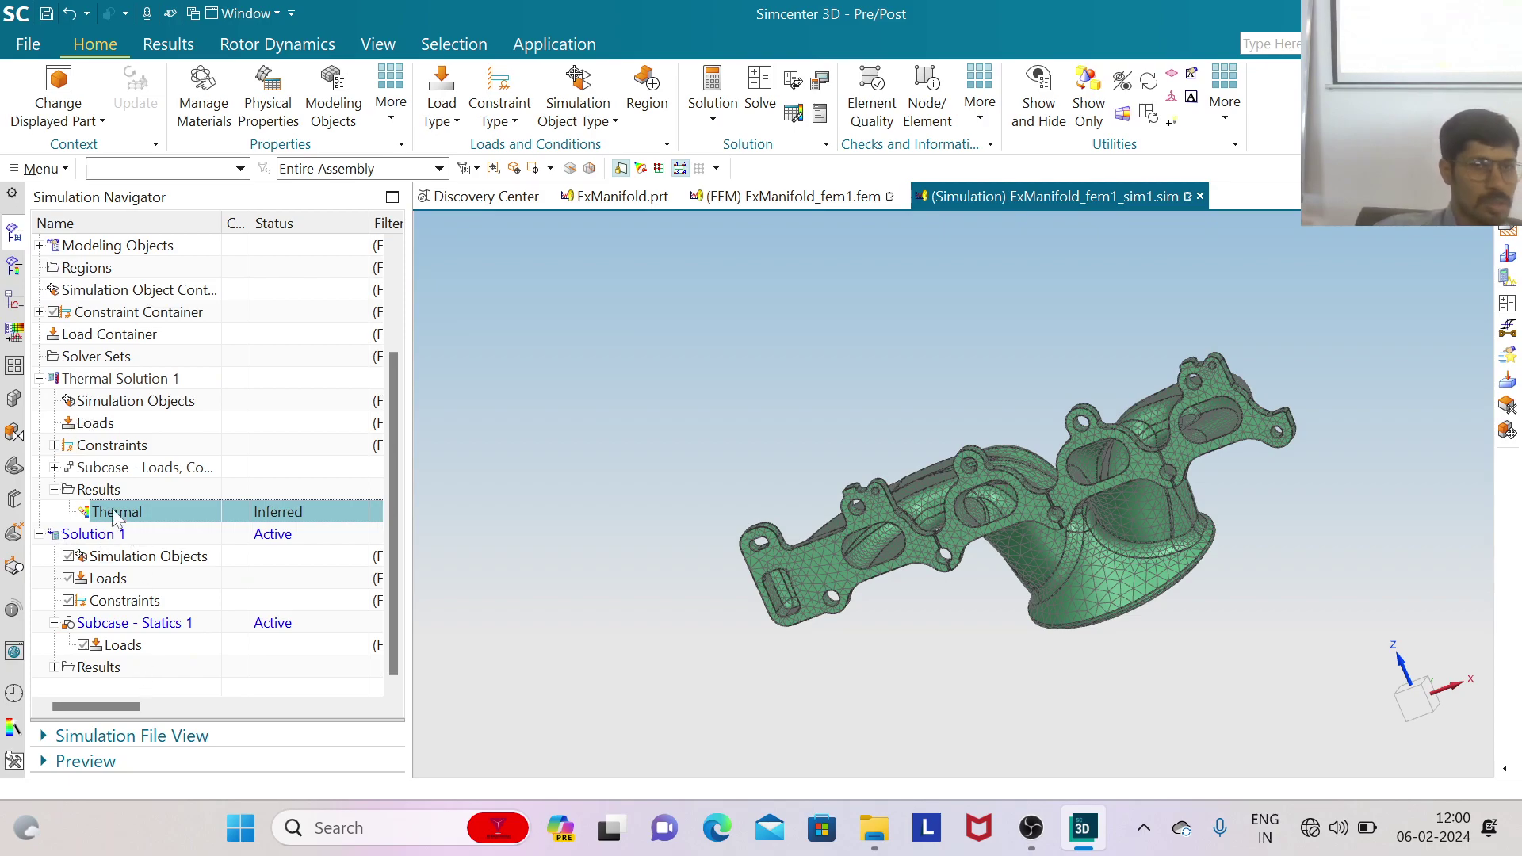
{"action": "scroll", "coordinate": [109, 382], "scroll_direction": "up", "scroll_amount": 1}
{"action": "scroll", "coordinate": [88, 349], "scroll_direction": "up", "scroll_amount": 1}
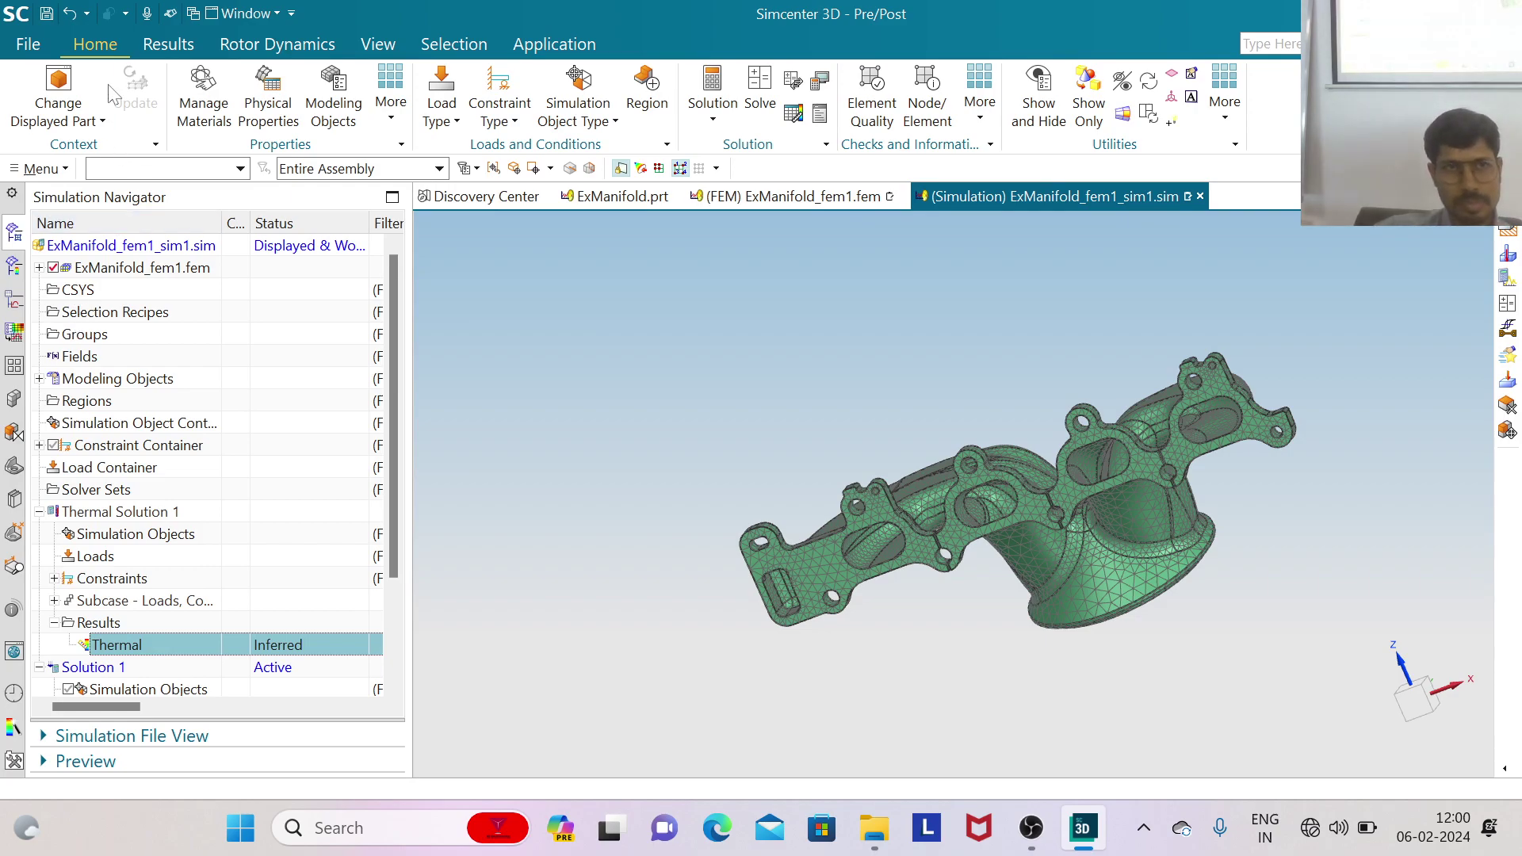
Display Thermal Solution 1's nodal temperature and identify the results of all manifold nodes with the Box(All) pick method
{"action": "double_click", "coordinate": [139, 647]}
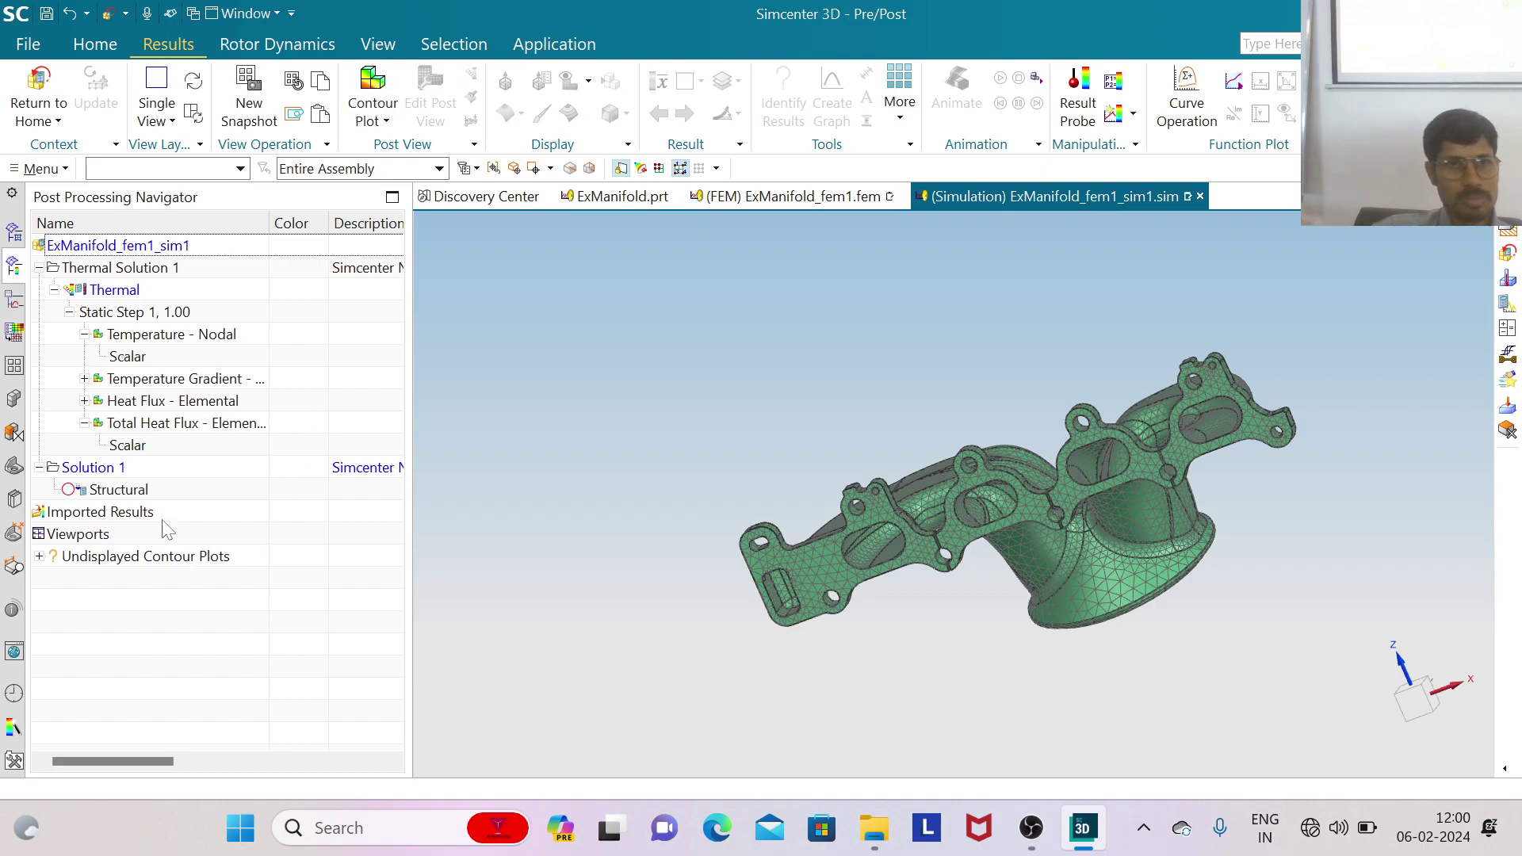
{"action": "double_click", "coordinate": [133, 335]}
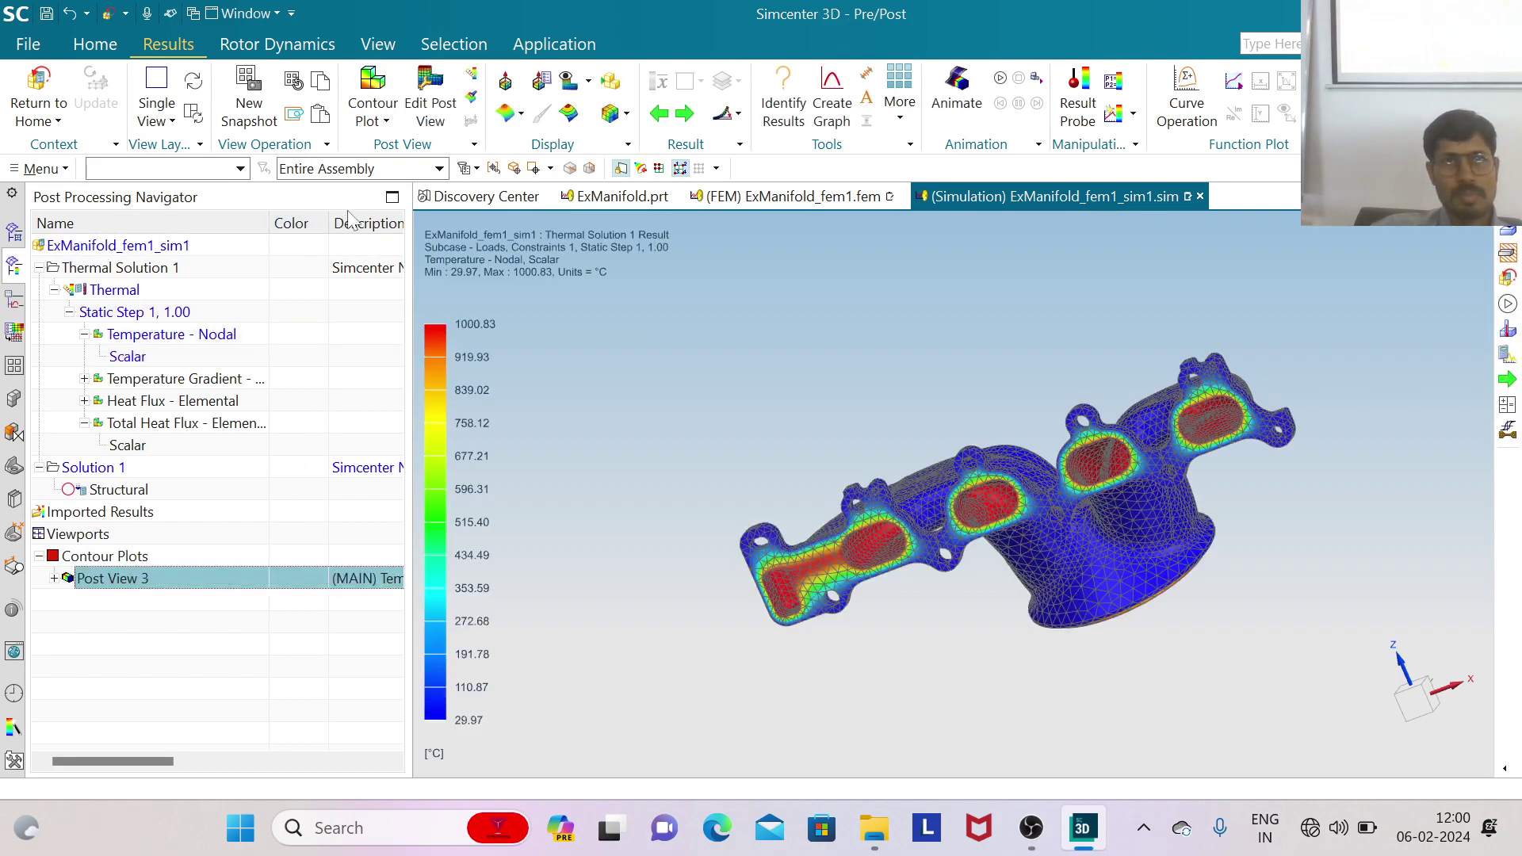
{"action": "left_click", "coordinate": [784, 94]}
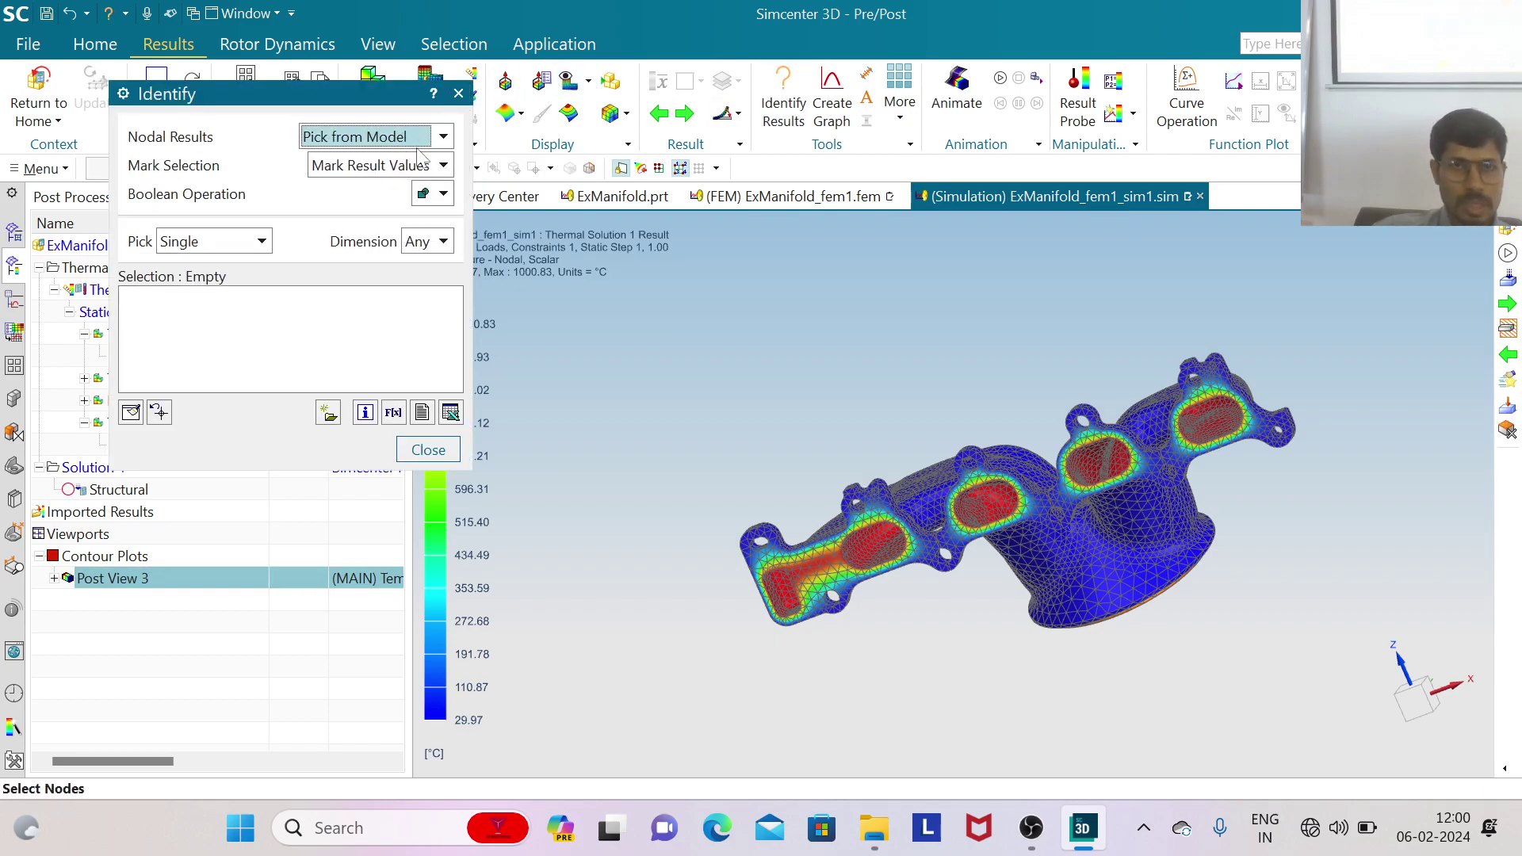
{"action": "left_click", "coordinate": [262, 242]}
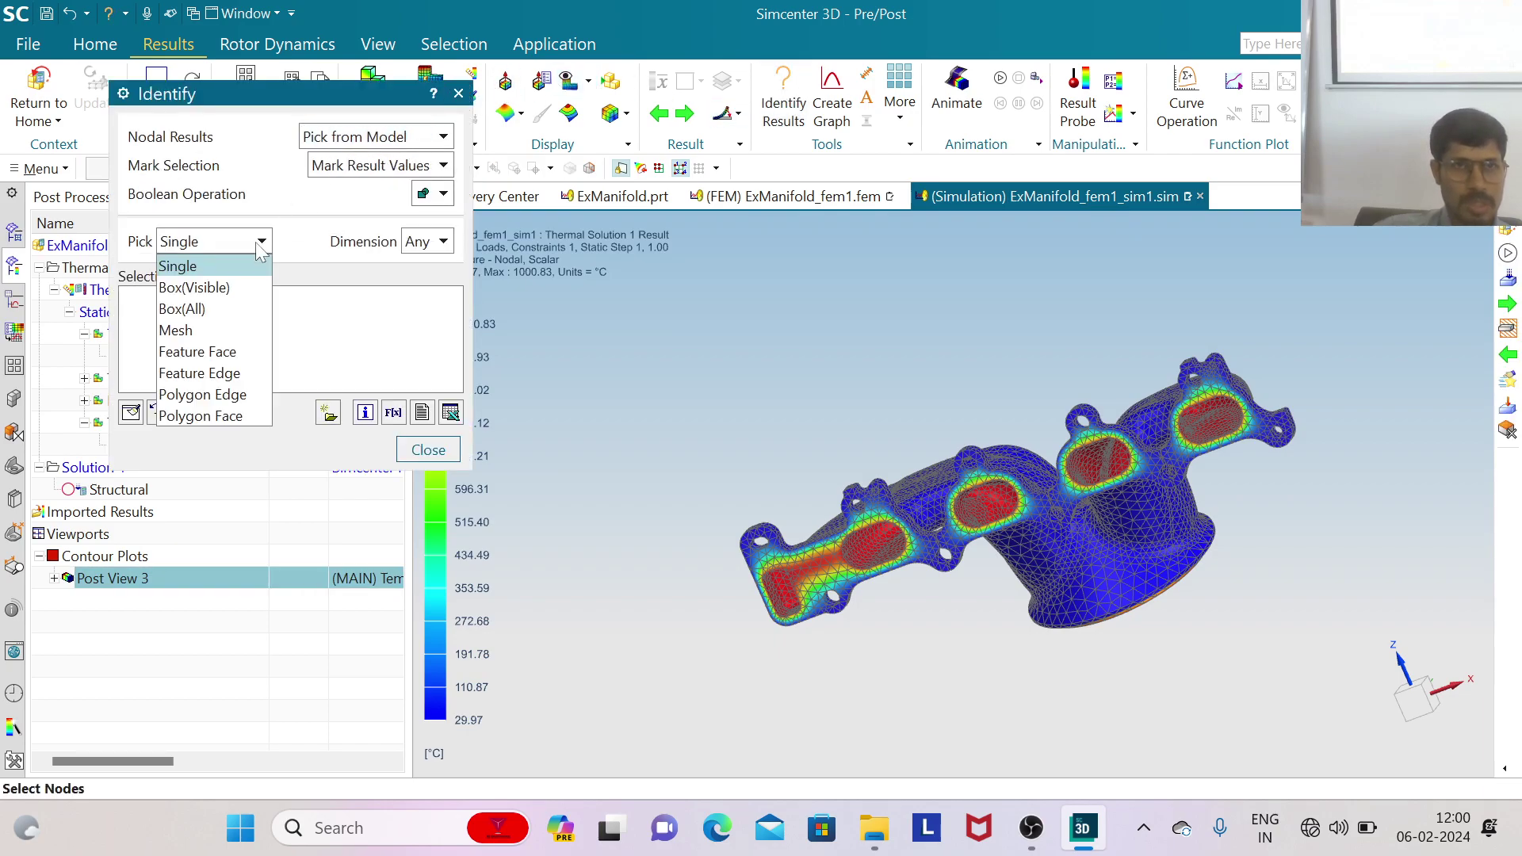
{"action": "left_click", "coordinate": [245, 311]}
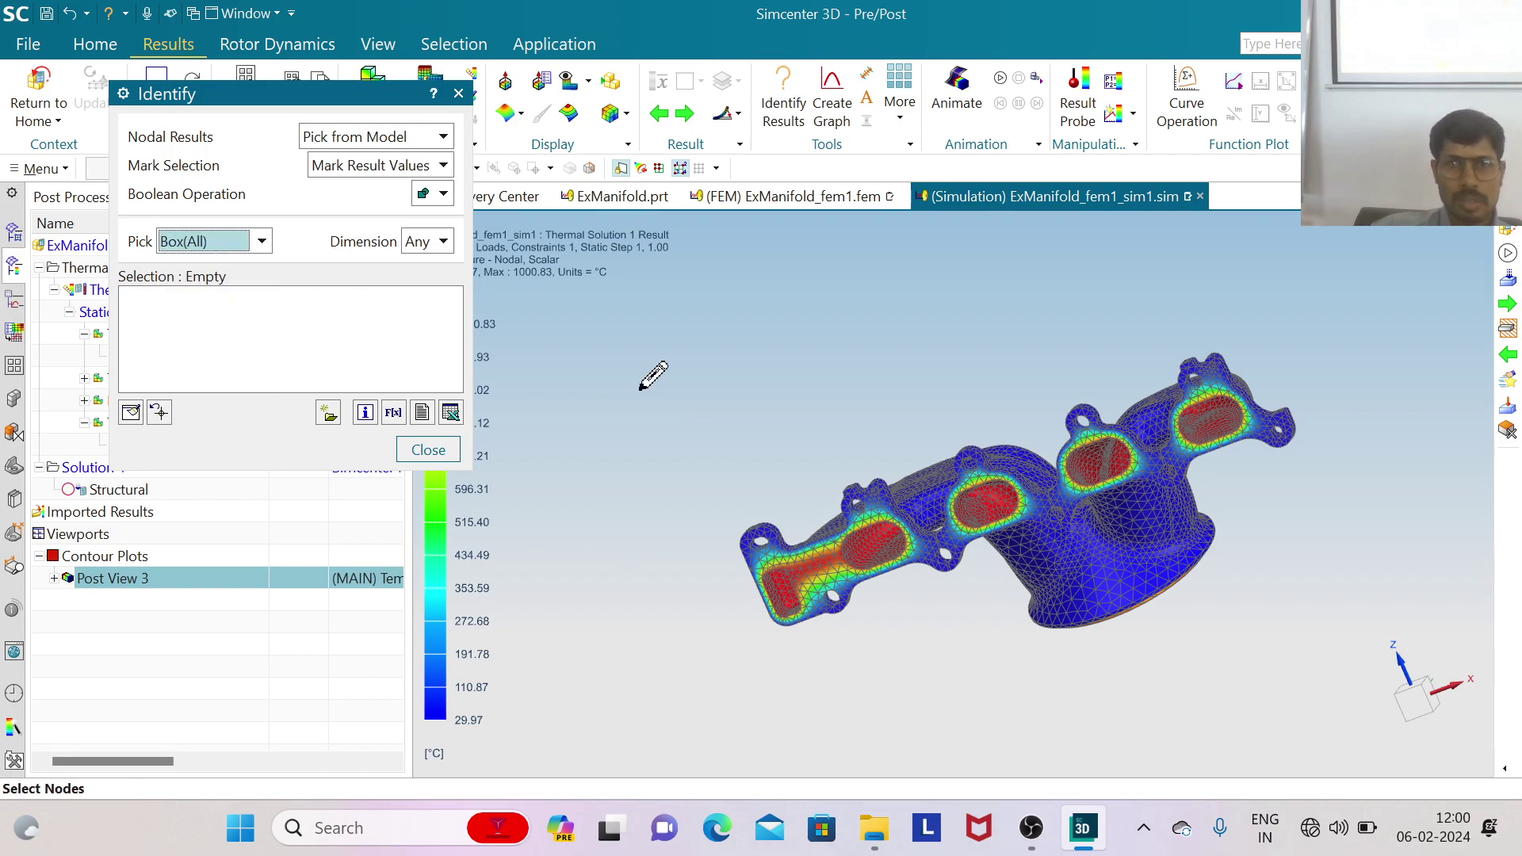
{"action": "scroll", "coordinate": [949, 359], "scroll_direction": "down", "scroll_amount": 2}
{"action": "scroll", "coordinate": [950, 358], "scroll_direction": "down", "scroll_amount": 1}
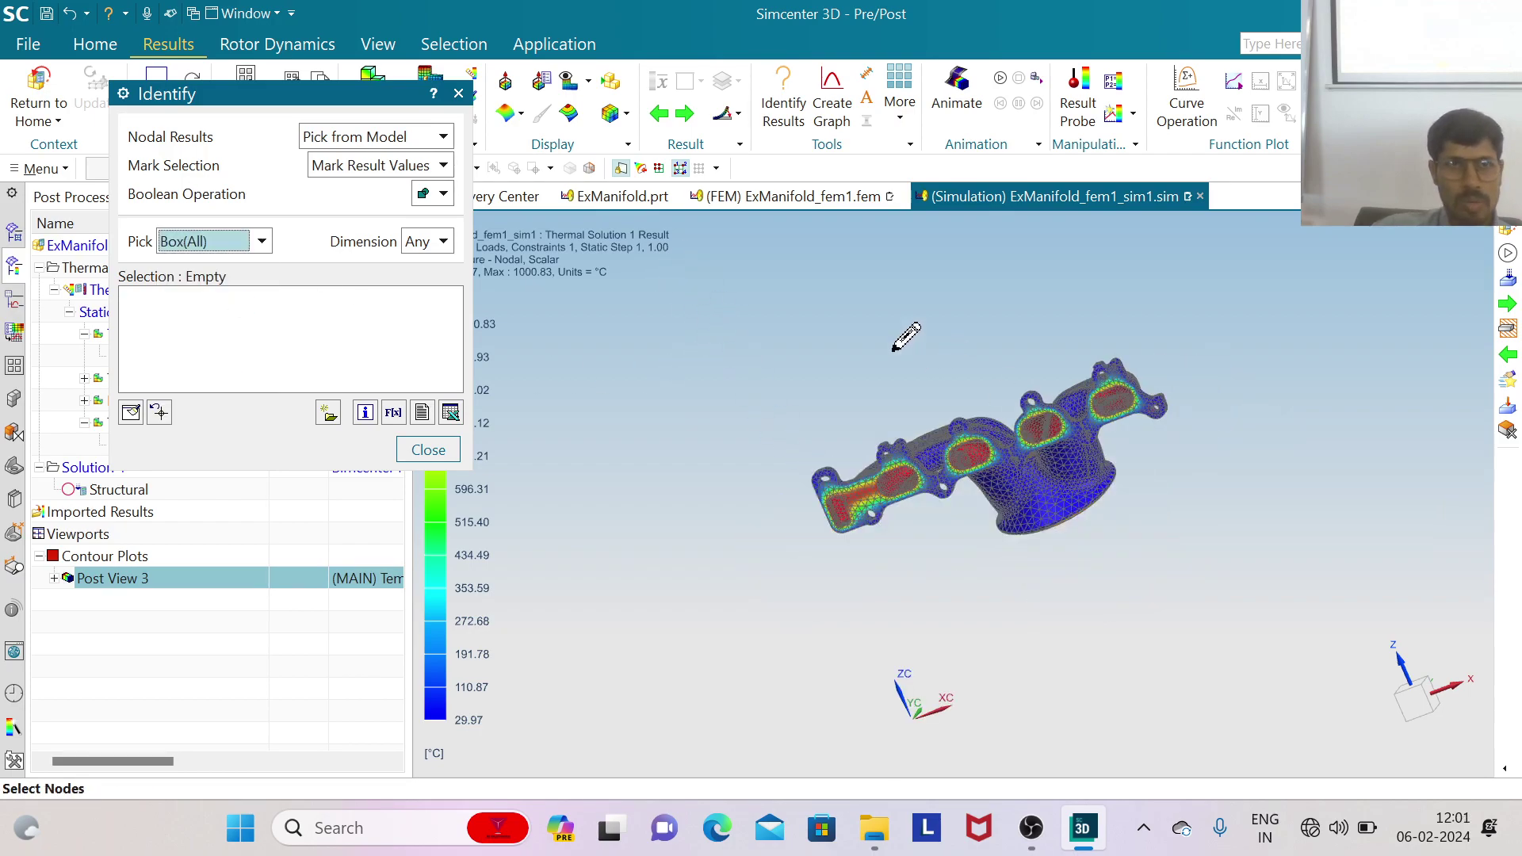
{"action": "left_click_drag", "start_coordinate": [715, 287], "coordinate": [1225, 644]}
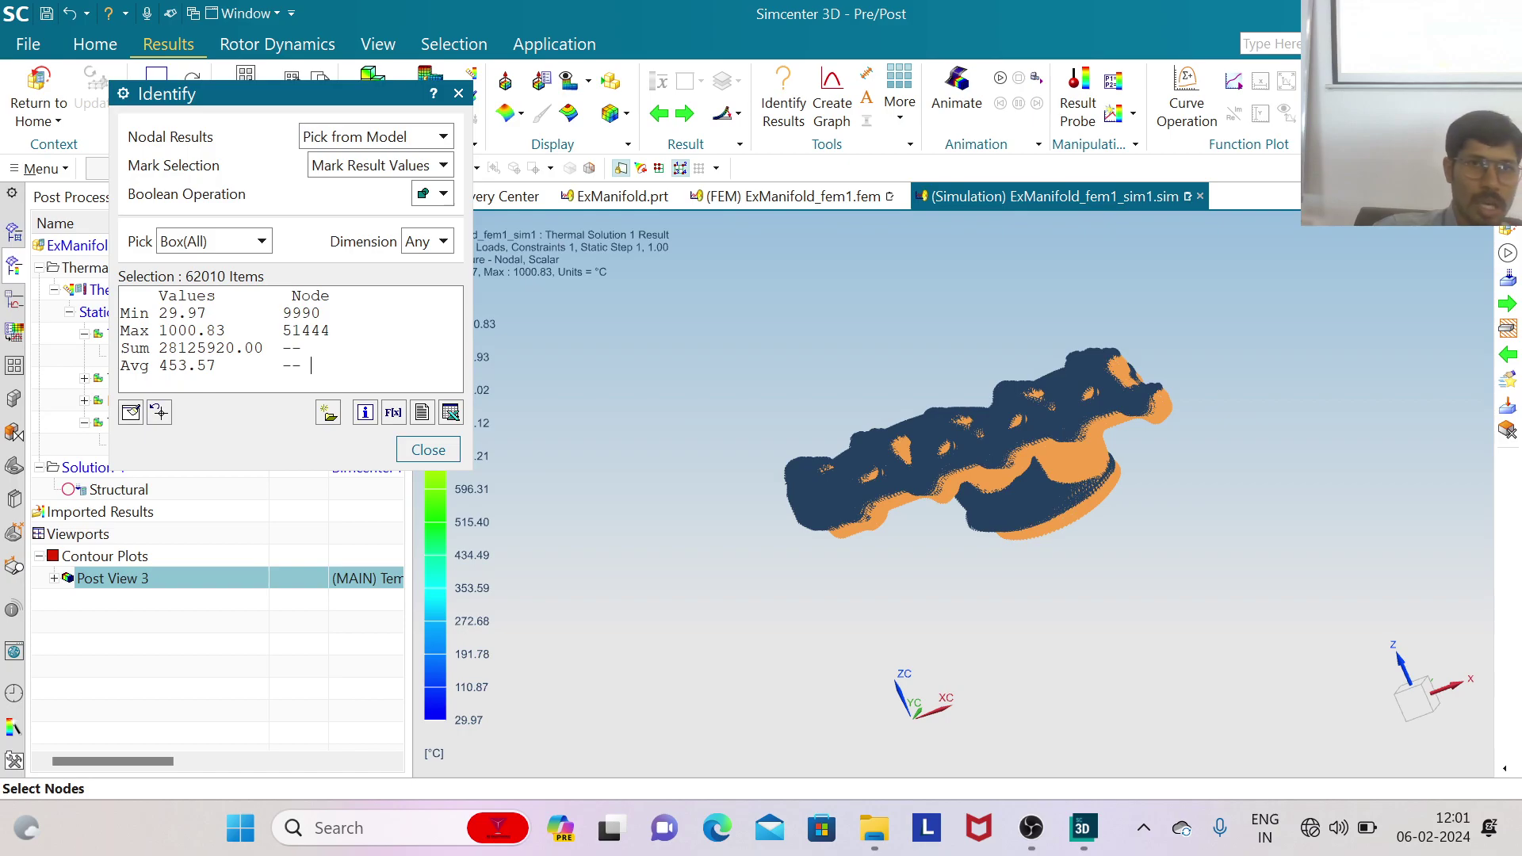
Create a temperature table field from the identified nodal results, with a Cartesian independent domain and a Global spatial map
{"action": "left_click", "coordinate": [394, 413]}
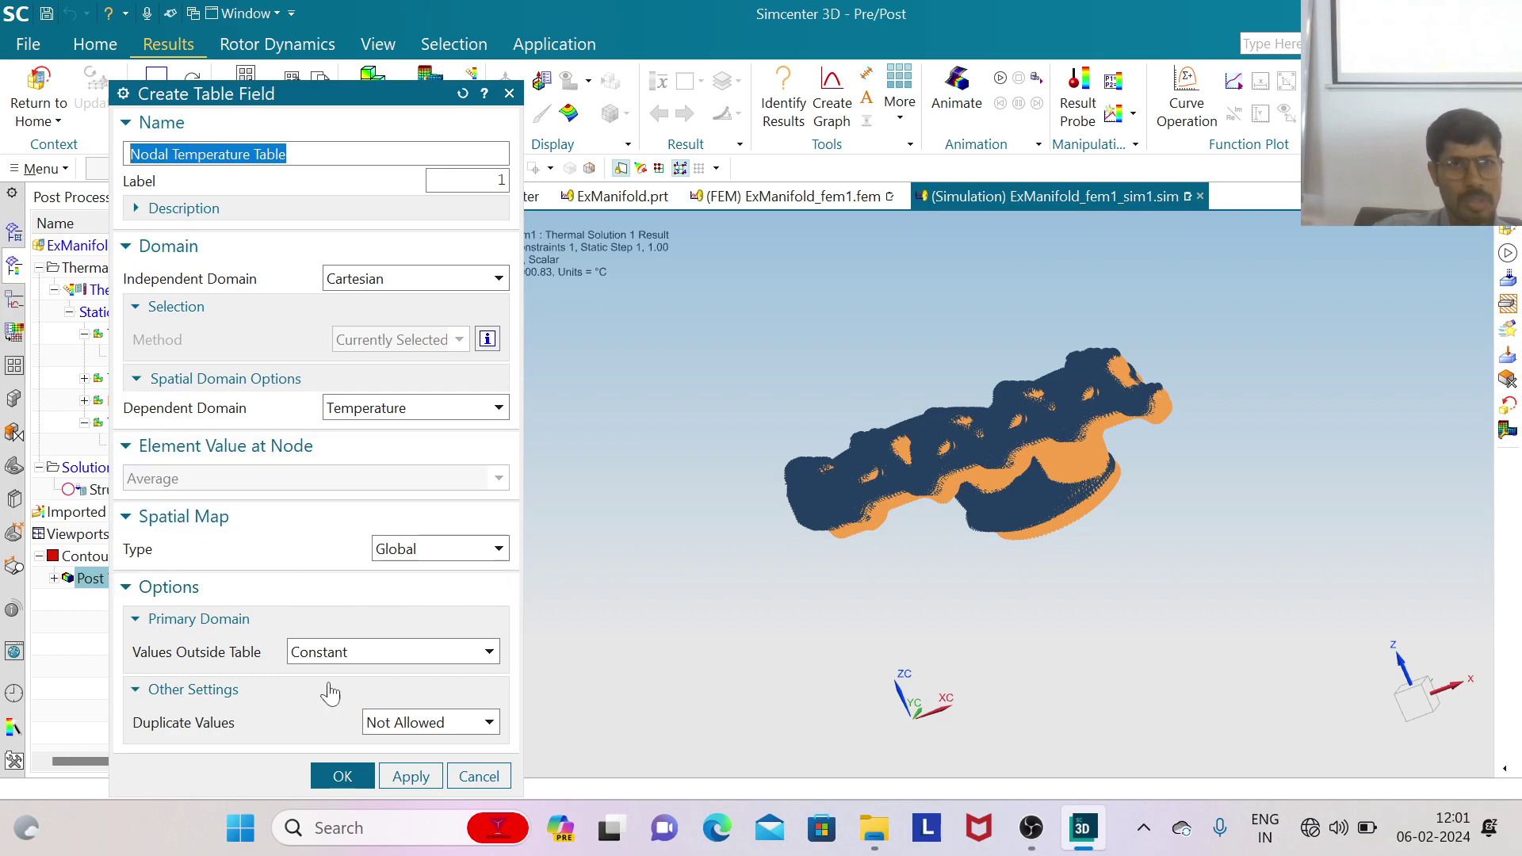
{"action": "left_click", "coordinate": [343, 776]}
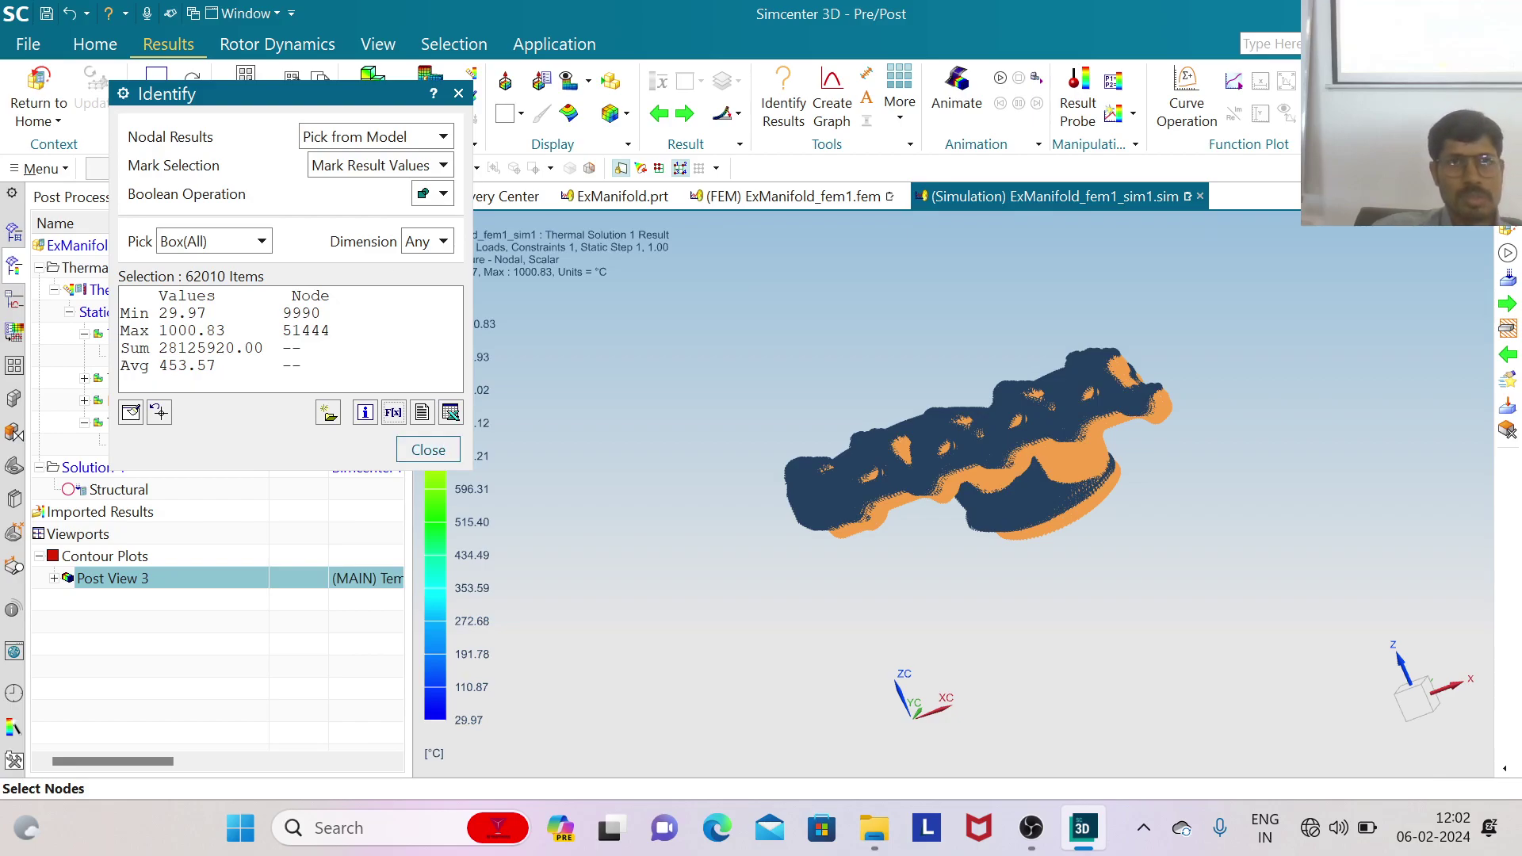
{"action": "left_click", "coordinate": [443, 143]}
{"action": "left_click", "coordinate": [443, 159]}
{"action": "left_click", "coordinate": [443, 167]}
{"action": "left_click", "coordinate": [436, 168]}
{"action": "left_click", "coordinate": [446, 196]}
{"action": "left_click", "coordinate": [445, 195]}
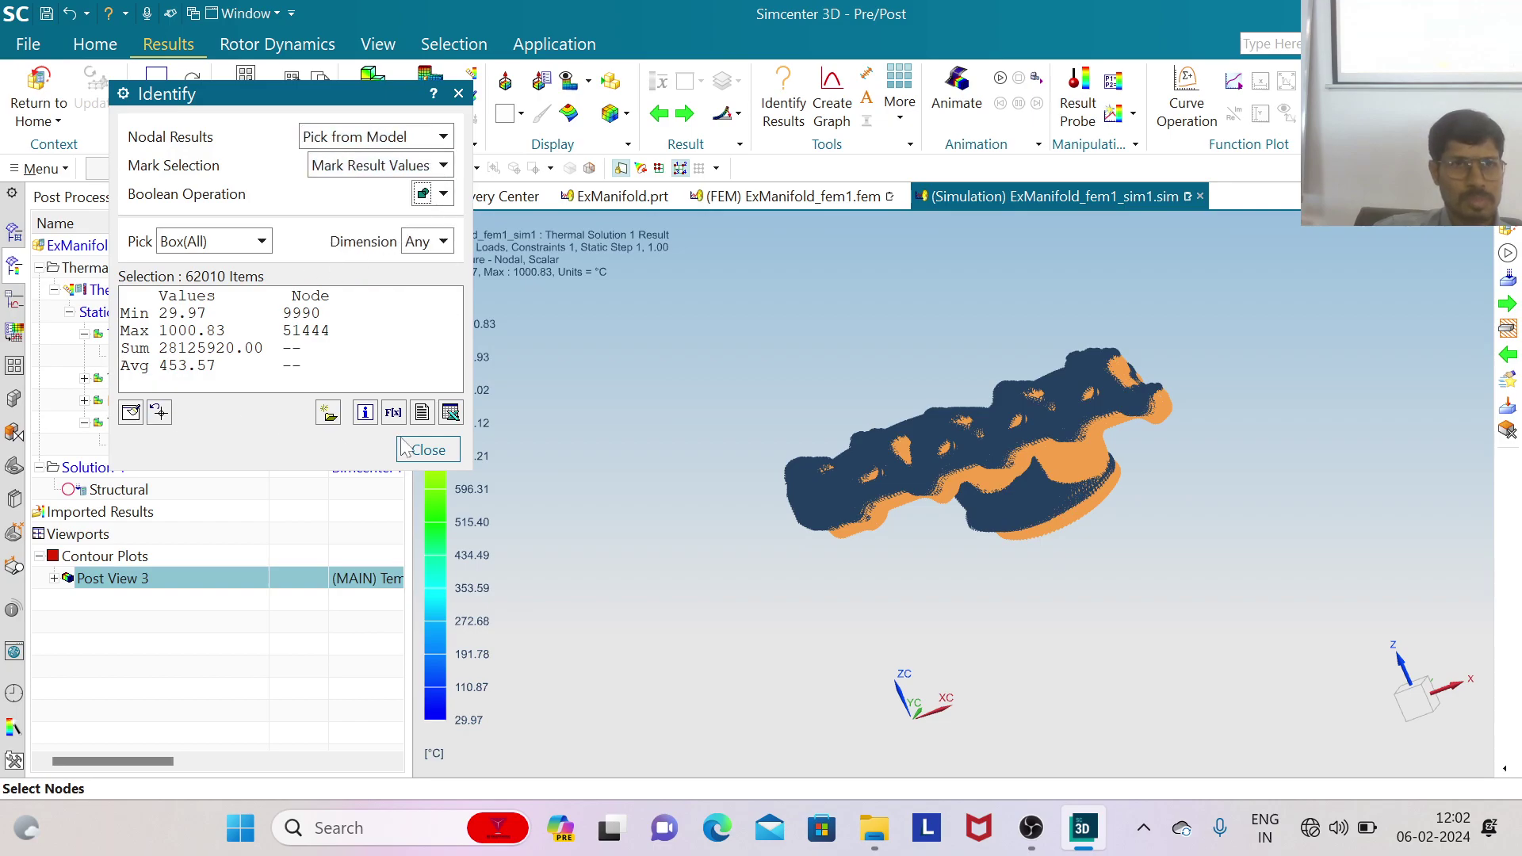
Finish identifying results, returning to the simulation model, and expand Fields to show the nodal temperature table
{"action": "left_click", "coordinate": [428, 450]}
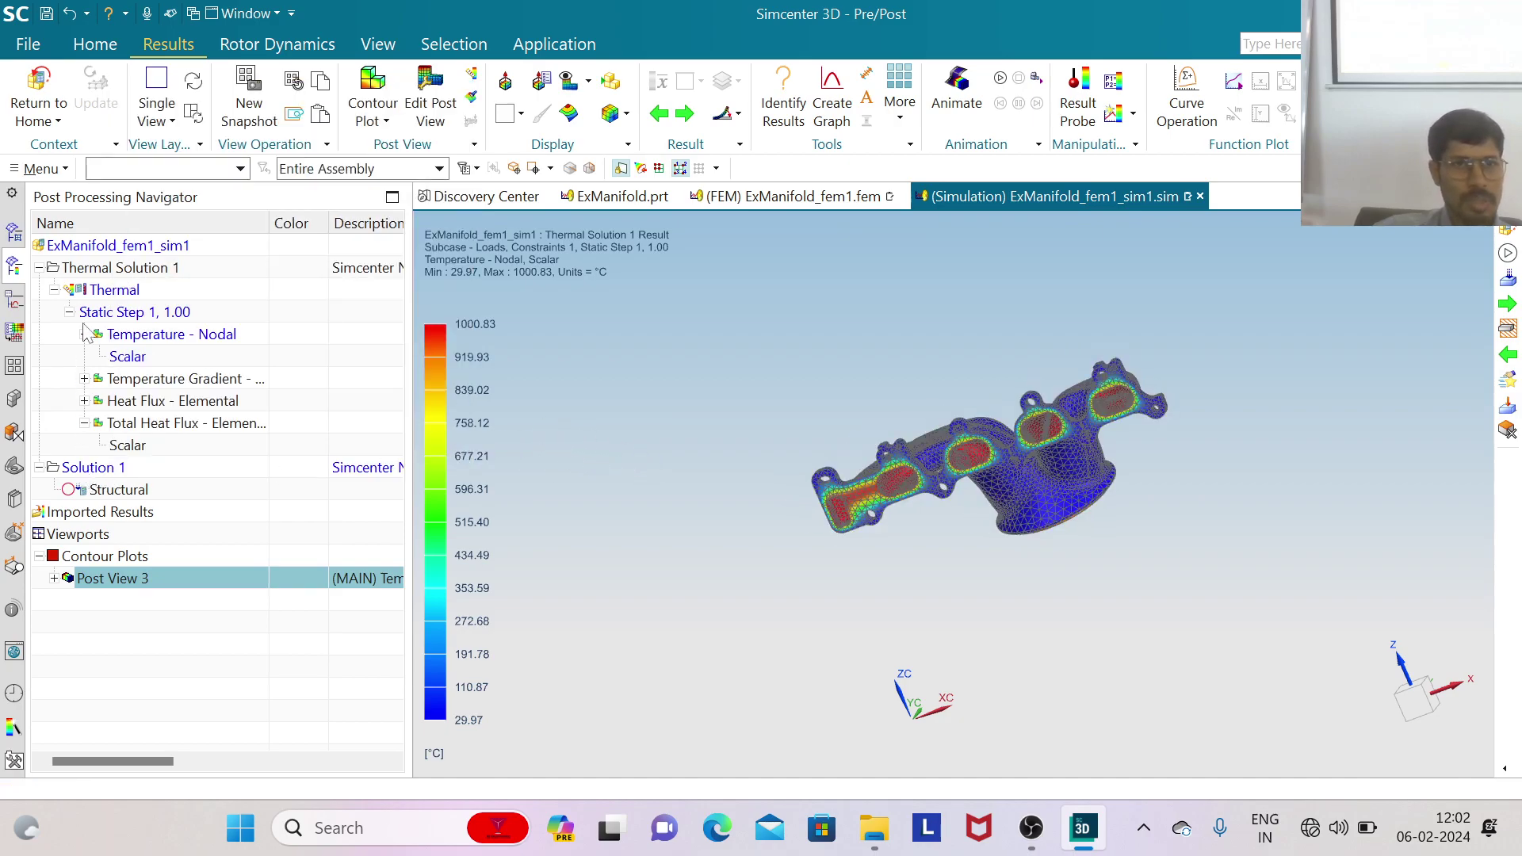
{"action": "left_click", "coordinate": [41, 98]}
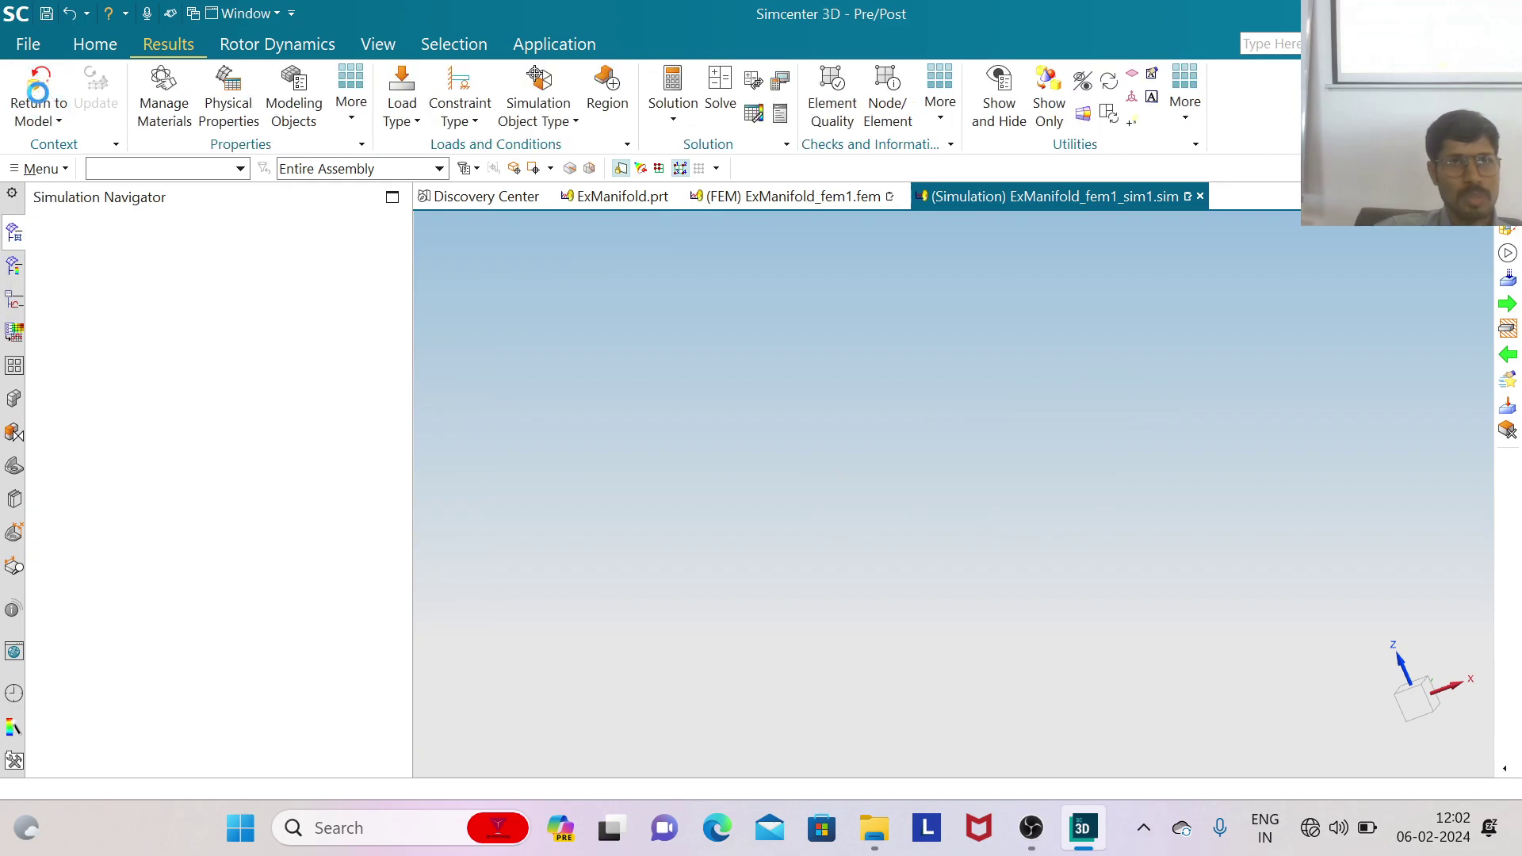
{"action": "left_click", "coordinate": [39, 357]}
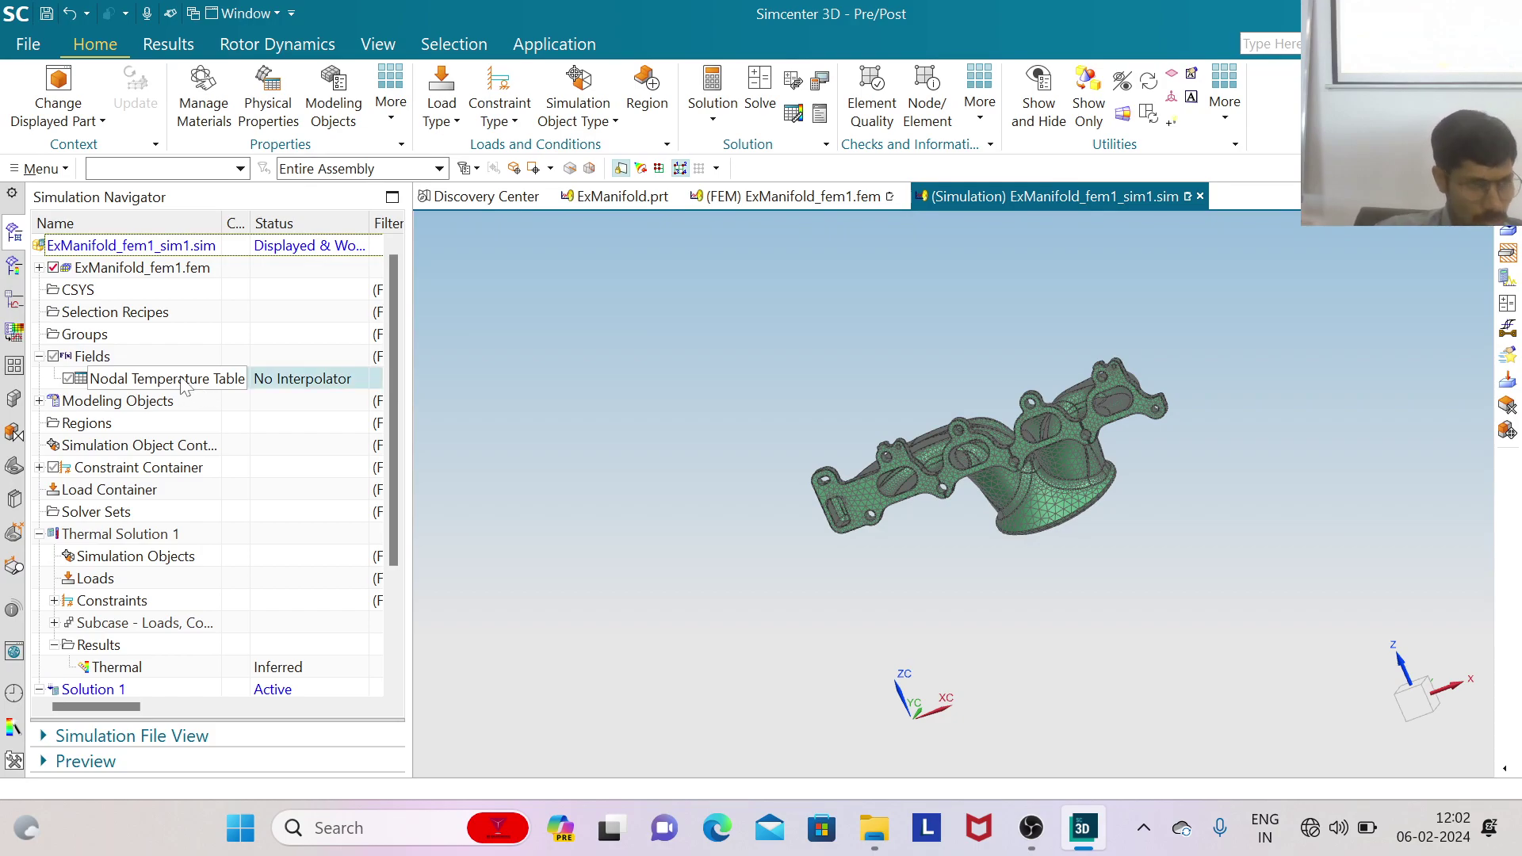
Look over the temperature field and both solutions in the simulation tree, and expand the Results of Solution 1
{"action": "scroll", "coordinate": [143, 373], "scroll_direction": "down", "scroll_amount": 3}
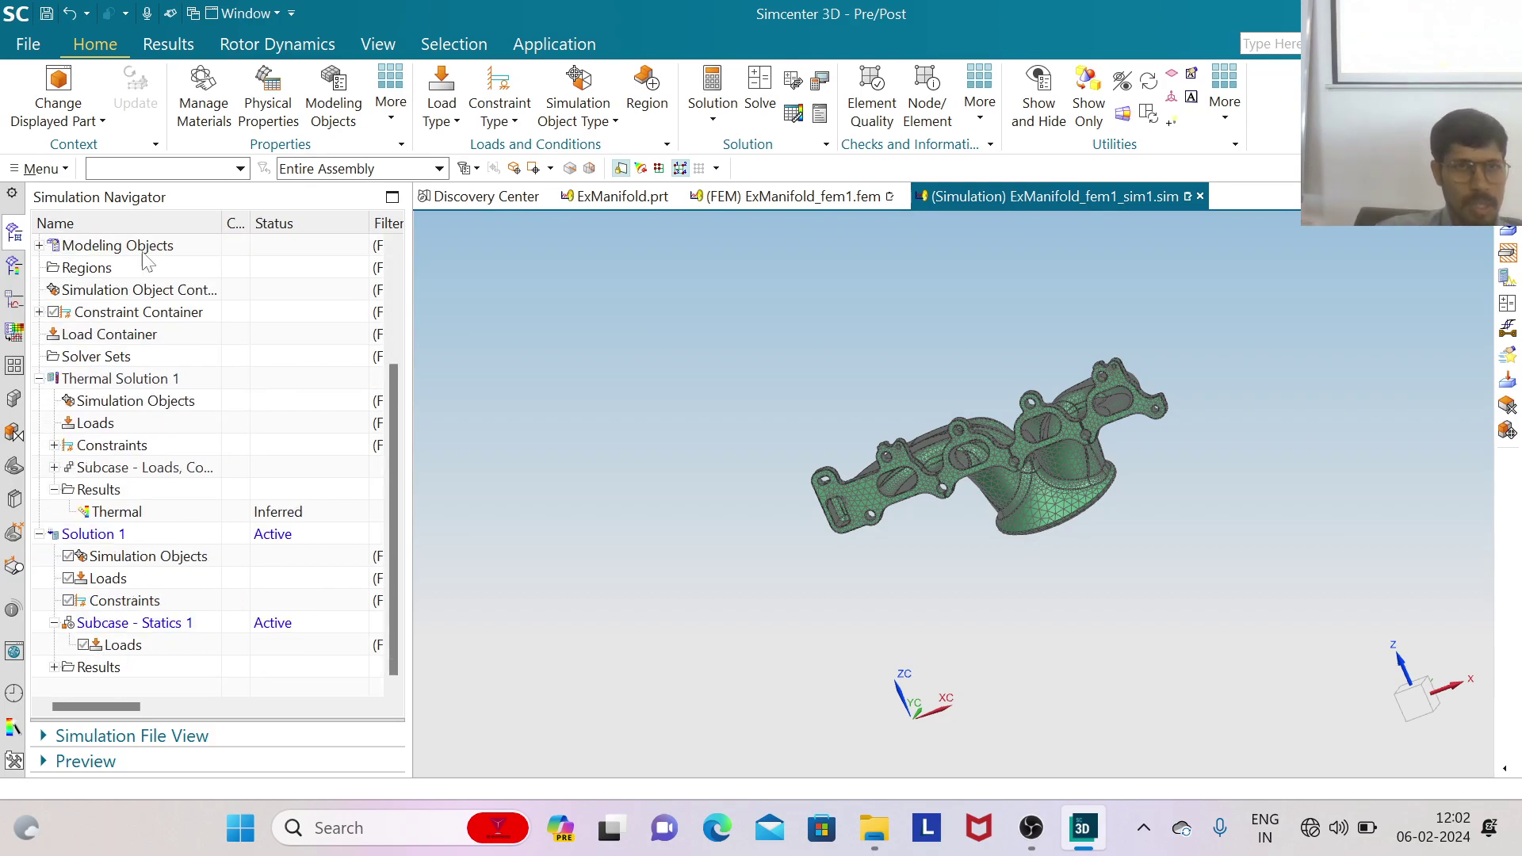
{"action": "scroll", "coordinate": [111, 361], "scroll_direction": "up", "scroll_amount": 2}
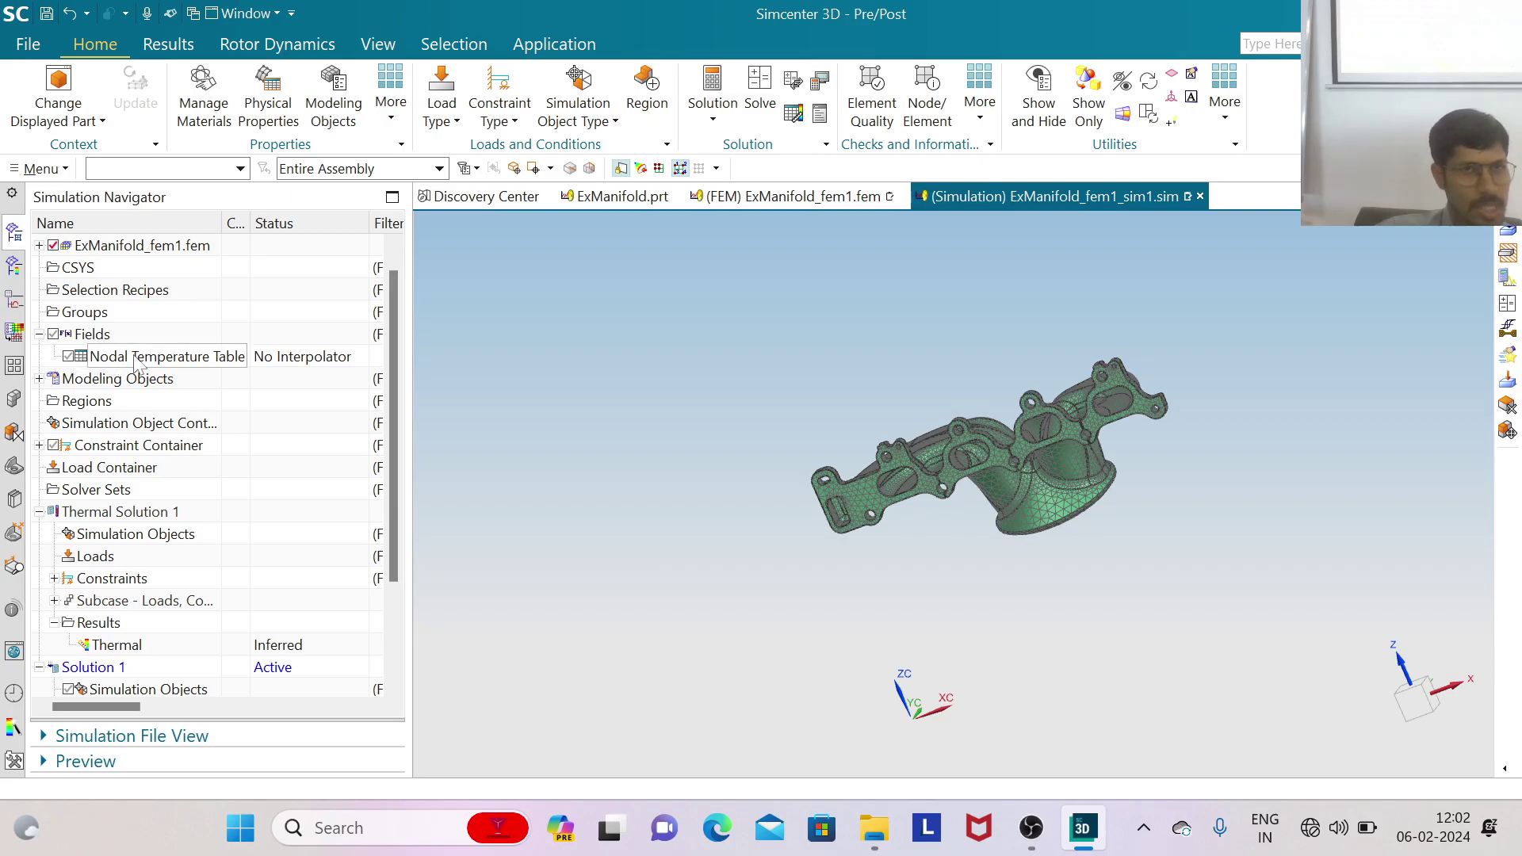
{"action": "scroll", "coordinate": [95, 360], "scroll_direction": "down", "scroll_amount": 2}
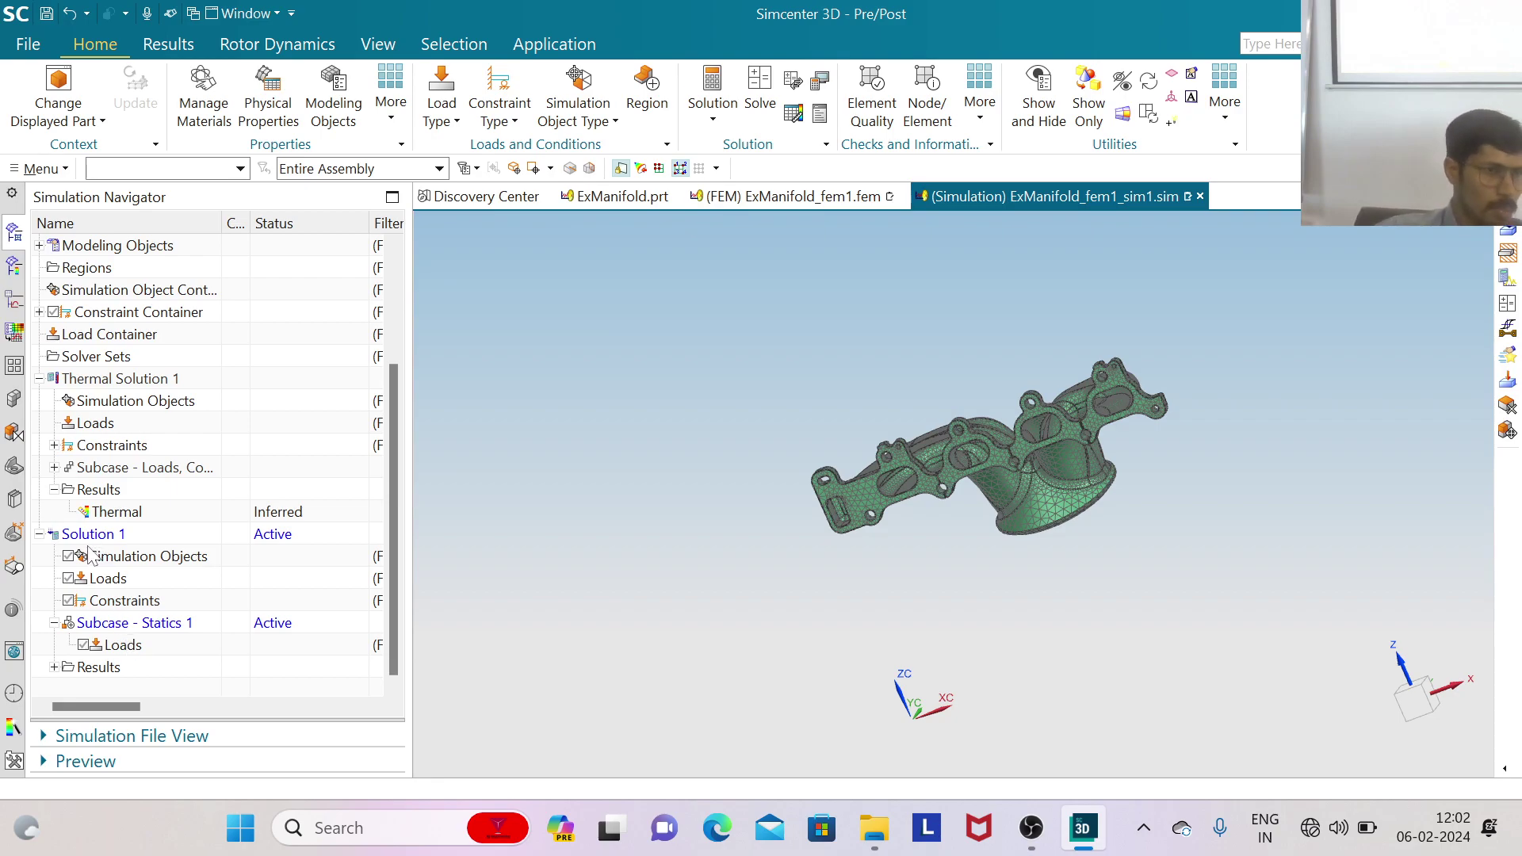
{"action": "scroll", "coordinate": [90, 555], "scroll_direction": "up", "scroll_amount": 3}
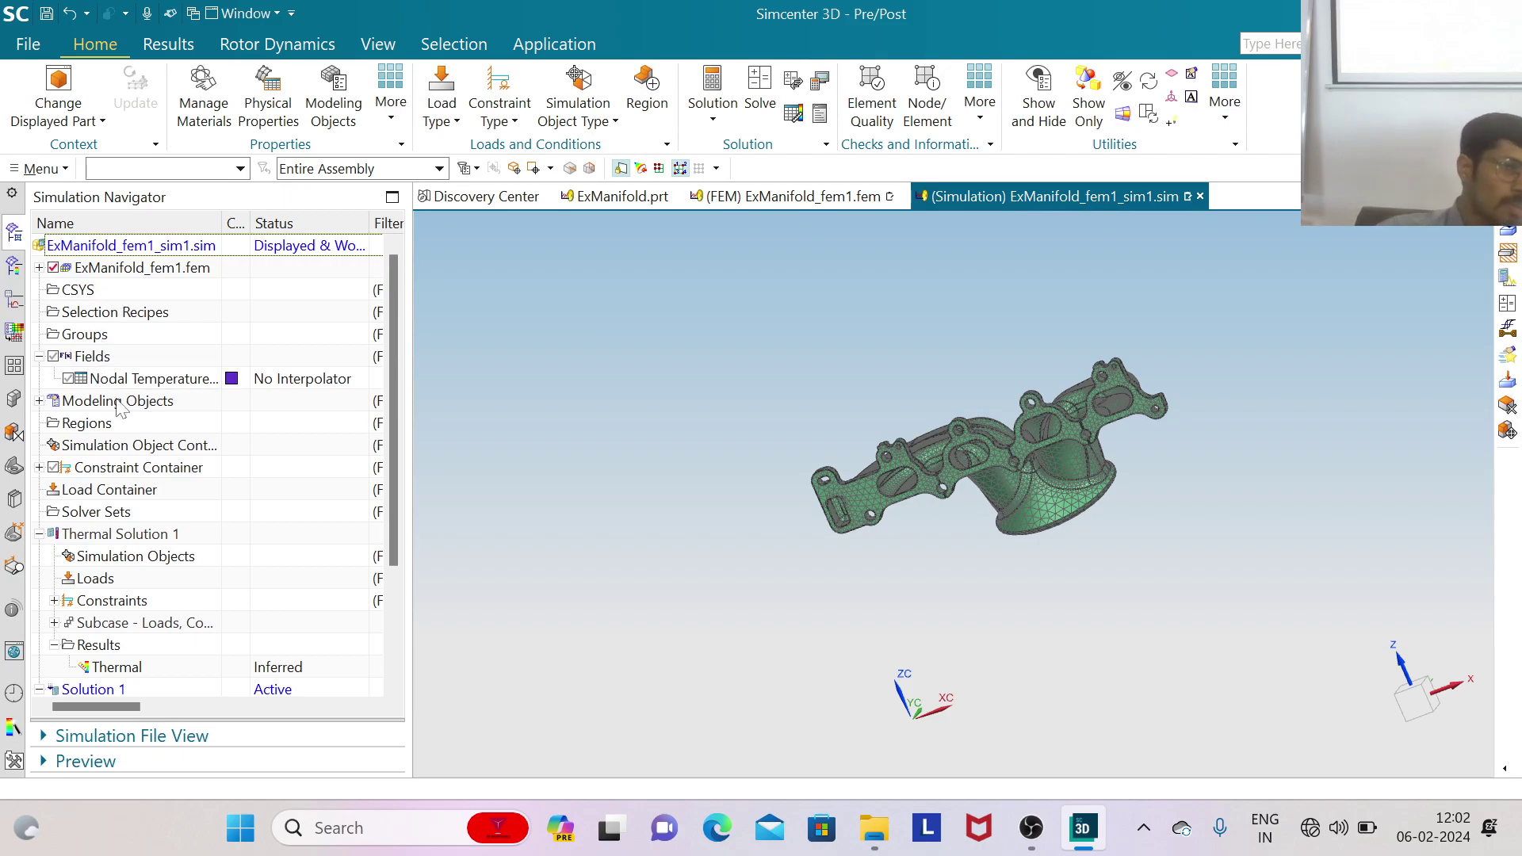
{"action": "scroll", "coordinate": [111, 403], "scroll_direction": "down", "scroll_amount": 2}
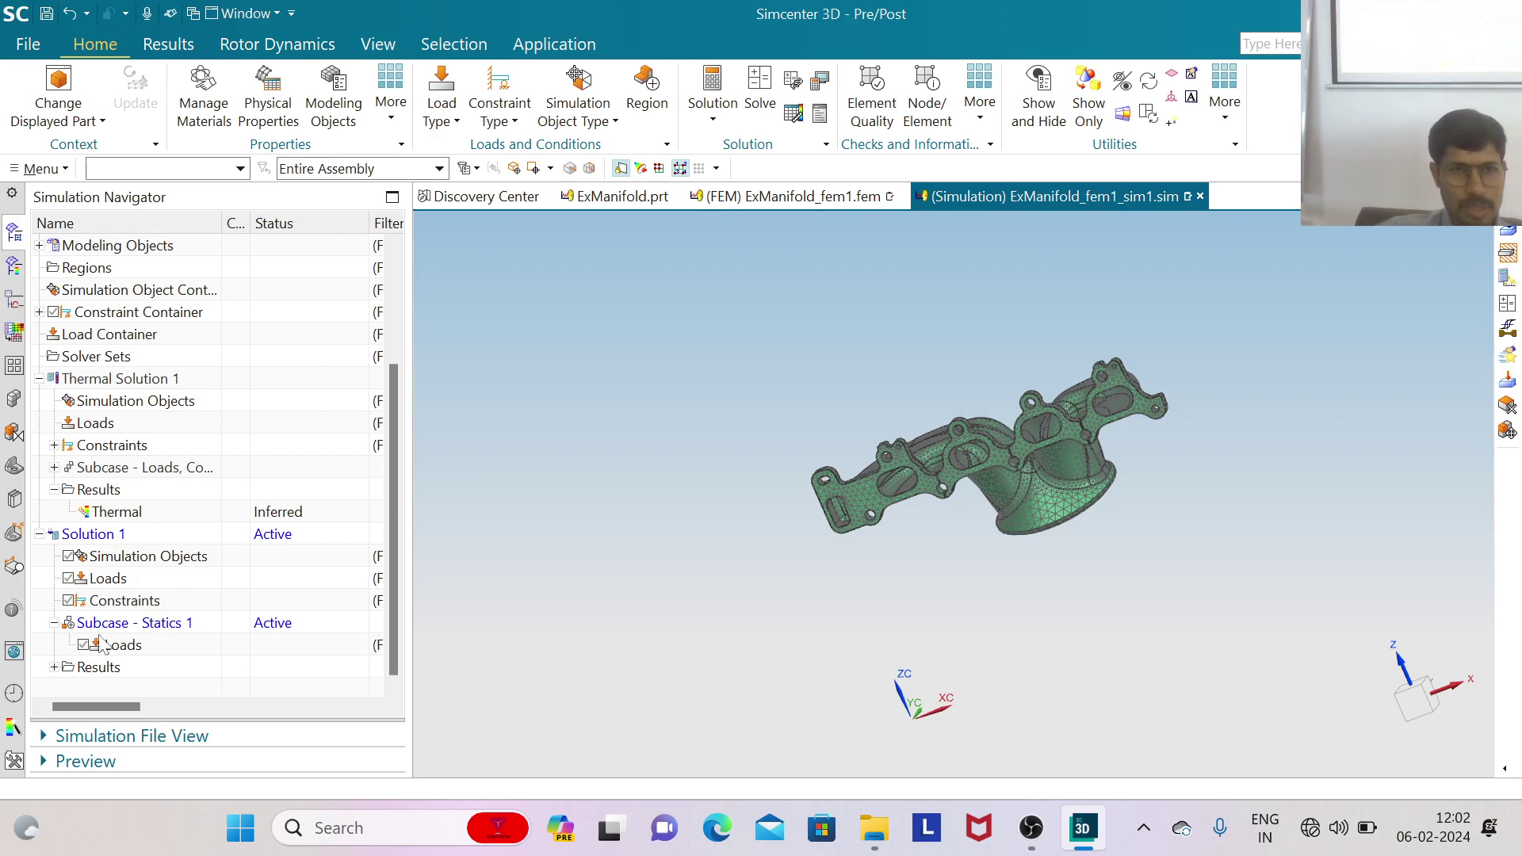
{"action": "left_click", "coordinate": [53, 667]}
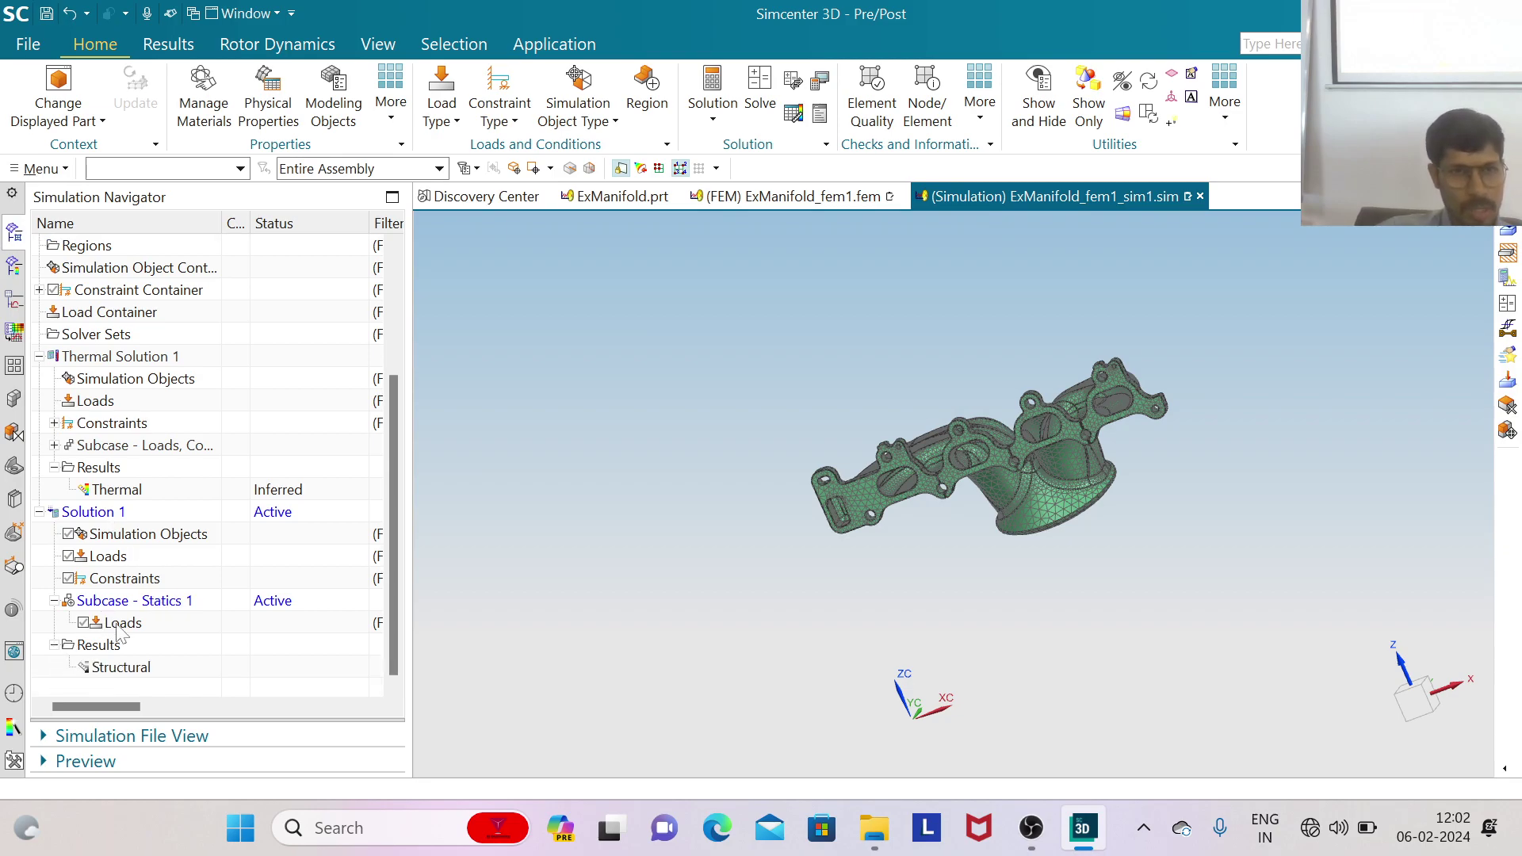
Create a Temperature Set load set in the Loads of Subcase - Statics 1, leaving the default temperature blank
{"action": "left_click", "coordinate": [118, 624]}
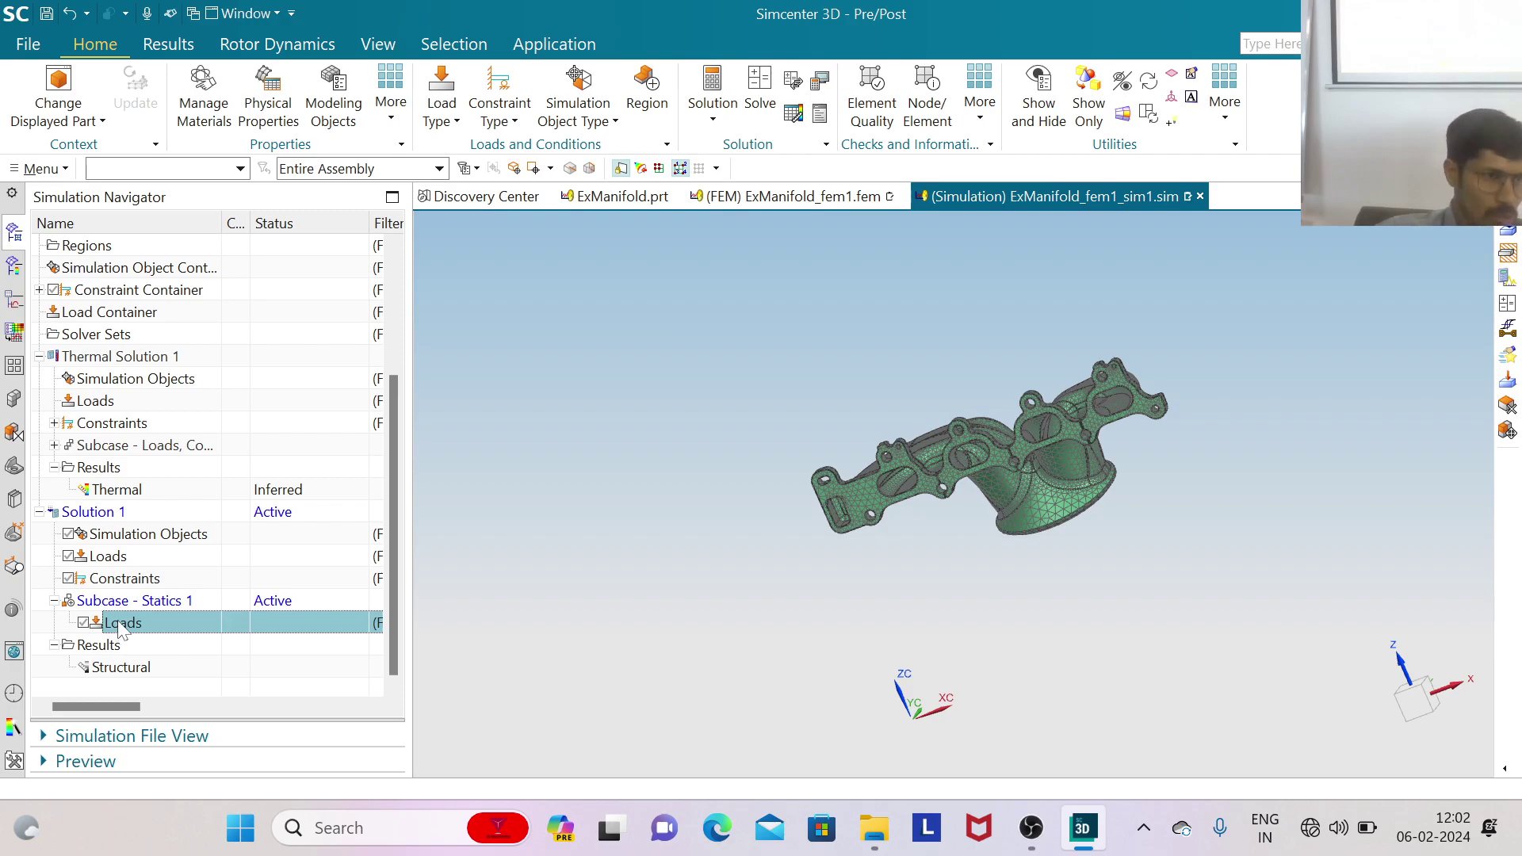
{"action": "right_click", "coordinate": [127, 627]}
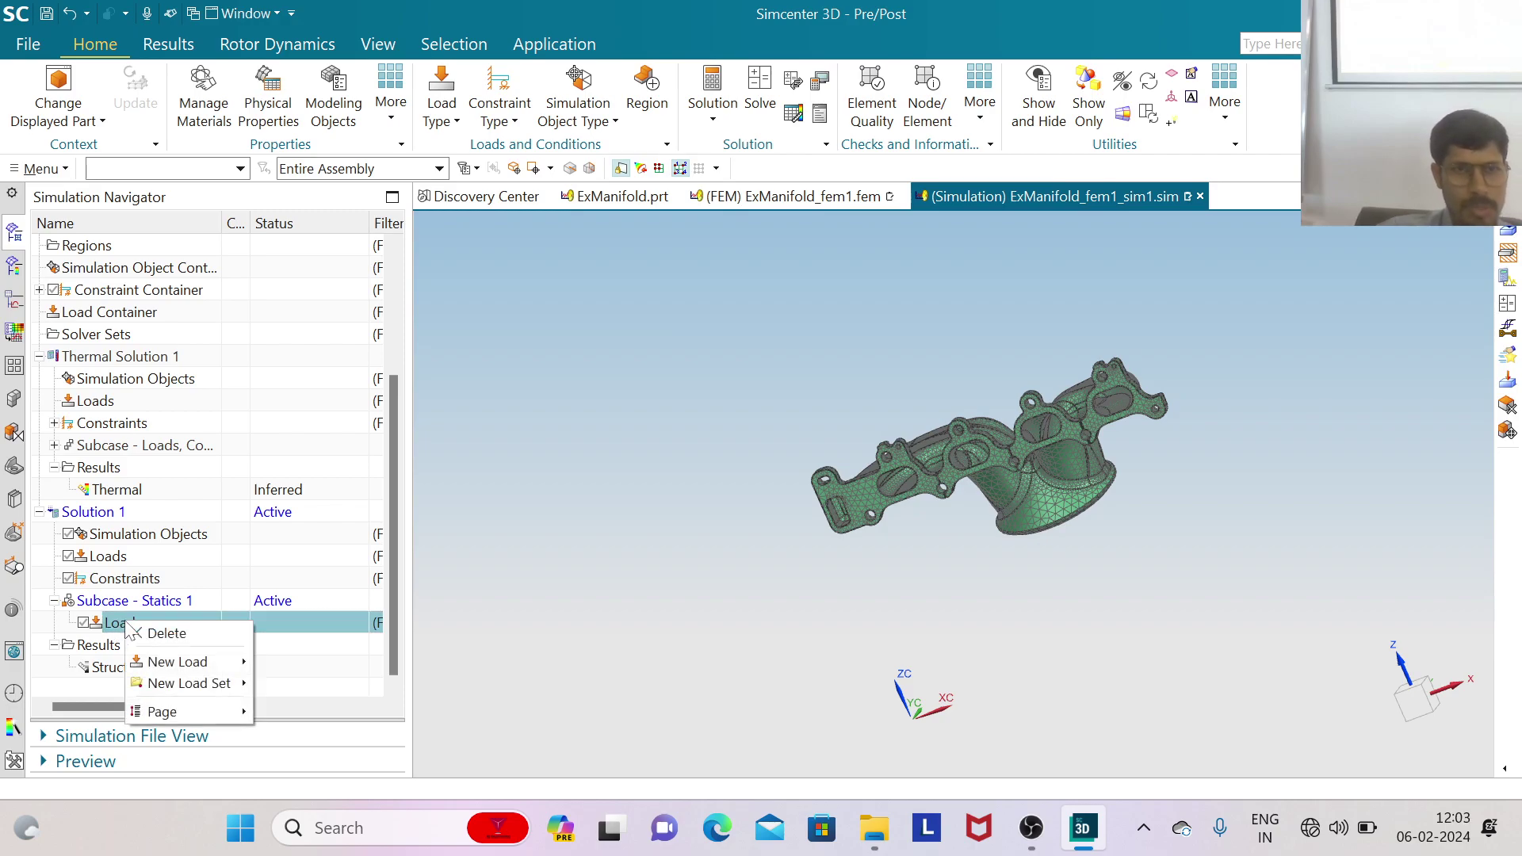
{"action": "mouse_move", "coordinate": [191, 663]}
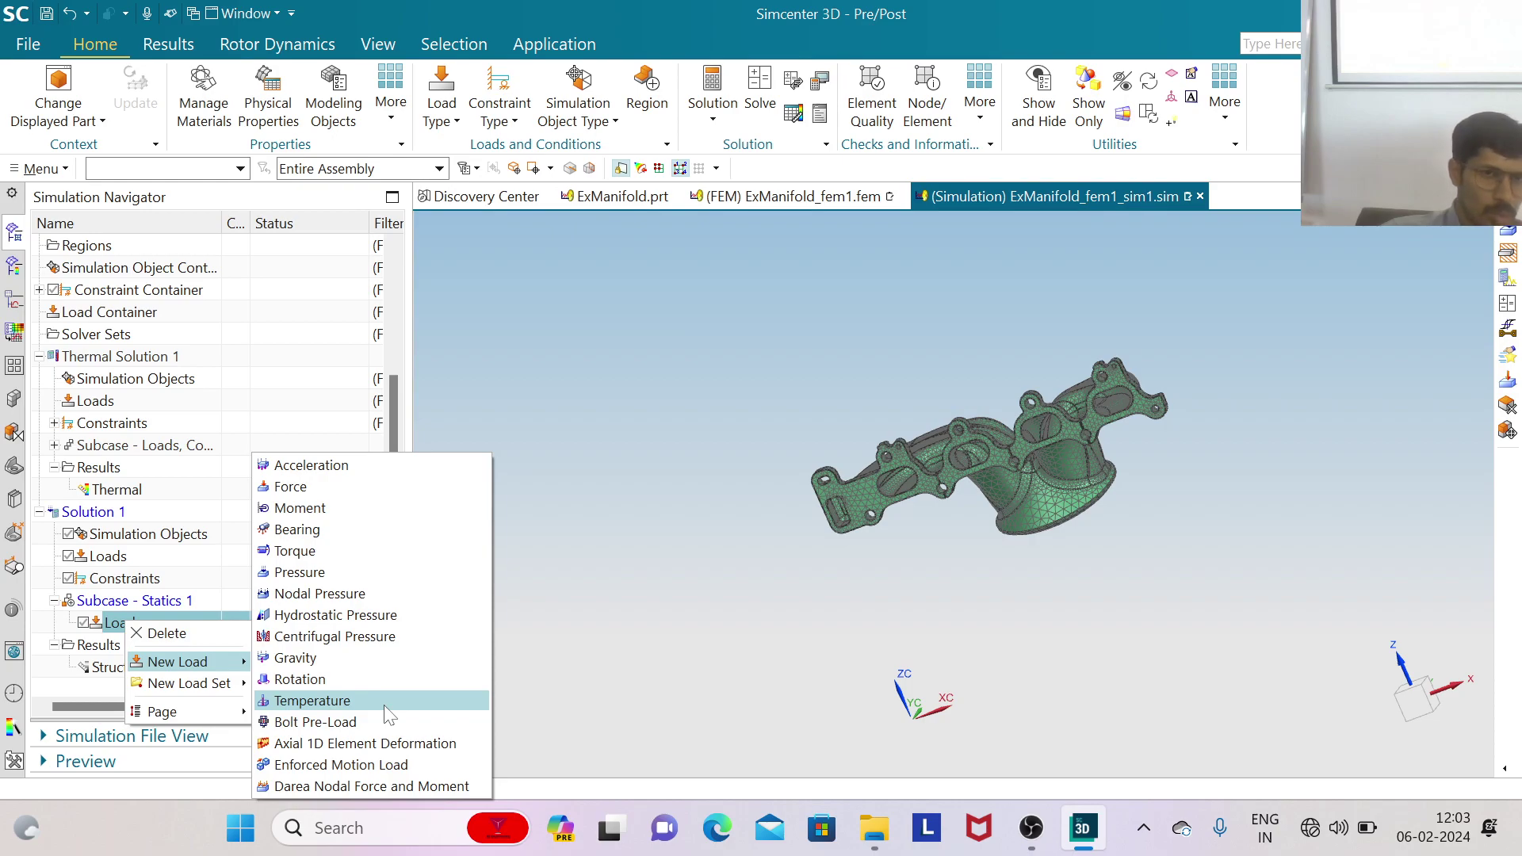
{"action": "mouse_move", "coordinate": [204, 690]}
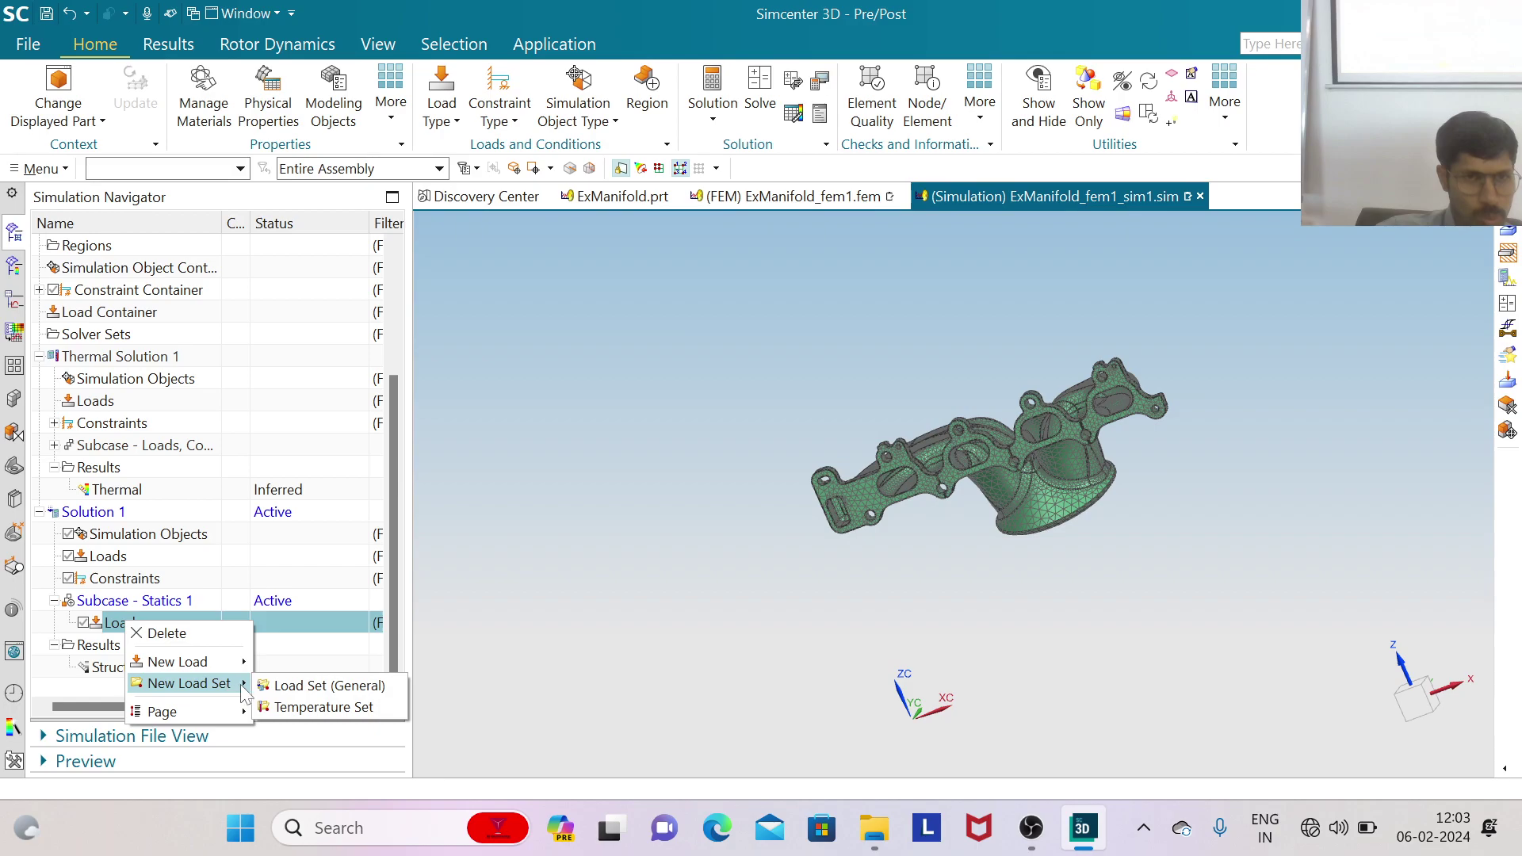
{"action": "left_click", "coordinate": [336, 708]}
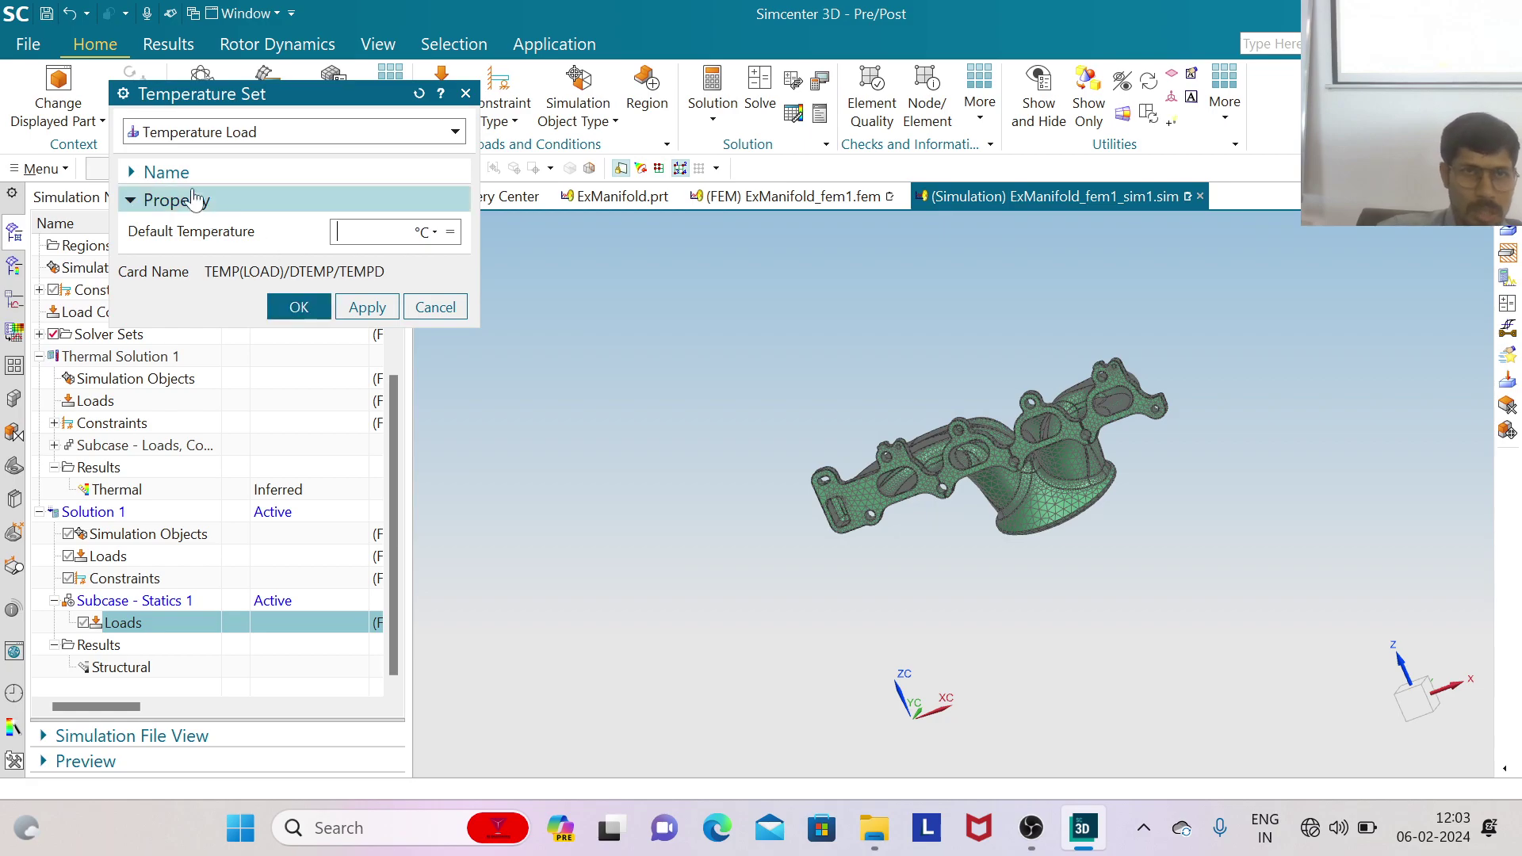
{"action": "left_click", "coordinate": [299, 307]}
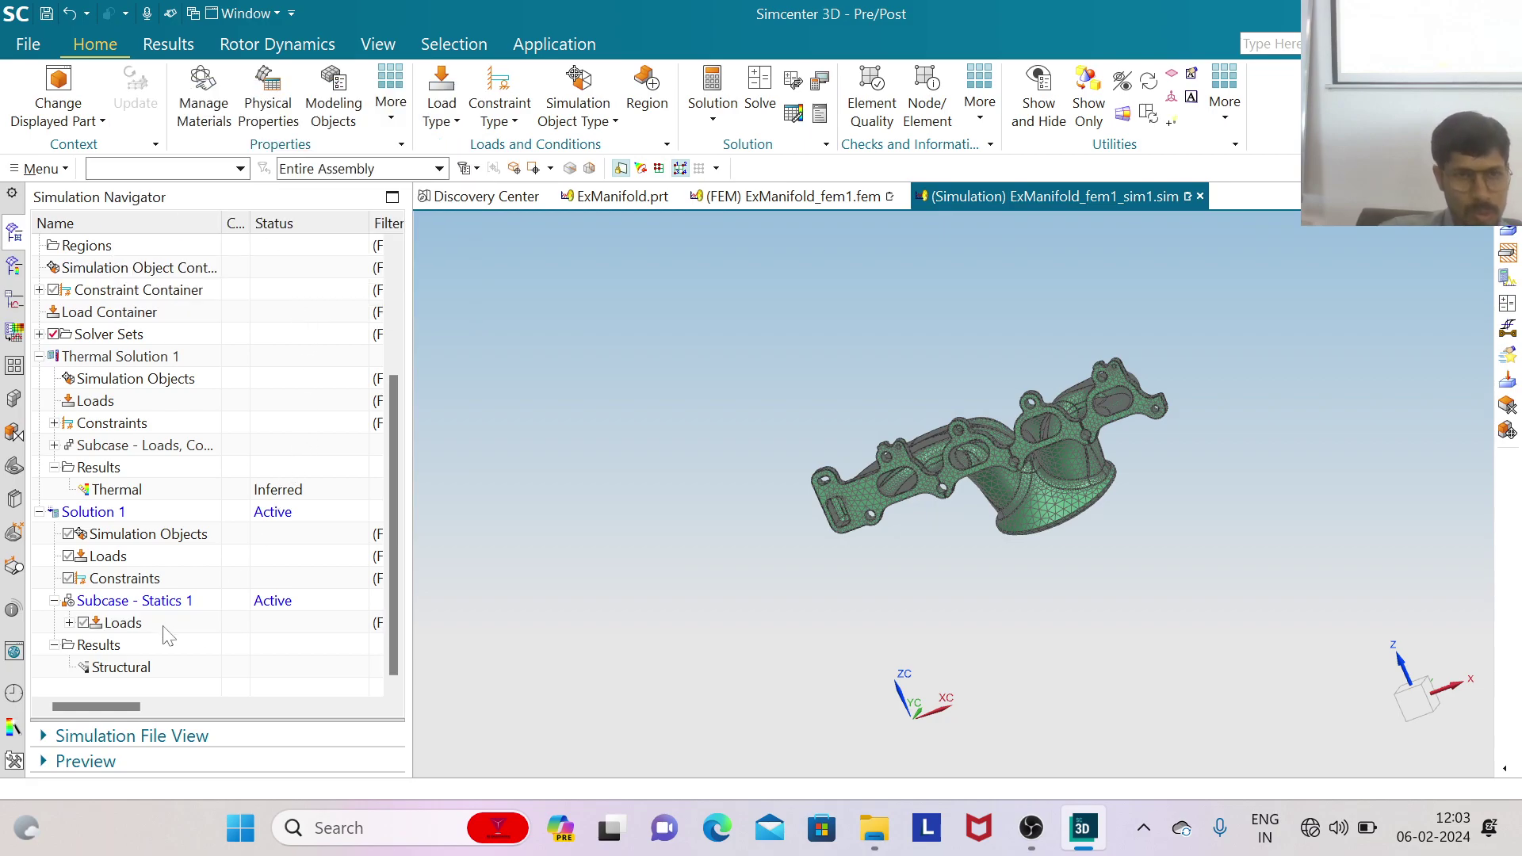
Start a new Temperature load inside the temperature set of Subcase - Statics 1 and select the whole manifold body as its model object
{"action": "left_click", "coordinate": [70, 623]}
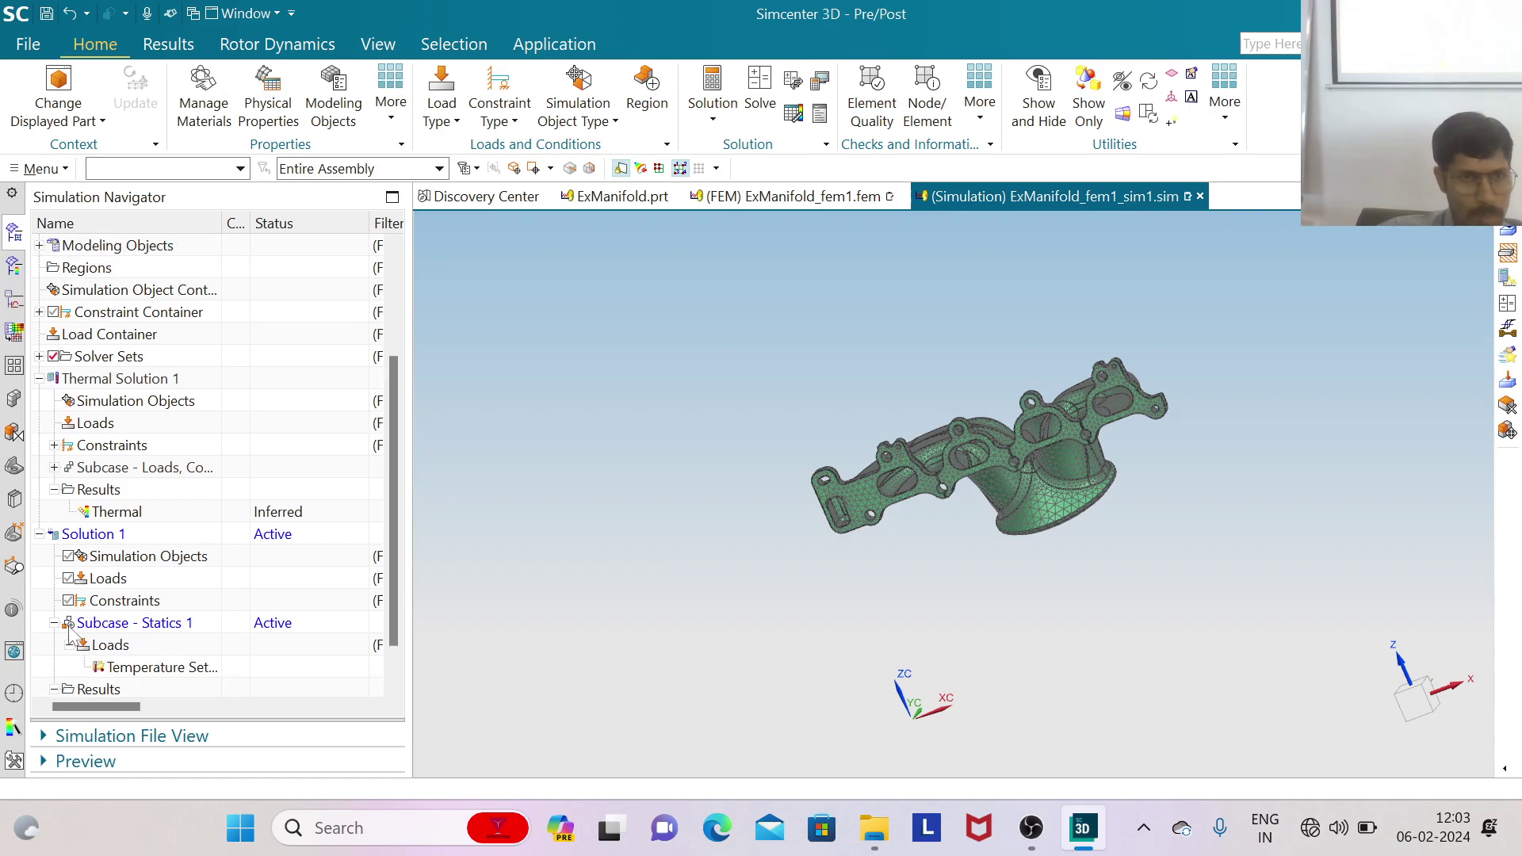
{"action": "scroll", "coordinate": [174, 669], "scroll_direction": "down", "scroll_amount": 1}
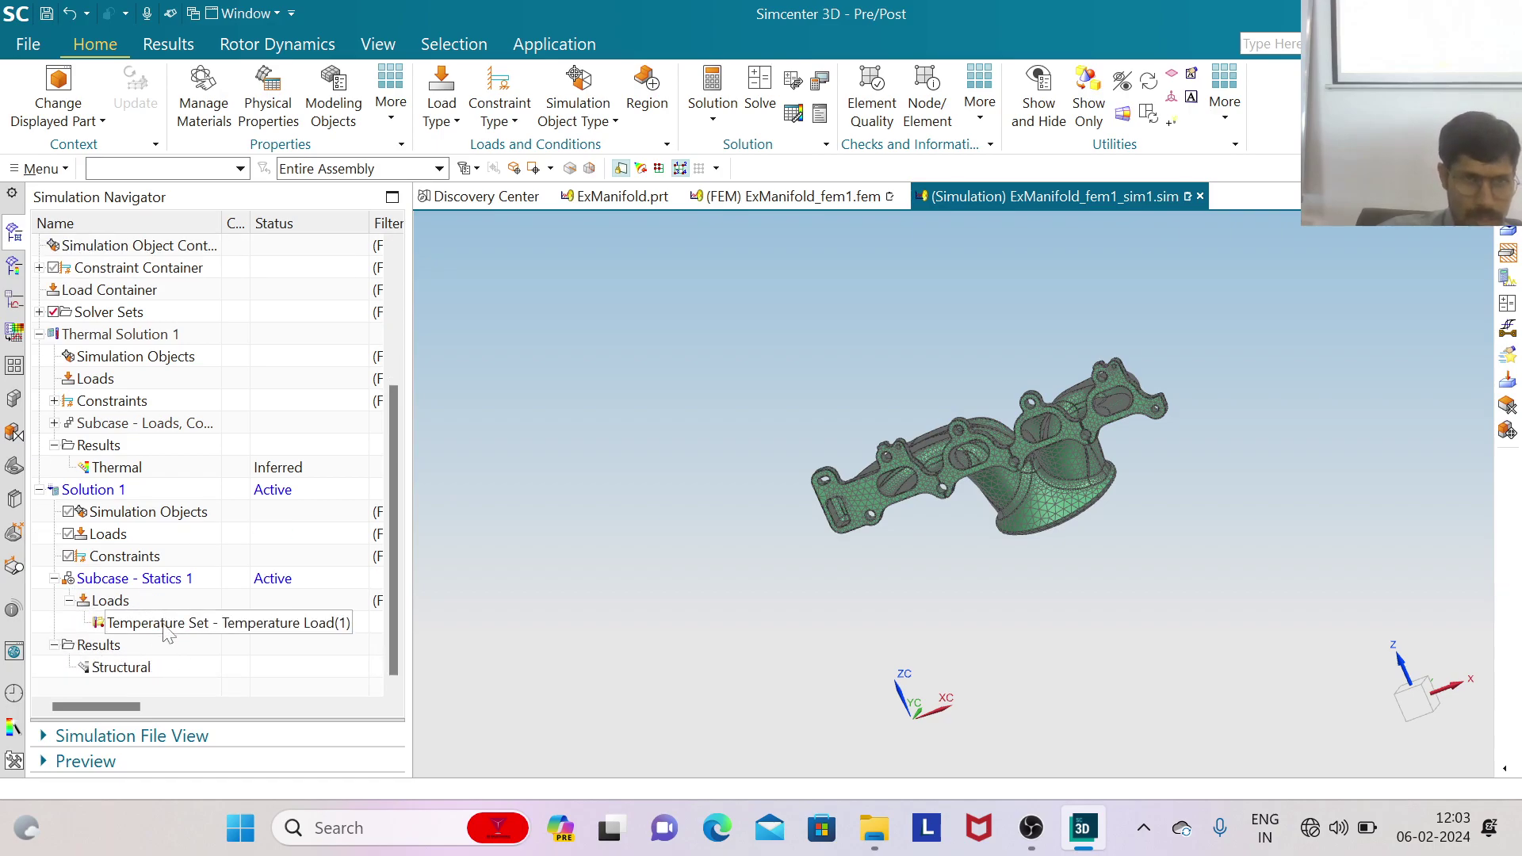
{"action": "right_click", "coordinate": [166, 629]}
{"action": "mouse_move", "coordinate": [317, 636]}
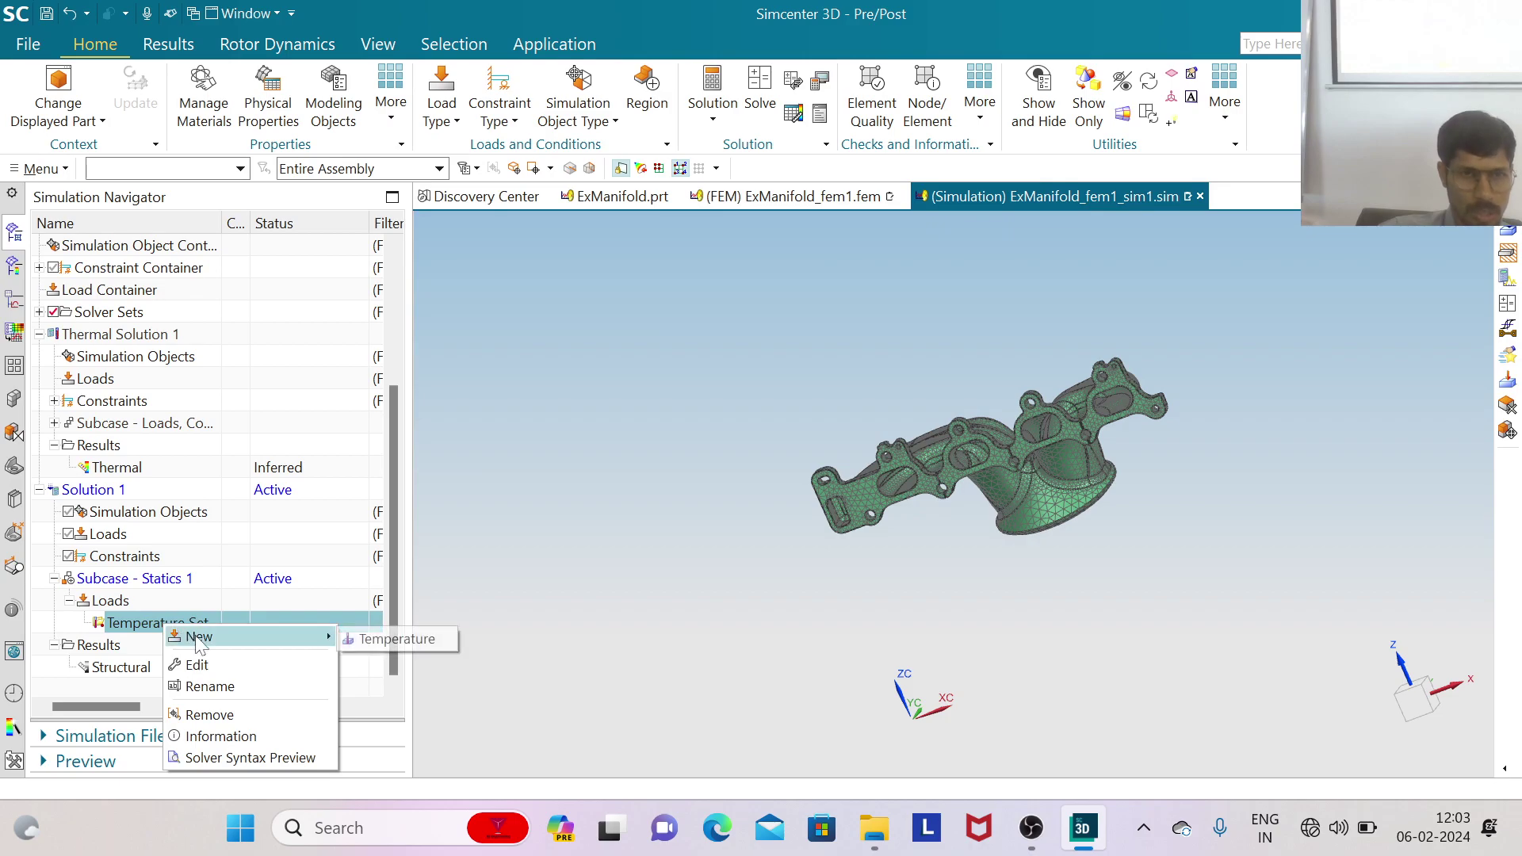
{"action": "left_click", "coordinate": [368, 641]}
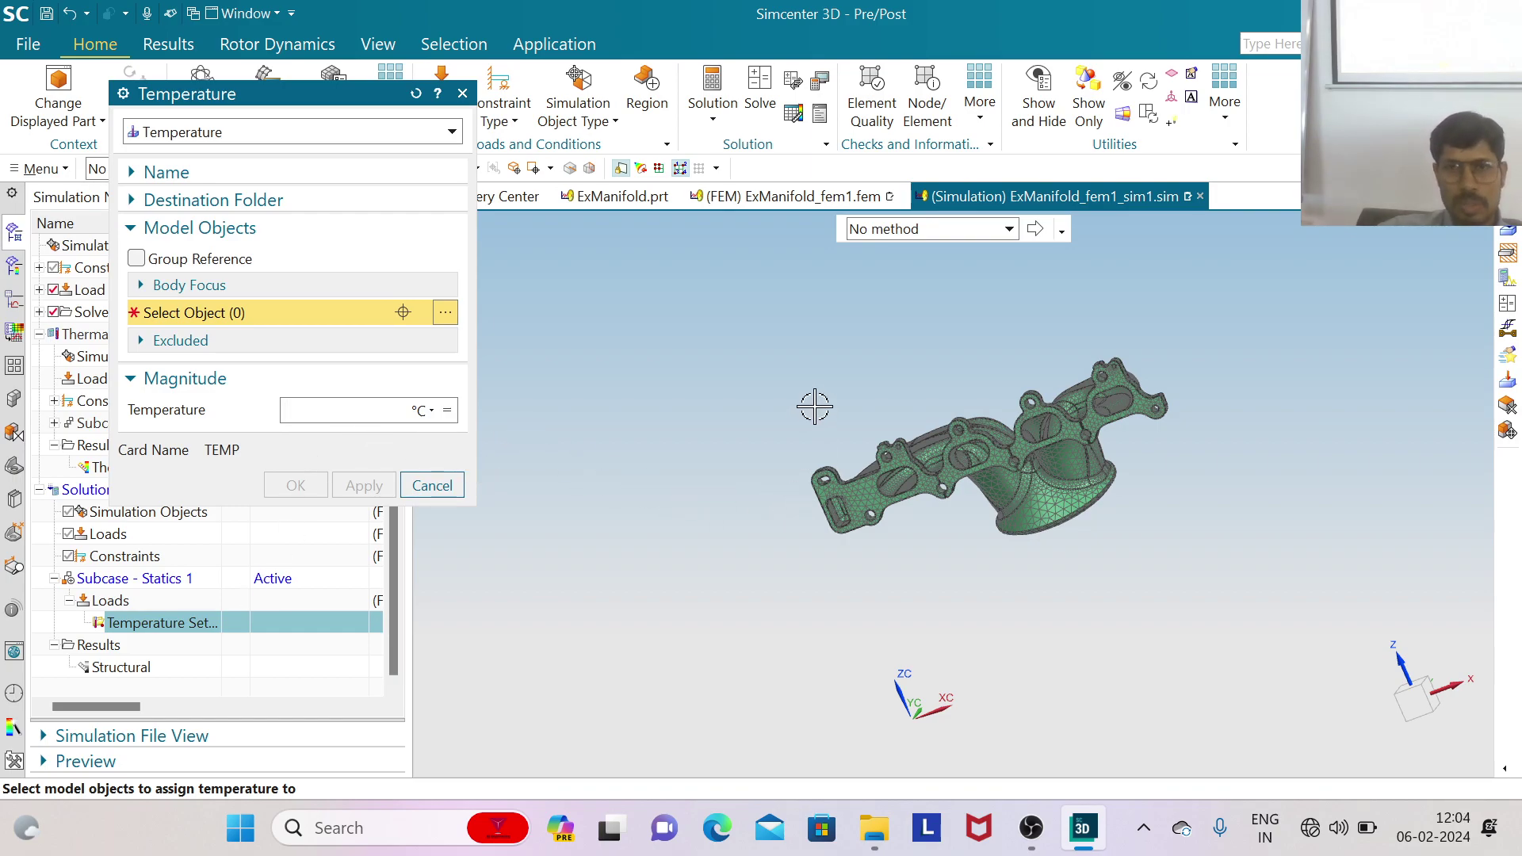
{"action": "scroll", "coordinate": [872, 483], "scroll_direction": "up", "scroll_amount": 5}
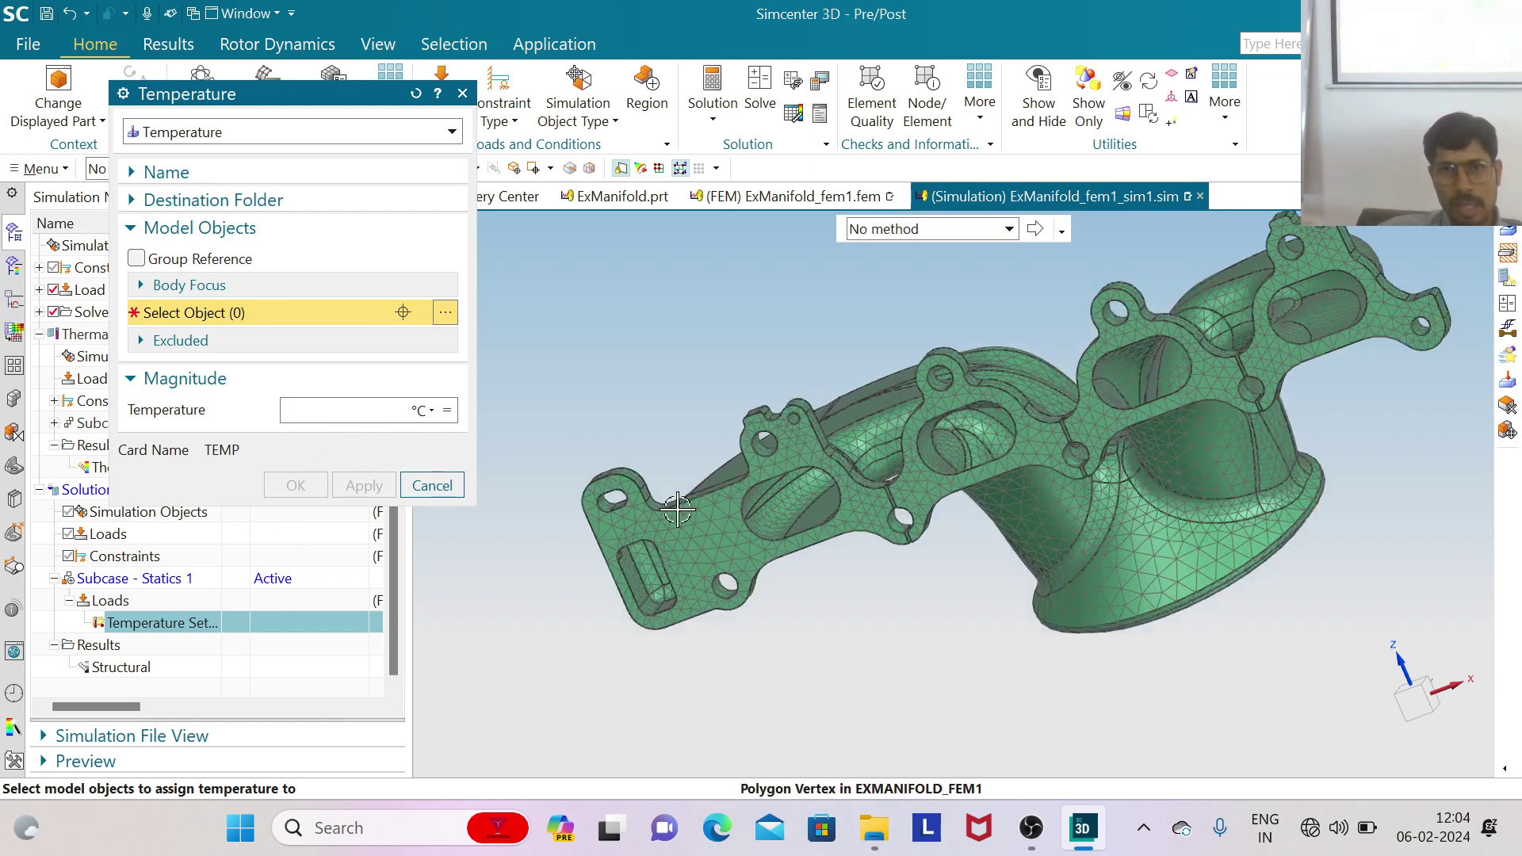
{"action": "scroll", "coordinate": [1142, 539], "scroll_direction": "down", "scroll_amount": 3}
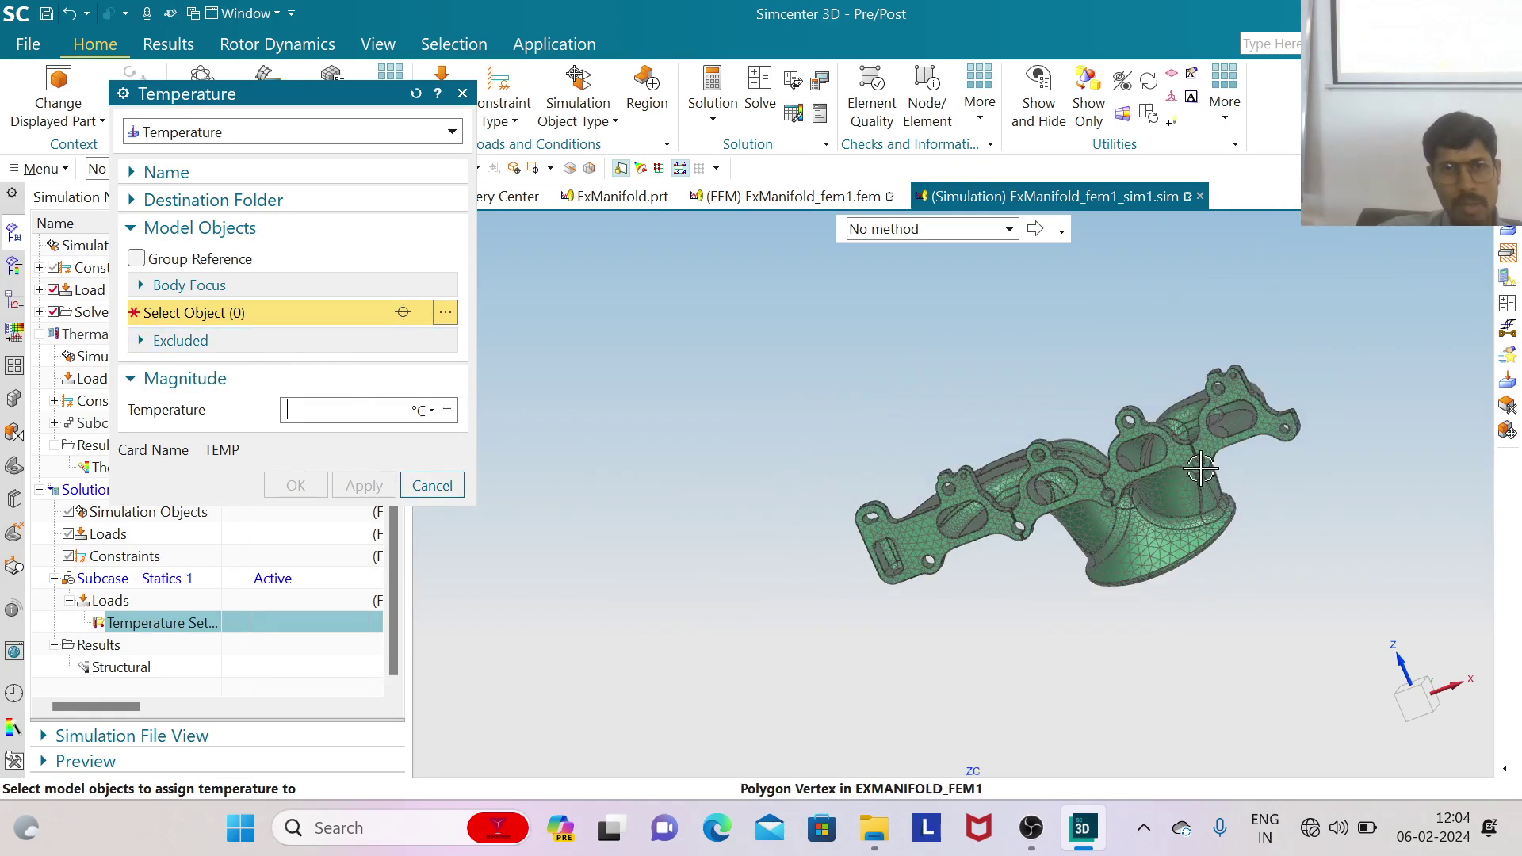
{"action": "left_click_drag", "start_coordinate": [700, 316], "coordinate": [1385, 673]}
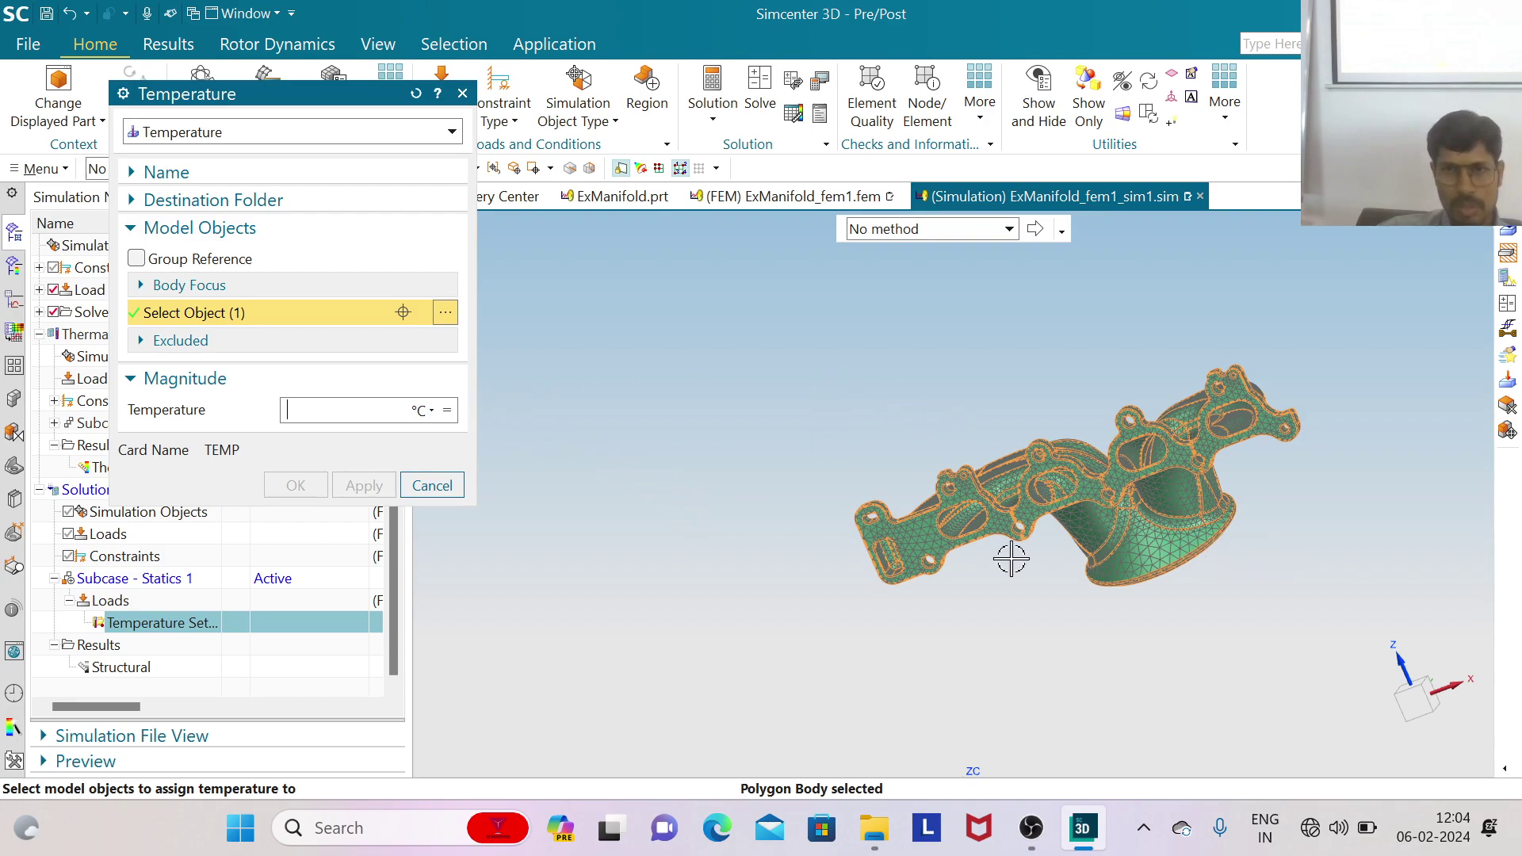
{"action": "scroll", "coordinate": [735, 512], "scroll_direction": "down", "scroll_amount": 3}
{"action": "scroll", "coordinate": [997, 509], "scroll_direction": "up", "scroll_amount": 2}
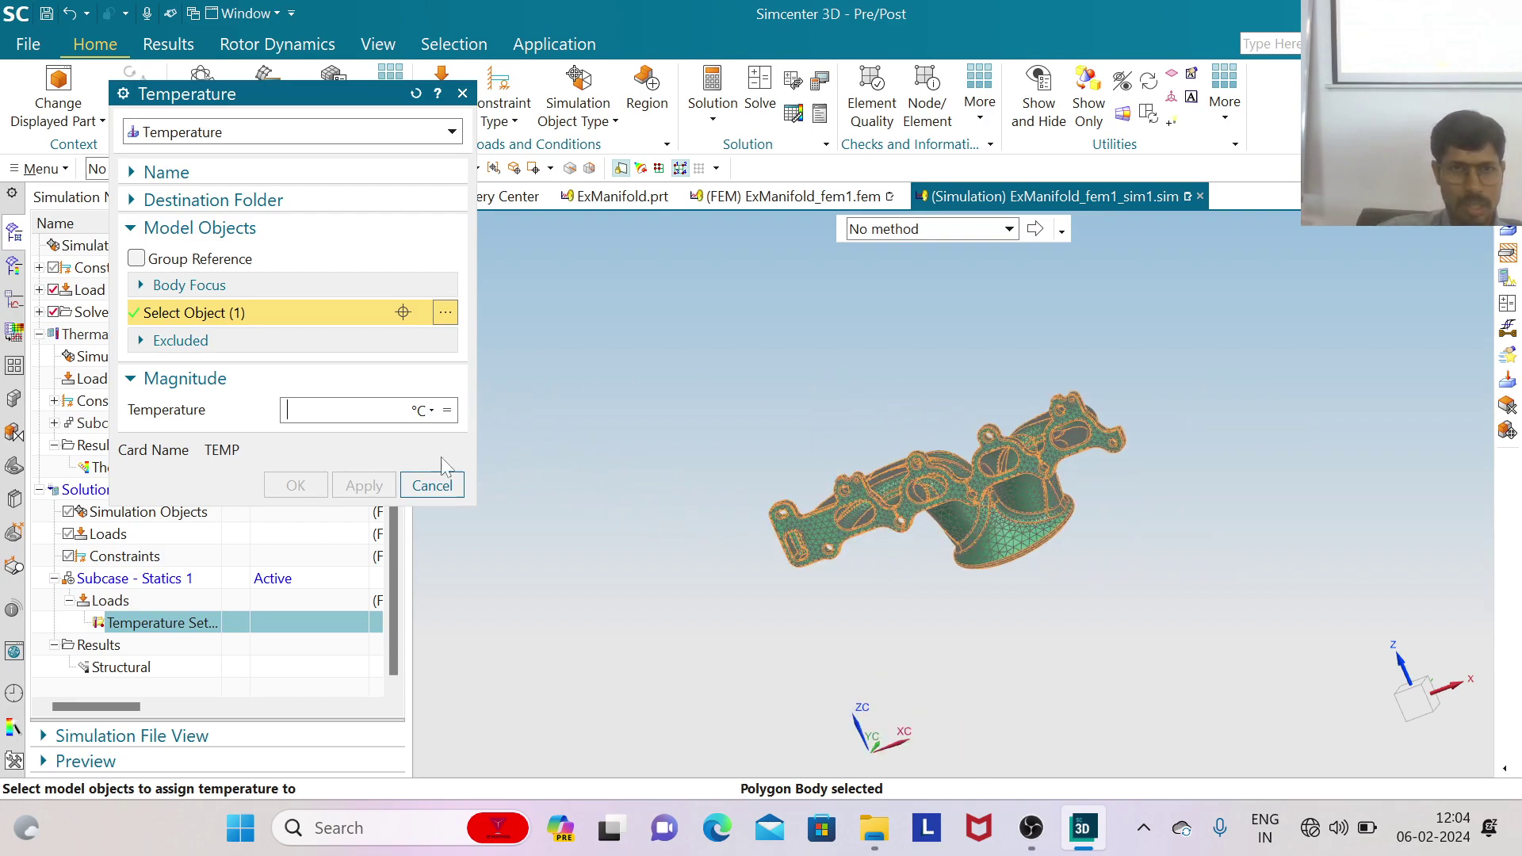
Assign the existing Nodal Temperature Table field as the load's temperature magnitude and create the load
{"action": "left_click", "coordinate": [447, 410]}
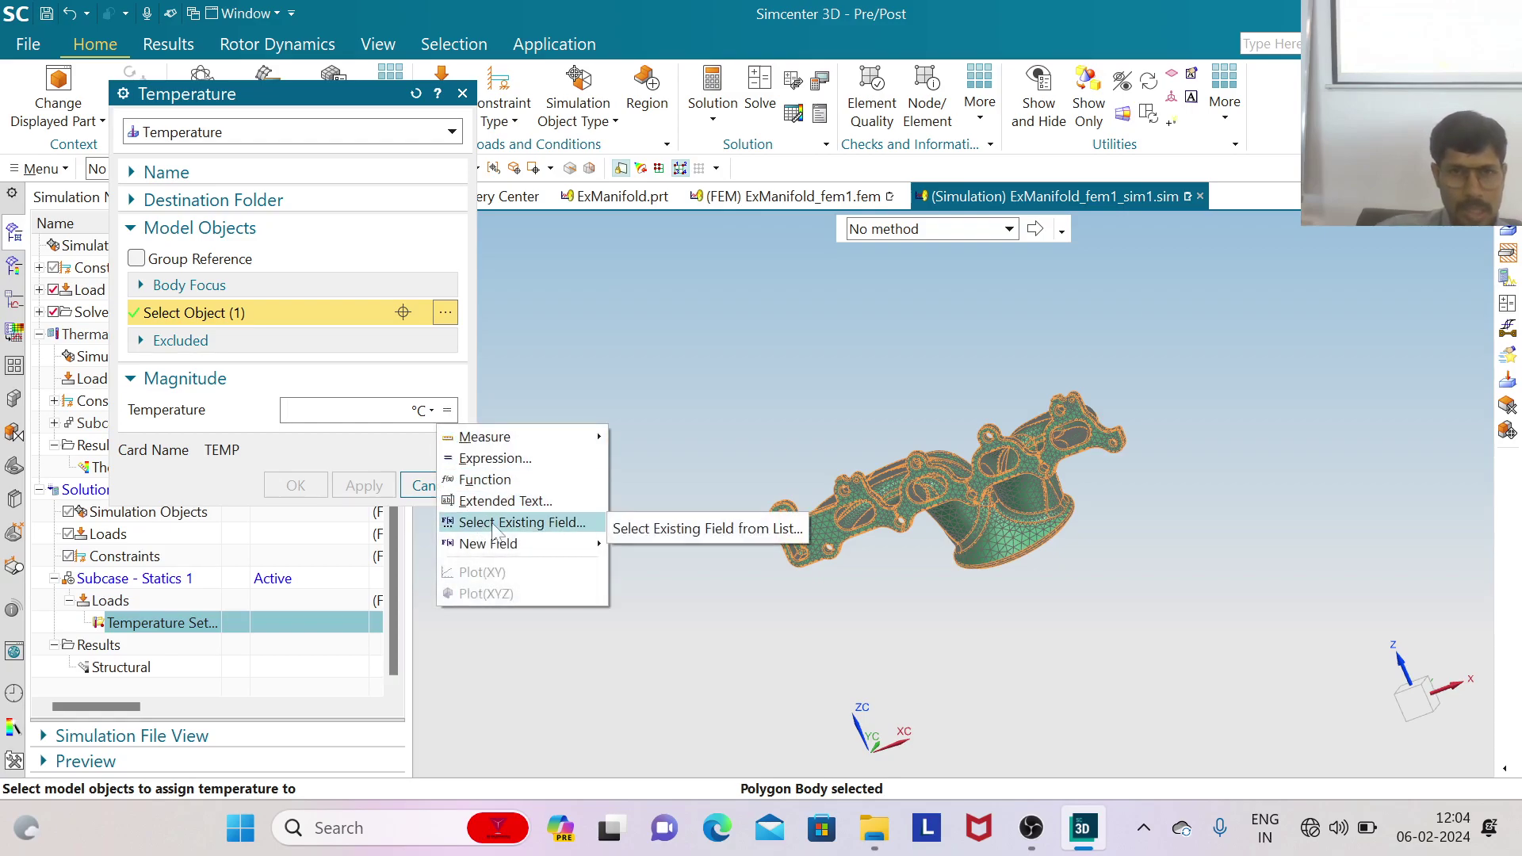
{"action": "left_click", "coordinate": [544, 524]}
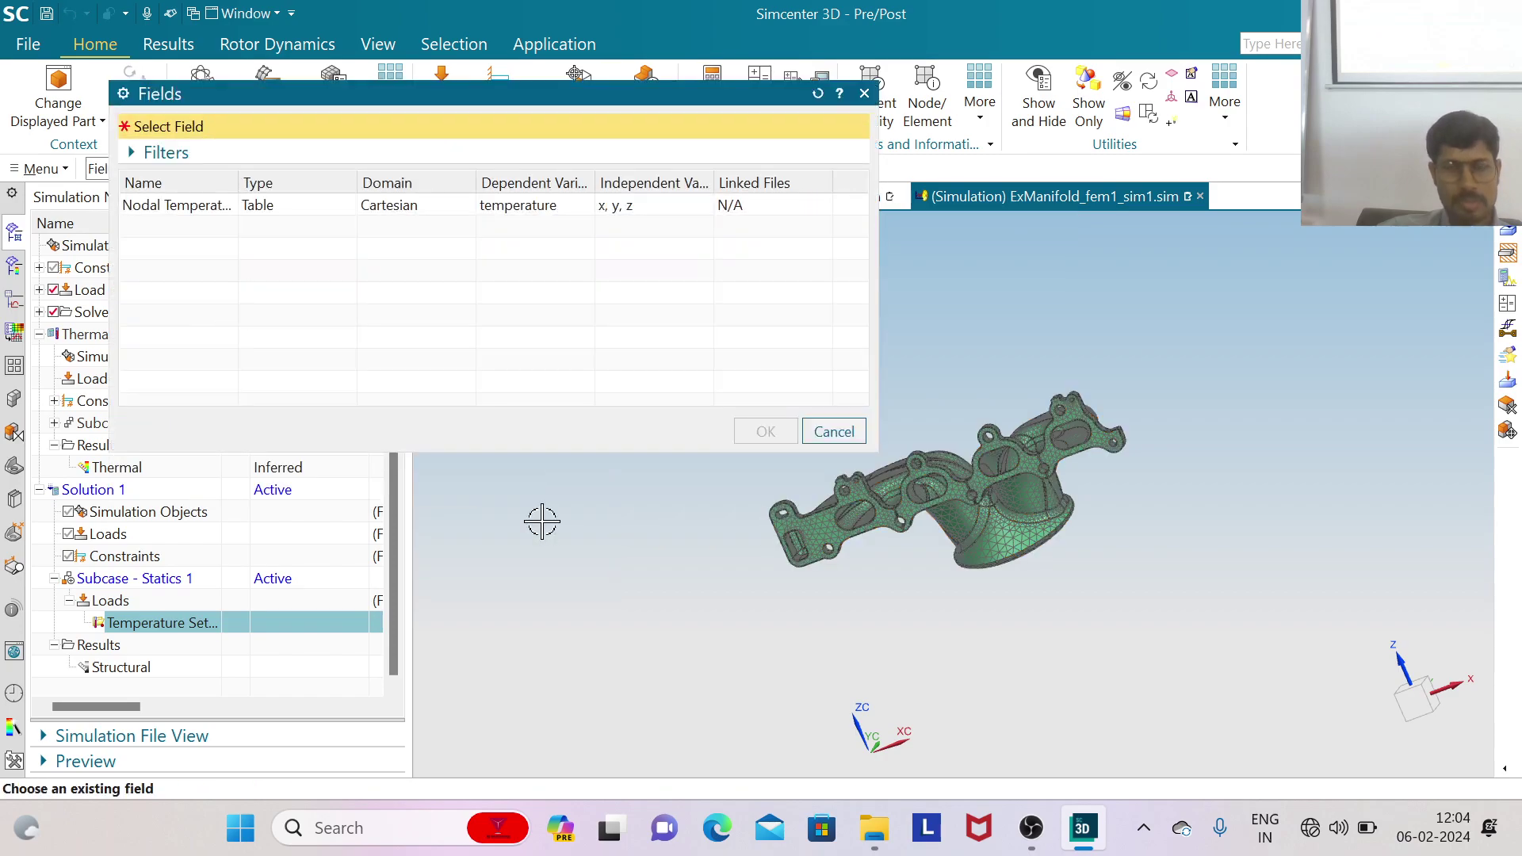
{"action": "left_click", "coordinate": [200, 208]}
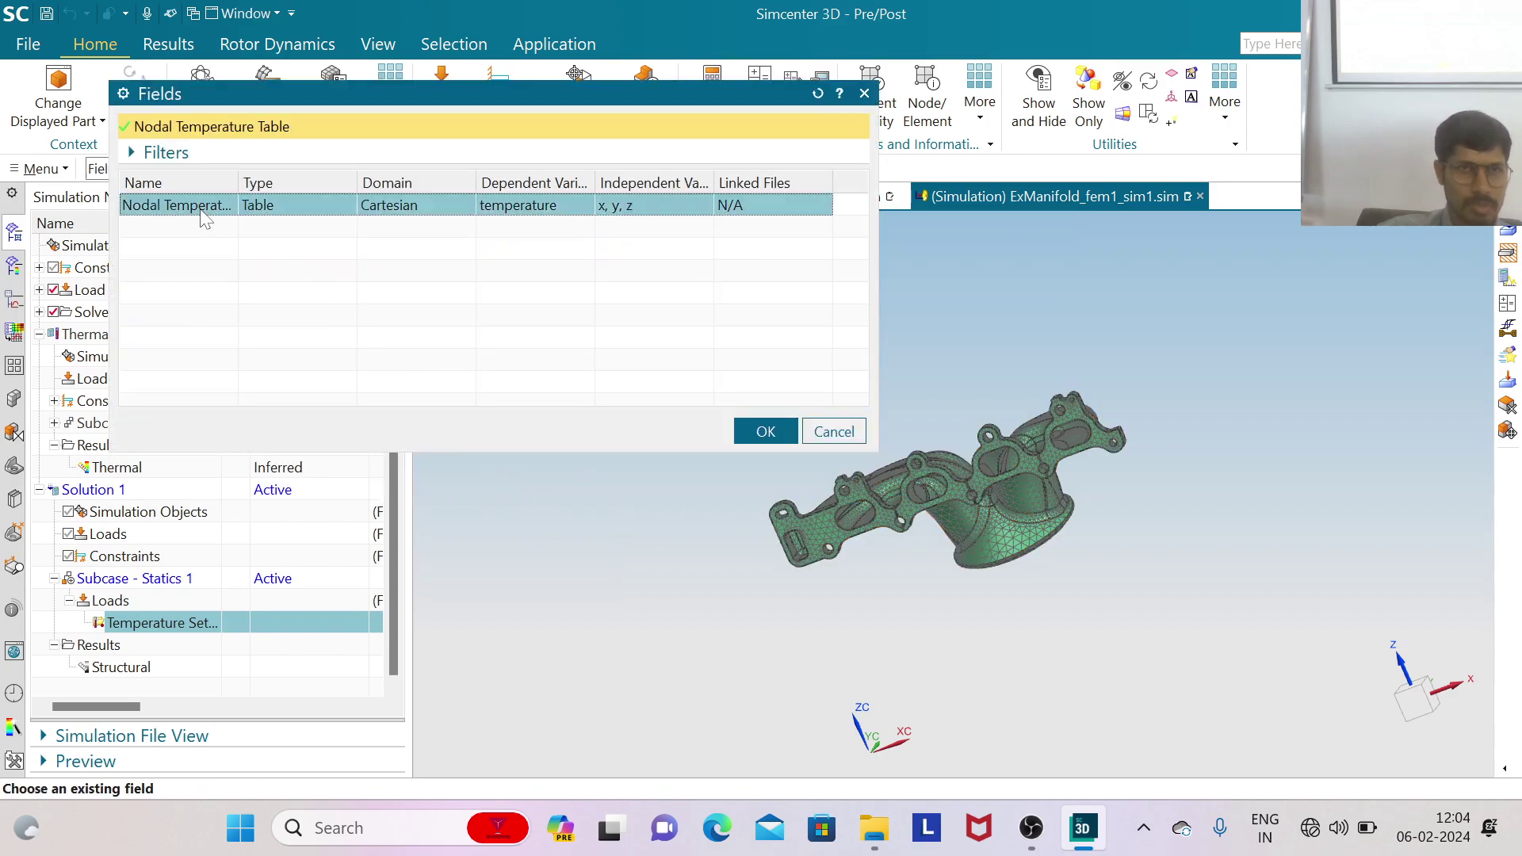
{"action": "left_click_drag", "start_coordinate": [264, 92], "coordinate": [608, 245]}
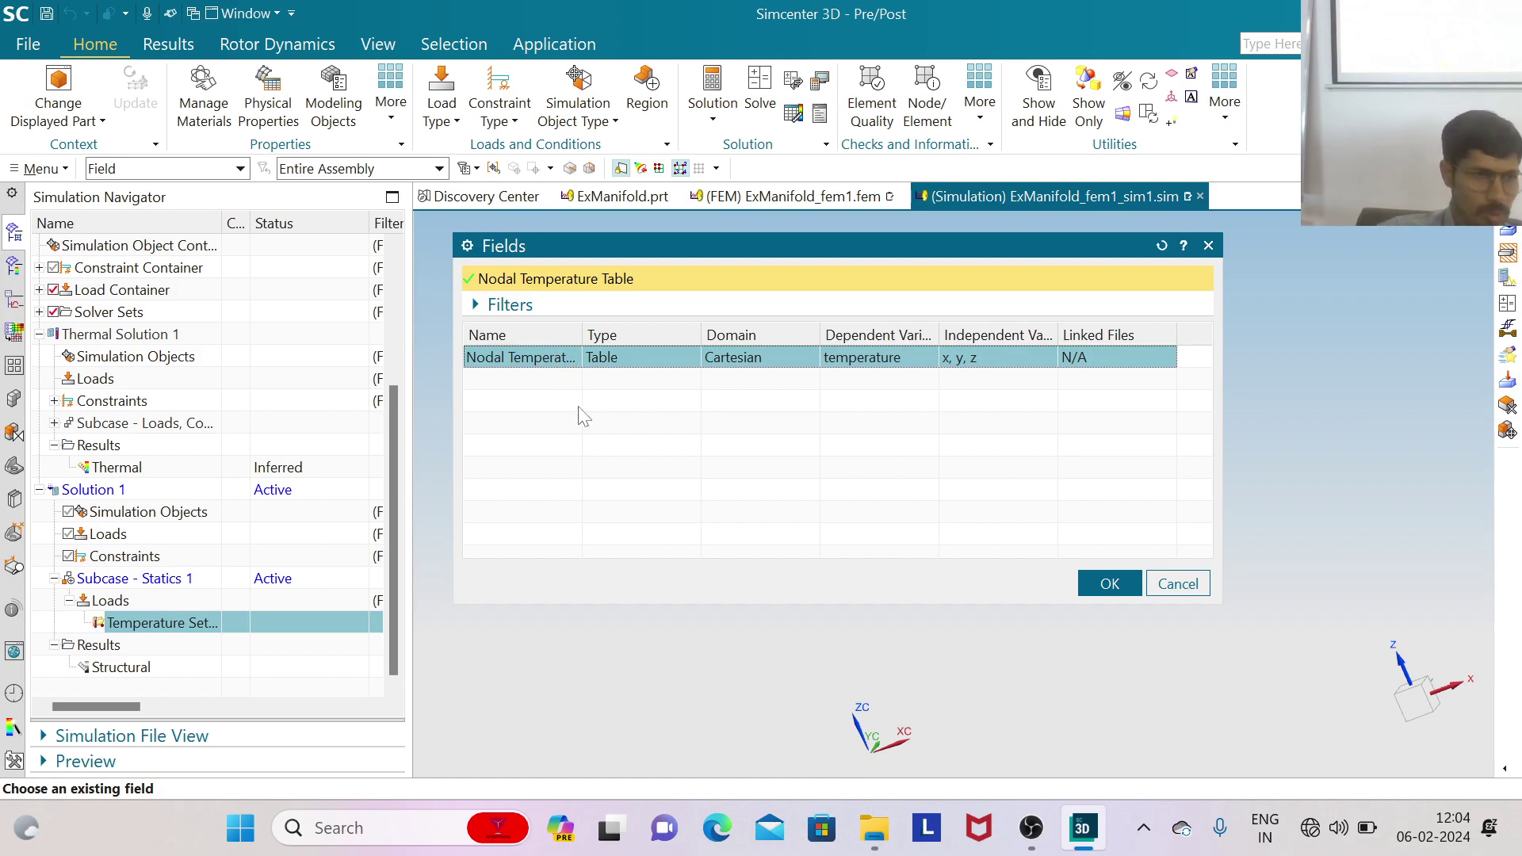
{"action": "left_click", "coordinate": [1095, 587]}
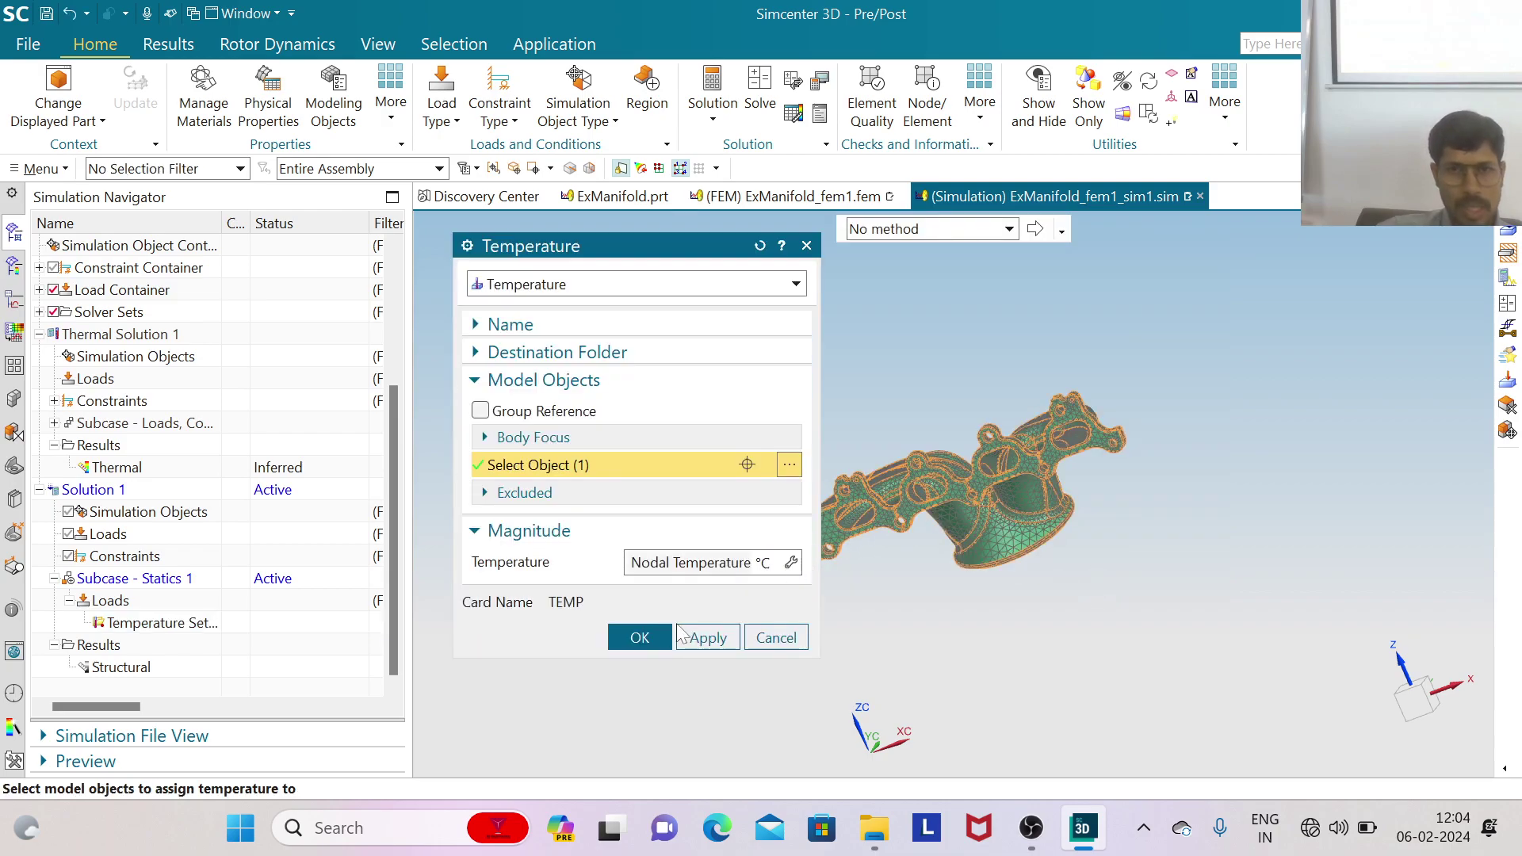
{"action": "left_click", "coordinate": [642, 644]}
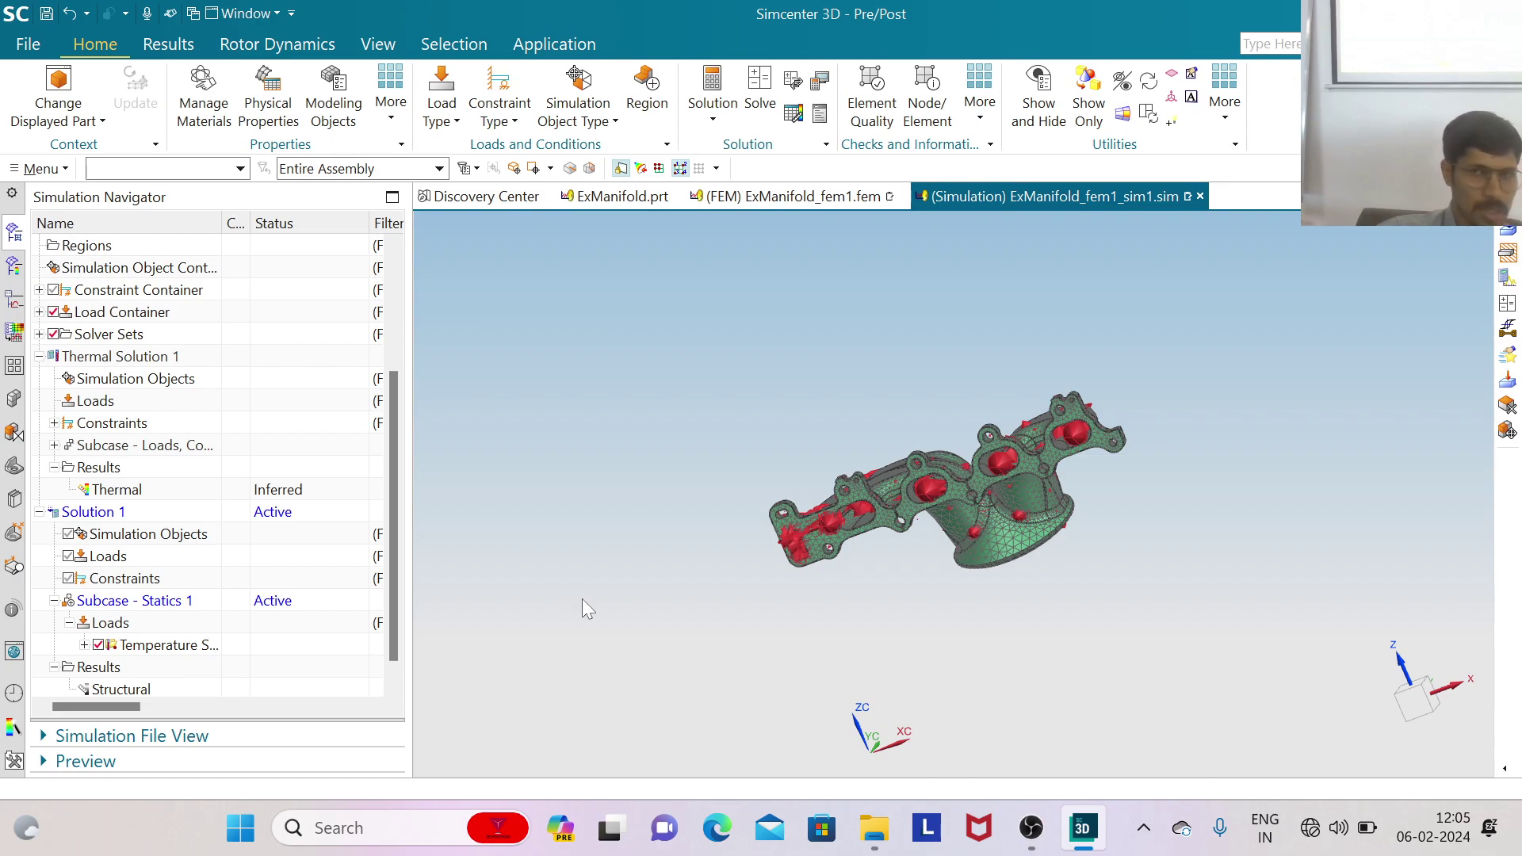
Expand the temperature set under Subcase - Statics 1 and examine the load symbols on the manifold and the available load types
{"action": "scroll", "coordinate": [773, 472], "scroll_direction": "up", "scroll_amount": 2}
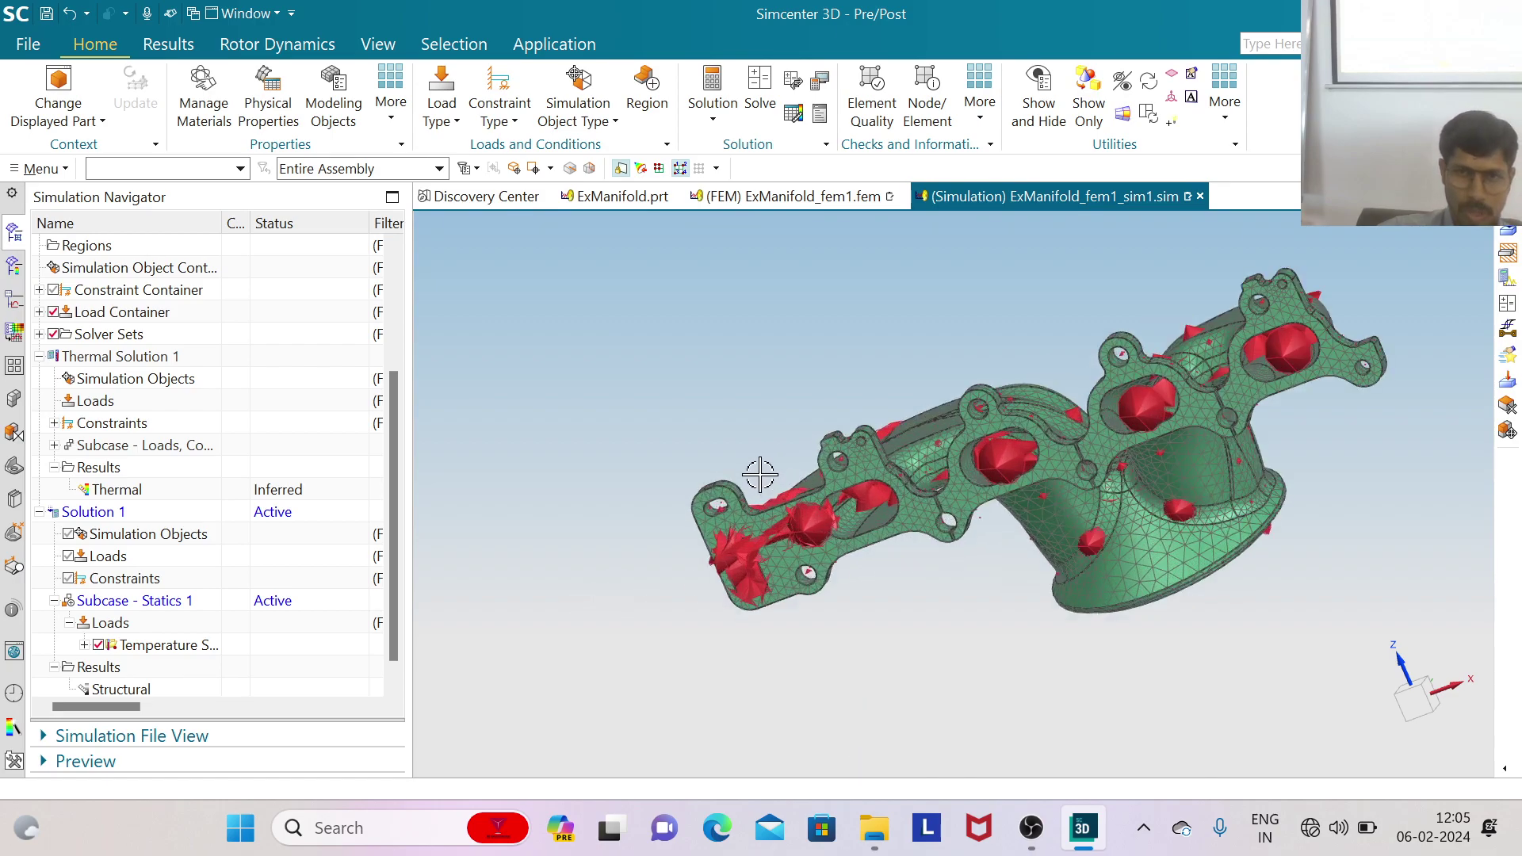
{"action": "scroll", "coordinate": [760, 473], "scroll_direction": "up", "scroll_amount": 2}
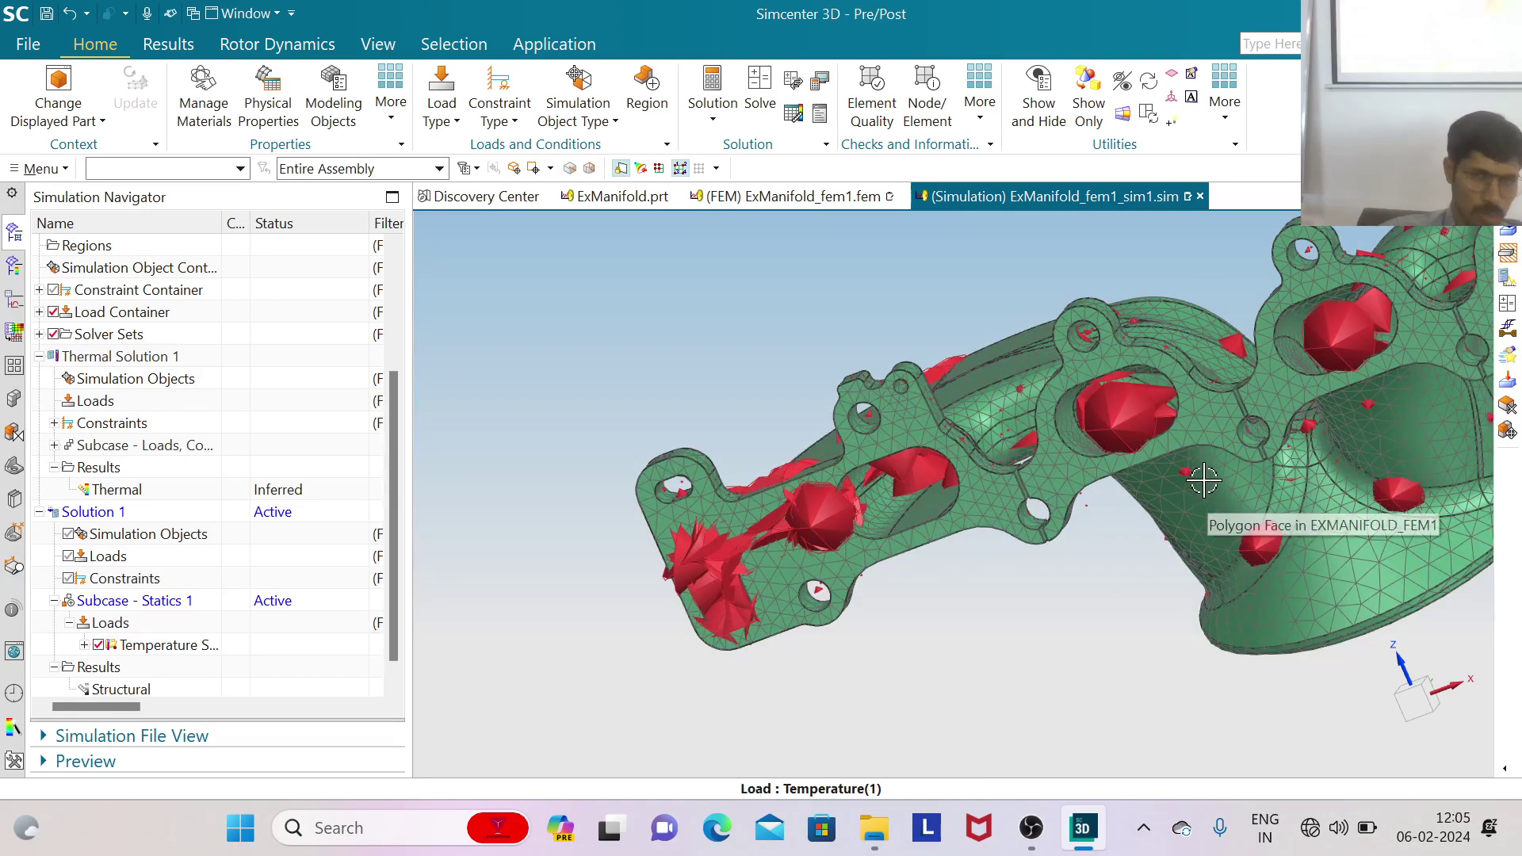
{"action": "scroll", "coordinate": [1009, 502], "scroll_direction": "down", "scroll_amount": 2}
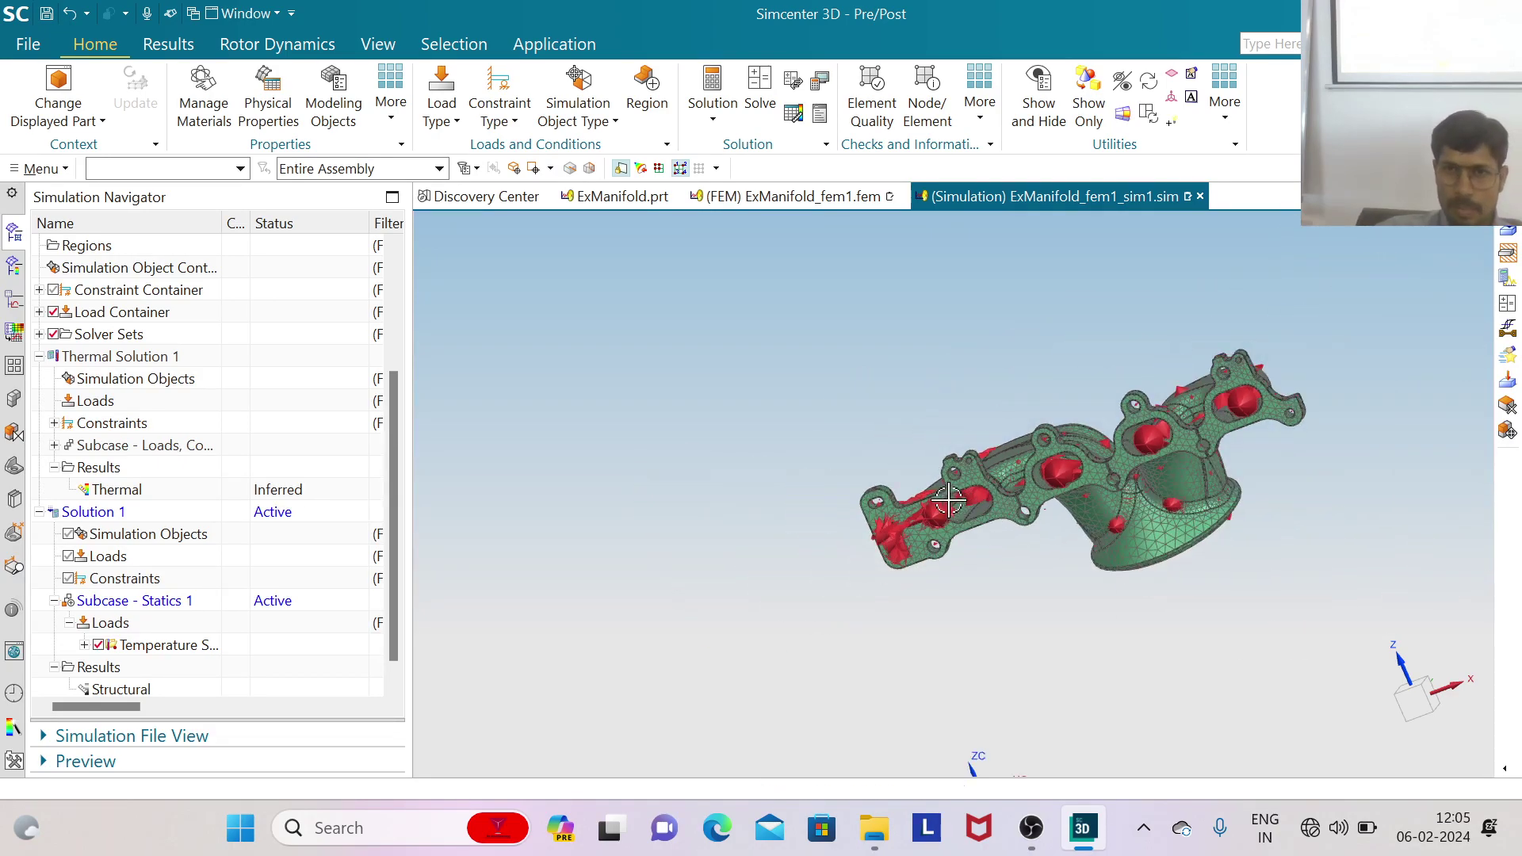
{"action": "scroll", "coordinate": [951, 500], "scroll_direction": "up", "scroll_amount": 2}
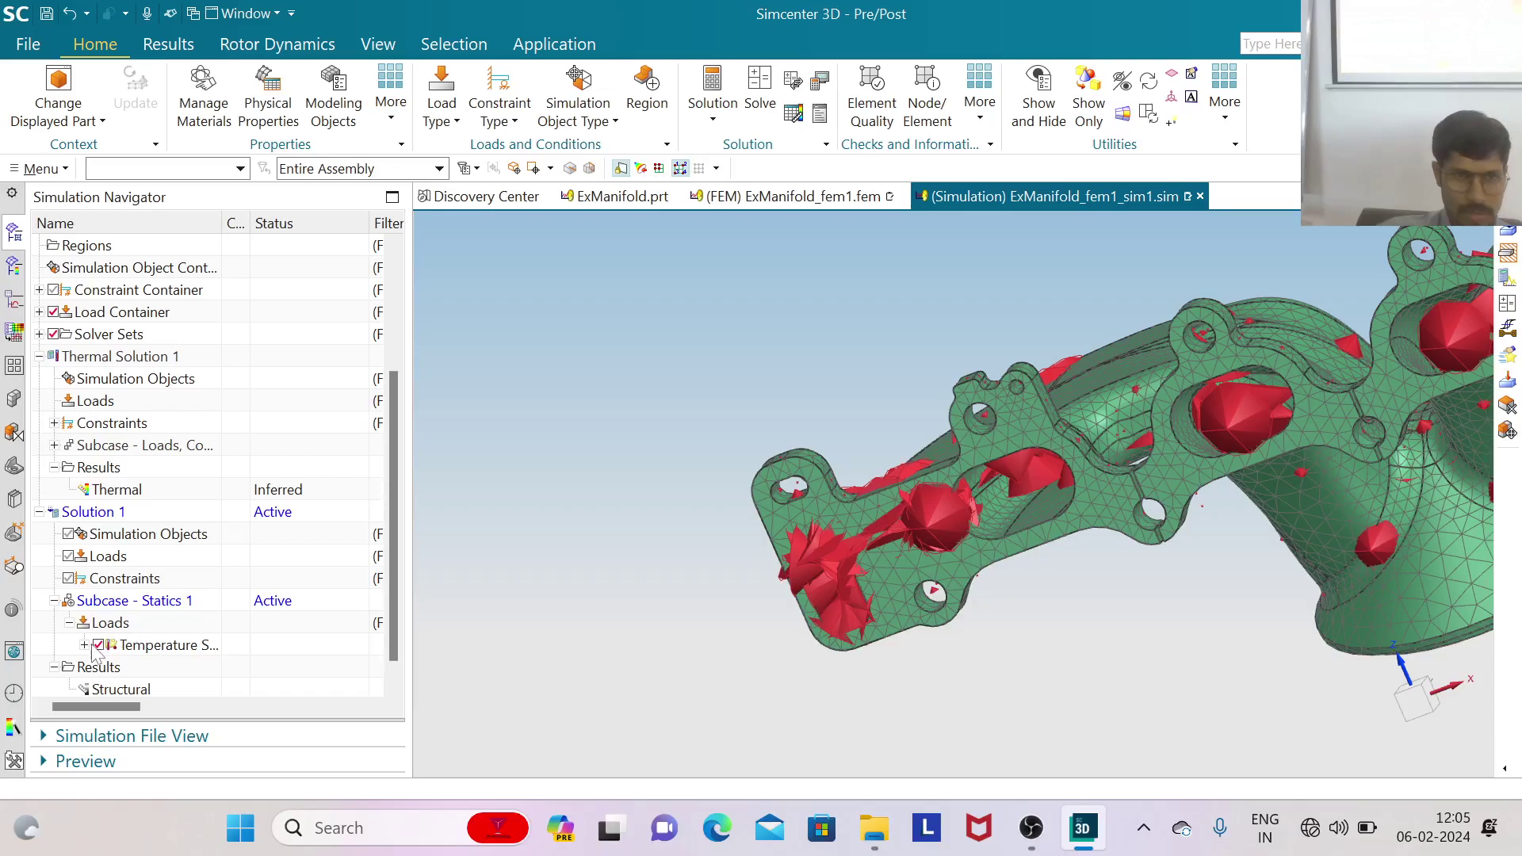
{"action": "left_click", "coordinate": [84, 645]}
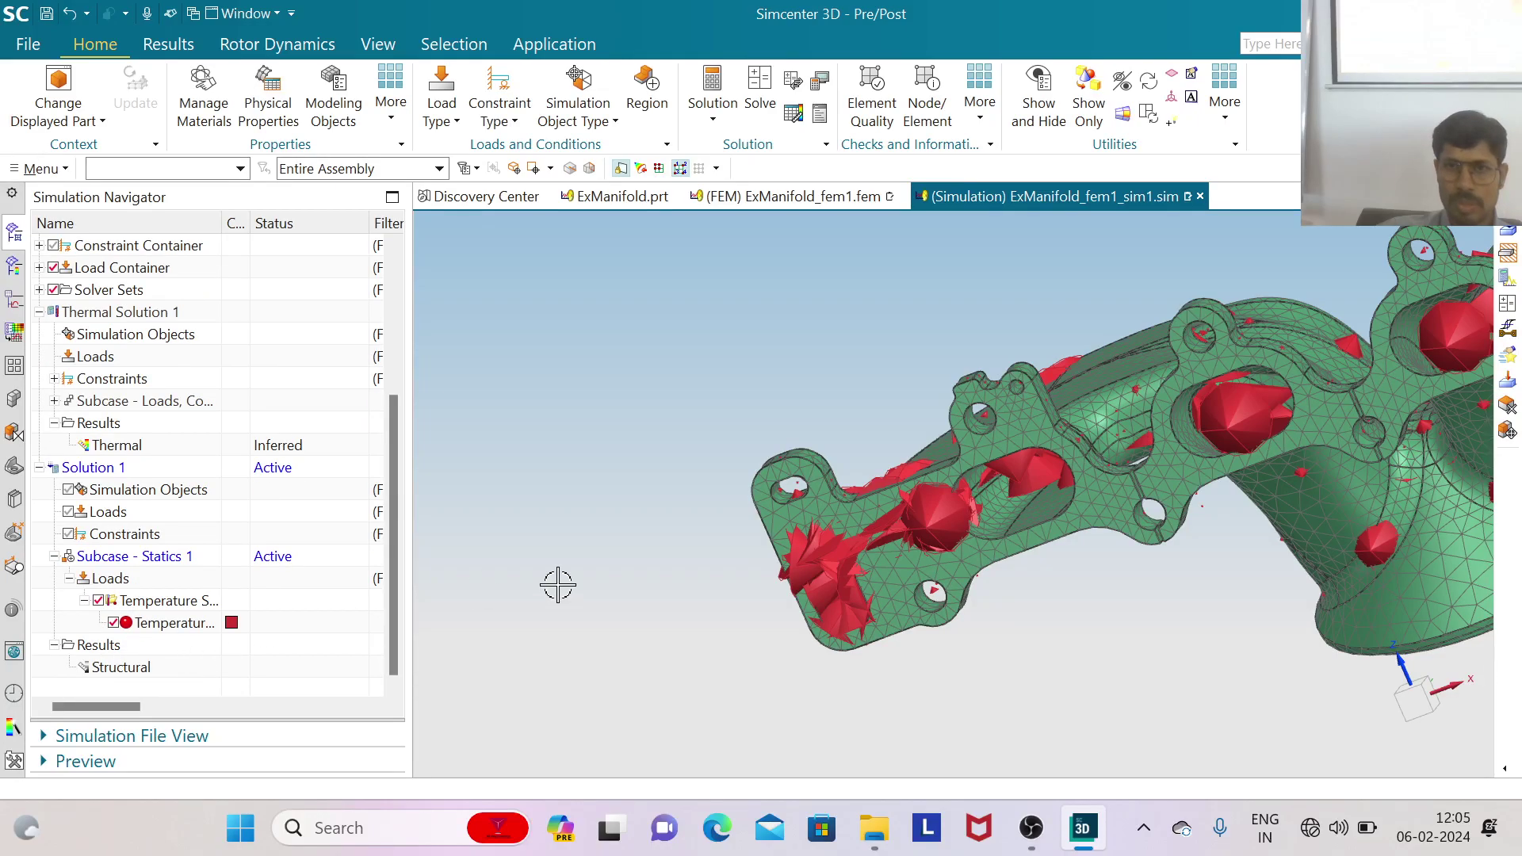
{"action": "scroll", "coordinate": [623, 551], "scroll_direction": "down", "scroll_amount": 2}
{"action": "scroll", "coordinate": [749, 532], "scroll_direction": "up", "scroll_amount": 2}
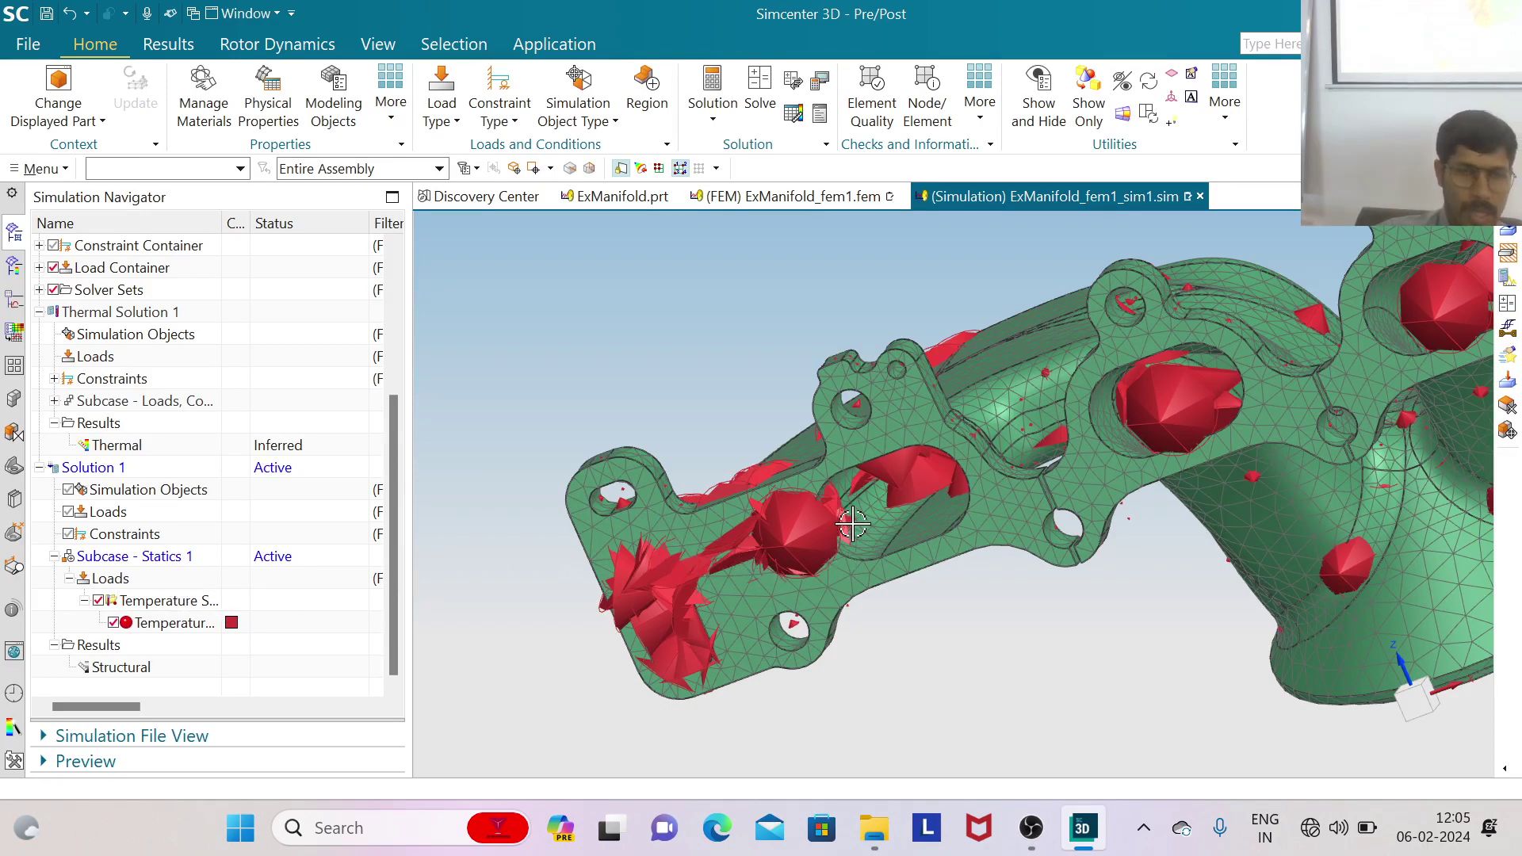
{"action": "left_click", "coordinate": [460, 127]}
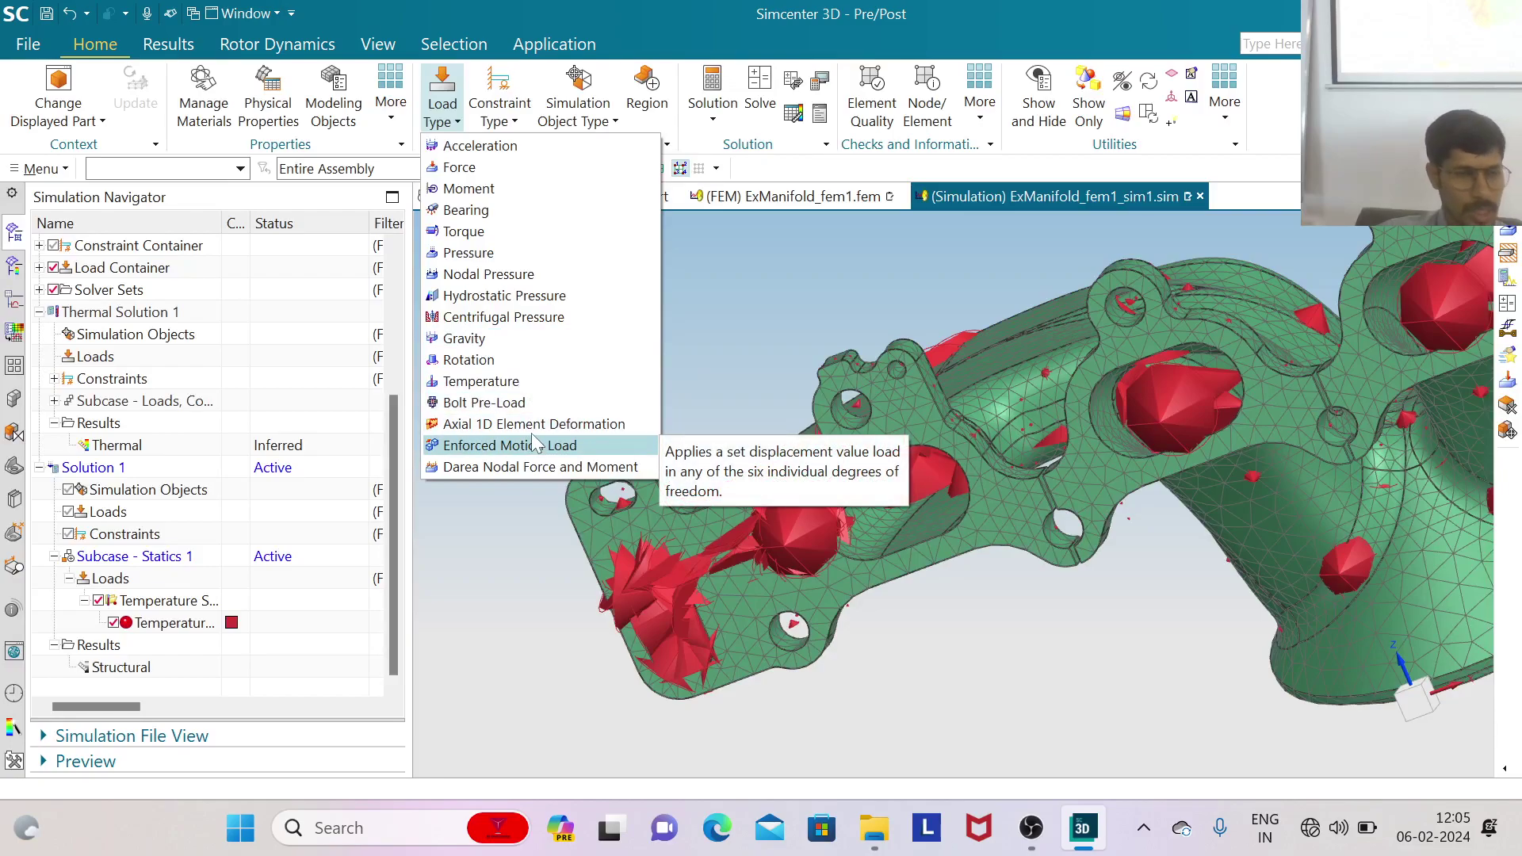
{"action": "left_click", "coordinate": [512, 598]}
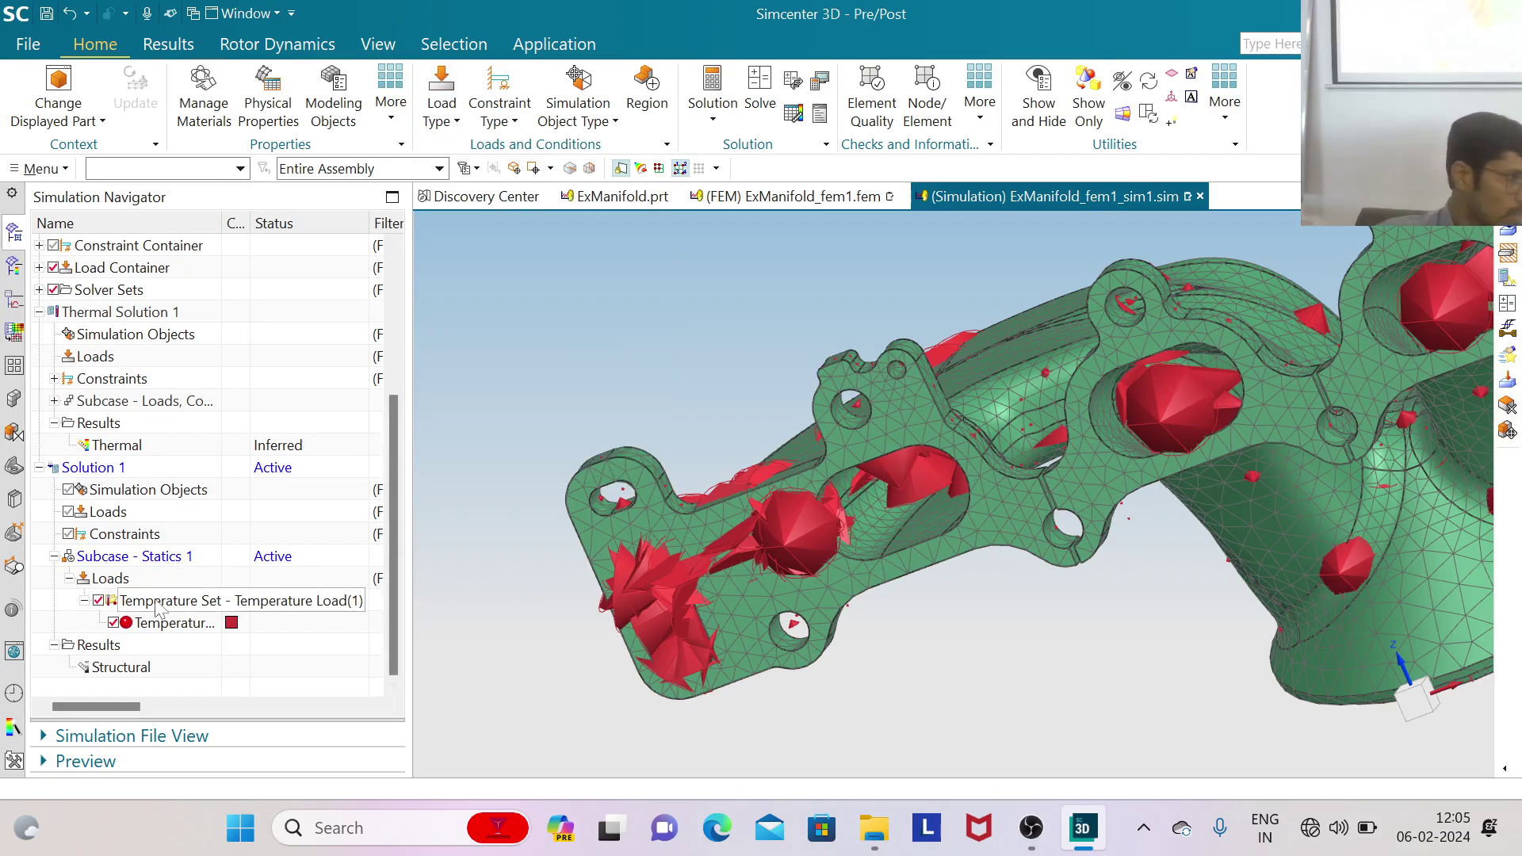
{"action": "scroll", "coordinate": [824, 375], "scroll_direction": "down", "scroll_amount": 5}
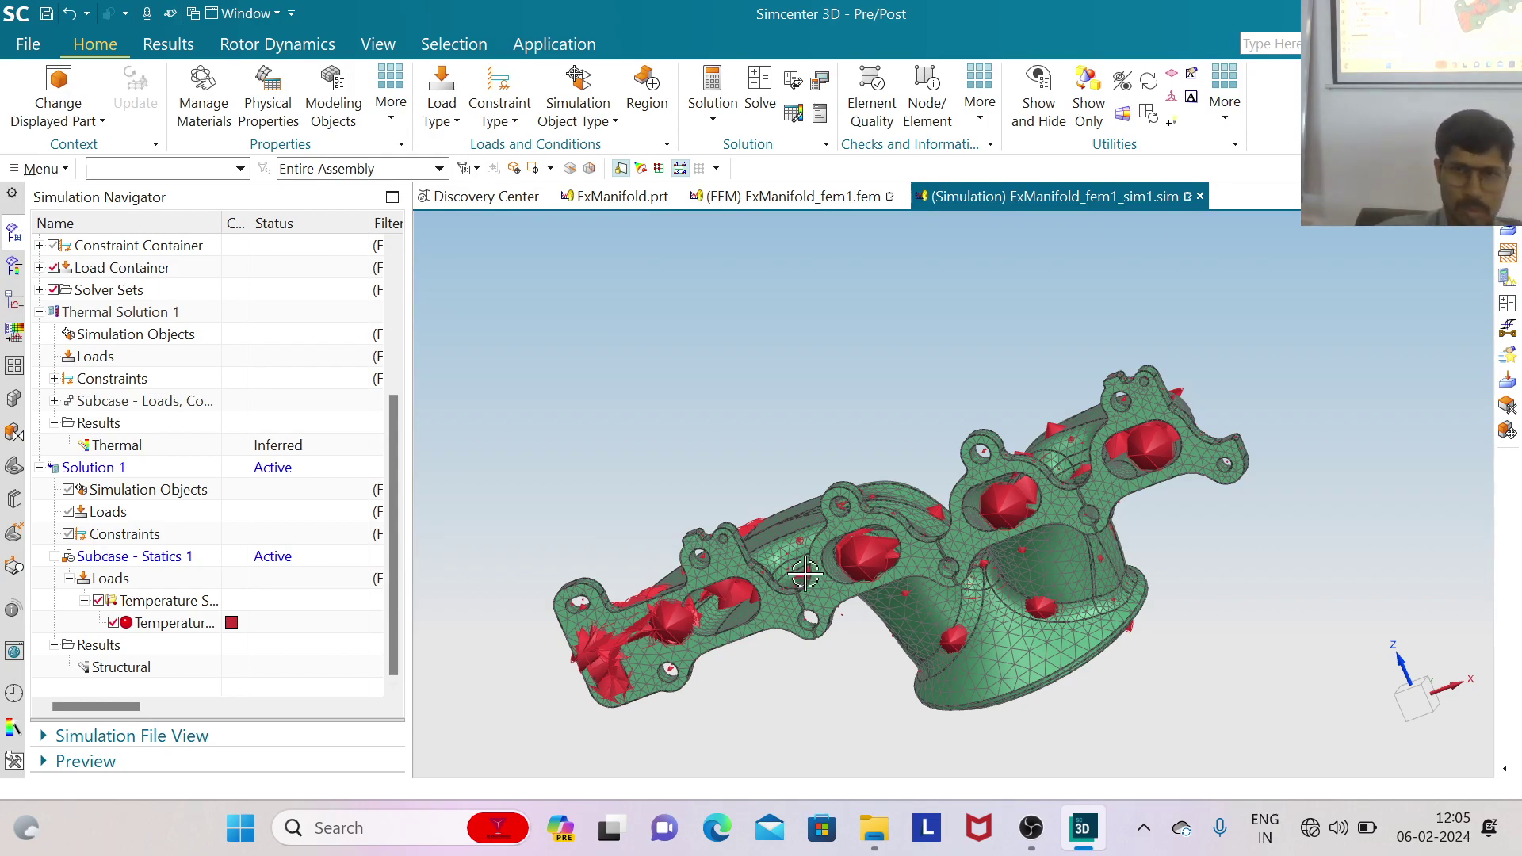
{"action": "scroll", "coordinate": [728, 606], "scroll_direction": "up", "scroll_amount": 2}
{"action": "scroll", "coordinate": [825, 579], "scroll_direction": "down", "scroll_amount": 3}
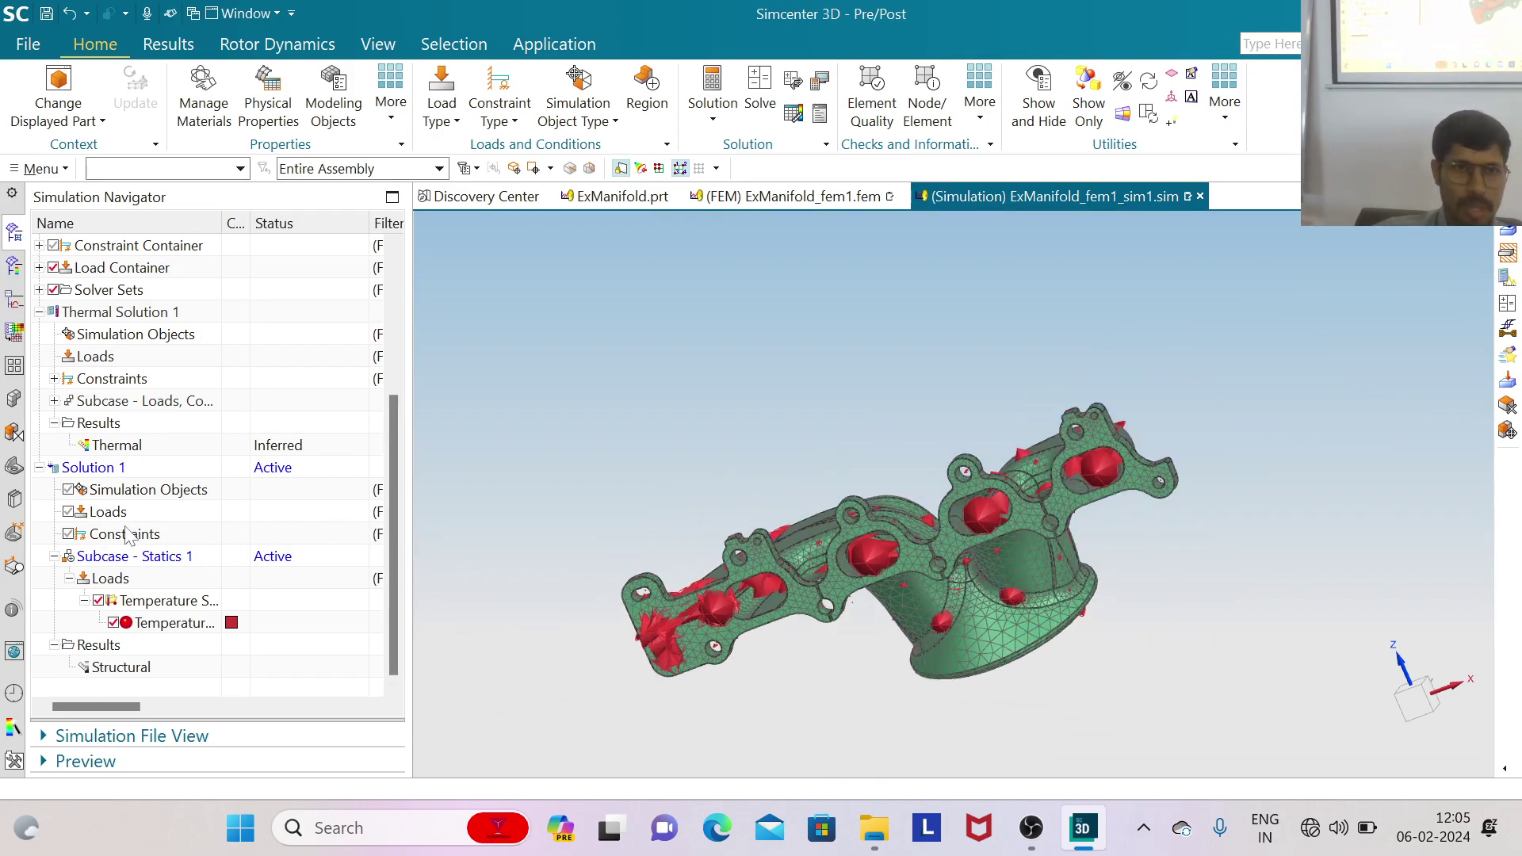
Start a Fixed Constraint on the manifold for the linear statics solution
{"action": "left_click", "coordinate": [520, 119]}
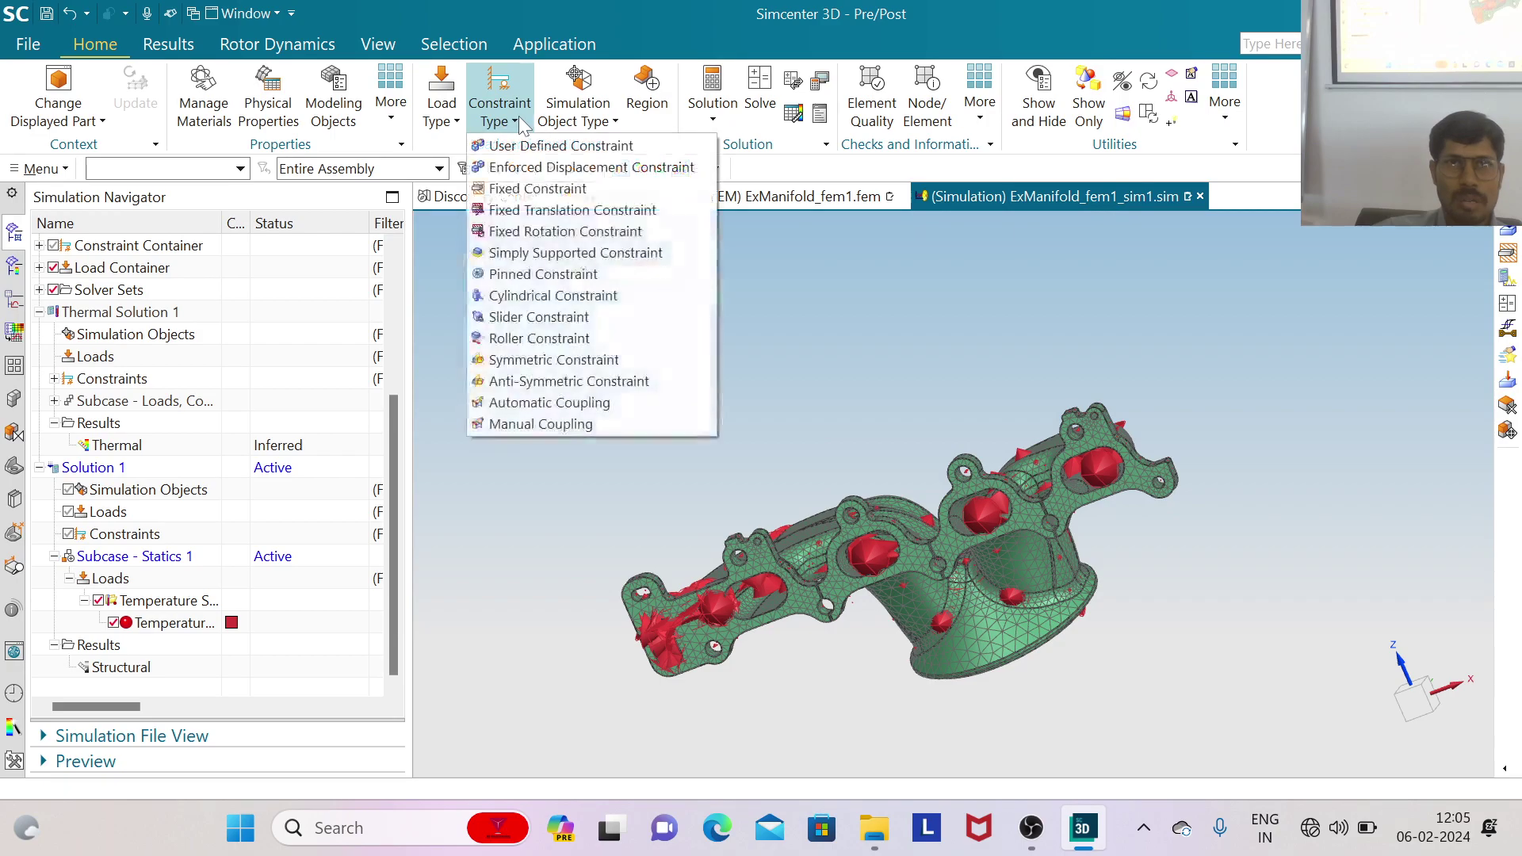
{"action": "left_click", "coordinate": [538, 189]}
{"action": "scroll", "coordinate": [786, 593], "scroll_direction": "up", "scroll_amount": 4}
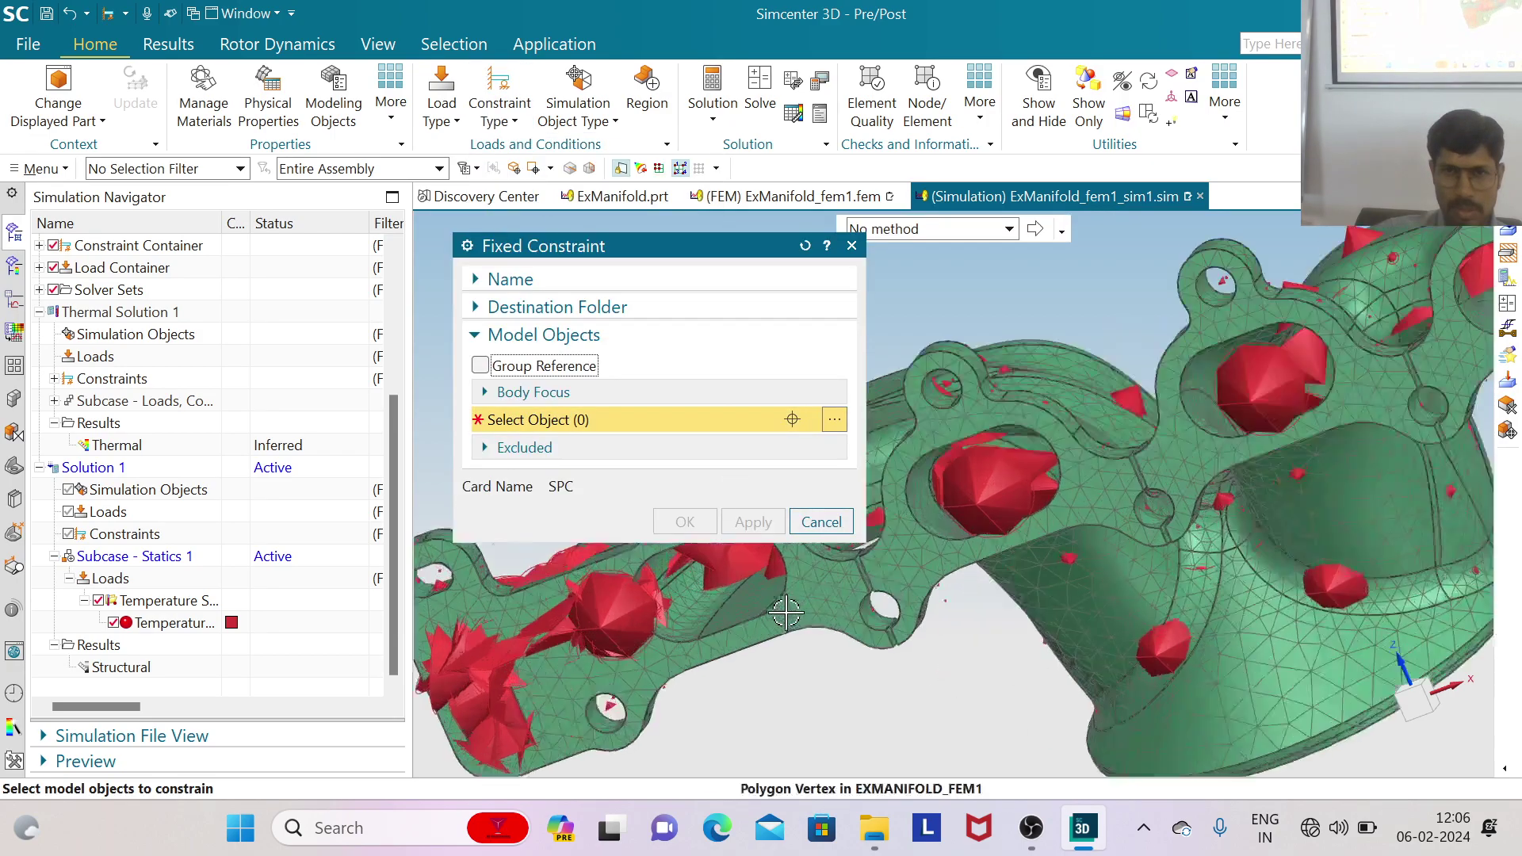
{"action": "scroll", "coordinate": [880, 604], "scroll_direction": "down", "scroll_amount": 4}
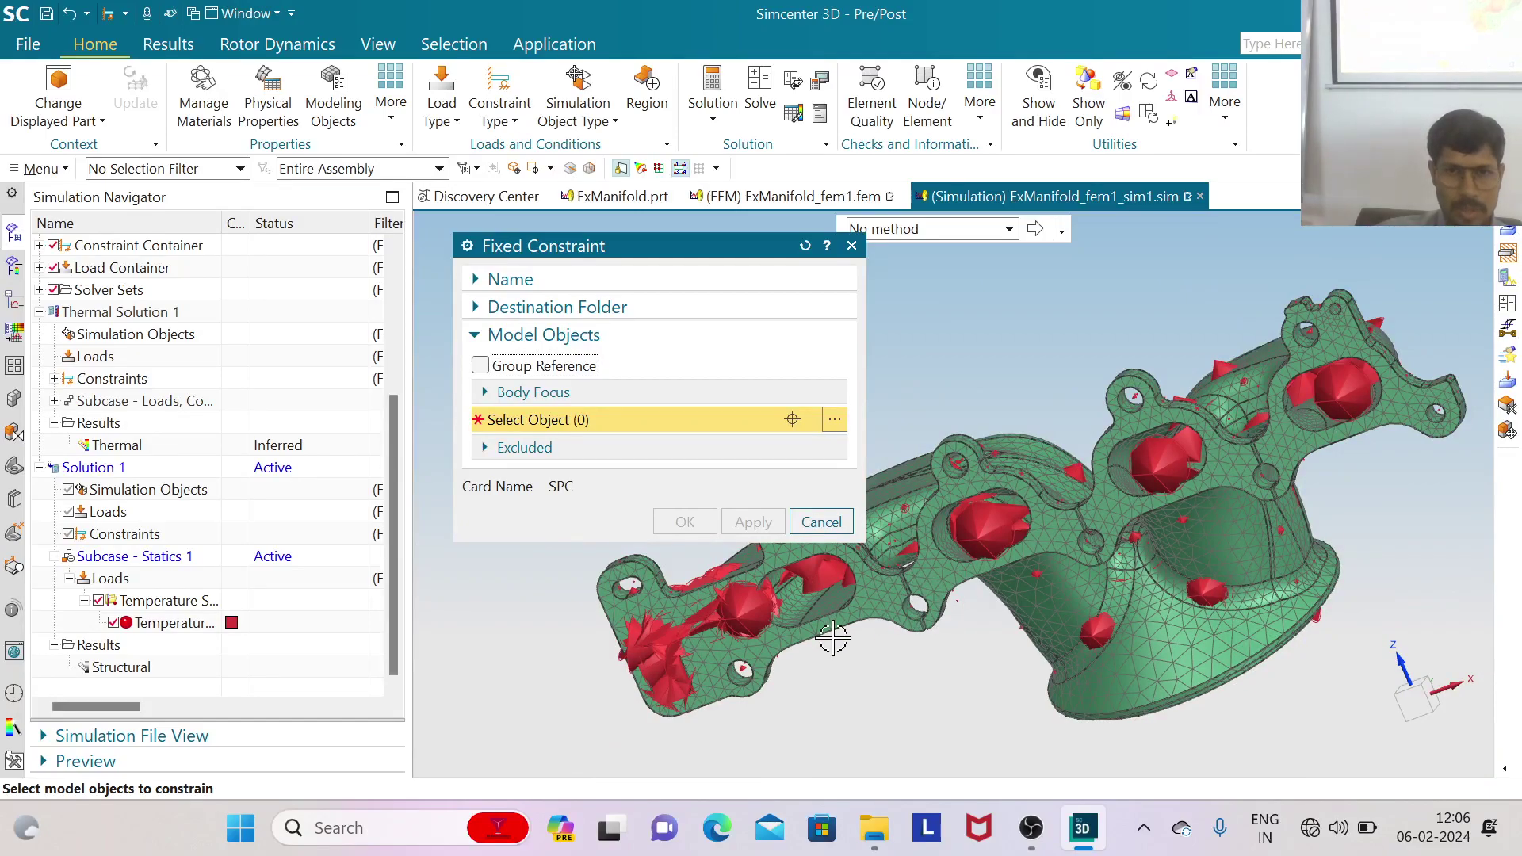
{"action": "left_click", "coordinate": [713, 654]}
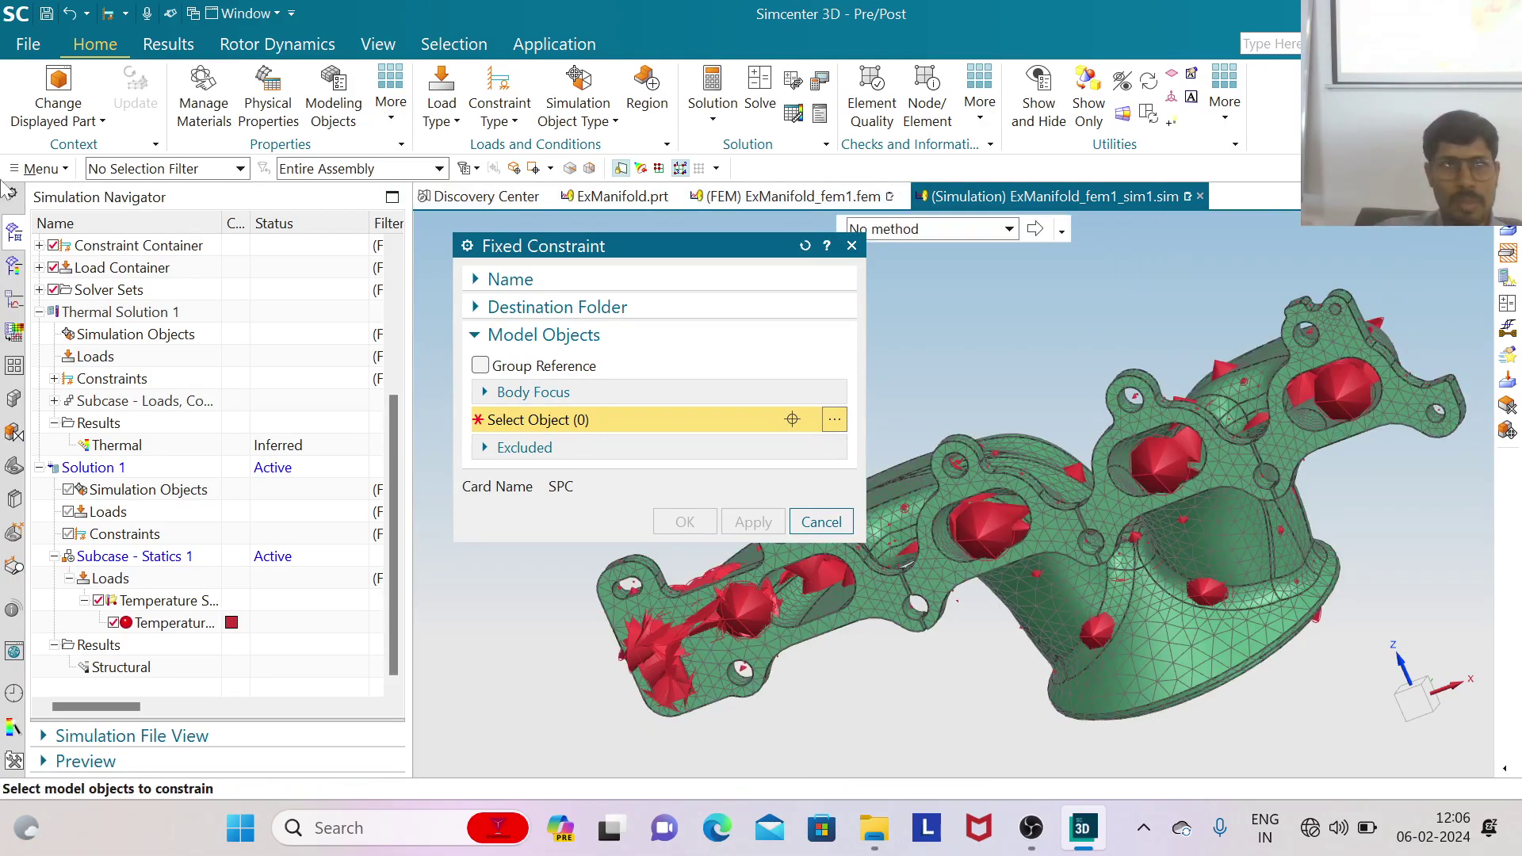
{"action": "left_click", "coordinate": [152, 168]}
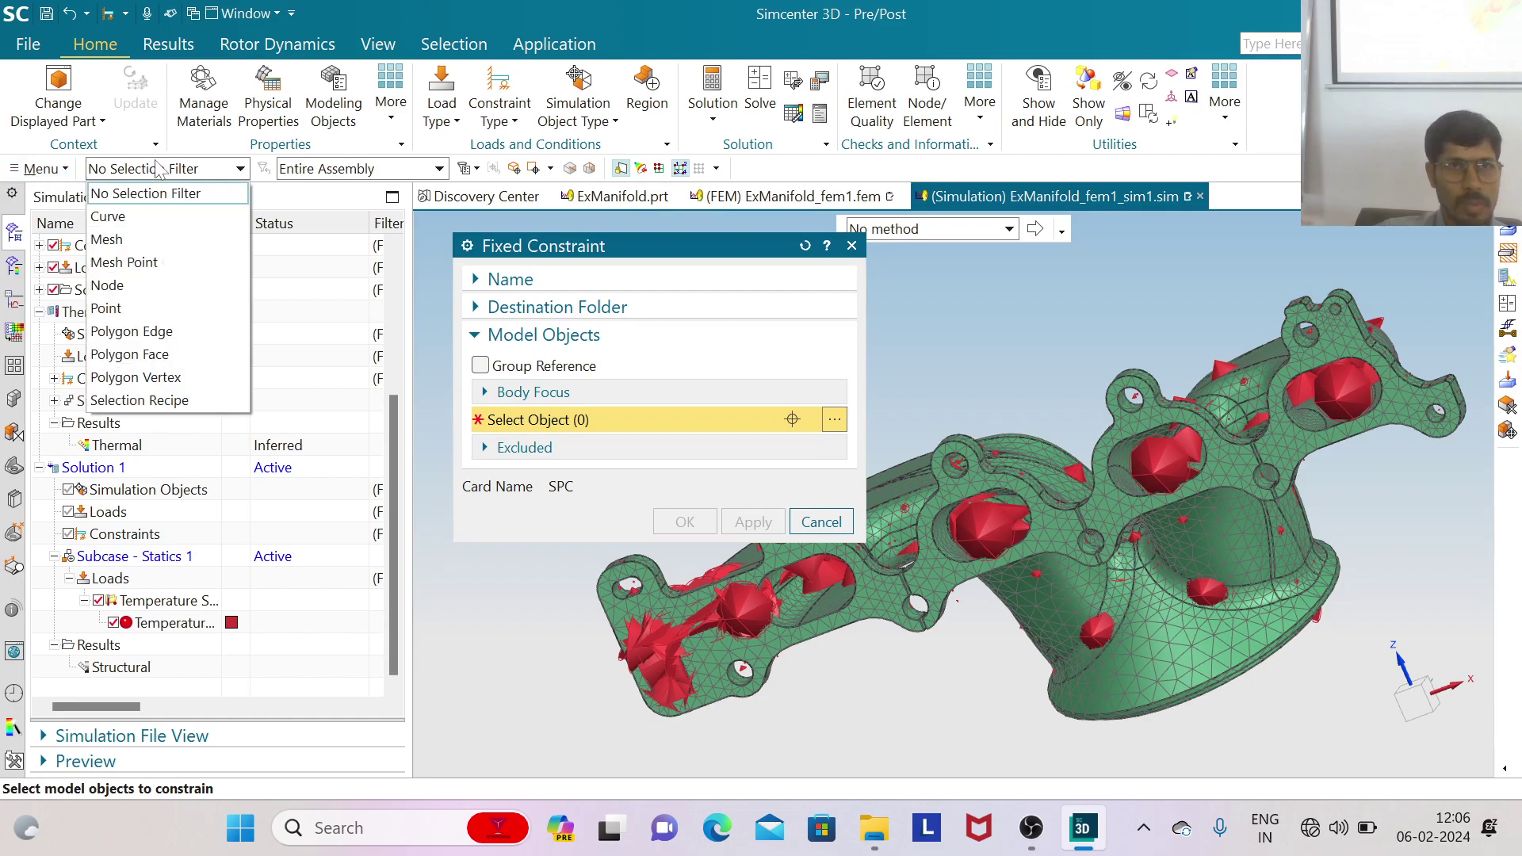
{"action": "left_click", "coordinate": [189, 344]}
{"action": "left_click", "coordinate": [718, 644]}
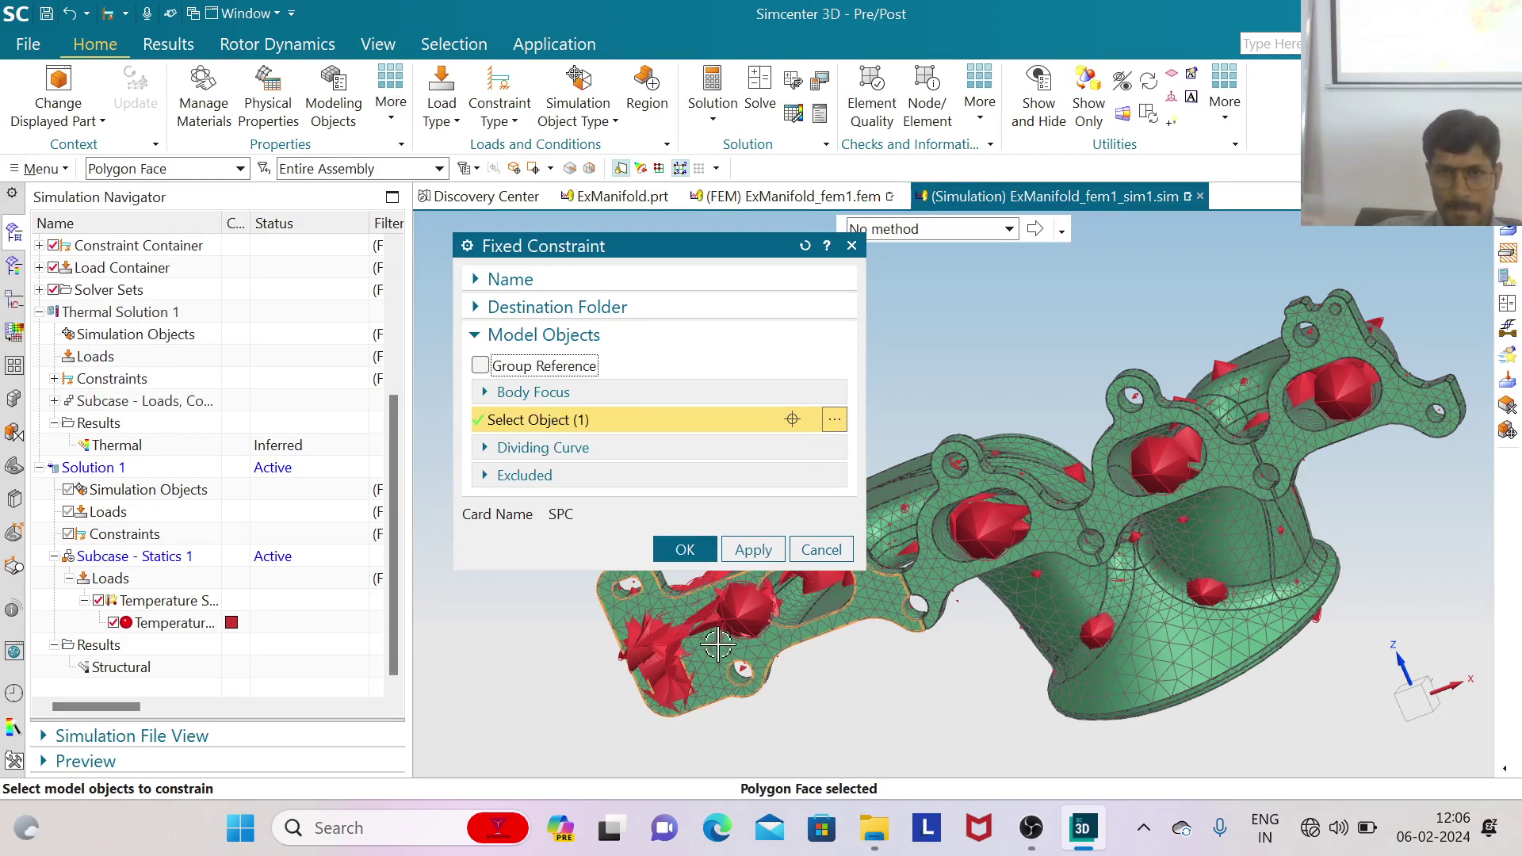
{"action": "left_click", "coordinate": [933, 574]}
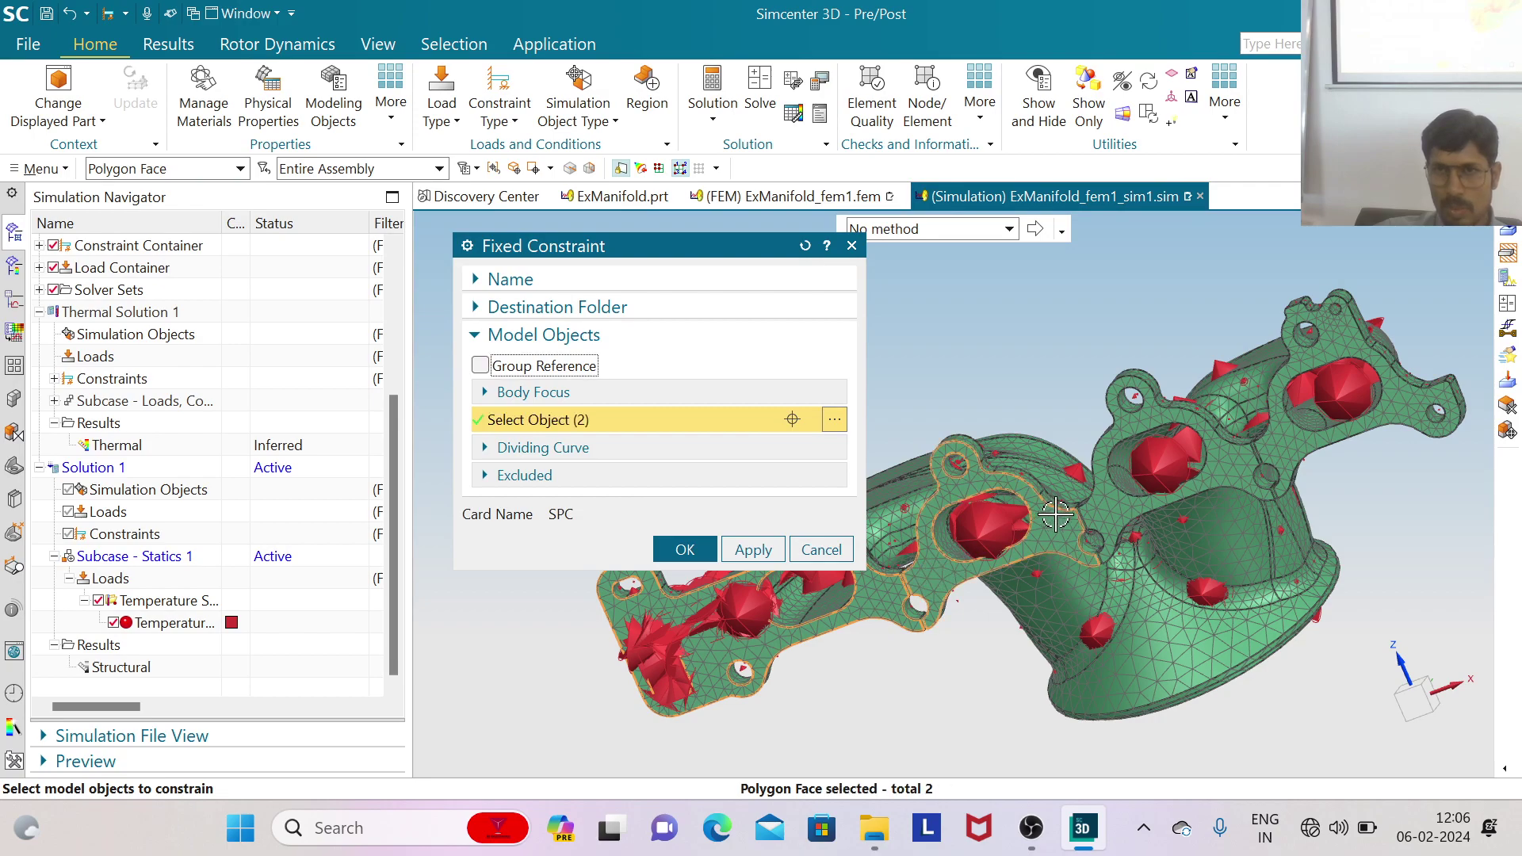
{"action": "left_click", "coordinate": [1267, 455]}
{"action": "left_click", "coordinate": [1279, 455]}
{"action": "middle_click_drag", "start_coordinate": [1279, 455], "coordinate": [1276, 471]}
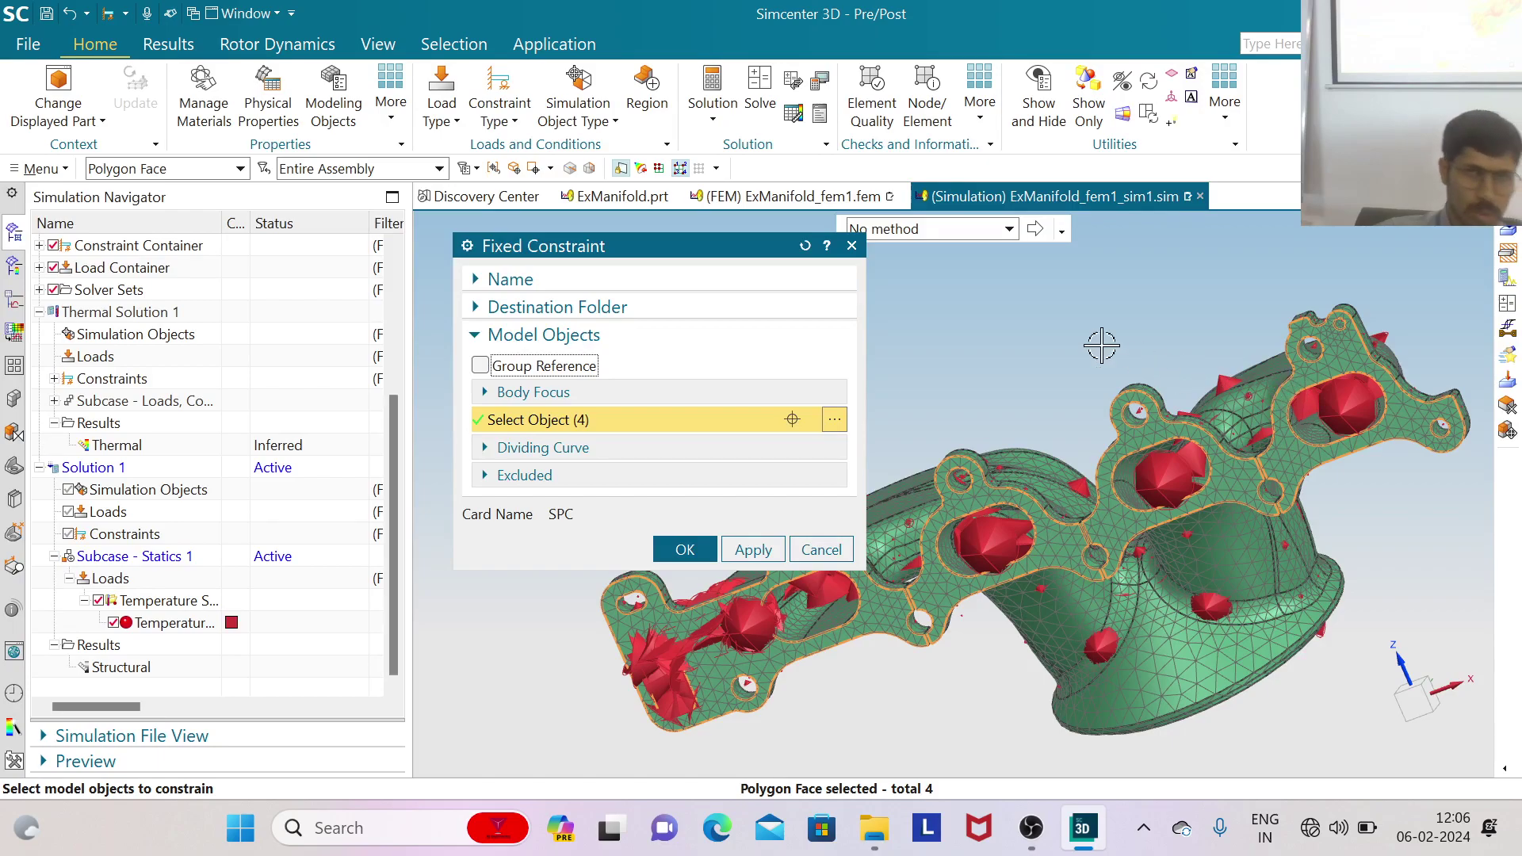
{"action": "left_click", "coordinate": [805, 246]}
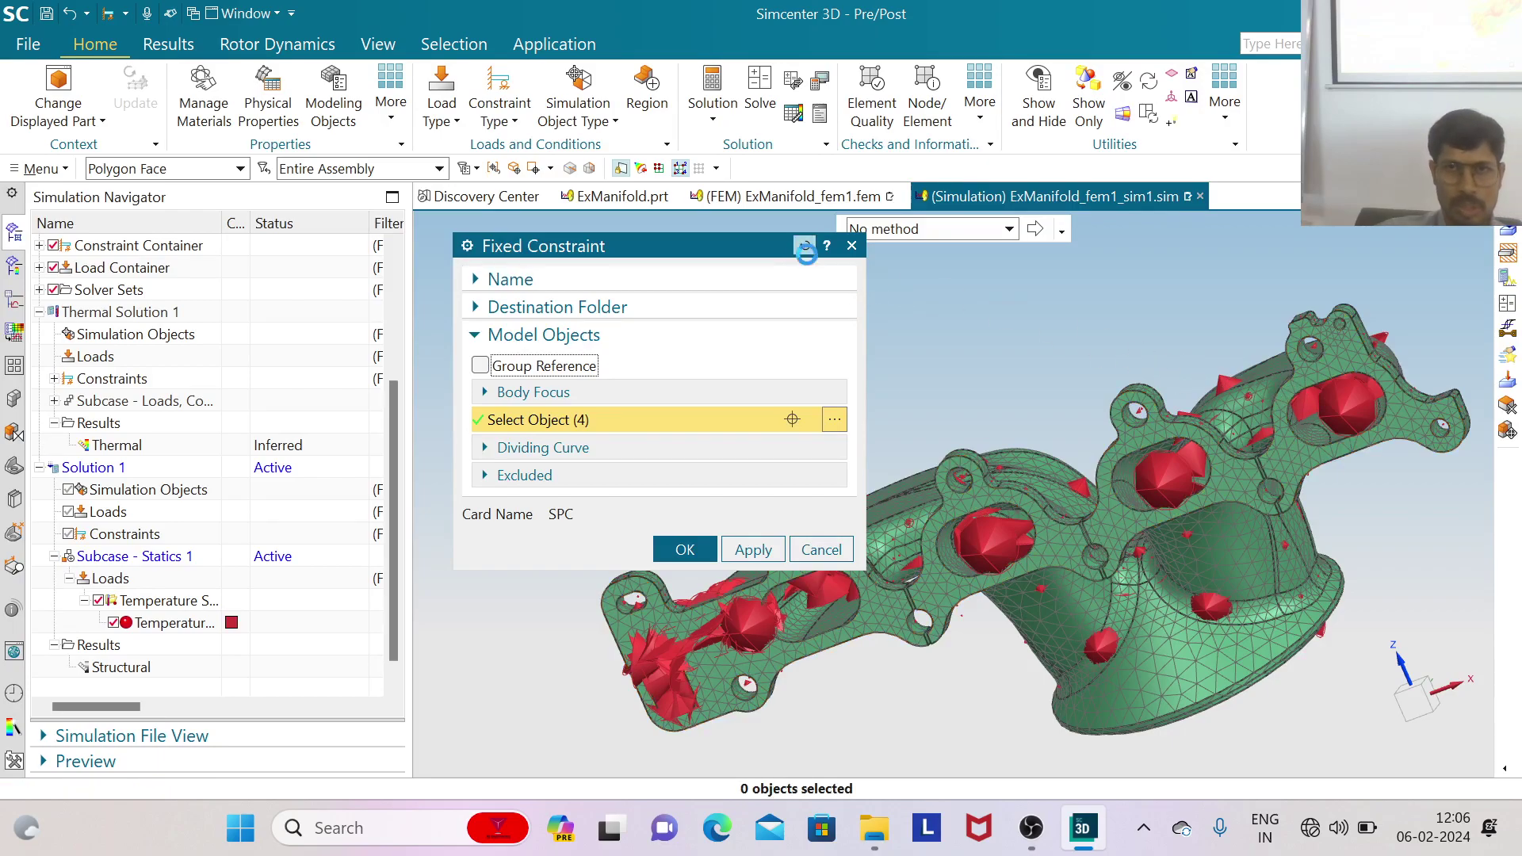
{"action": "left_click", "coordinate": [710, 676]}
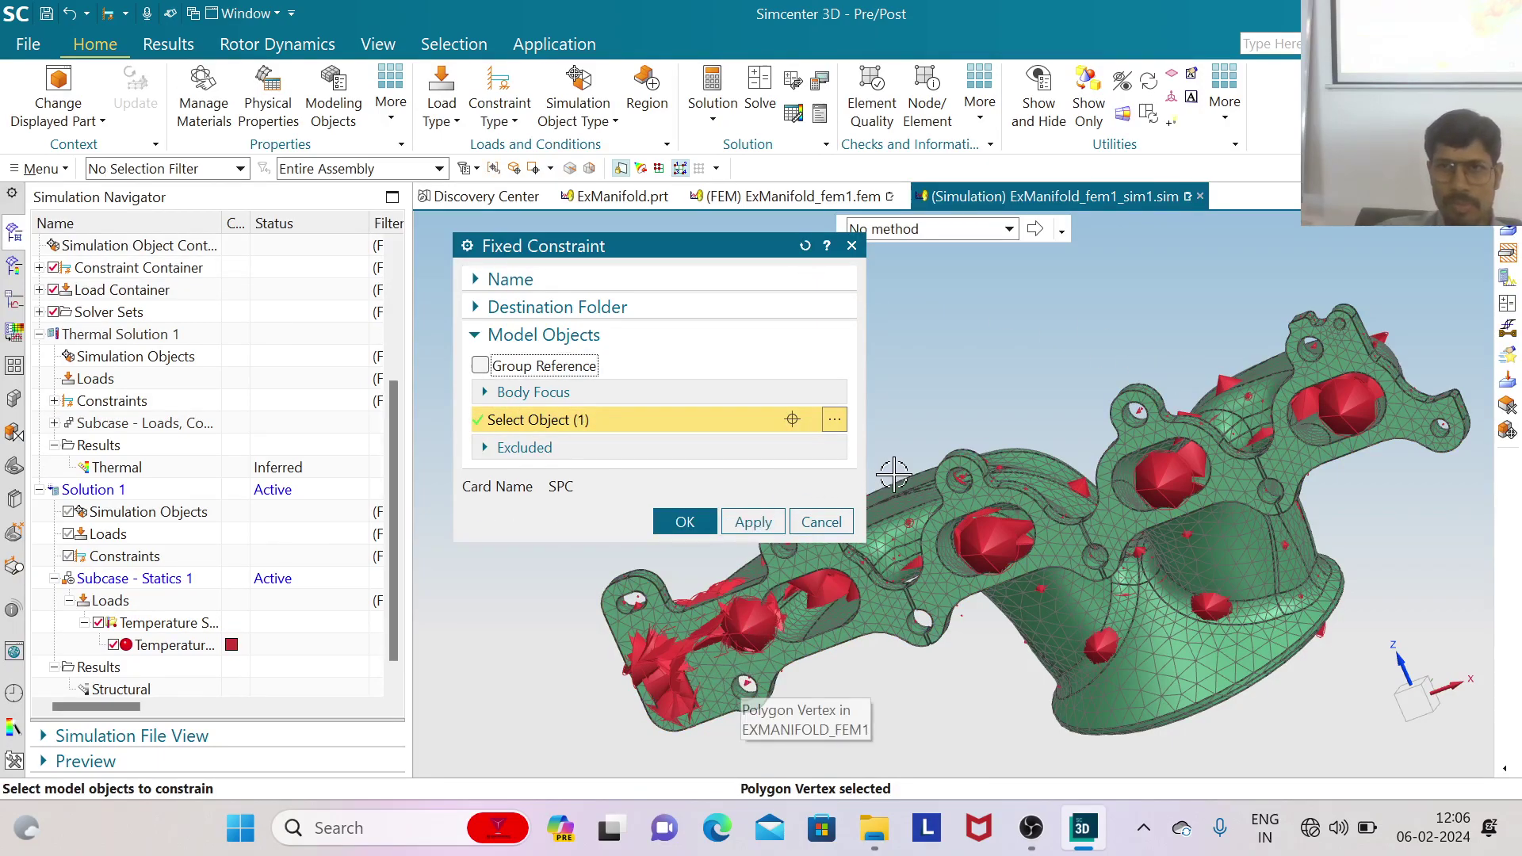
{"action": "left_click", "coordinate": [129, 173]}
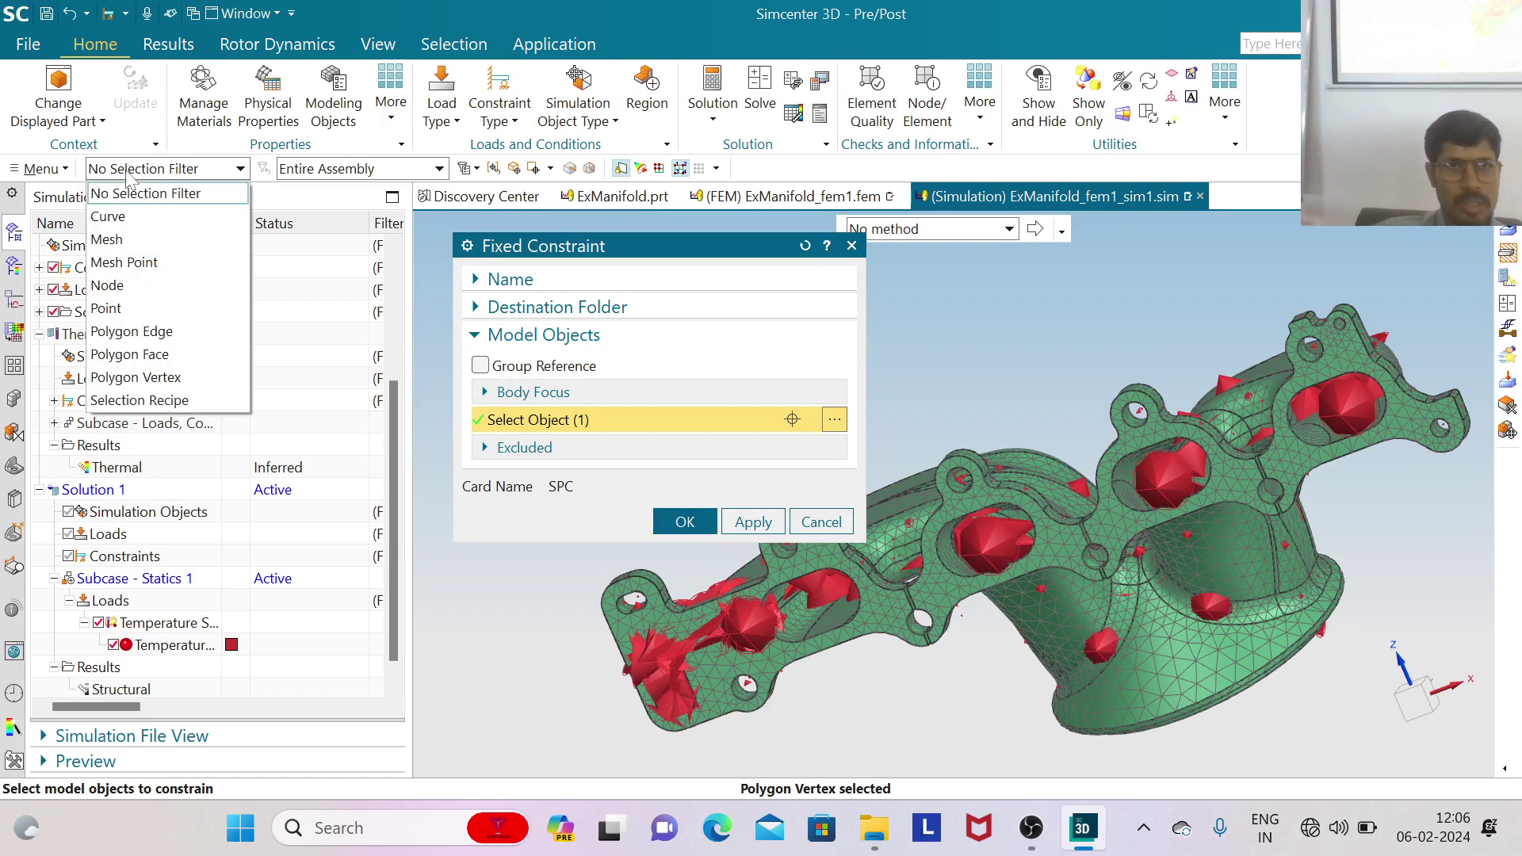
{"action": "left_click", "coordinate": [119, 354]}
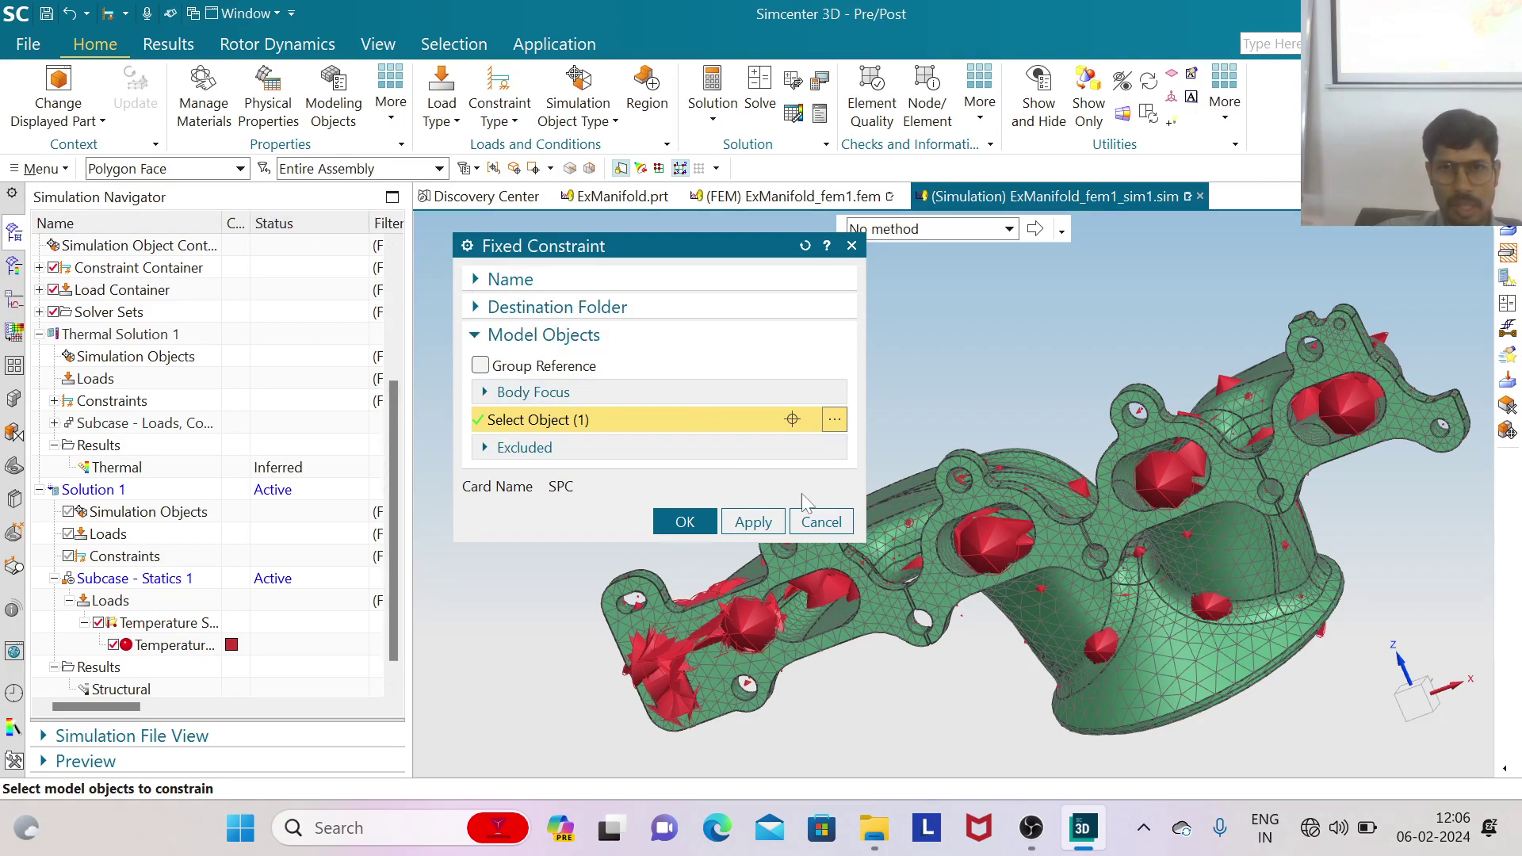
{"action": "left_click", "coordinate": [806, 246]}
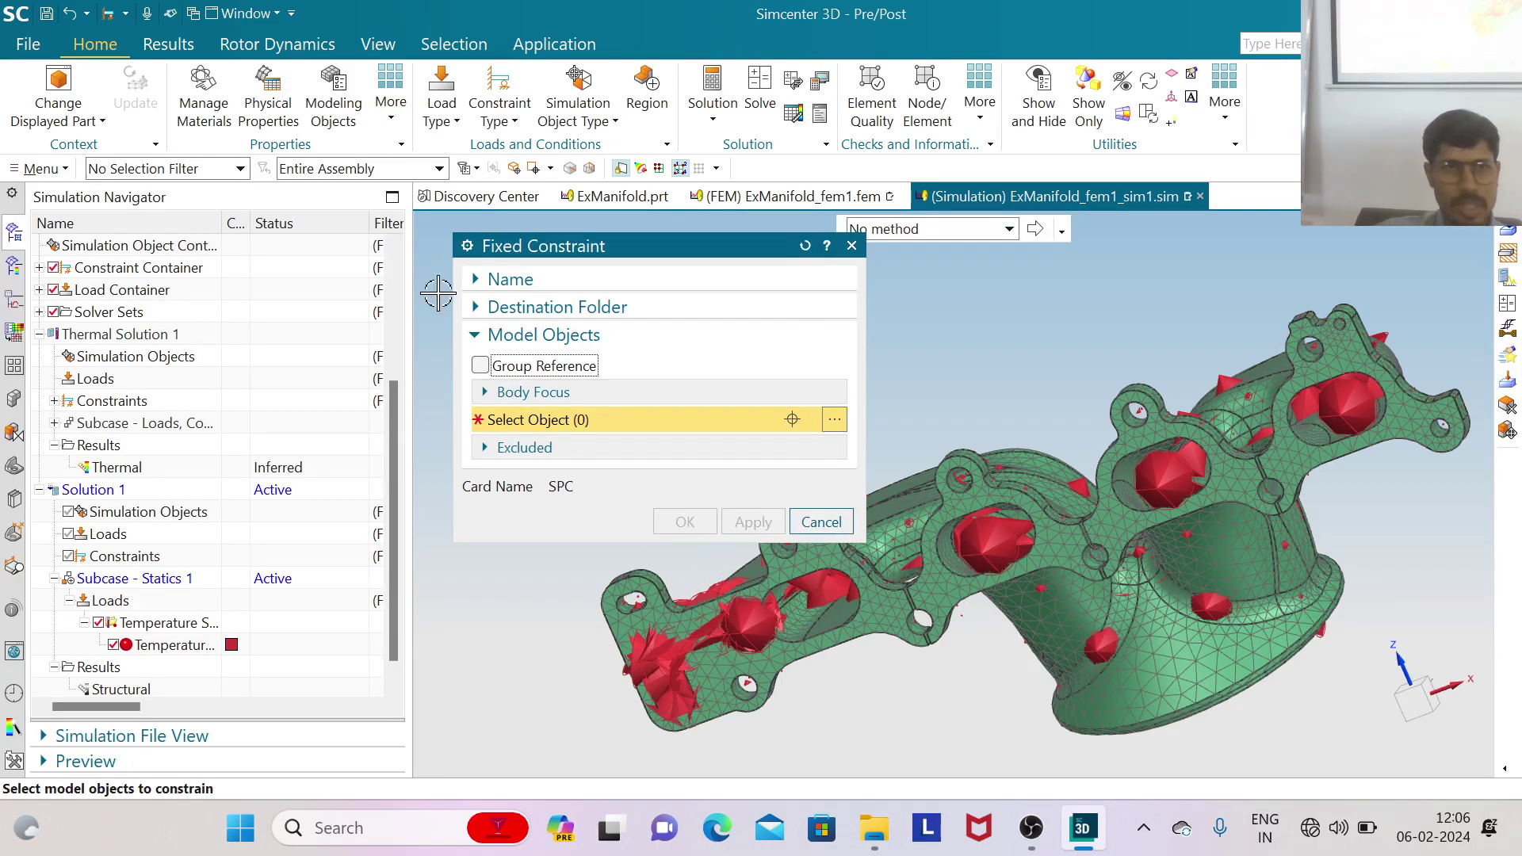
Create the fixed constraint on three adjoining mounting-flange faces selected as polygon faces, leaving the flange at the +X end free, and expand the subcase constraints
{"action": "left_click", "coordinate": [162, 169]}
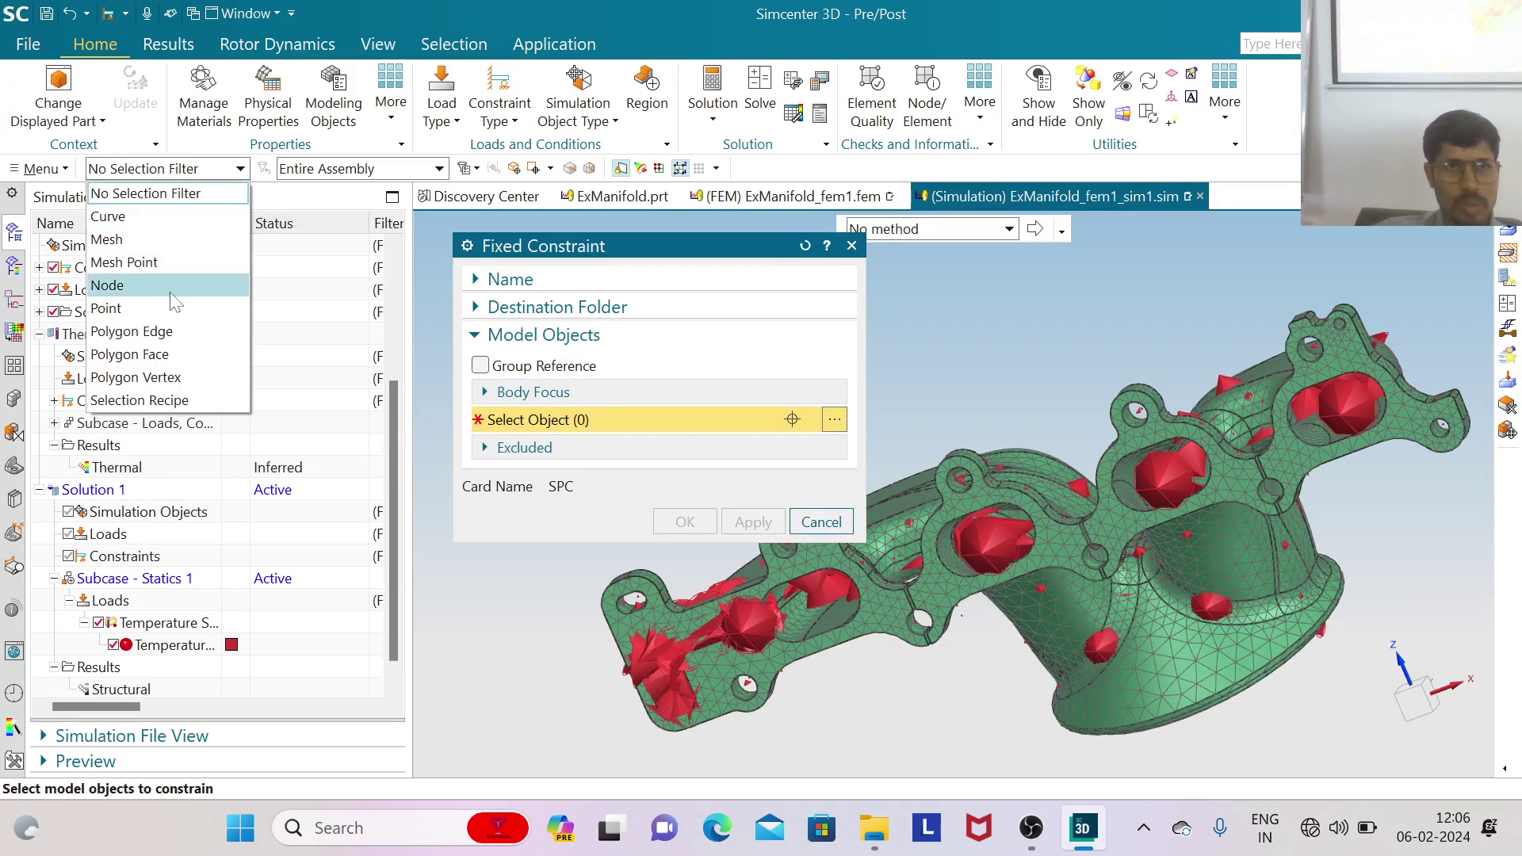
{"action": "left_click", "coordinate": [184, 350]}
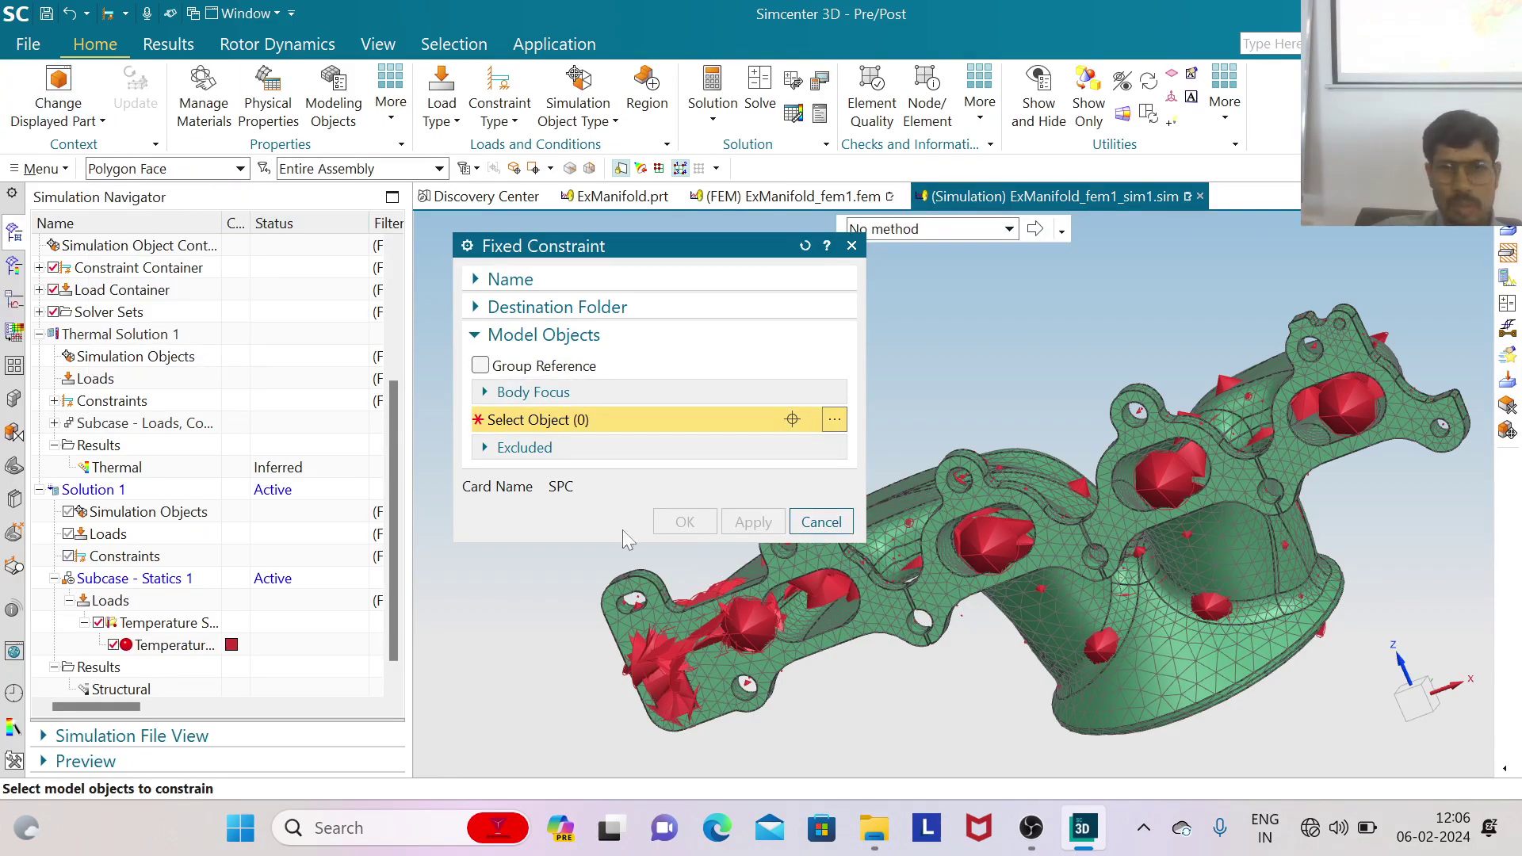
{"action": "scroll", "coordinate": [726, 657], "scroll_direction": "up", "scroll_amount": 3}
{"action": "left_click", "coordinate": [718, 664]}
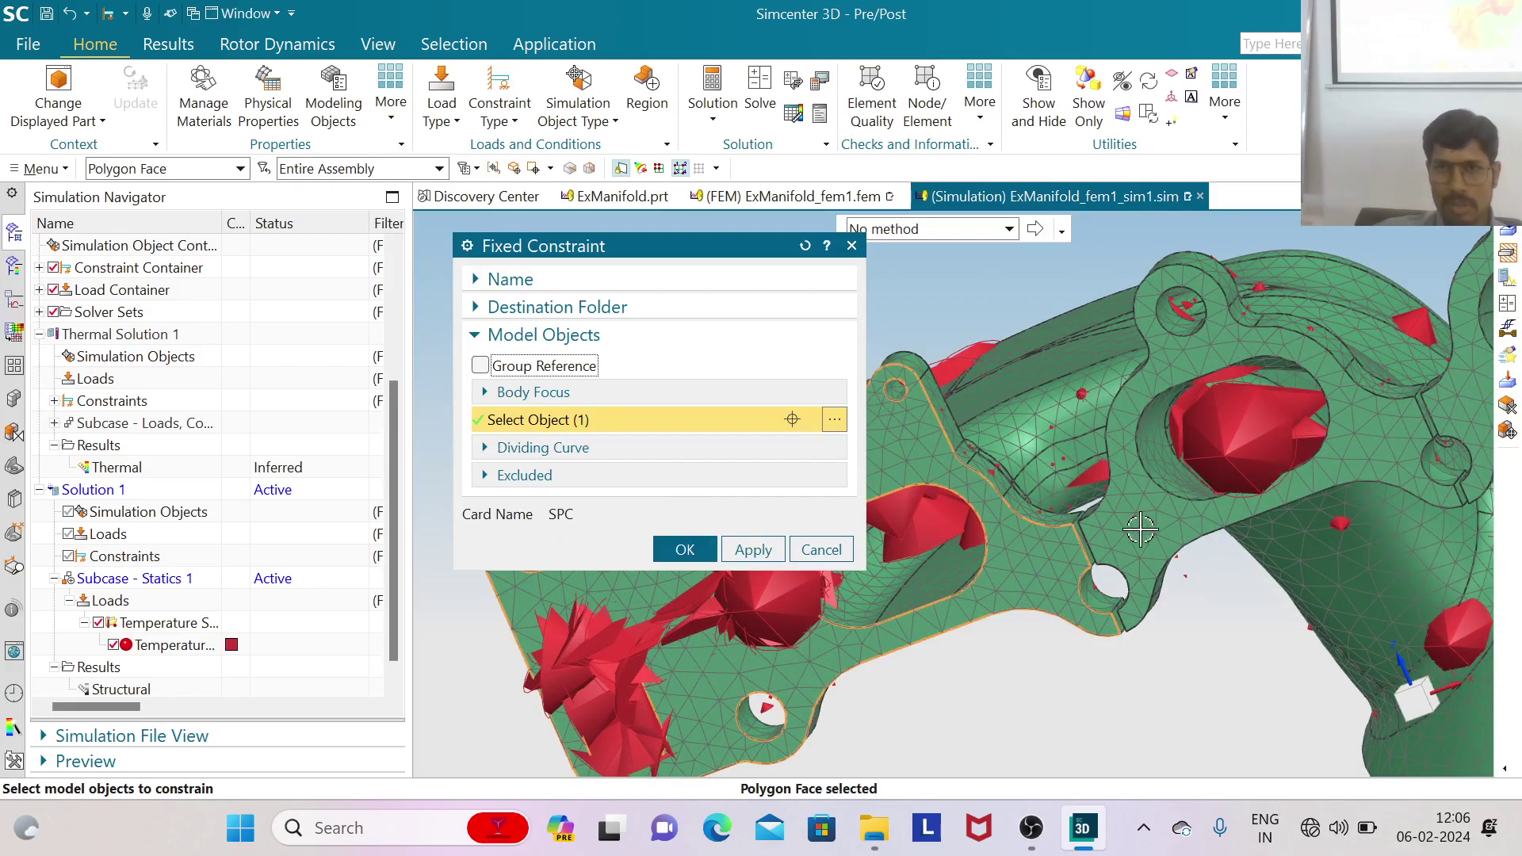
{"action": "scroll", "coordinate": [1038, 513], "scroll_direction": "down", "scroll_amount": 4}
{"action": "left_click", "coordinate": [1044, 515]}
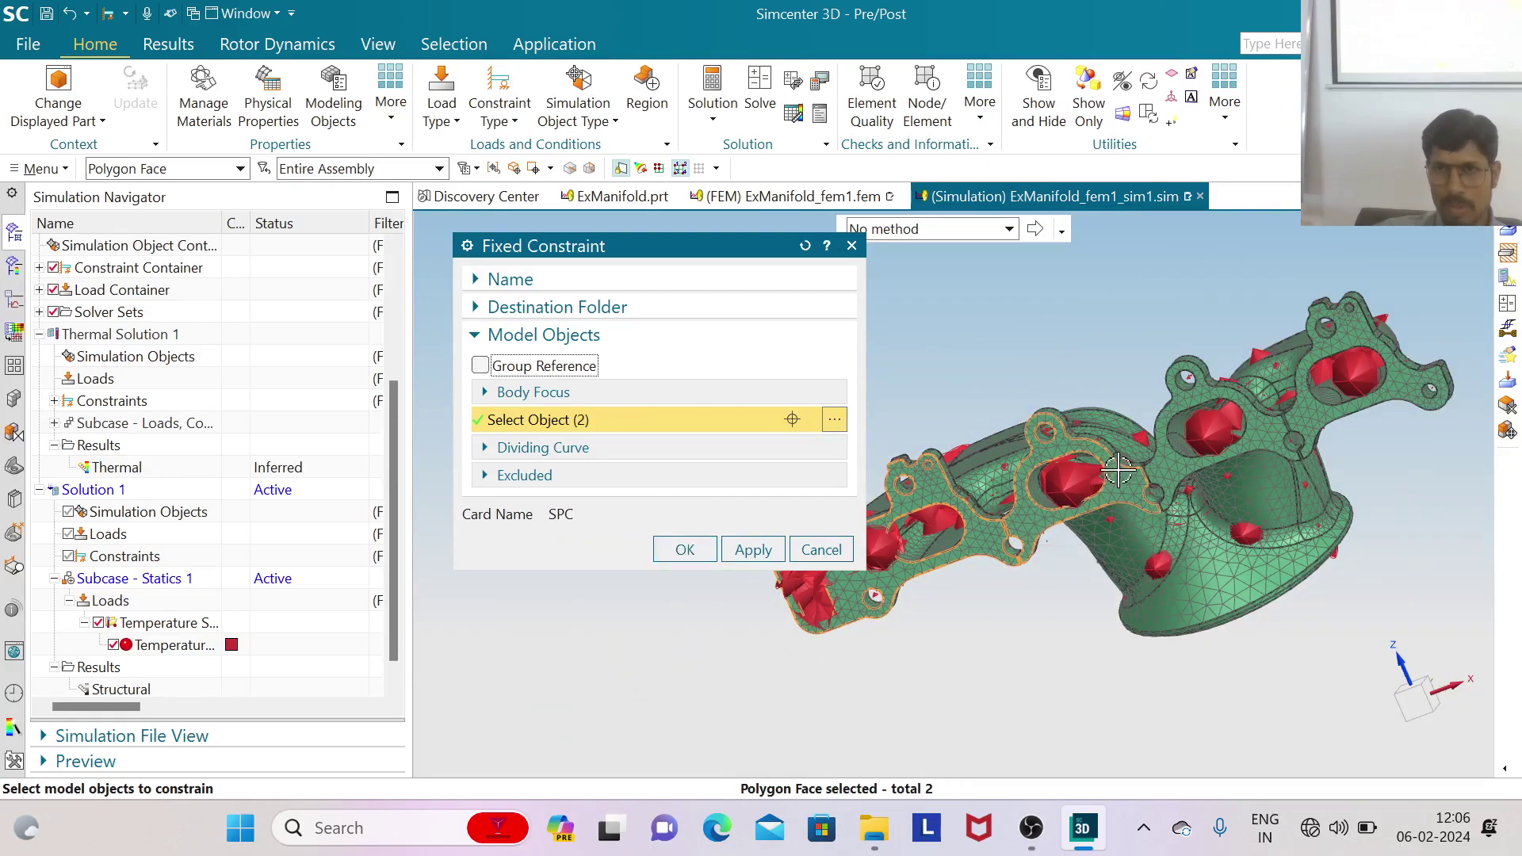
{"action": "left_click", "coordinate": [1170, 462]}
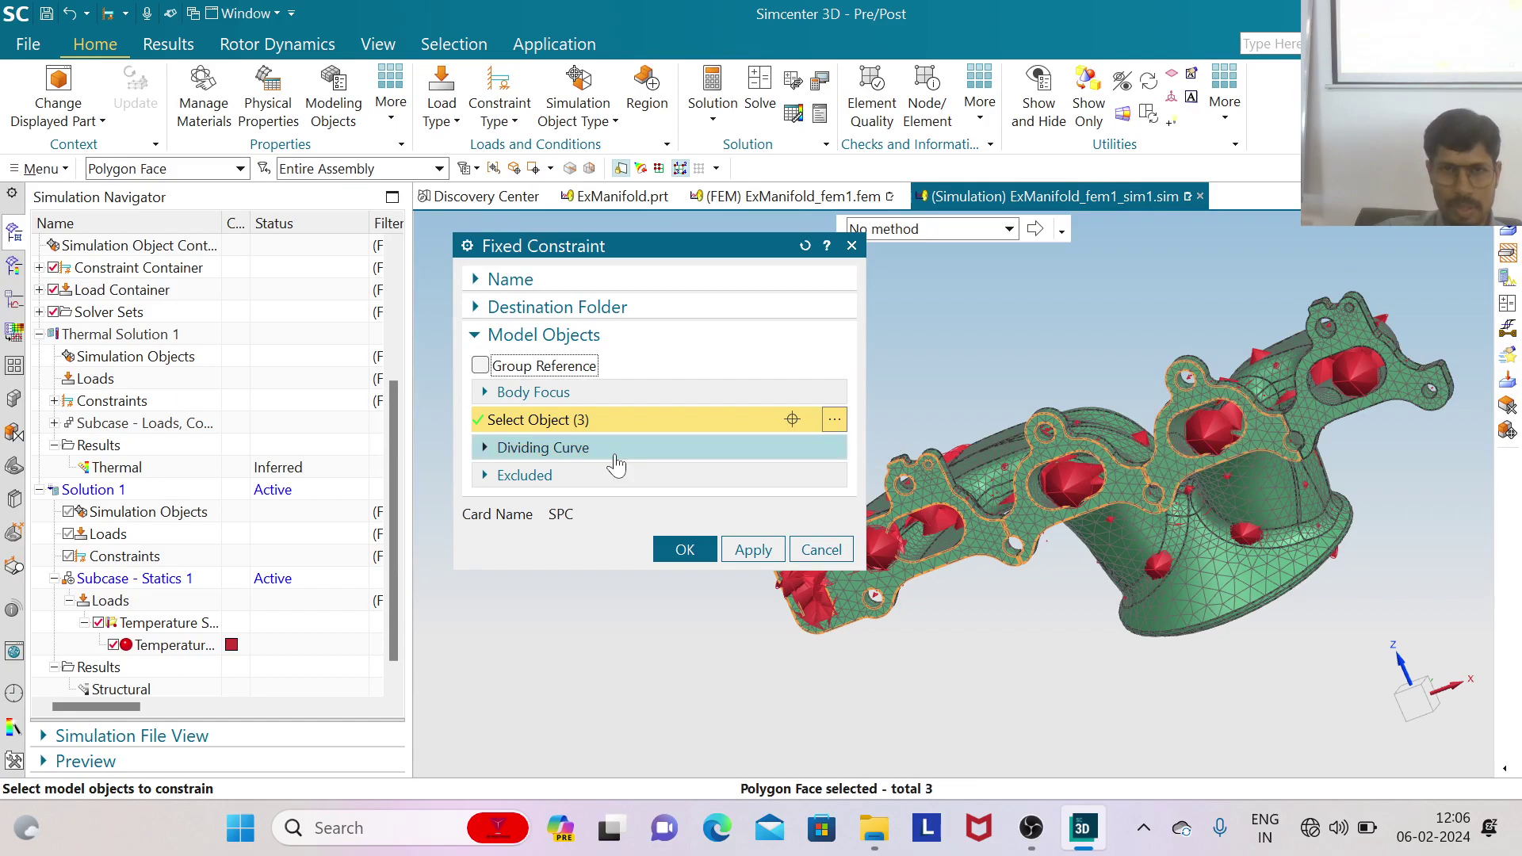
{"action": "left_click", "coordinate": [680, 551]}
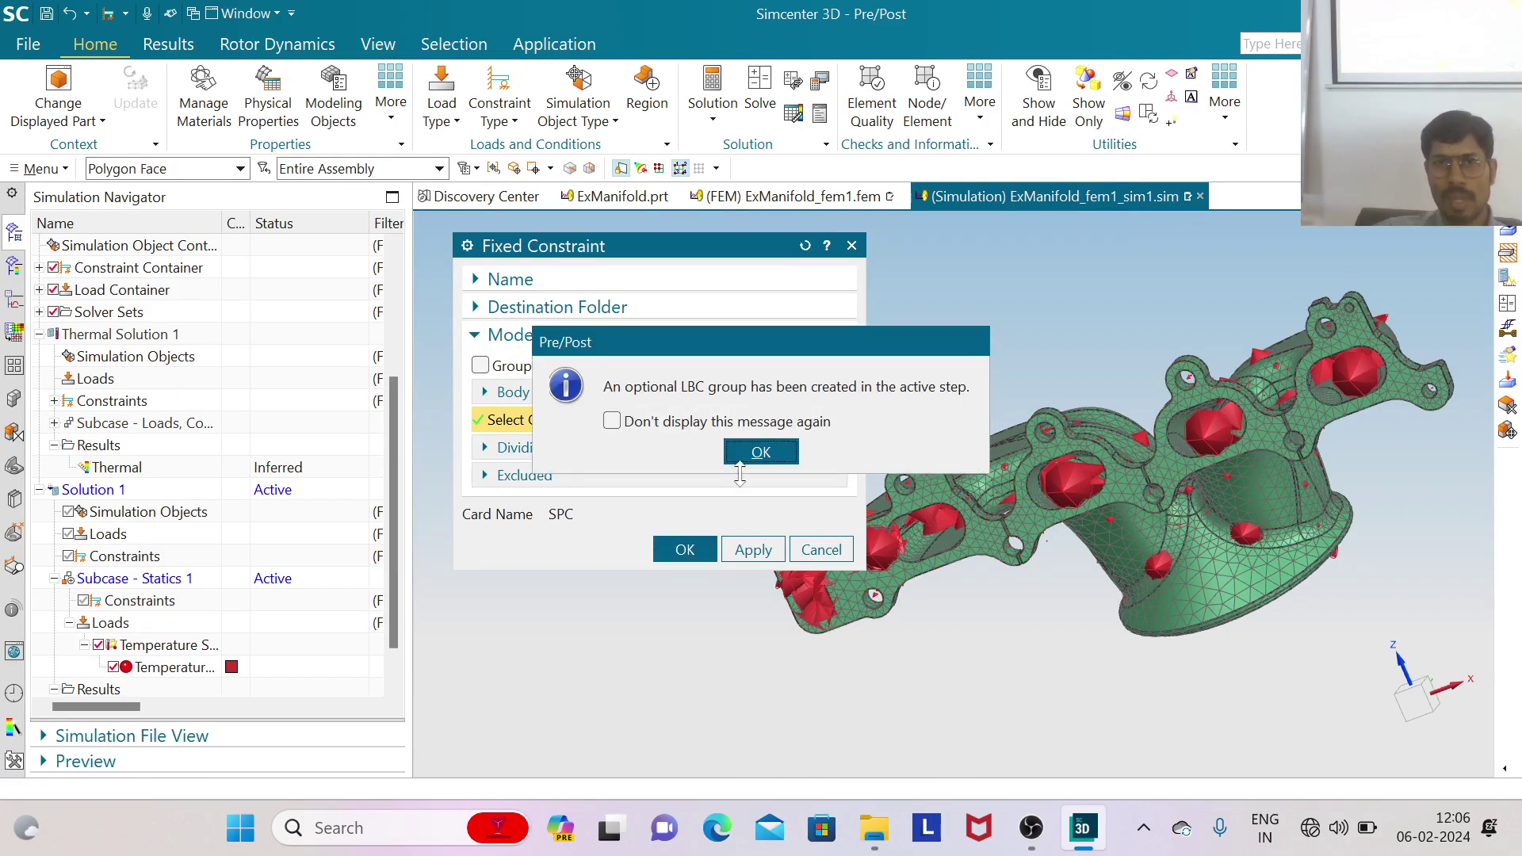
{"action": "left_click", "coordinate": [759, 452]}
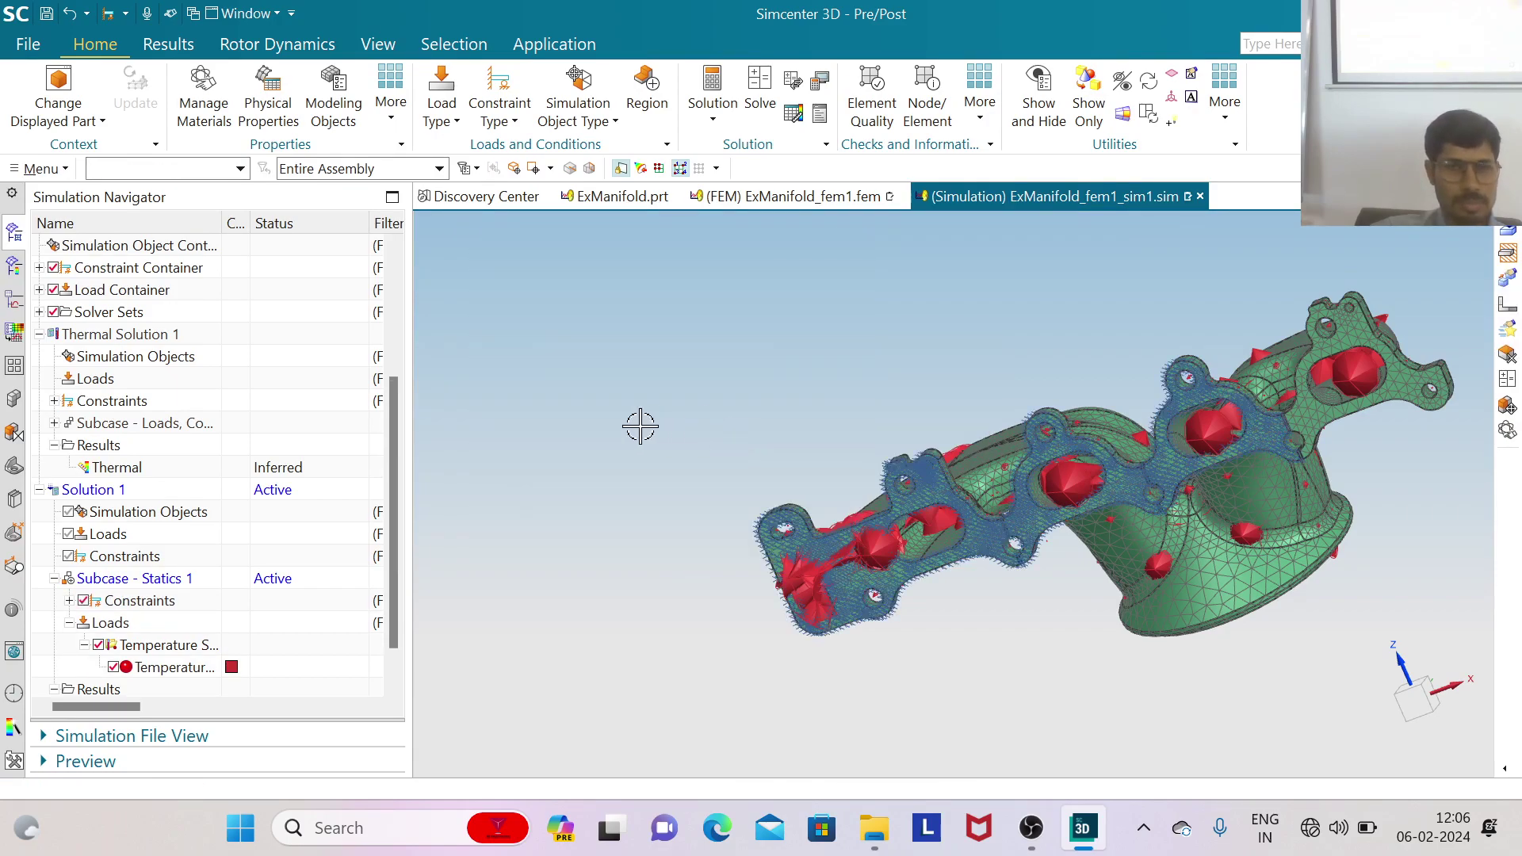
{"action": "left_click", "coordinate": [69, 600]}
{"action": "middle_click_drag", "start_coordinate": [555, 524], "coordinate": [899, 309], "text": "shift"}
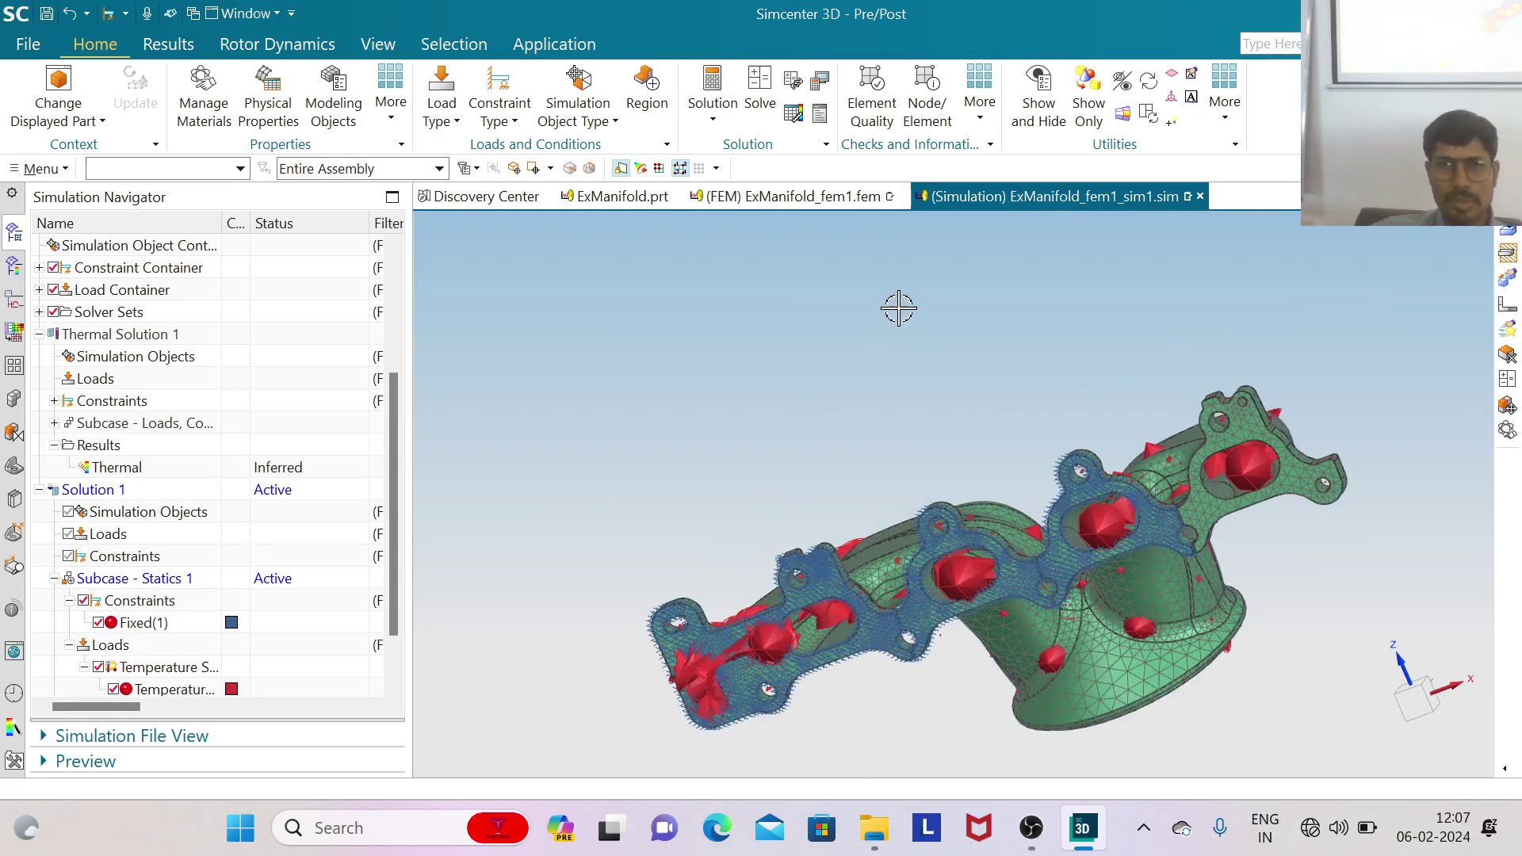
Solve Solution 1 with the model setup check enabled and accept reviewing all solver messages
{"action": "left_click", "coordinate": [91, 492]}
{"action": "right_click", "coordinate": [94, 499]}
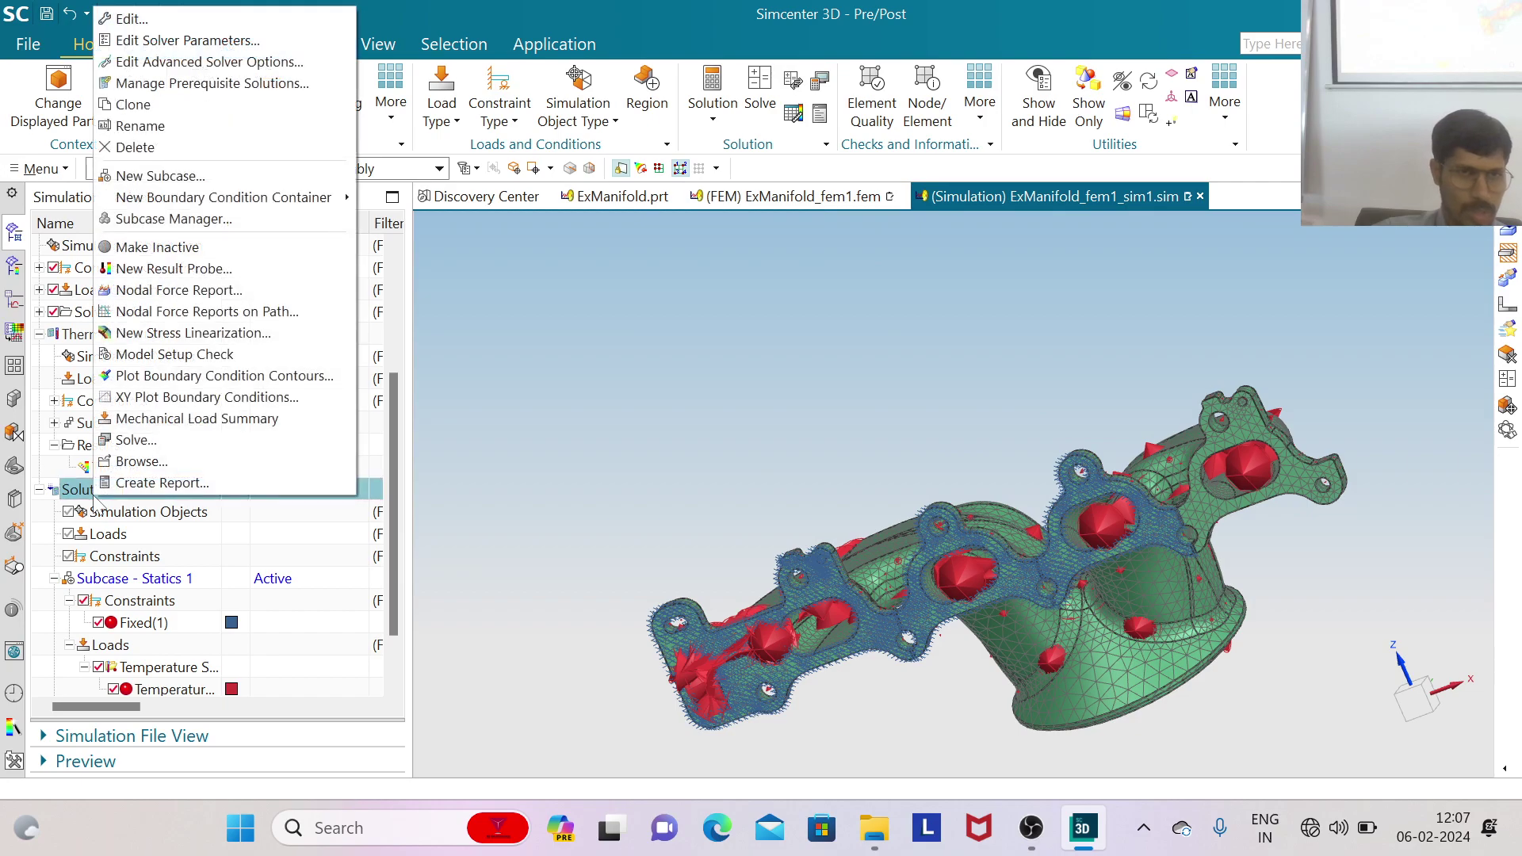
{"action": "left_click", "coordinate": [131, 440]}
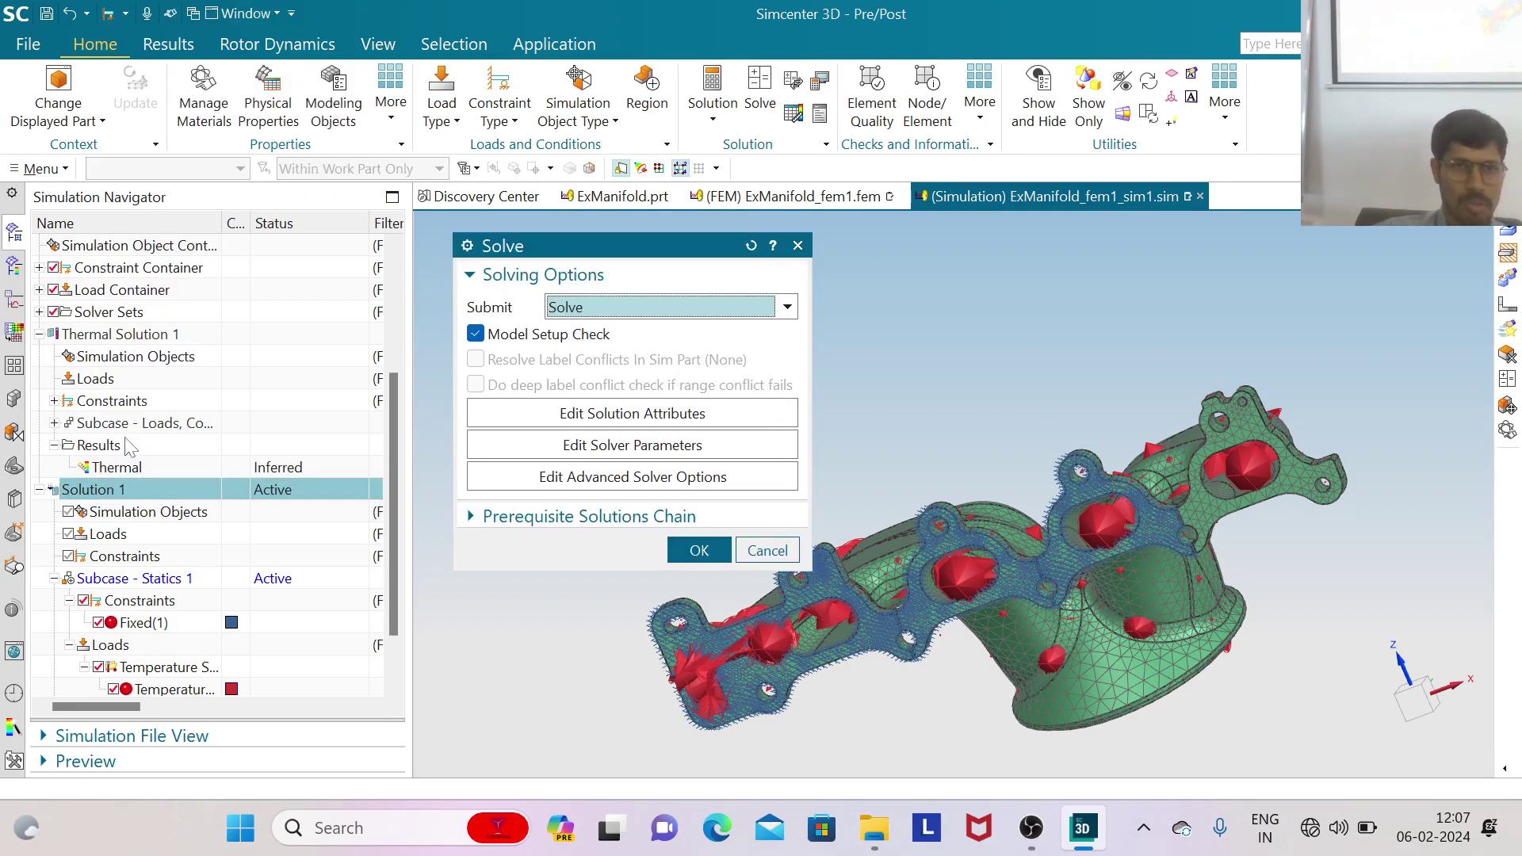
{"action": "left_click", "coordinate": [695, 547]}
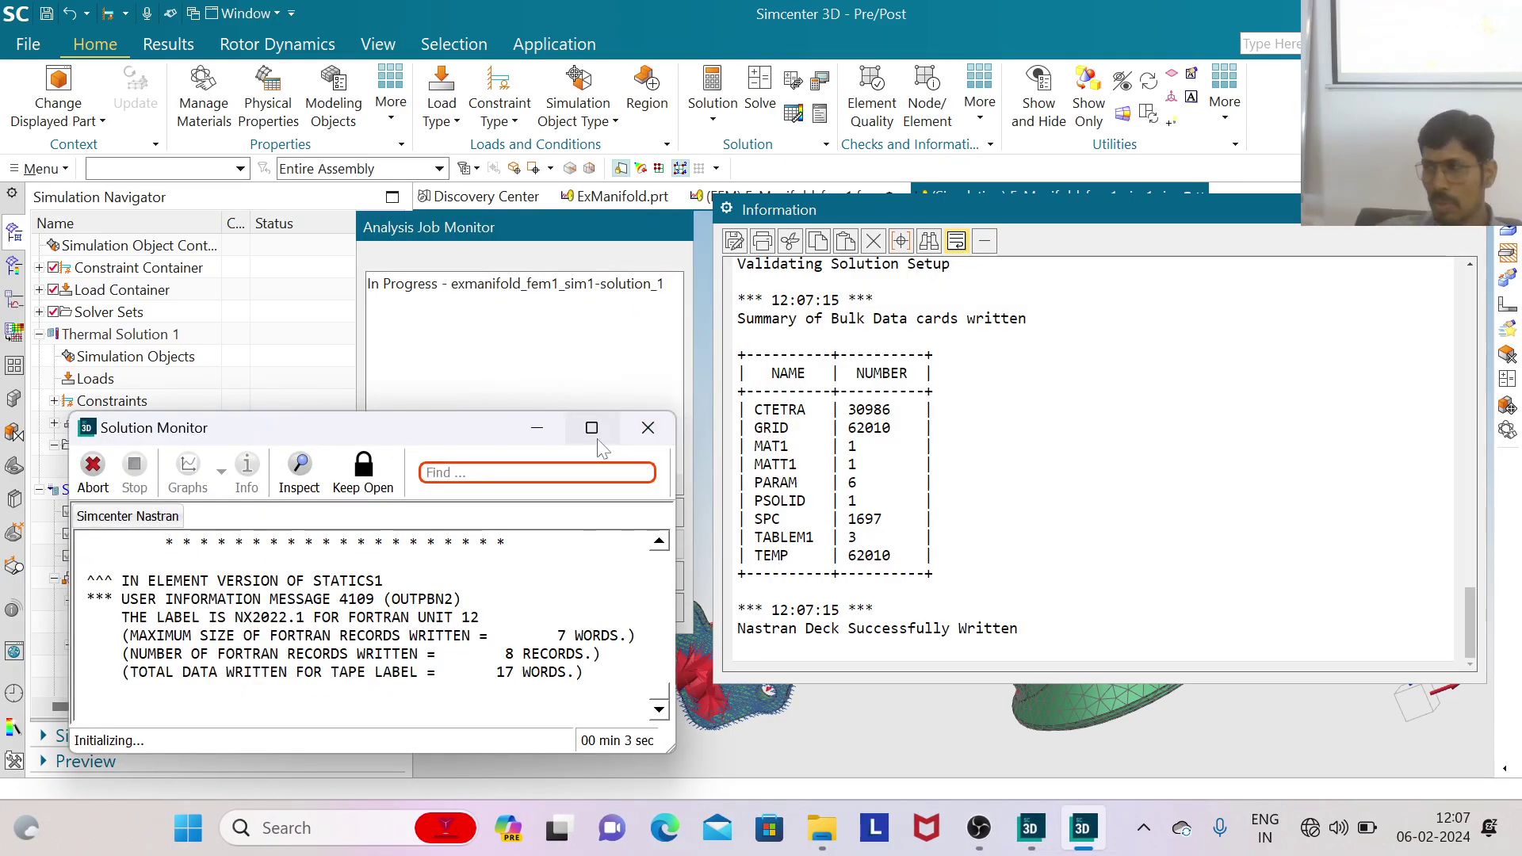
{"action": "mouse_move", "coordinate": [599, 442]}
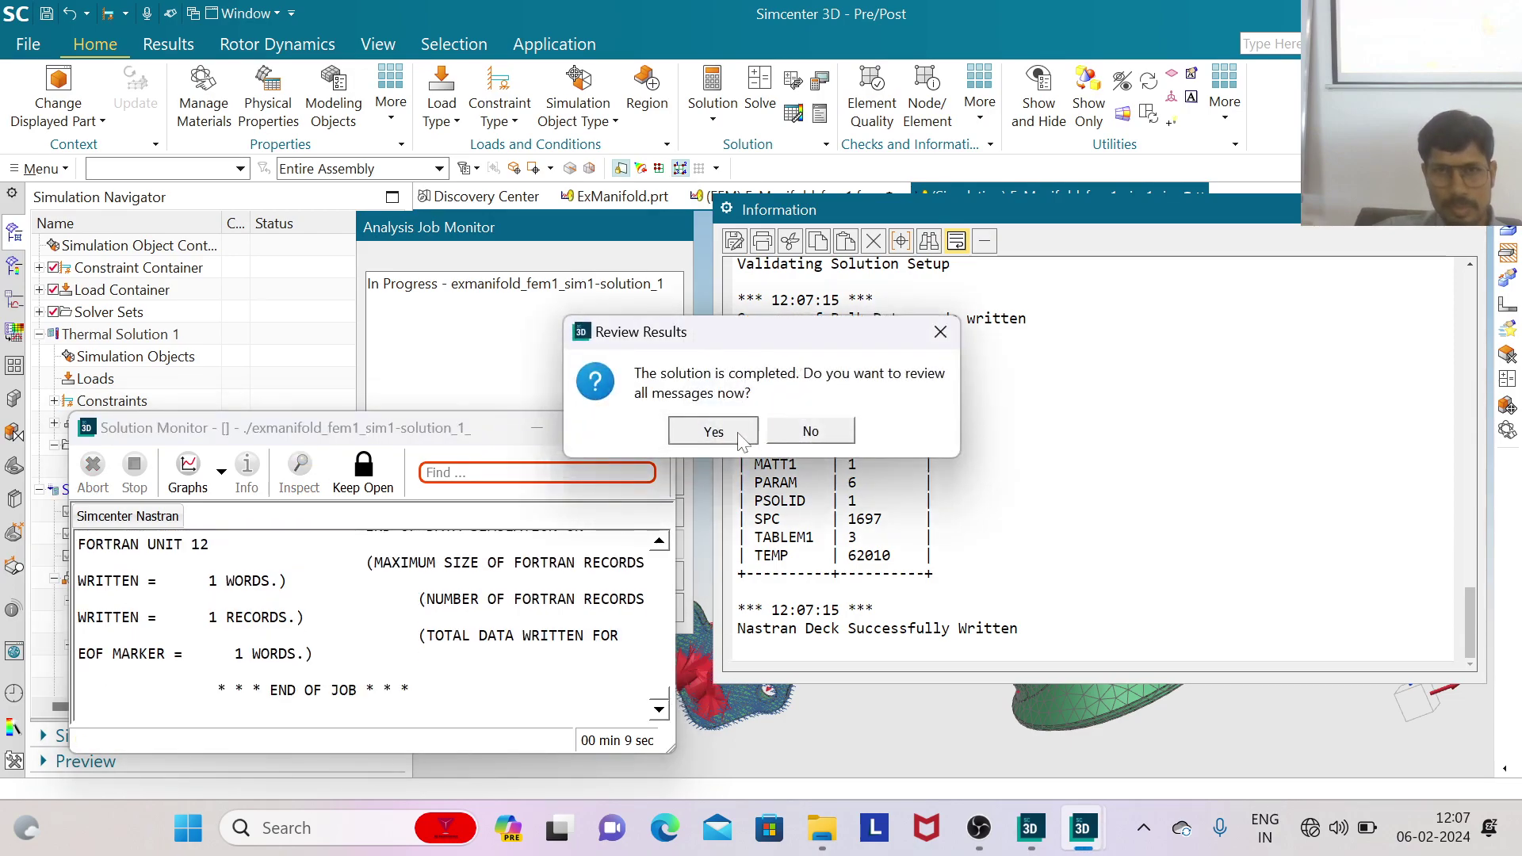
{"action": "left_click", "coordinate": [713, 432]}
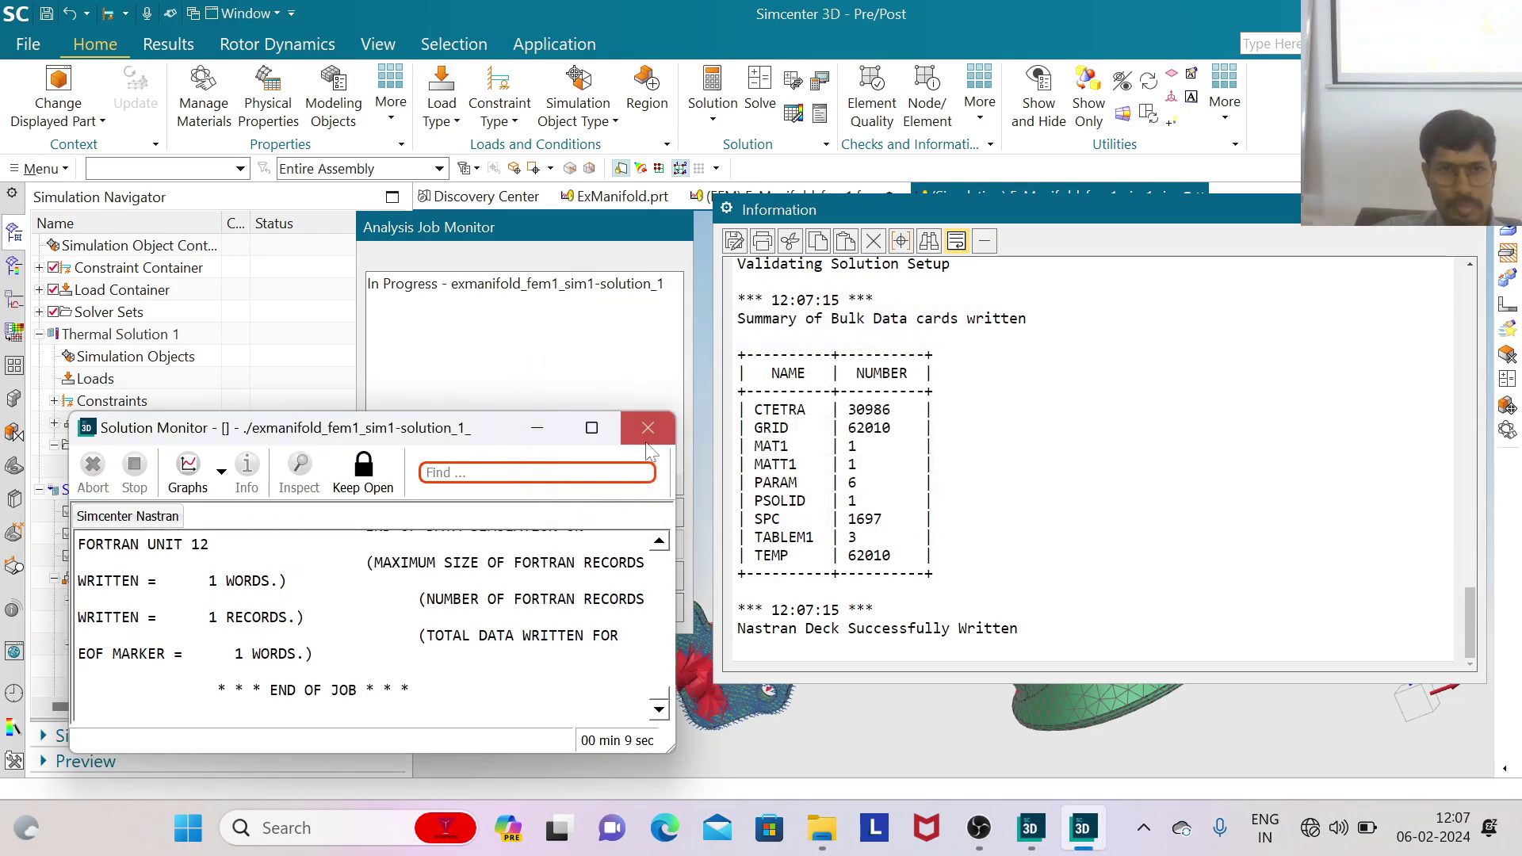
Open the Simcenter Nastran convergence graph, export it as a CSV file under its default name in the Thermo-Mechanical folder, and dismiss it
{"action": "left_click", "coordinate": [222, 471]}
{"action": "mouse_move", "coordinate": [232, 513]}
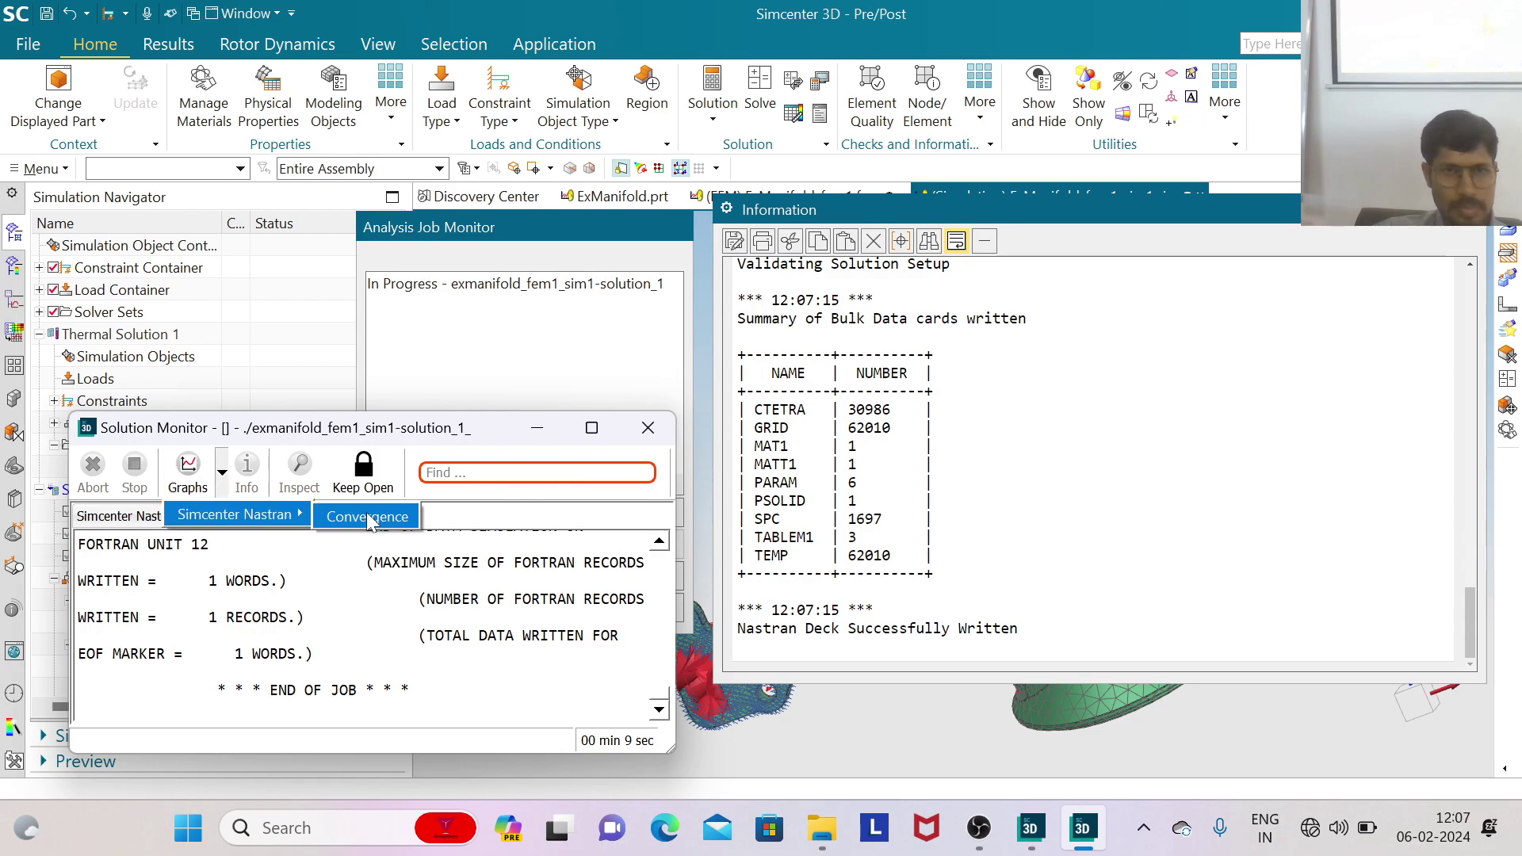
{"action": "left_click", "coordinate": [369, 517]}
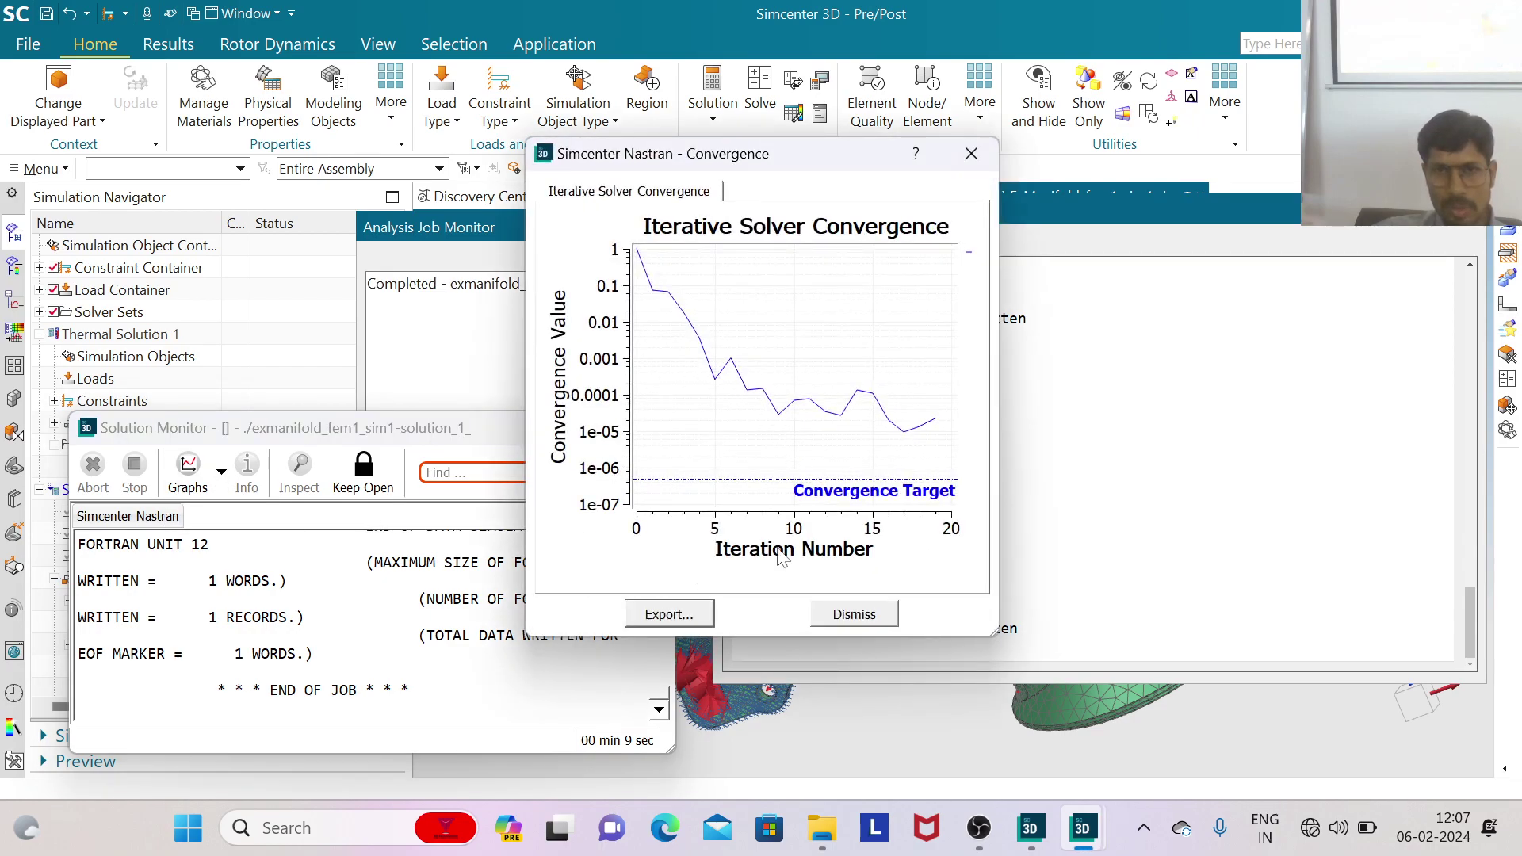
{"action": "left_click", "coordinate": [670, 614]}
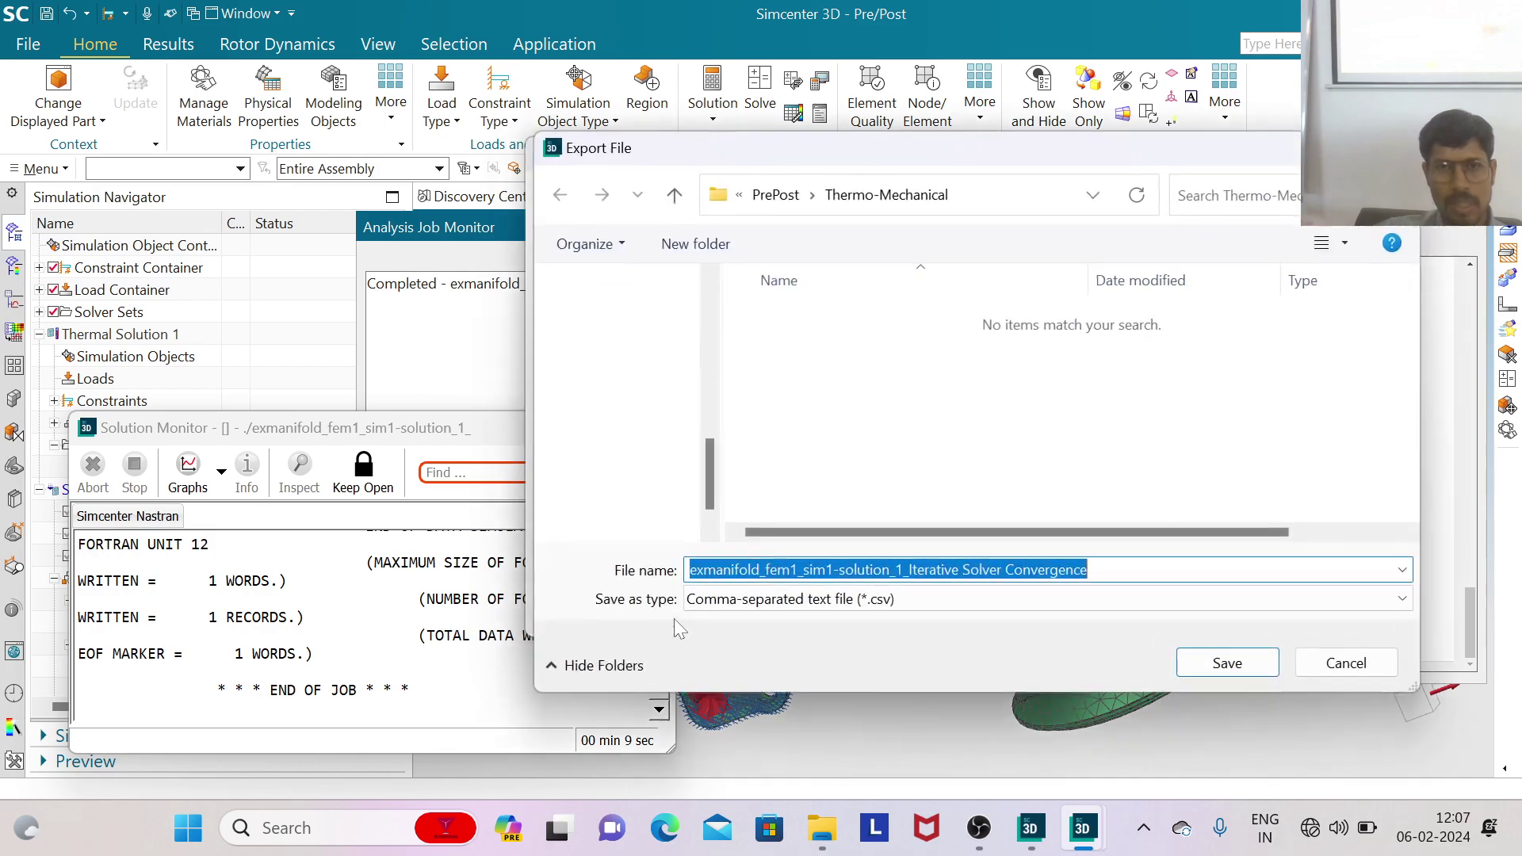
{"action": "left_click", "coordinate": [1241, 661]}
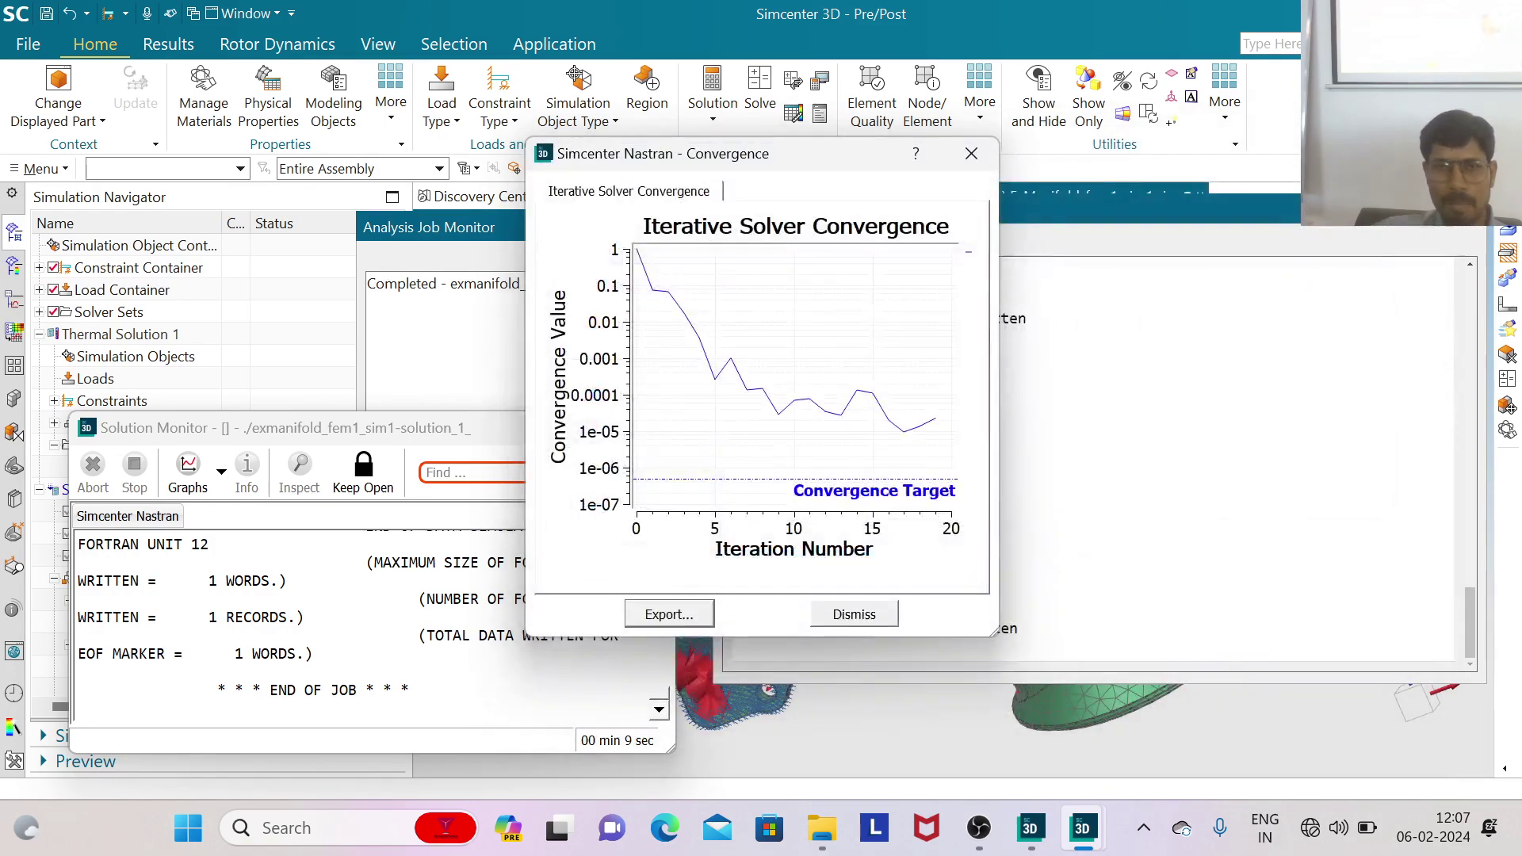
{"action": "left_click", "coordinate": [849, 616]}
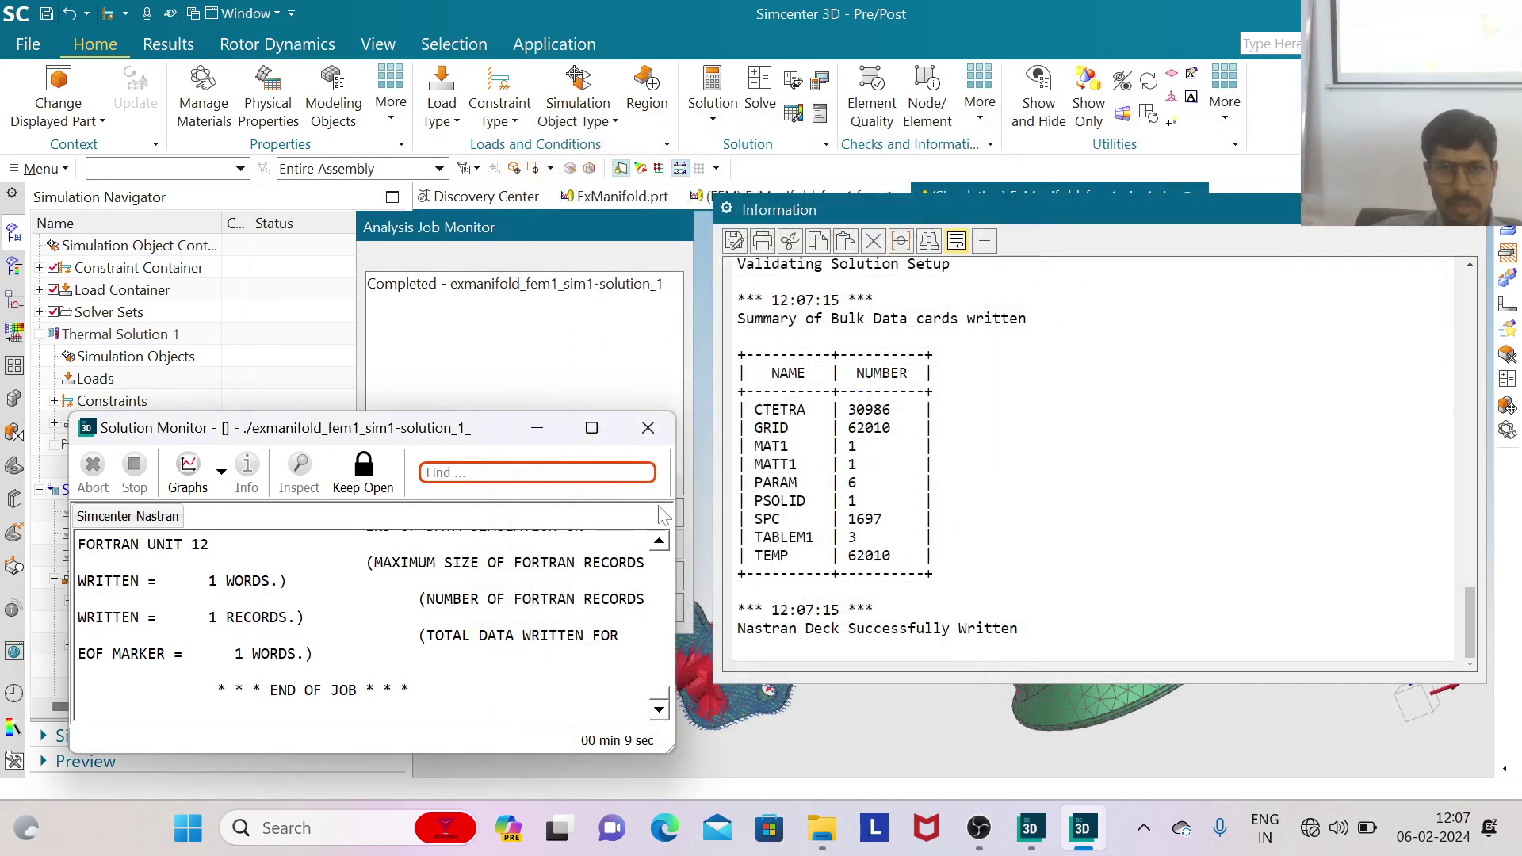
Close the Solution Monitor and Analysis Job Monitor, and review the model setup check error summary in the solve information listing
{"action": "left_click_drag", "start_coordinate": [487, 438], "coordinate": [470, 284]}
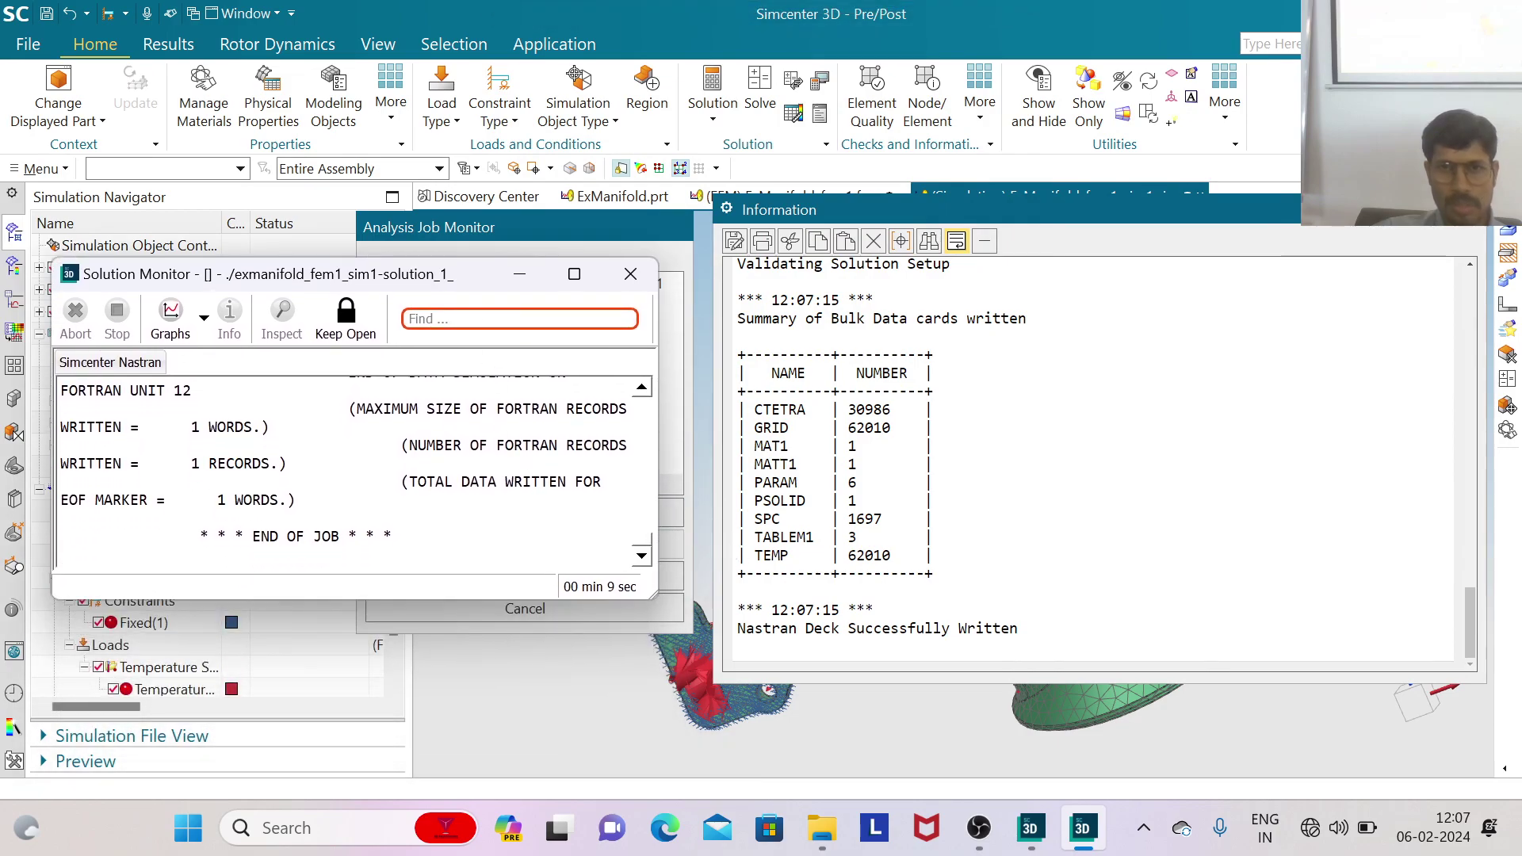
{"action": "left_click", "coordinate": [631, 275]}
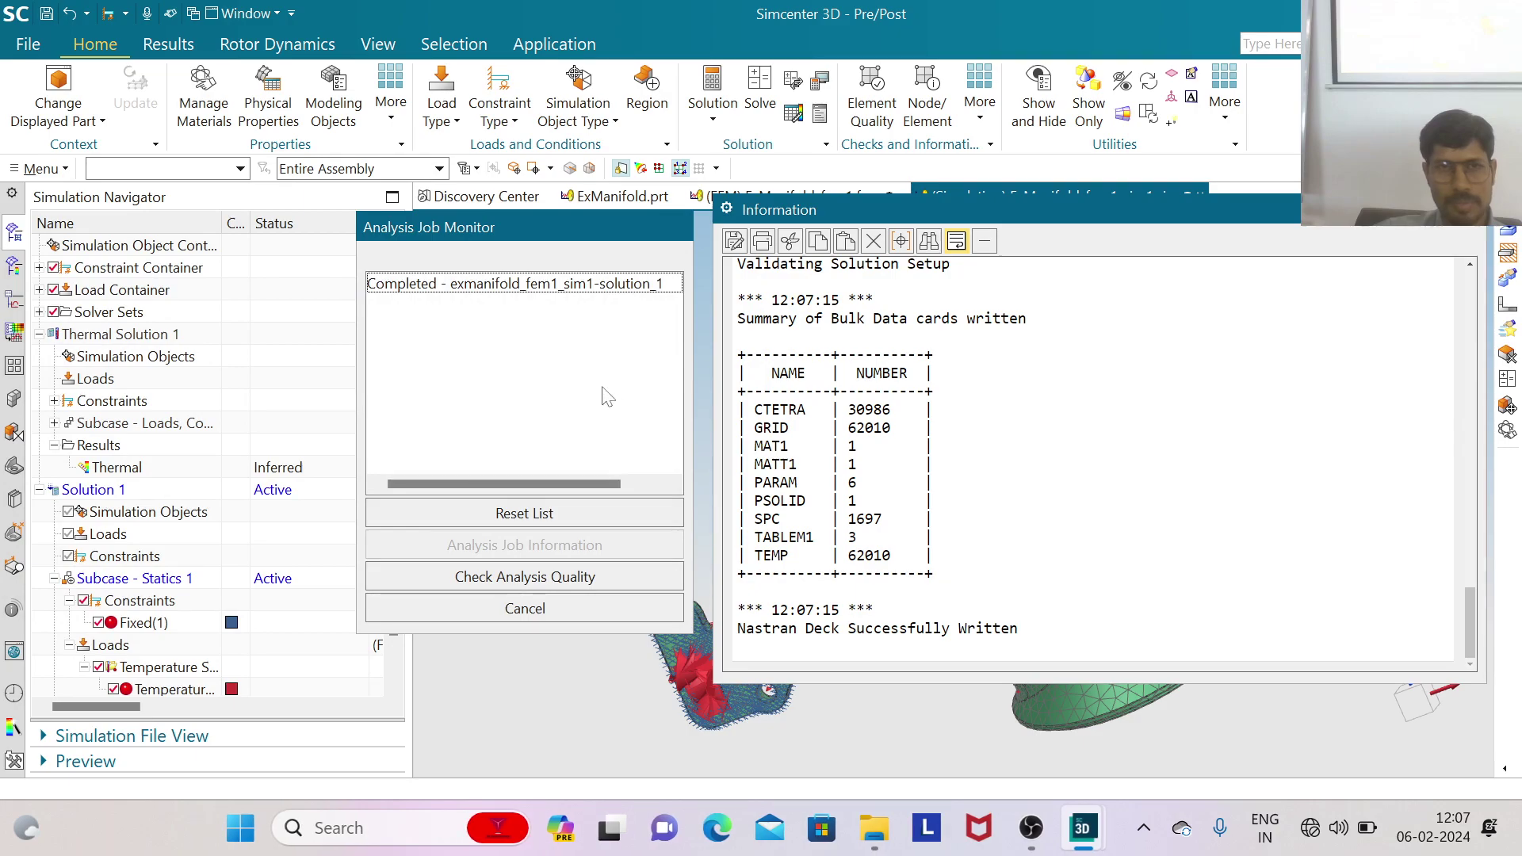
{"action": "left_click", "coordinate": [649, 615]}
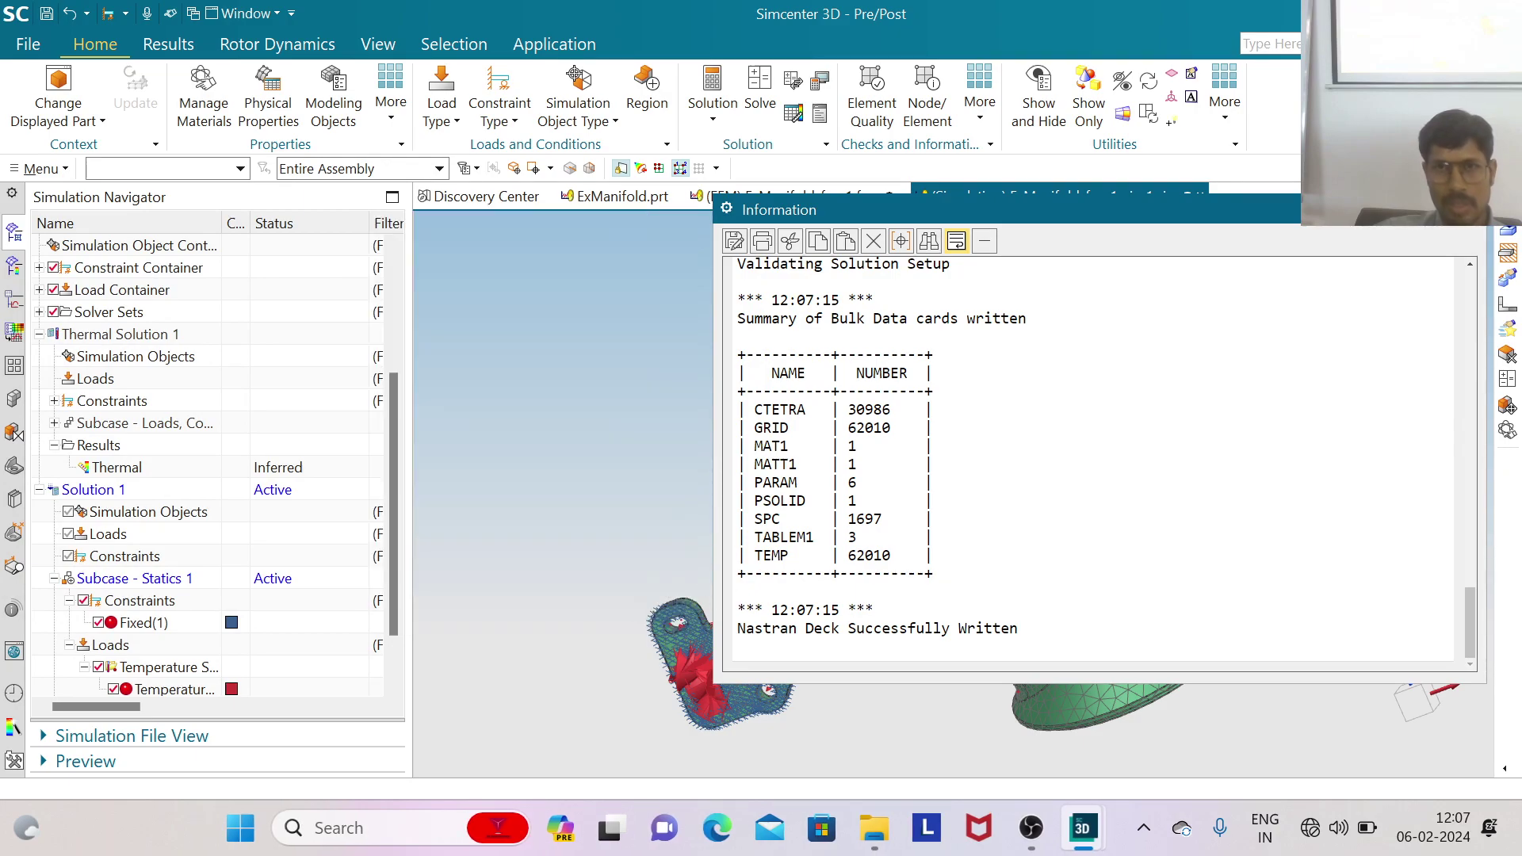
{"action": "scroll", "coordinate": [1094, 459], "scroll_direction": "up", "scroll_amount": 15}
{"action": "scroll", "coordinate": [1094, 460], "scroll_direction": "up", "scroll_amount": 10}
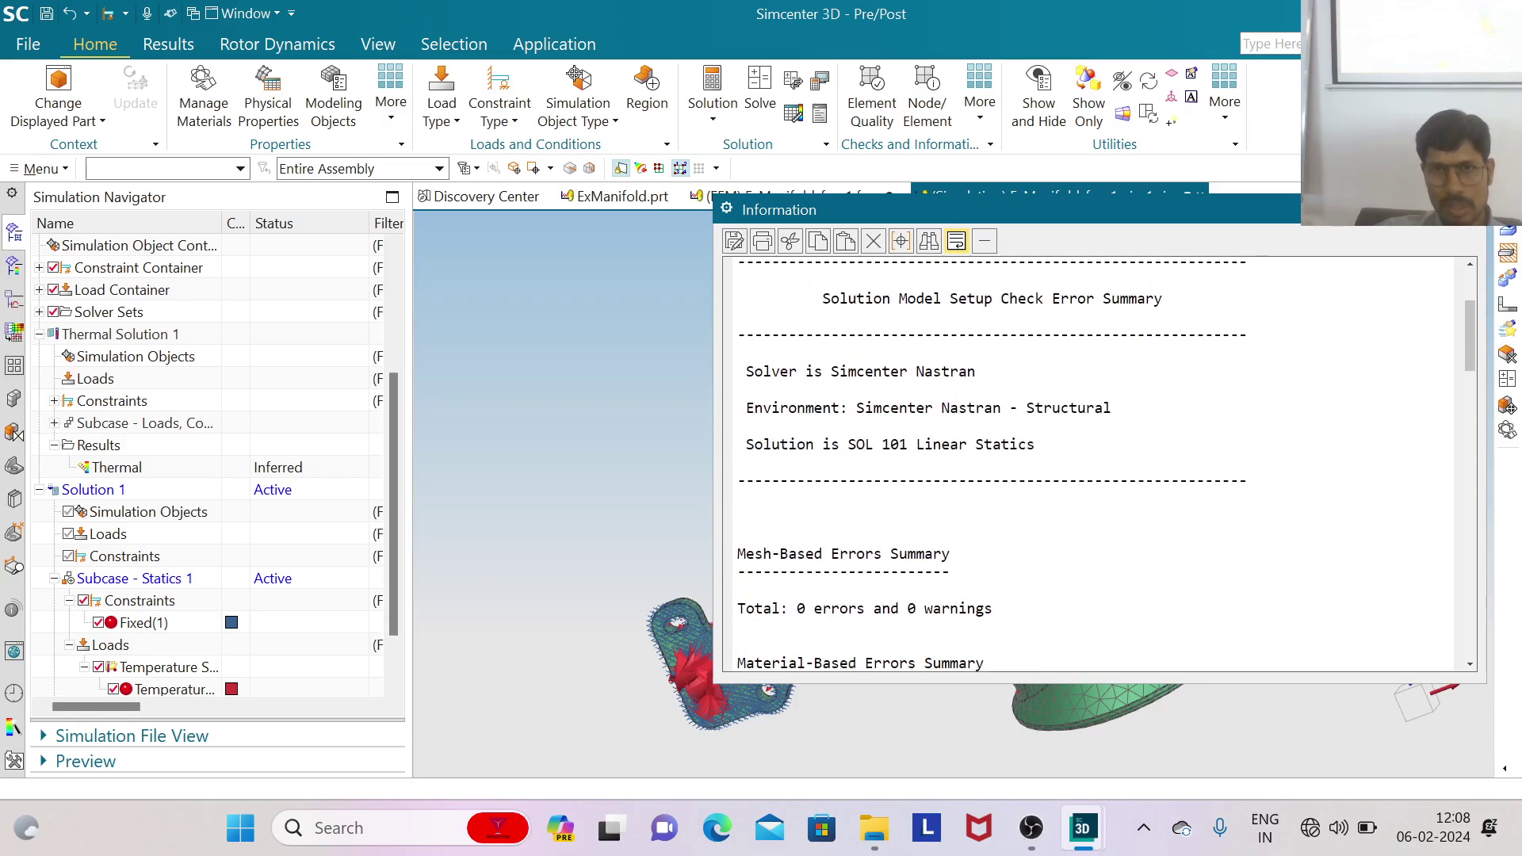
Read through the remaining model setup check and solver file writing messages in the information listing, and close it
{"action": "scroll", "coordinate": [1093, 459], "scroll_direction": "up", "scroll_amount": 4}
{"action": "scroll", "coordinate": [1094, 460], "scroll_direction": "down", "scroll_amount": 13}
{"action": "scroll", "coordinate": [1093, 460], "scroll_direction": "down", "scroll_amount": 9}
{"action": "scroll", "coordinate": [1094, 460], "scroll_direction": "down", "scroll_amount": 6}
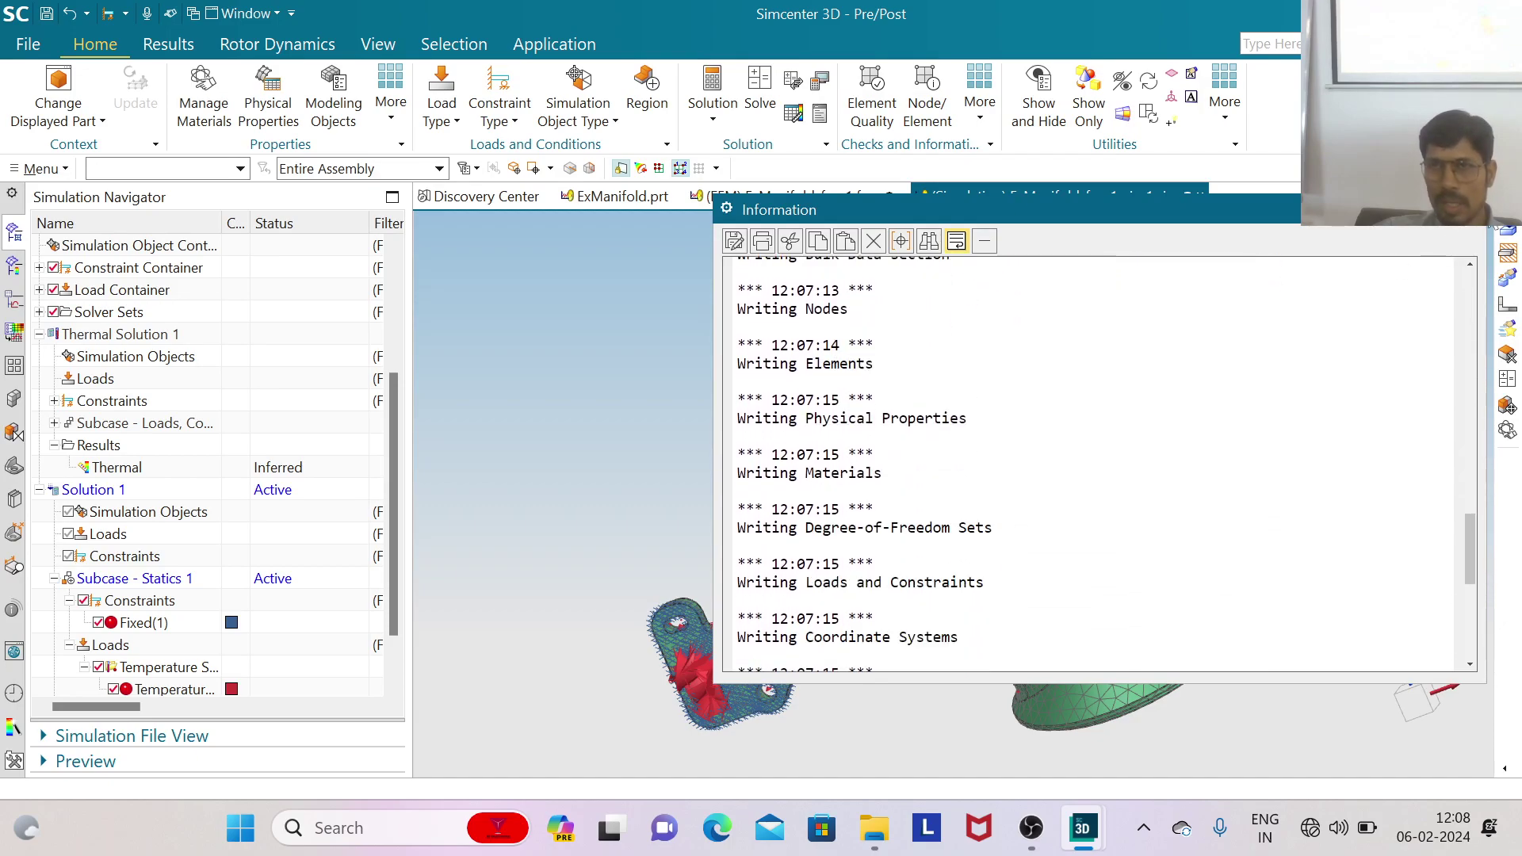
{"action": "left_click", "coordinate": [1467, 209]}
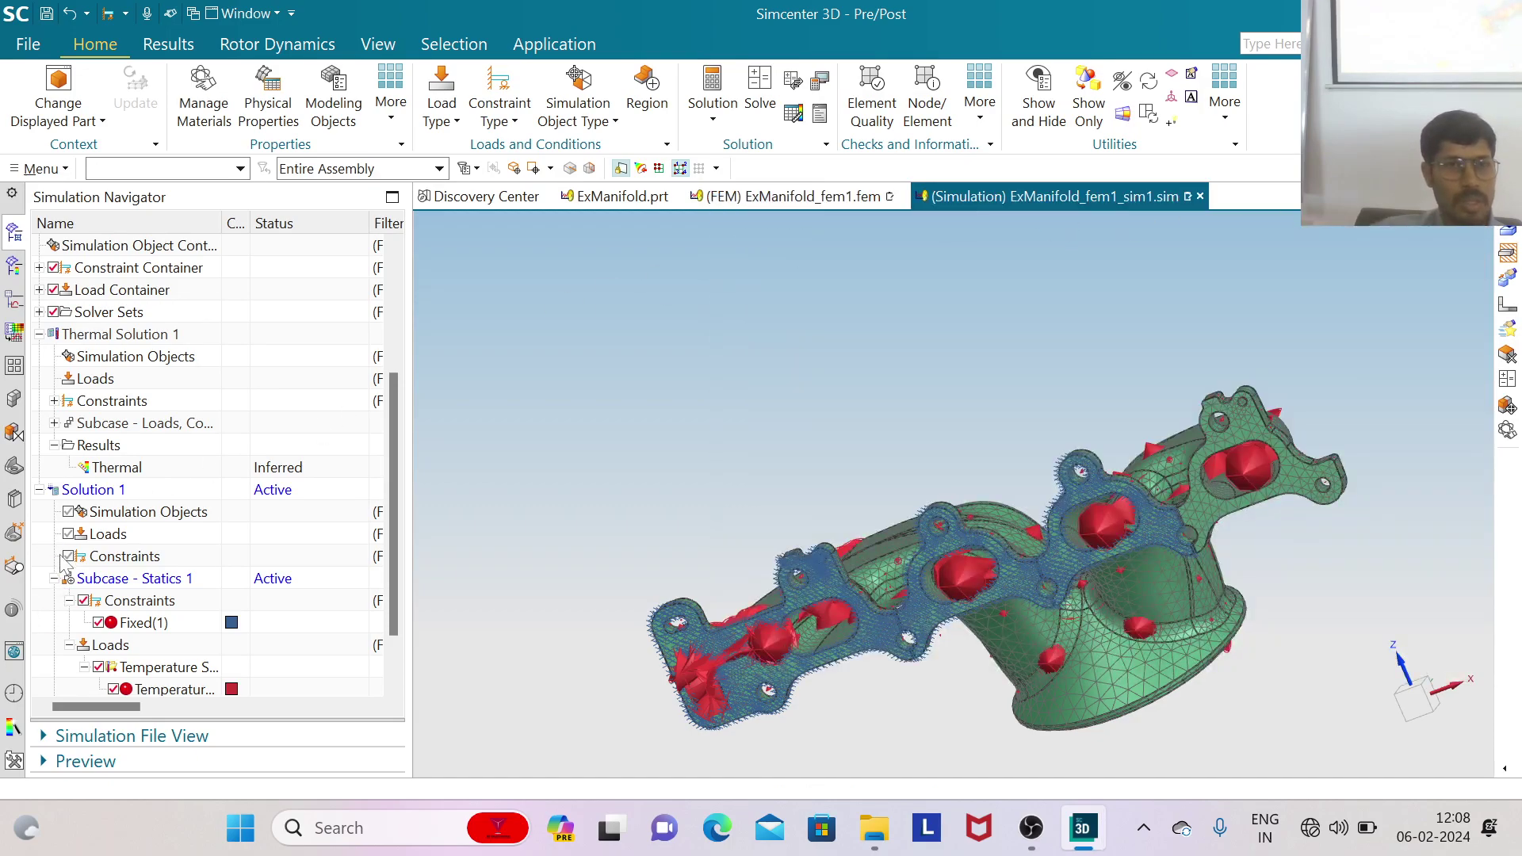
Open the structural results of Solution 1 and plot the nodal displacement magnitude, collapsing the thermal results
{"action": "scroll", "coordinate": [123, 638], "scroll_direction": "down", "scroll_amount": 1}
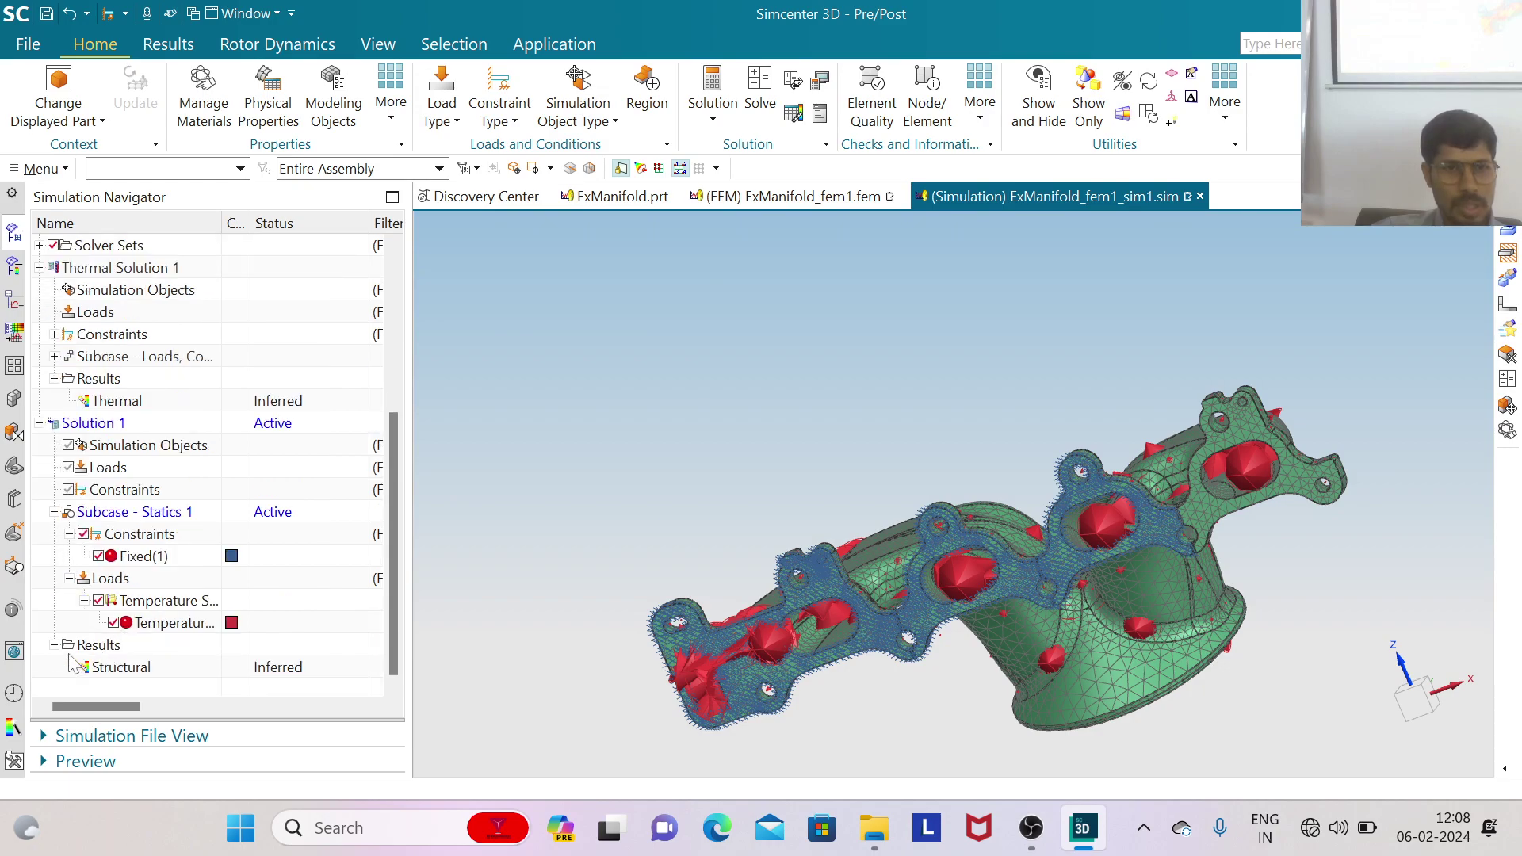
{"action": "double_click", "coordinate": [119, 668]}
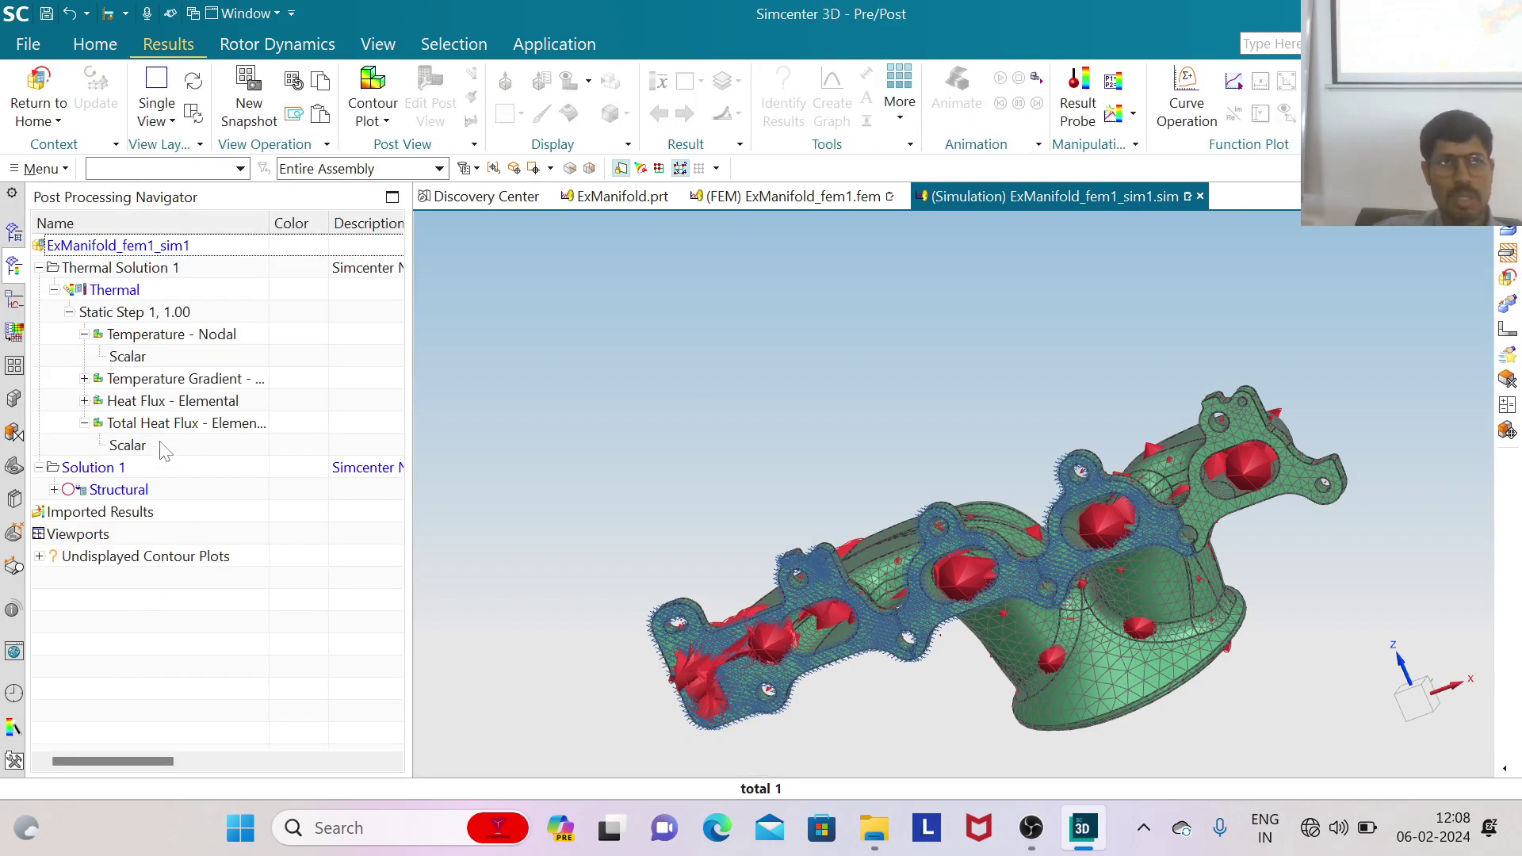
{"action": "left_click", "coordinate": [54, 290]}
{"action": "left_click", "coordinate": [54, 334]}
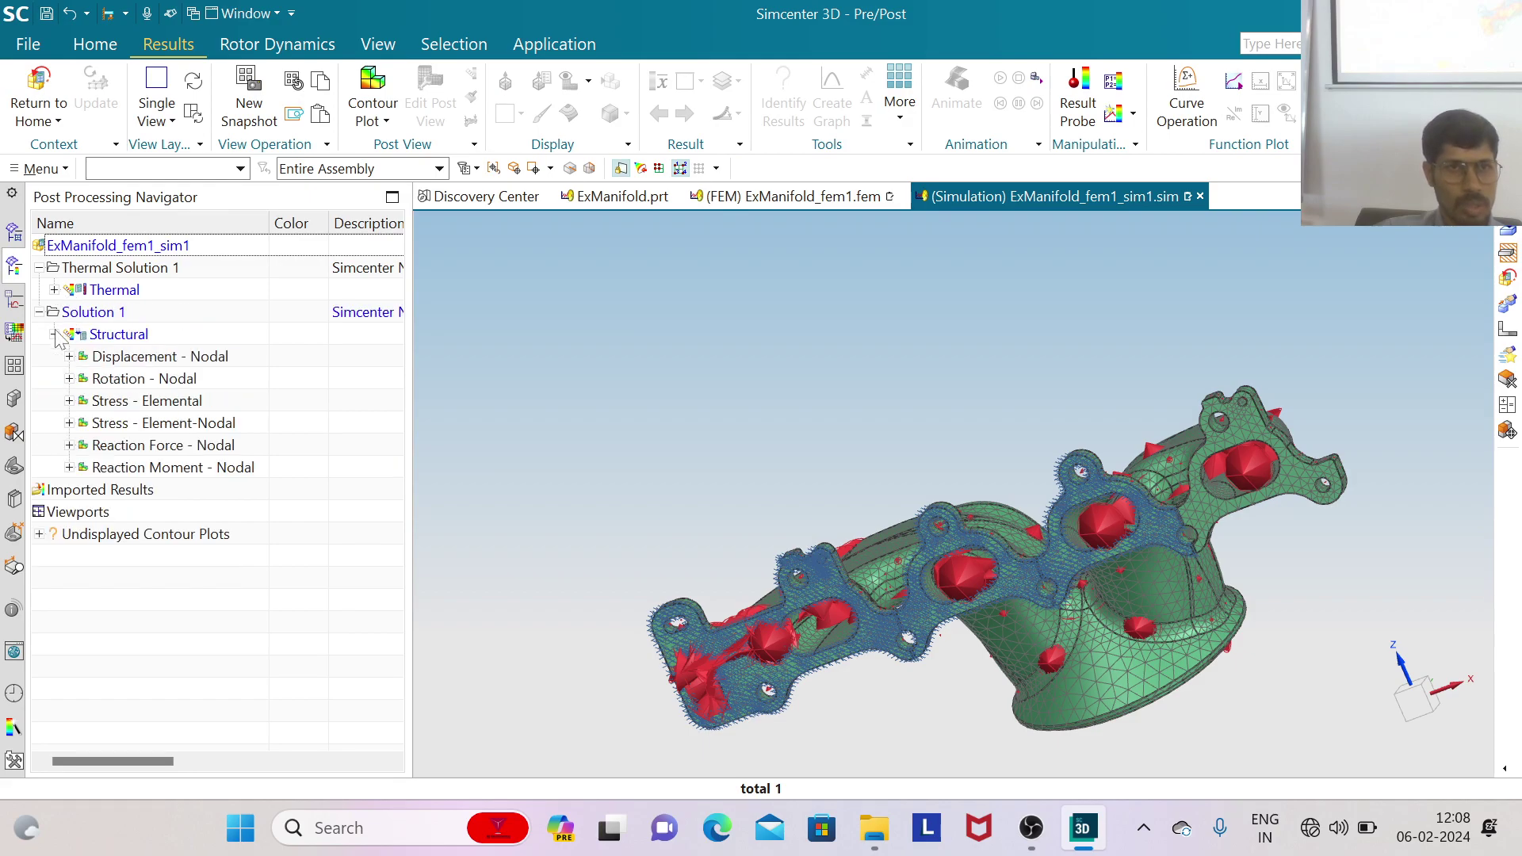
{"action": "left_click", "coordinate": [69, 357]}
{"action": "double_click", "coordinate": [117, 447]}
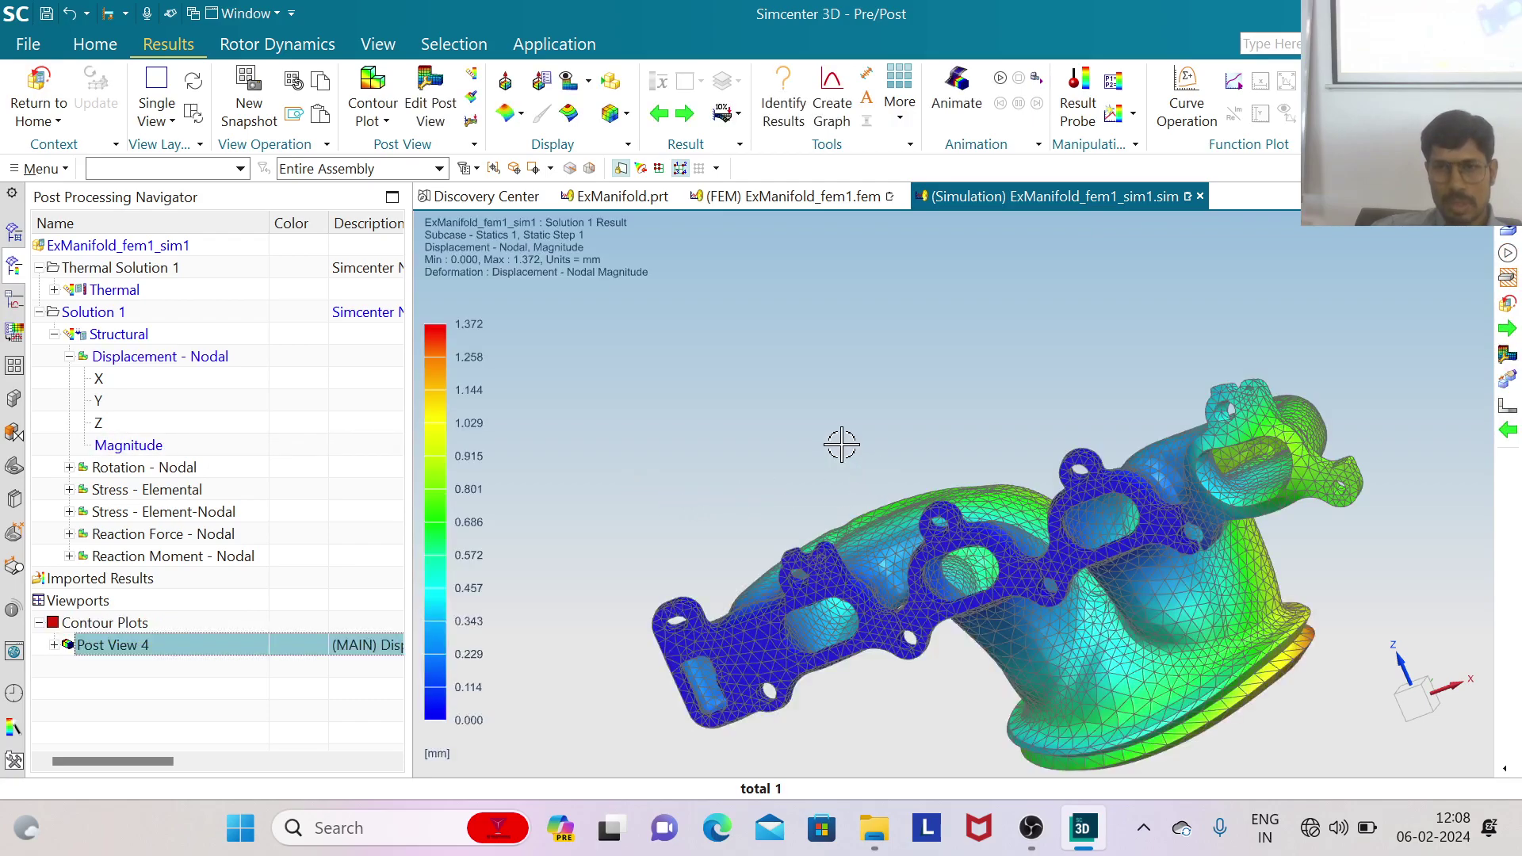
Examine the displacement magnitude contour around the mounting flanges, the unfixed flange at the +X end and the outlet collar
{"action": "scroll", "coordinate": [842, 420], "scroll_direction": "down", "scroll_amount": 2}
{"action": "scroll", "coordinate": [1063, 466], "scroll_direction": "up", "scroll_amount": 4}
{"action": "scroll", "coordinate": [1129, 406], "scroll_direction": "up", "scroll_amount": 2}
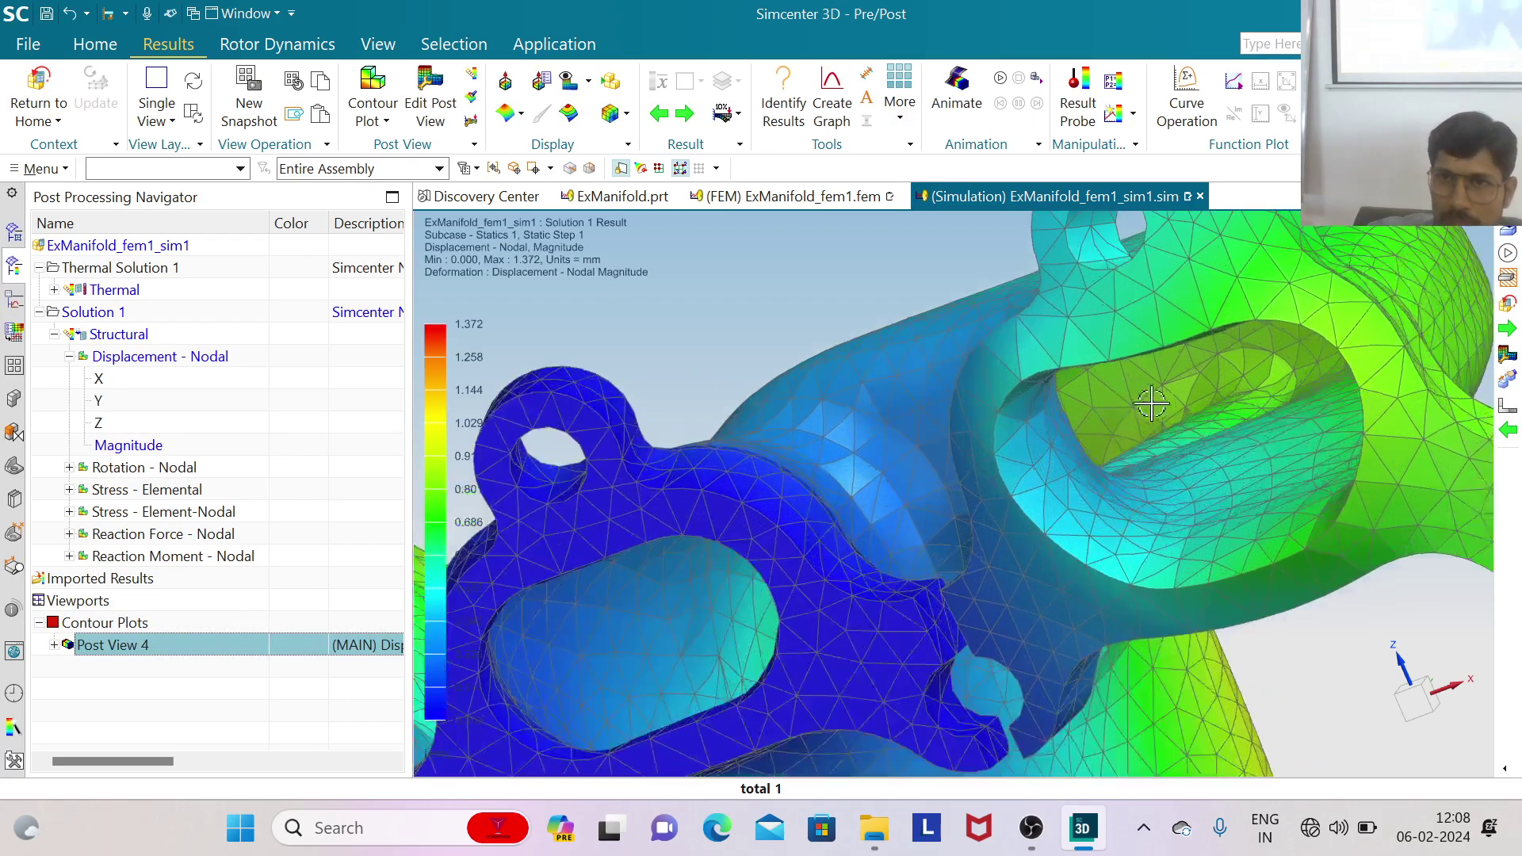
{"action": "scroll", "coordinate": [1236, 404], "scroll_direction": "down", "scroll_amount": 3}
{"action": "middle_click_drag", "start_coordinate": [1073, 350], "coordinate": [1125, 401]}
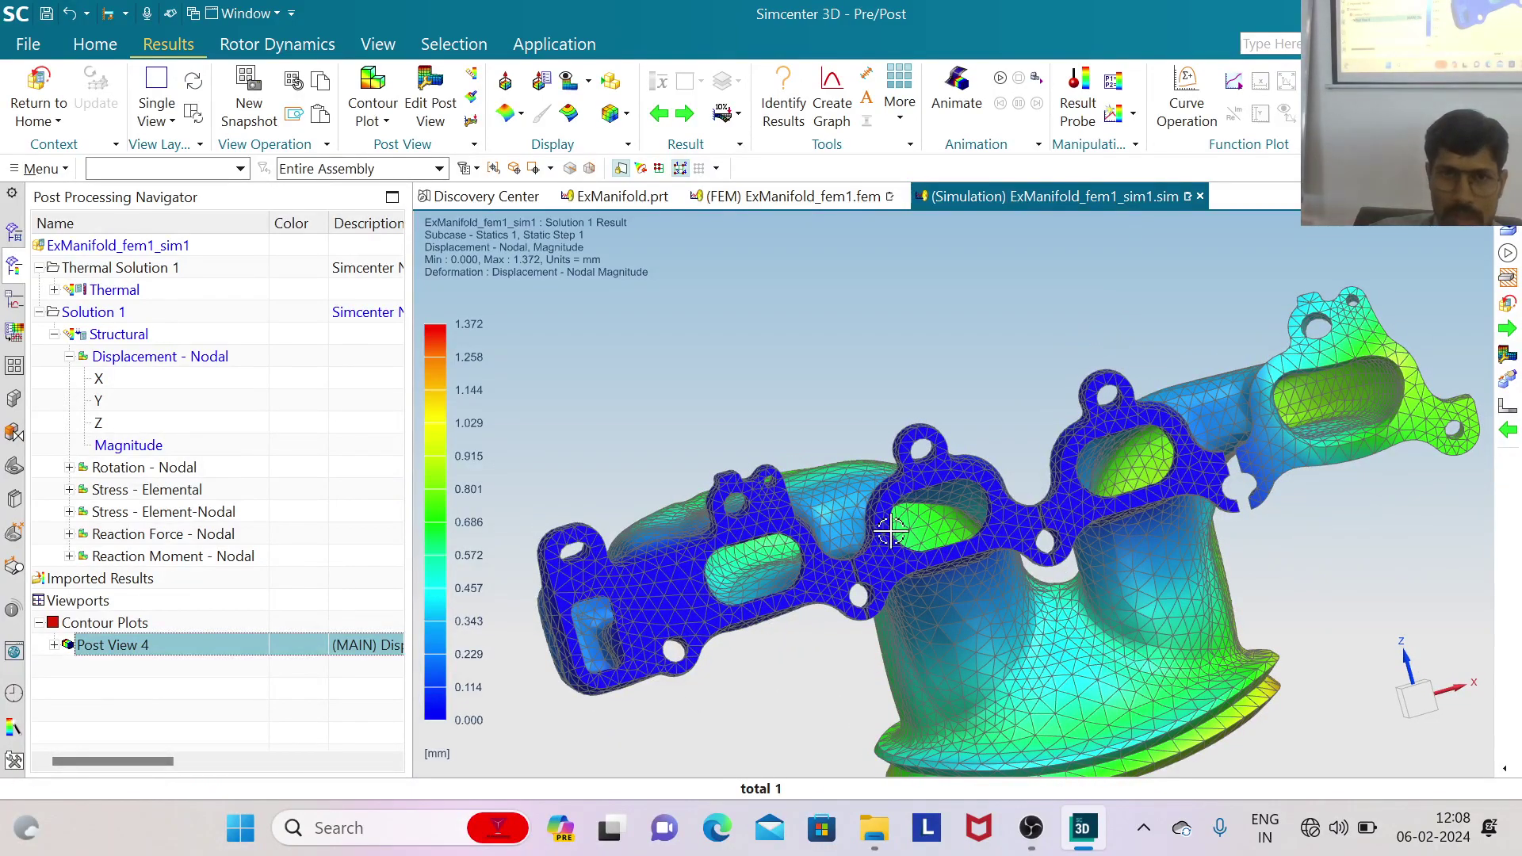
{"action": "scroll", "coordinate": [697, 596], "scroll_direction": "down", "scroll_amount": 1}
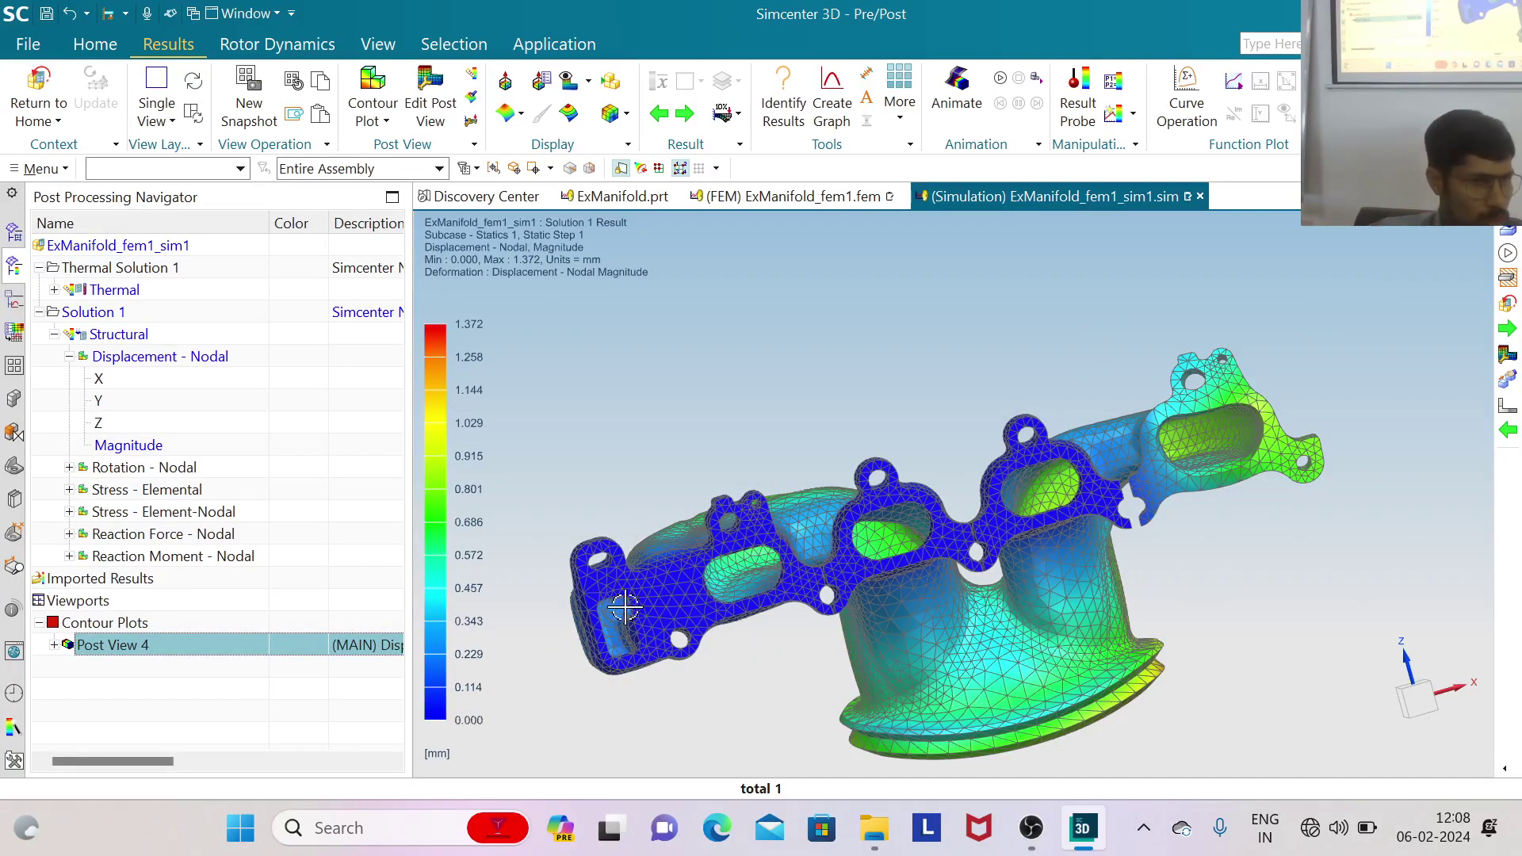
{"action": "scroll", "coordinate": [749, 545], "scroll_direction": "down", "scroll_amount": 1}
{"action": "middle_click_drag", "start_coordinate": [1244, 645], "coordinate": [1250, 568]}
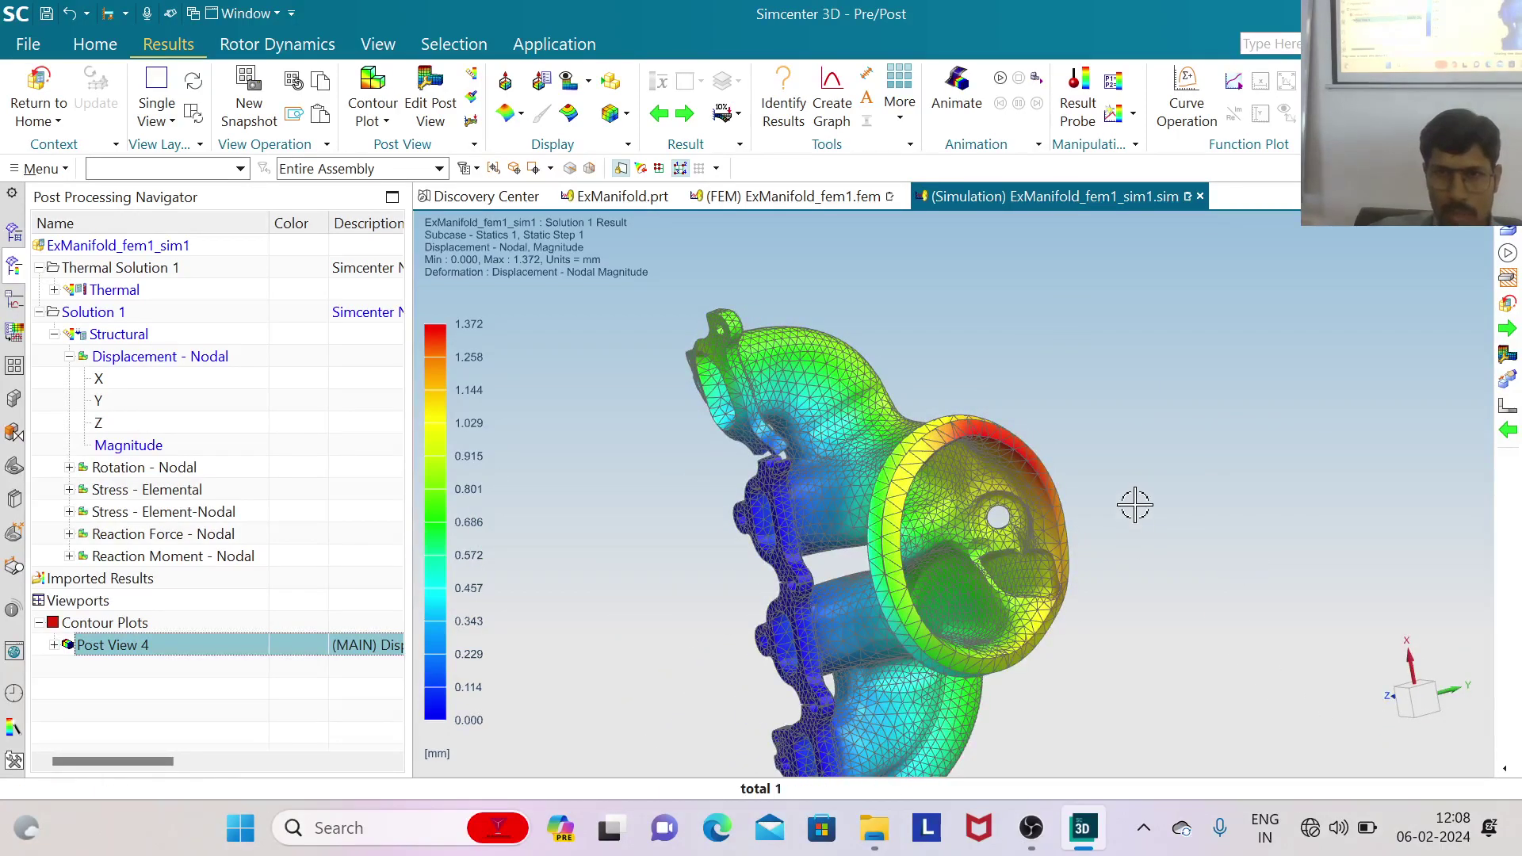
{"action": "middle_click_drag", "start_coordinate": [593, 409], "coordinate": [832, 354]}
{"action": "scroll", "coordinate": [891, 333], "scroll_direction": "down", "scroll_amount": 2}
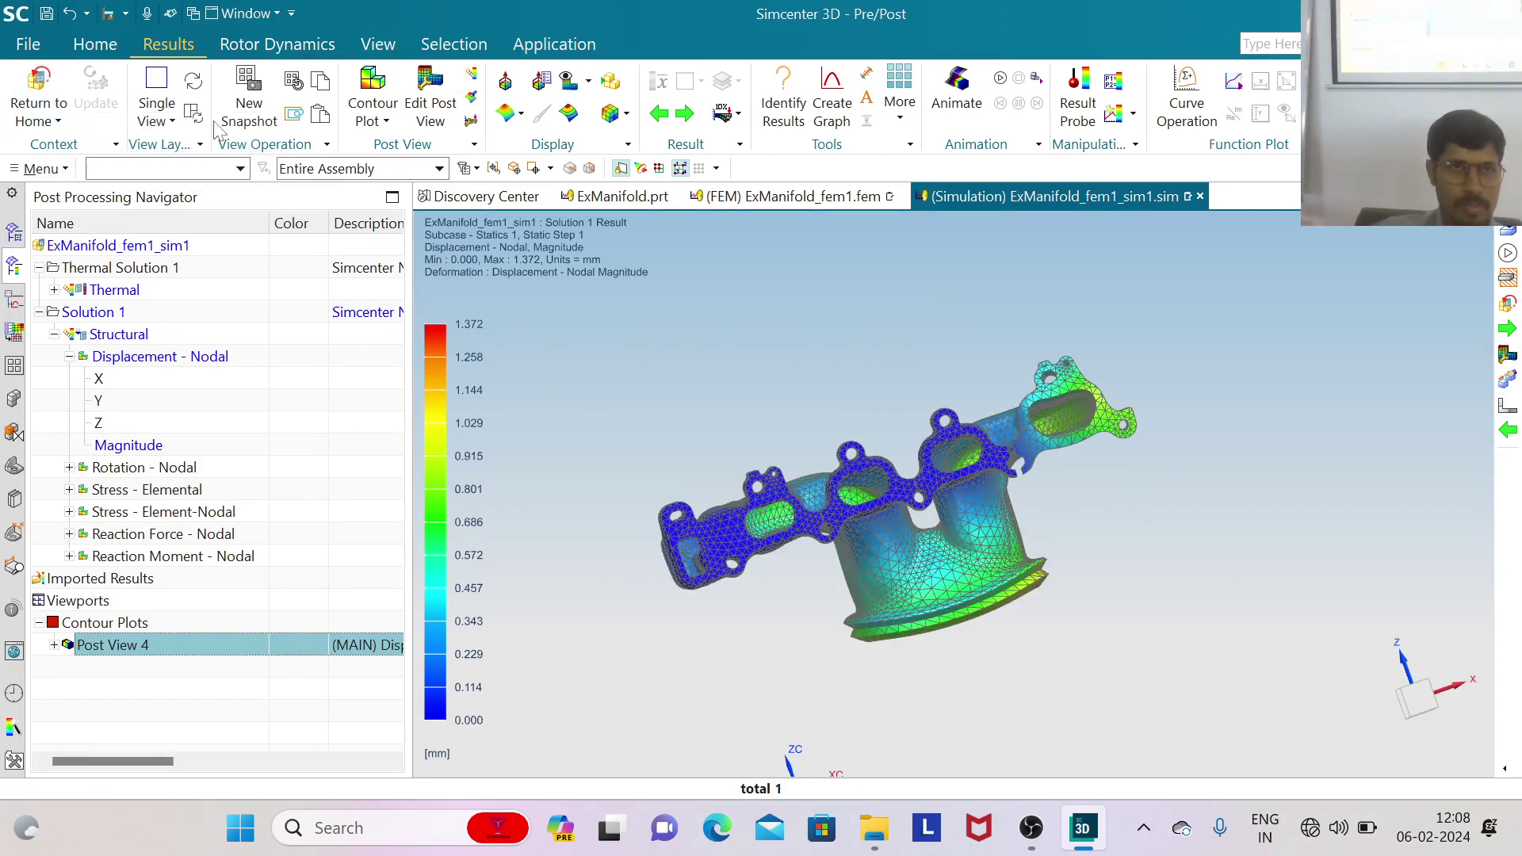
Plot the element-nodal Von-Mises stress of Solution 1, and play and stop its deformation animation
{"action": "left_click", "coordinate": [69, 357]}
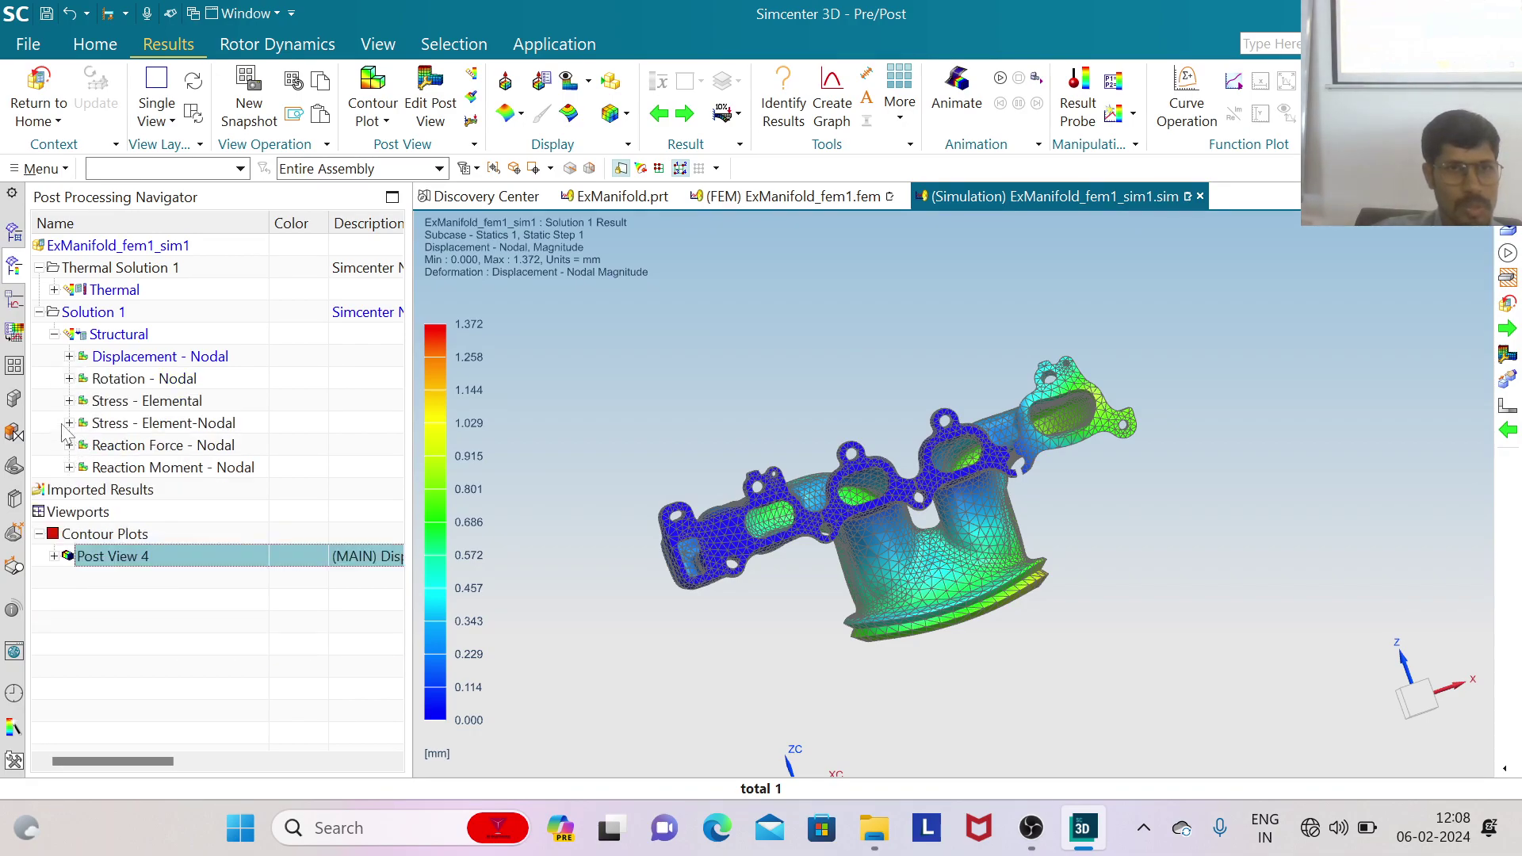
{"action": "left_click", "coordinate": [69, 423]}
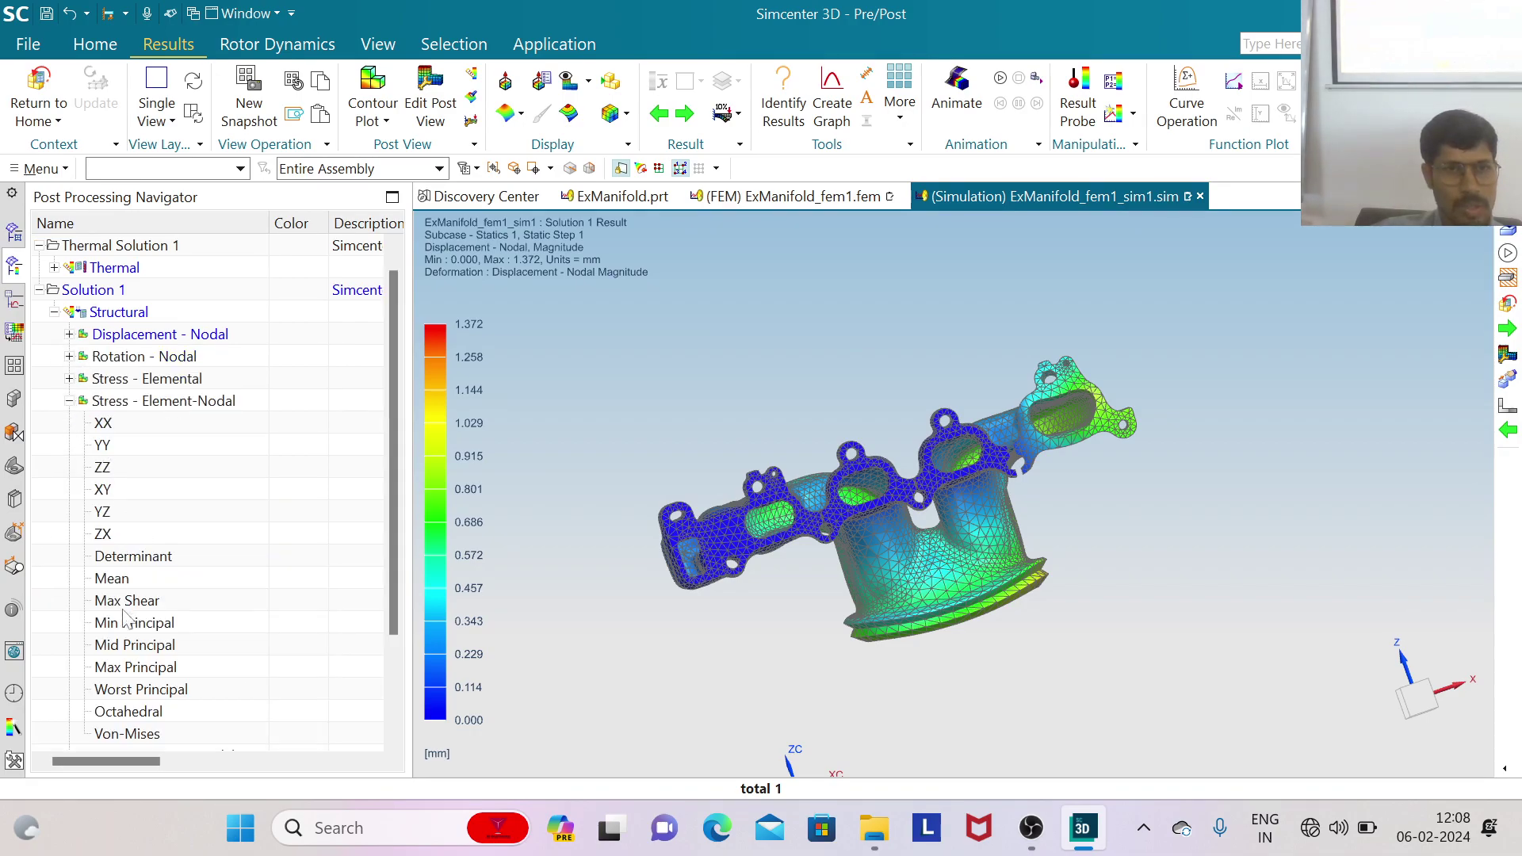
{"action": "double_click", "coordinate": [145, 734]}
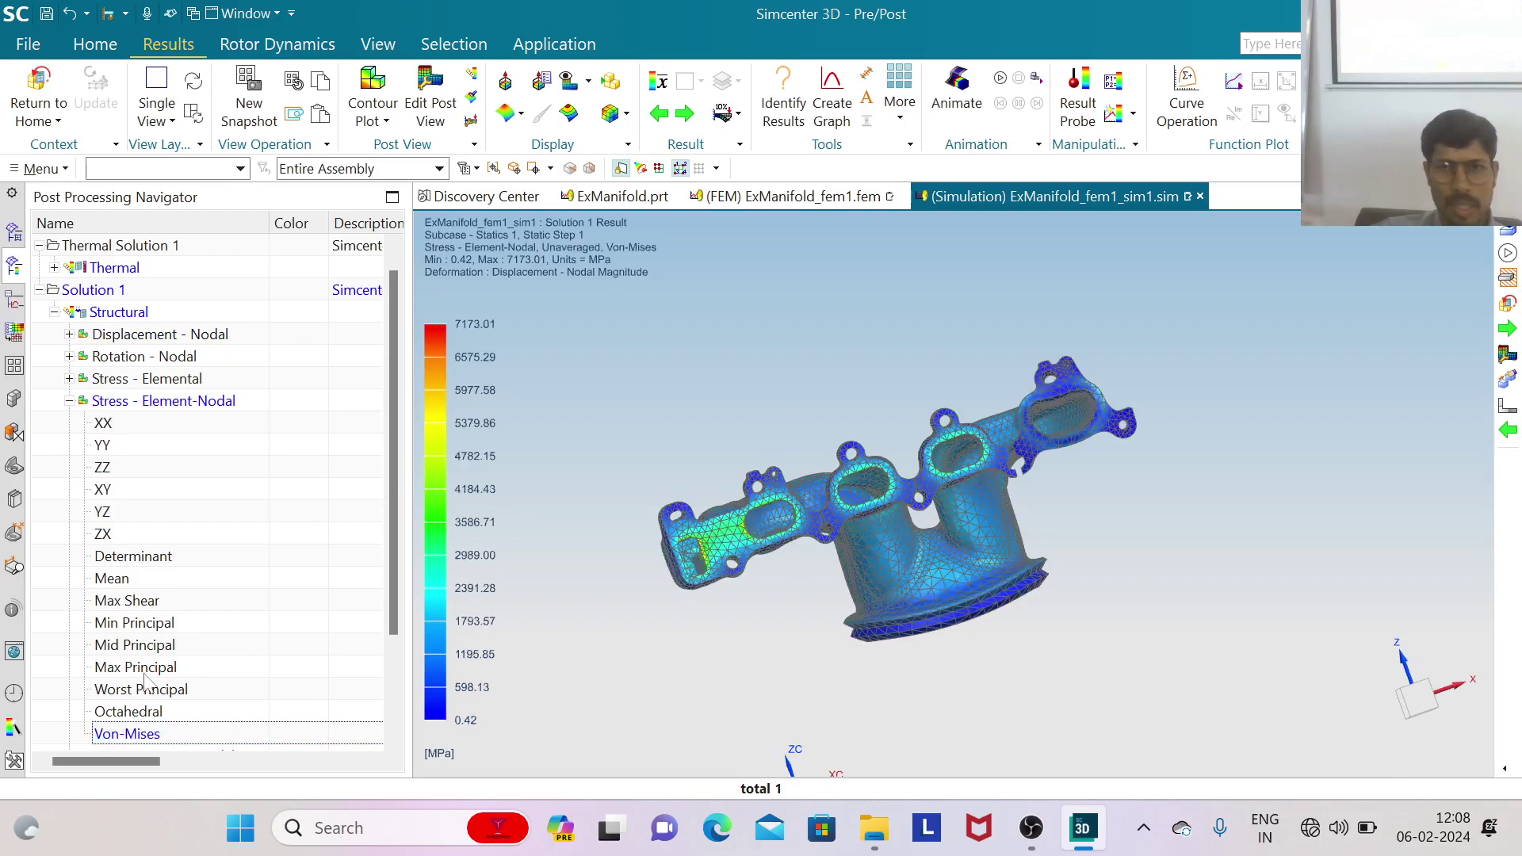
{"action": "scroll", "coordinate": [758, 438], "scroll_direction": "up", "scroll_amount": 5}
{"action": "scroll", "coordinate": [811, 368], "scroll_direction": "down", "scroll_amount": 5}
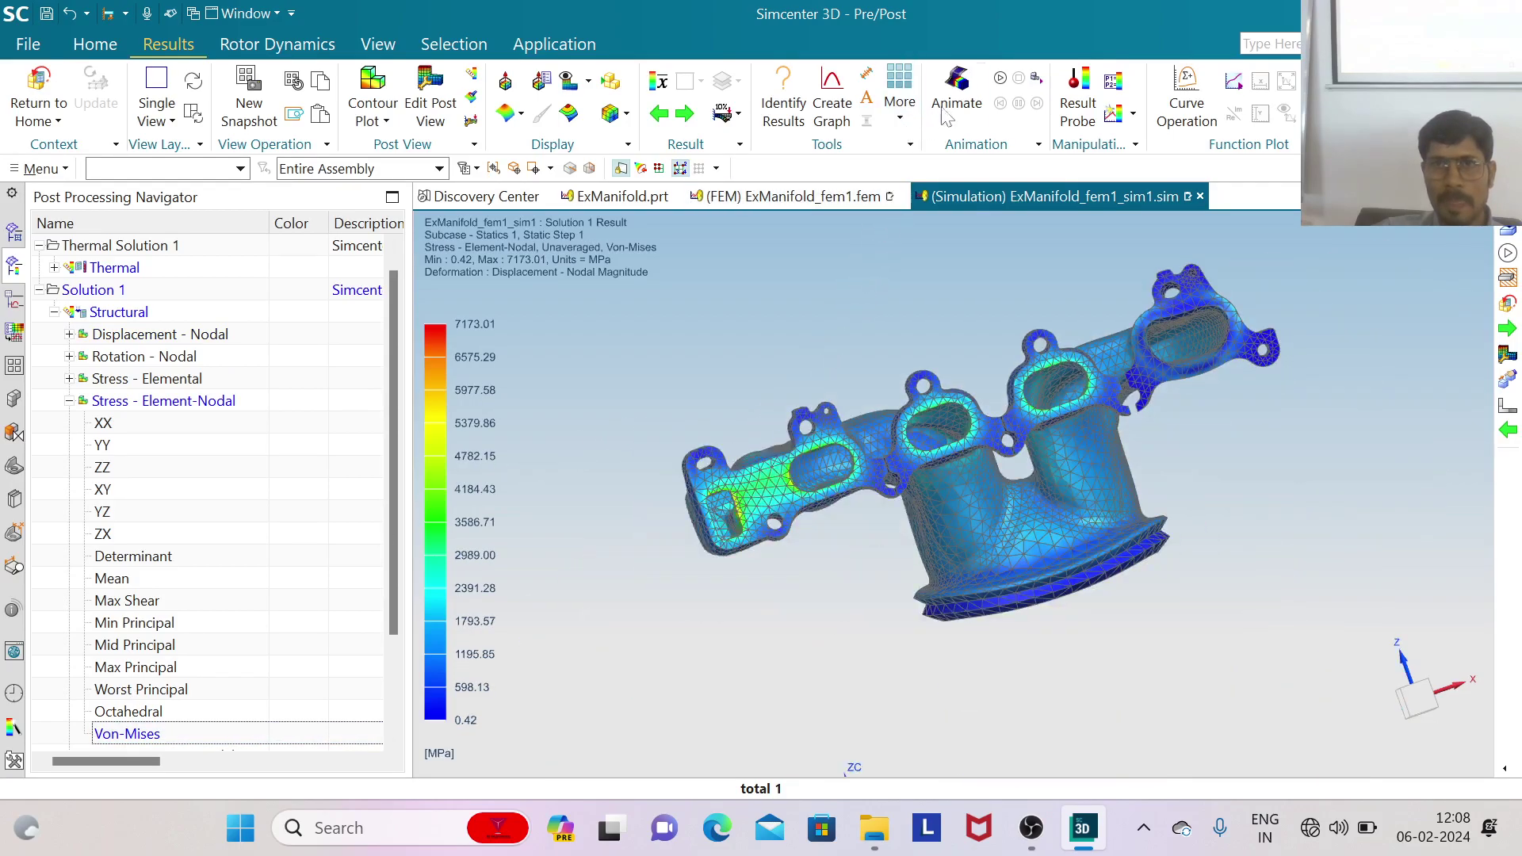
{"action": "left_click", "coordinate": [1000, 79]}
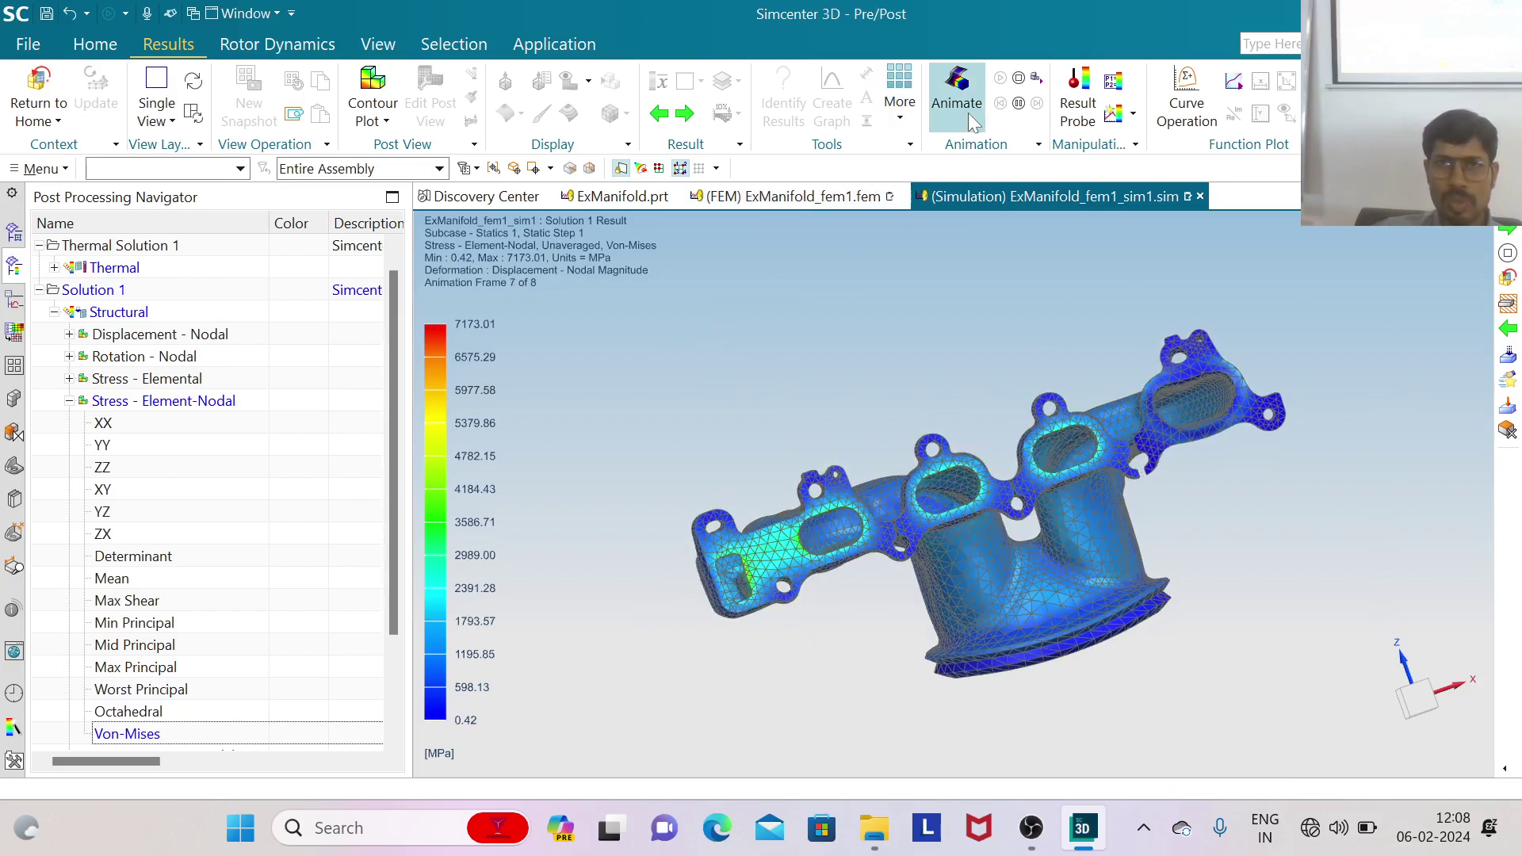
{"action": "left_click", "coordinate": [1019, 78]}
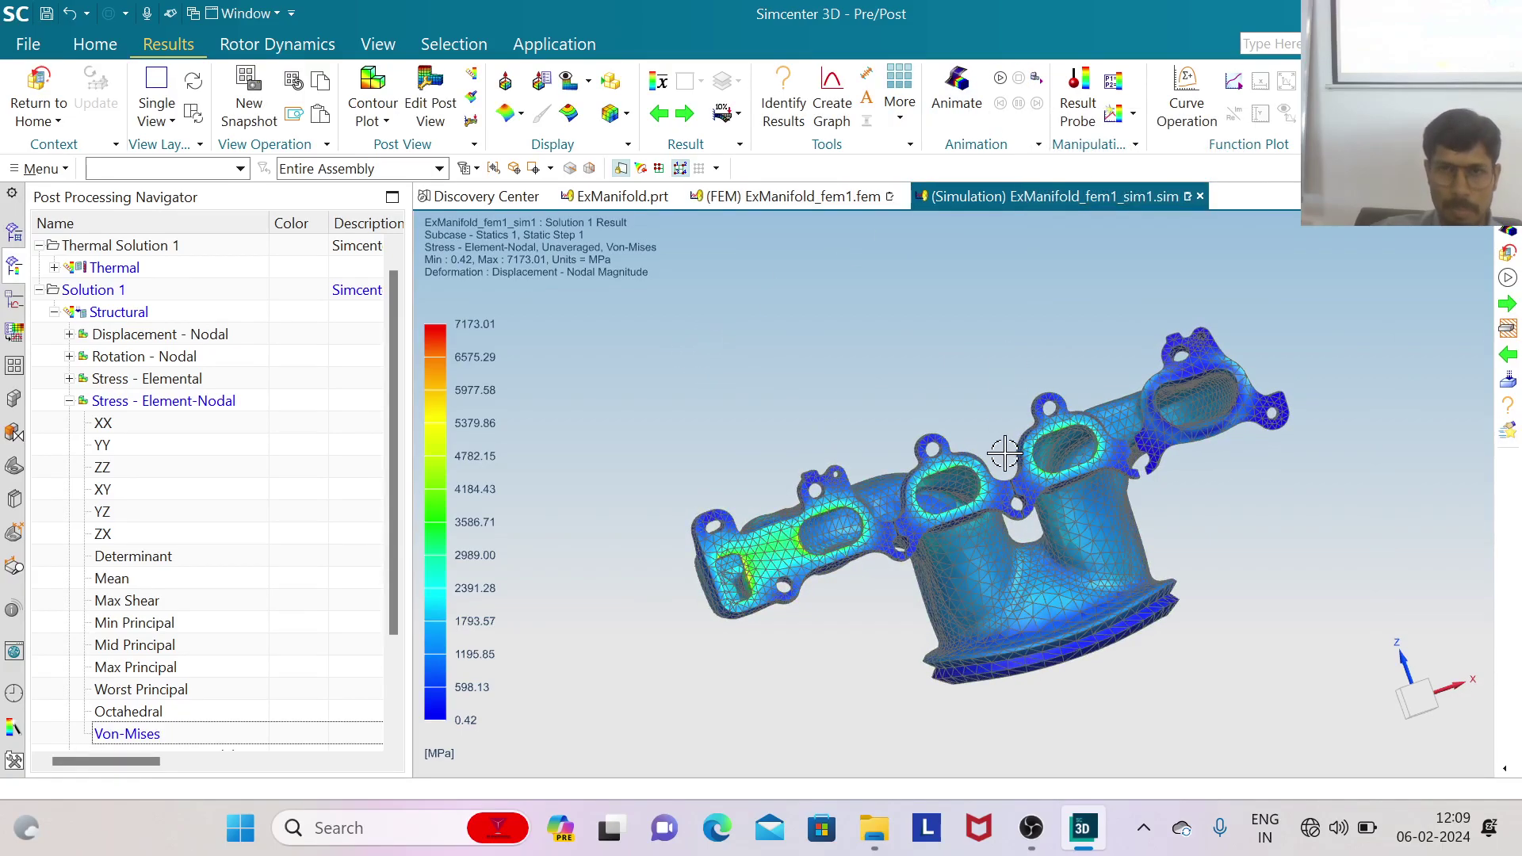
Collapse the structural results and return from post-processing to the simulation model
{"action": "left_click", "coordinate": [69, 401]}
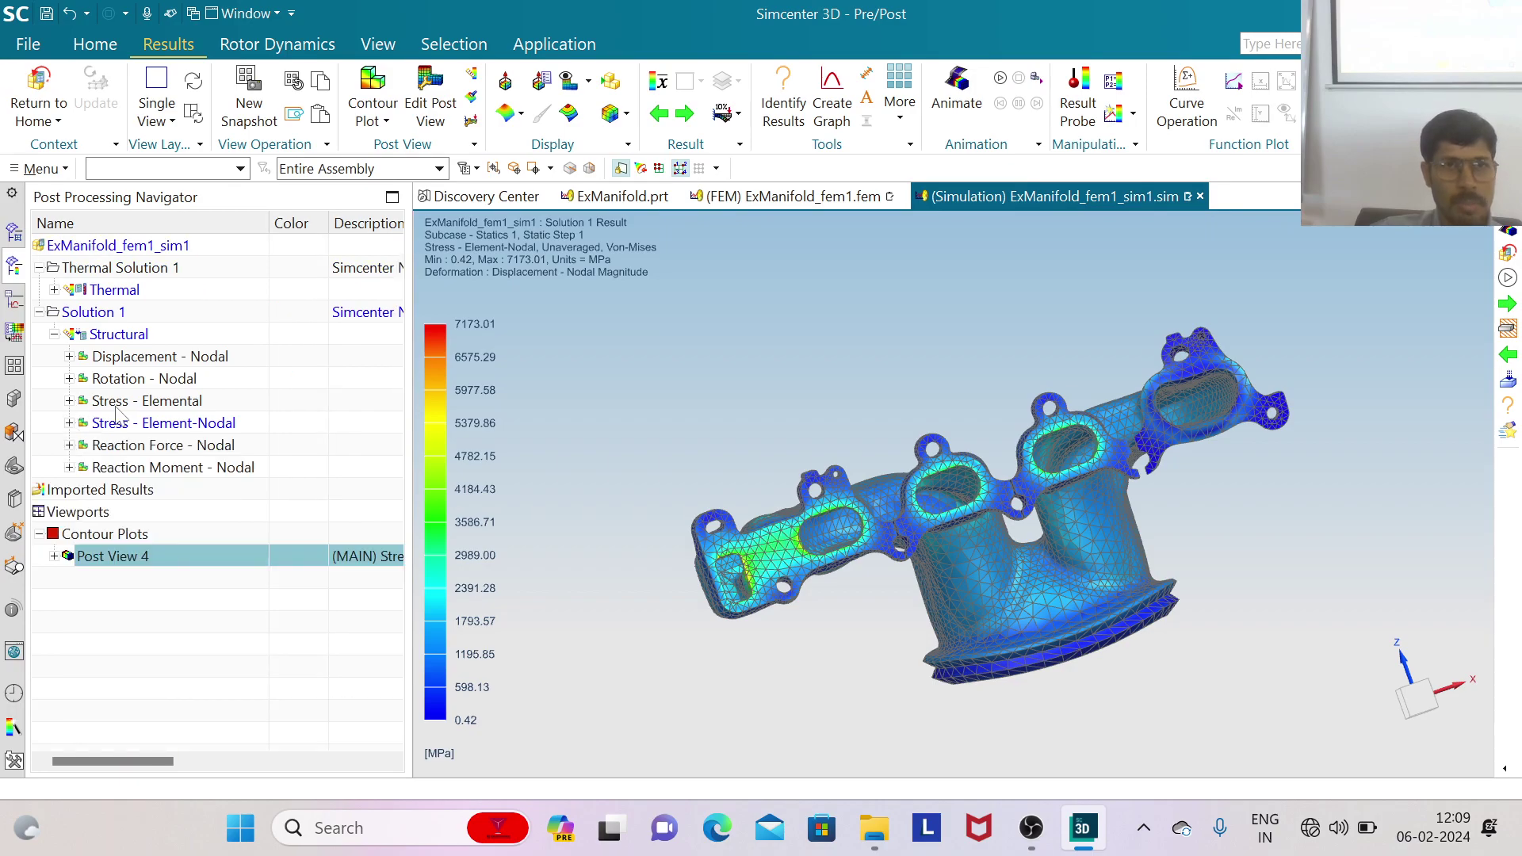
{"action": "left_click", "coordinate": [54, 335]}
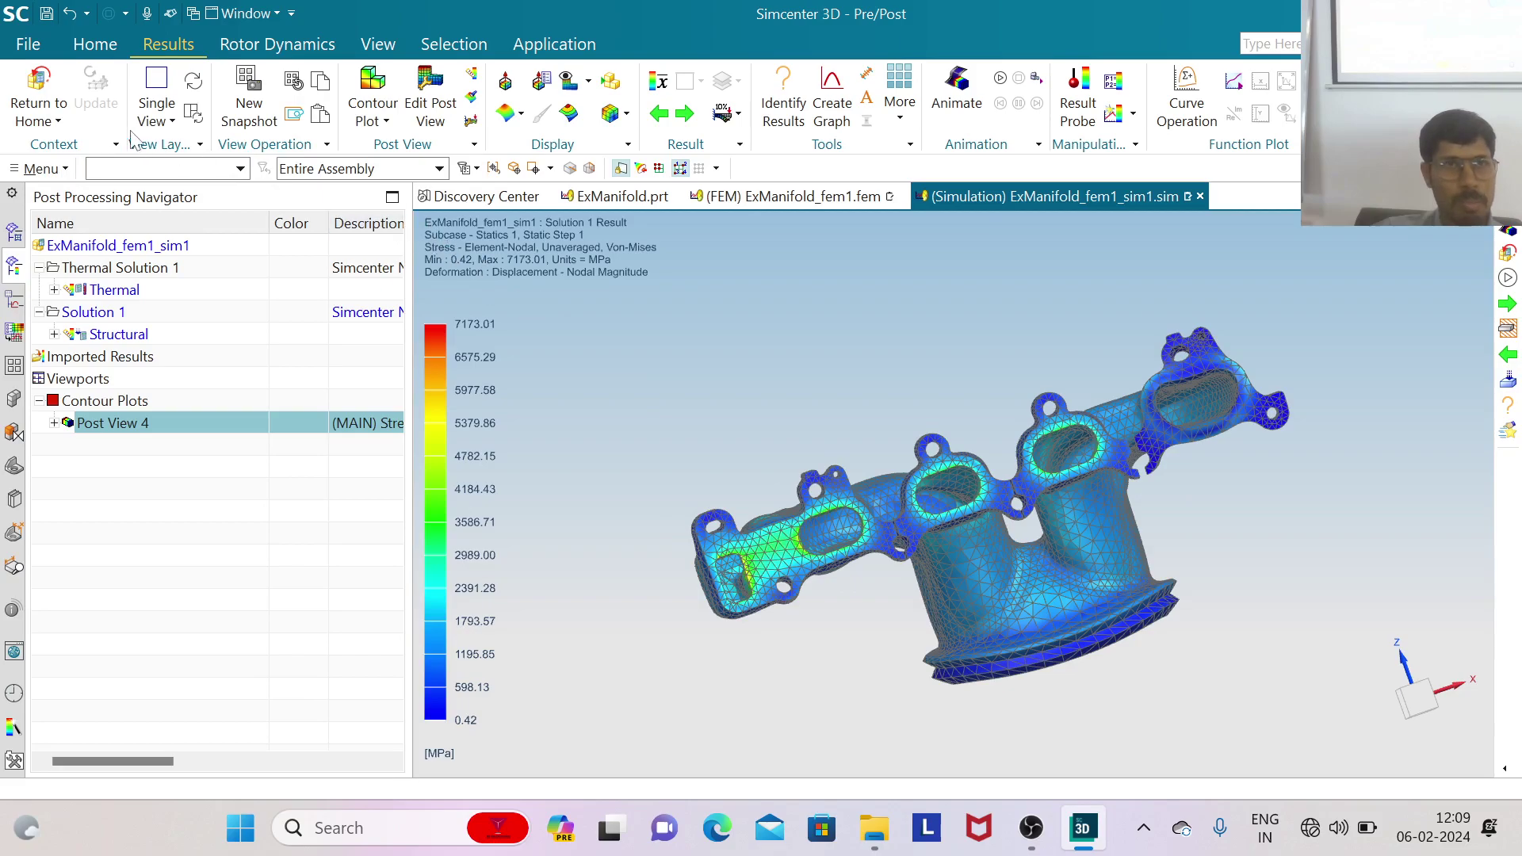
{"action": "left_click", "coordinate": [36, 99]}
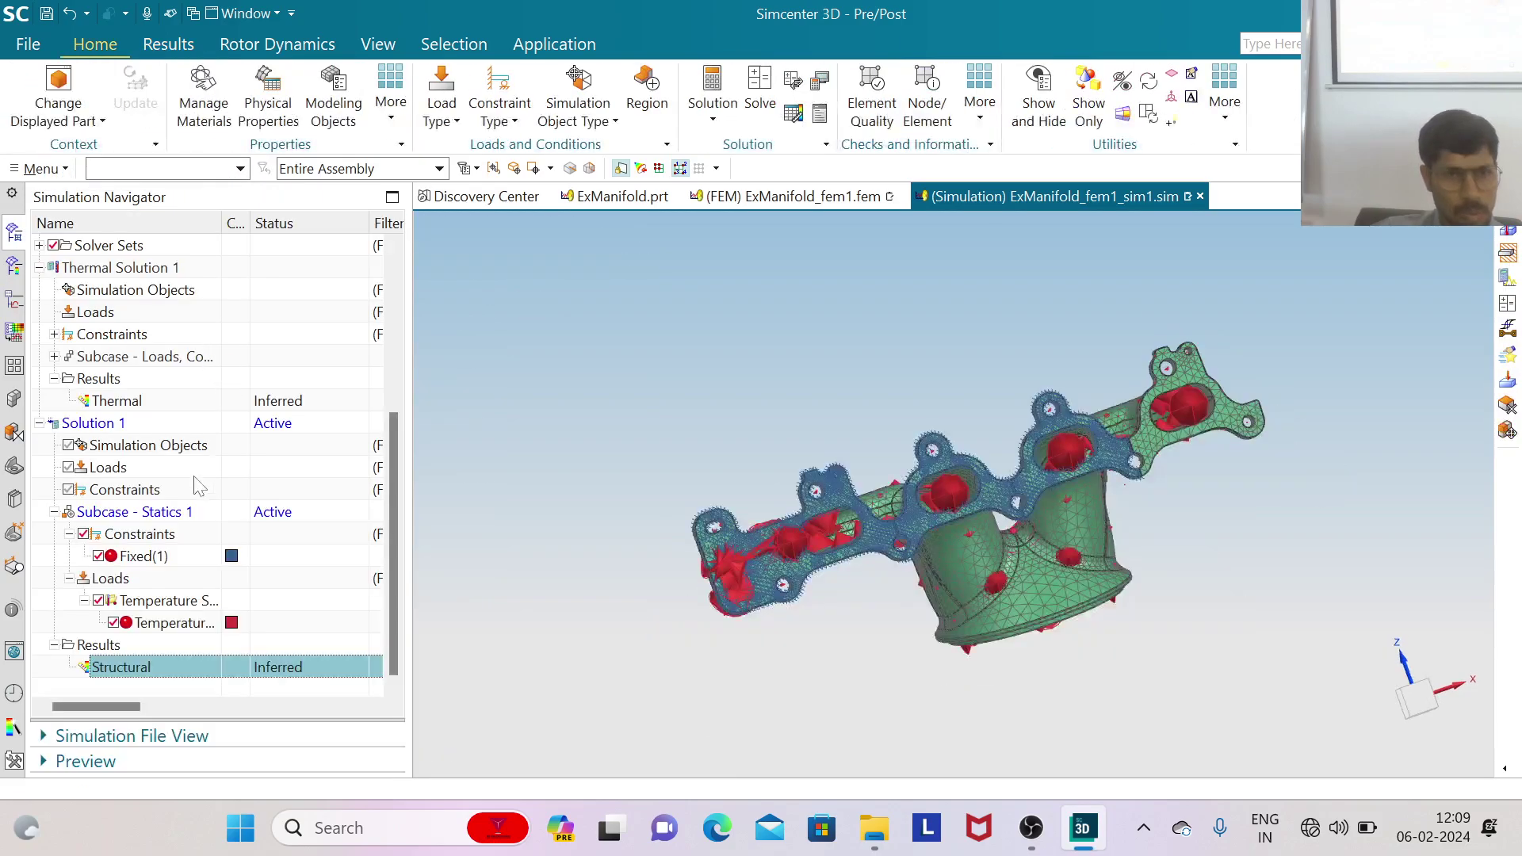
{"action": "right_click", "coordinate": [111, 583]}
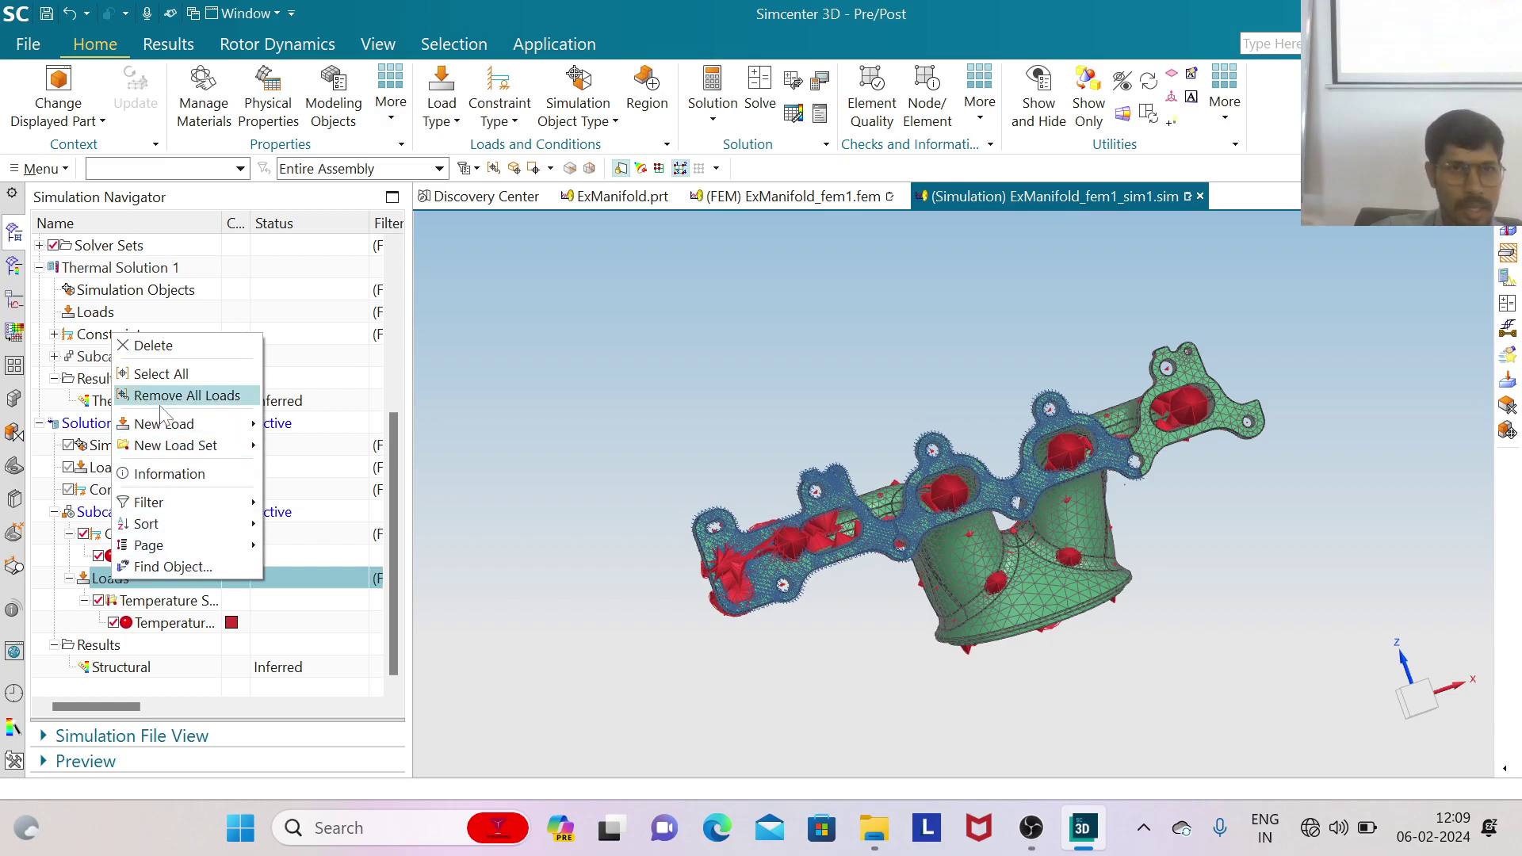
{"action": "mouse_move", "coordinate": [247, 425]}
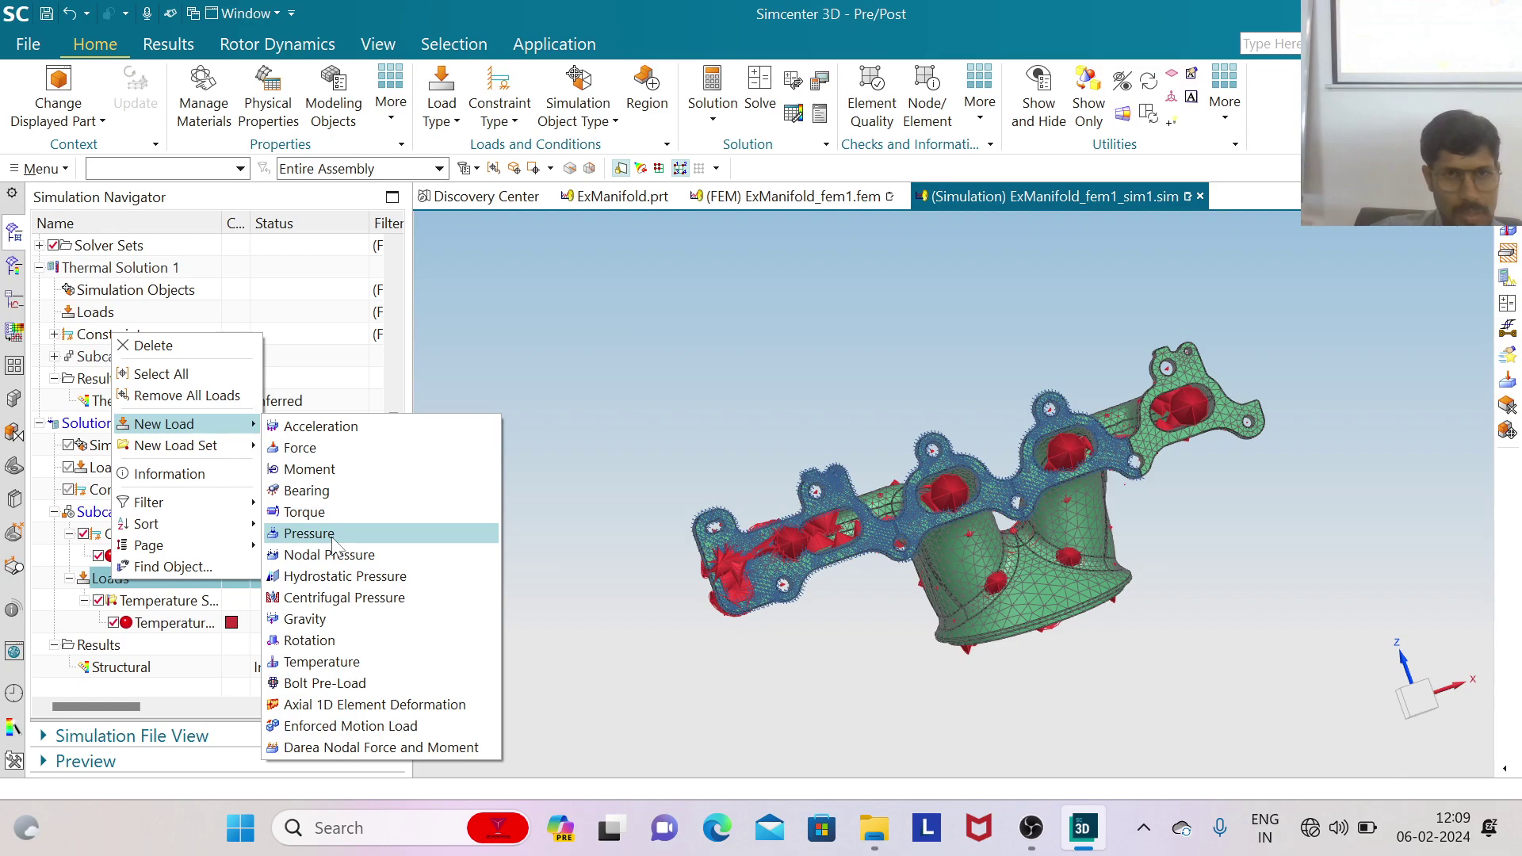
{"action": "left_click", "coordinate": [558, 585]}
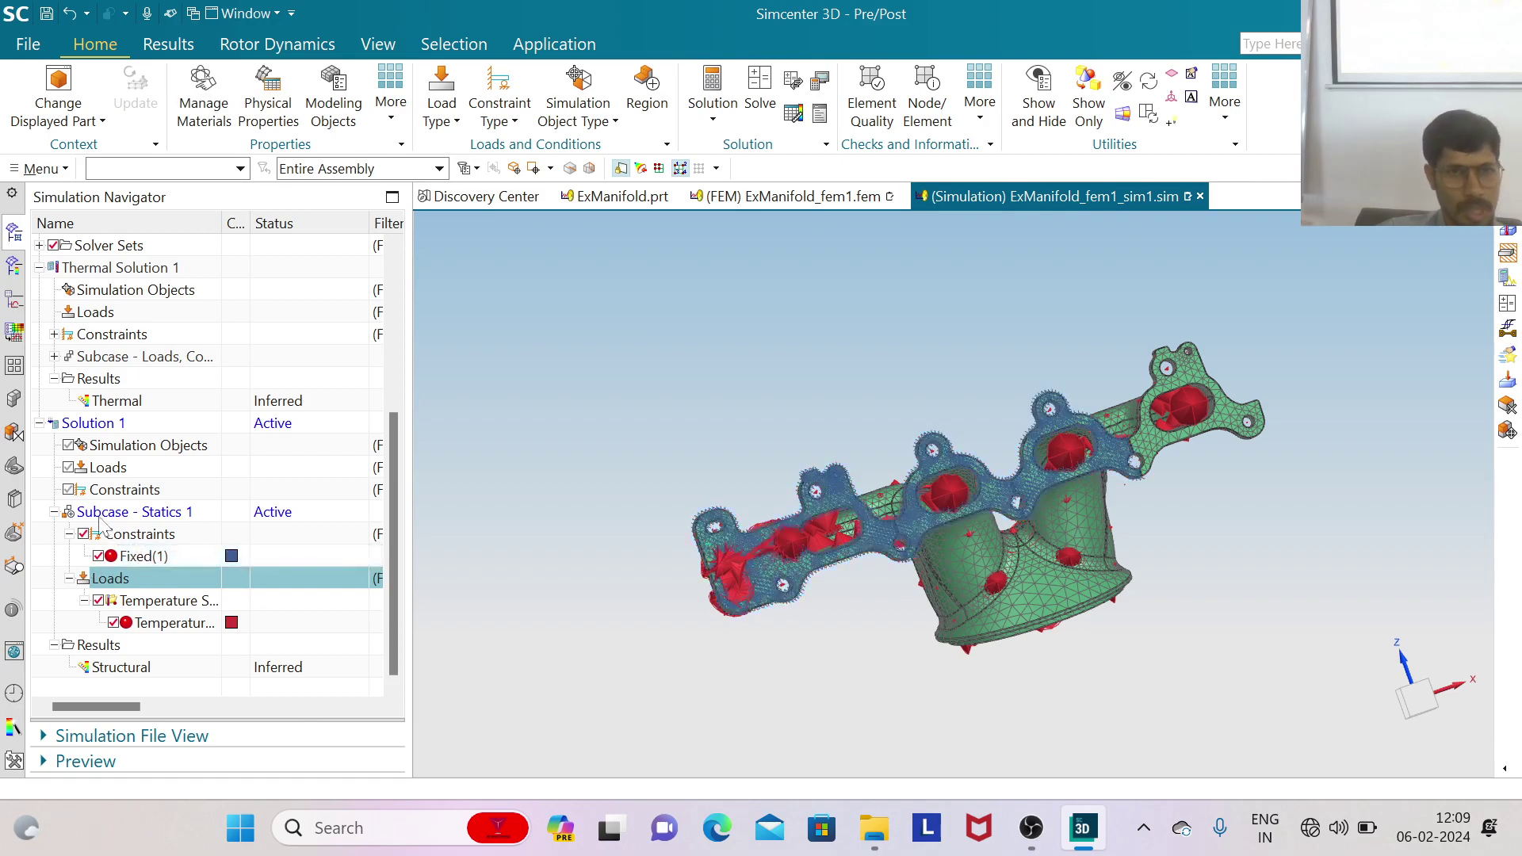
{"action": "right_click", "coordinate": [88, 428]}
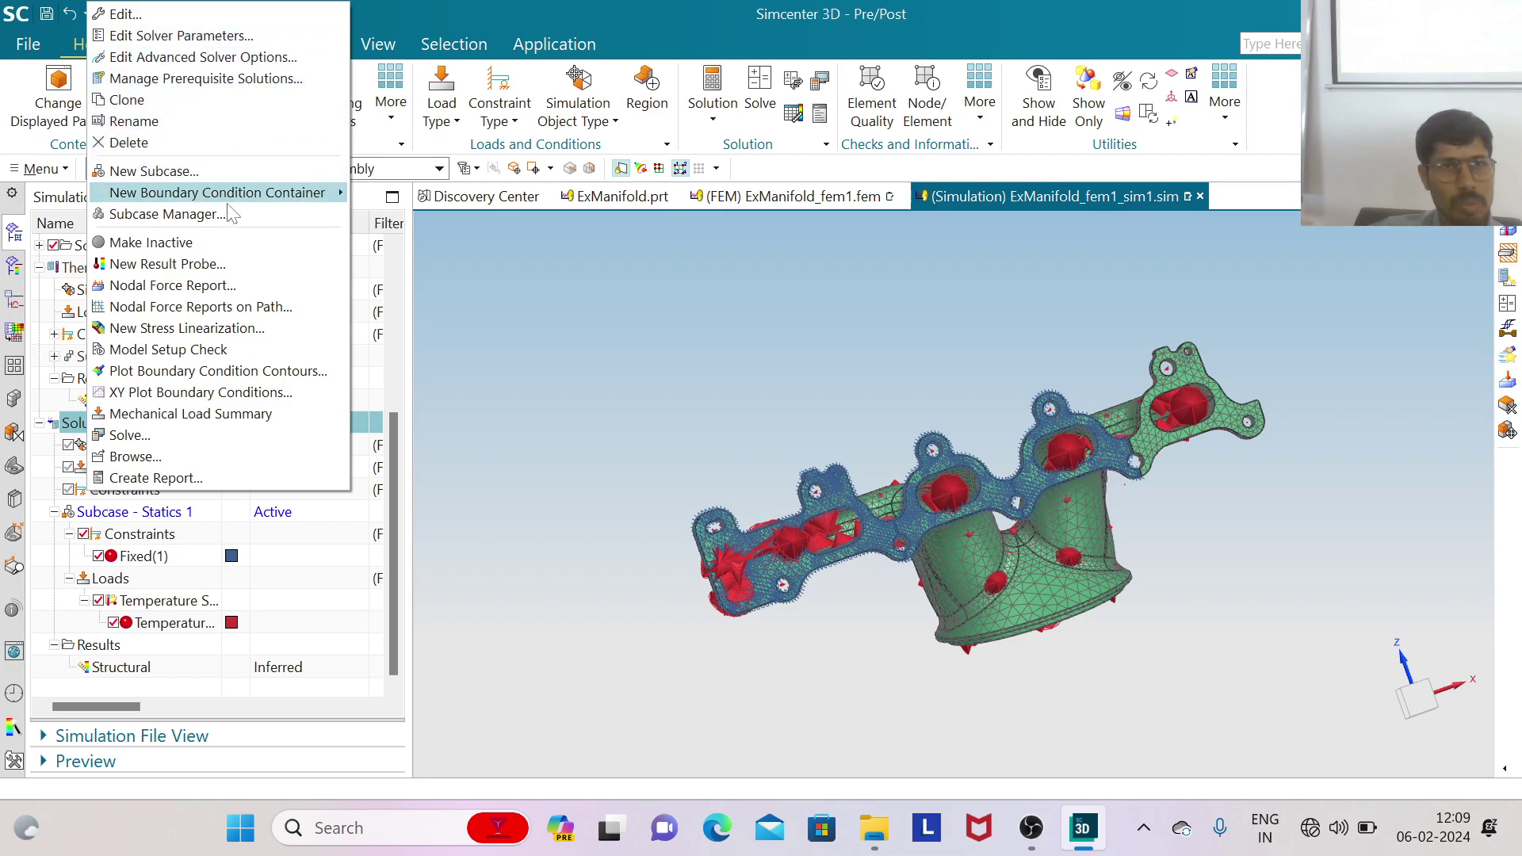
{"action": "left_click", "coordinate": [217, 655]}
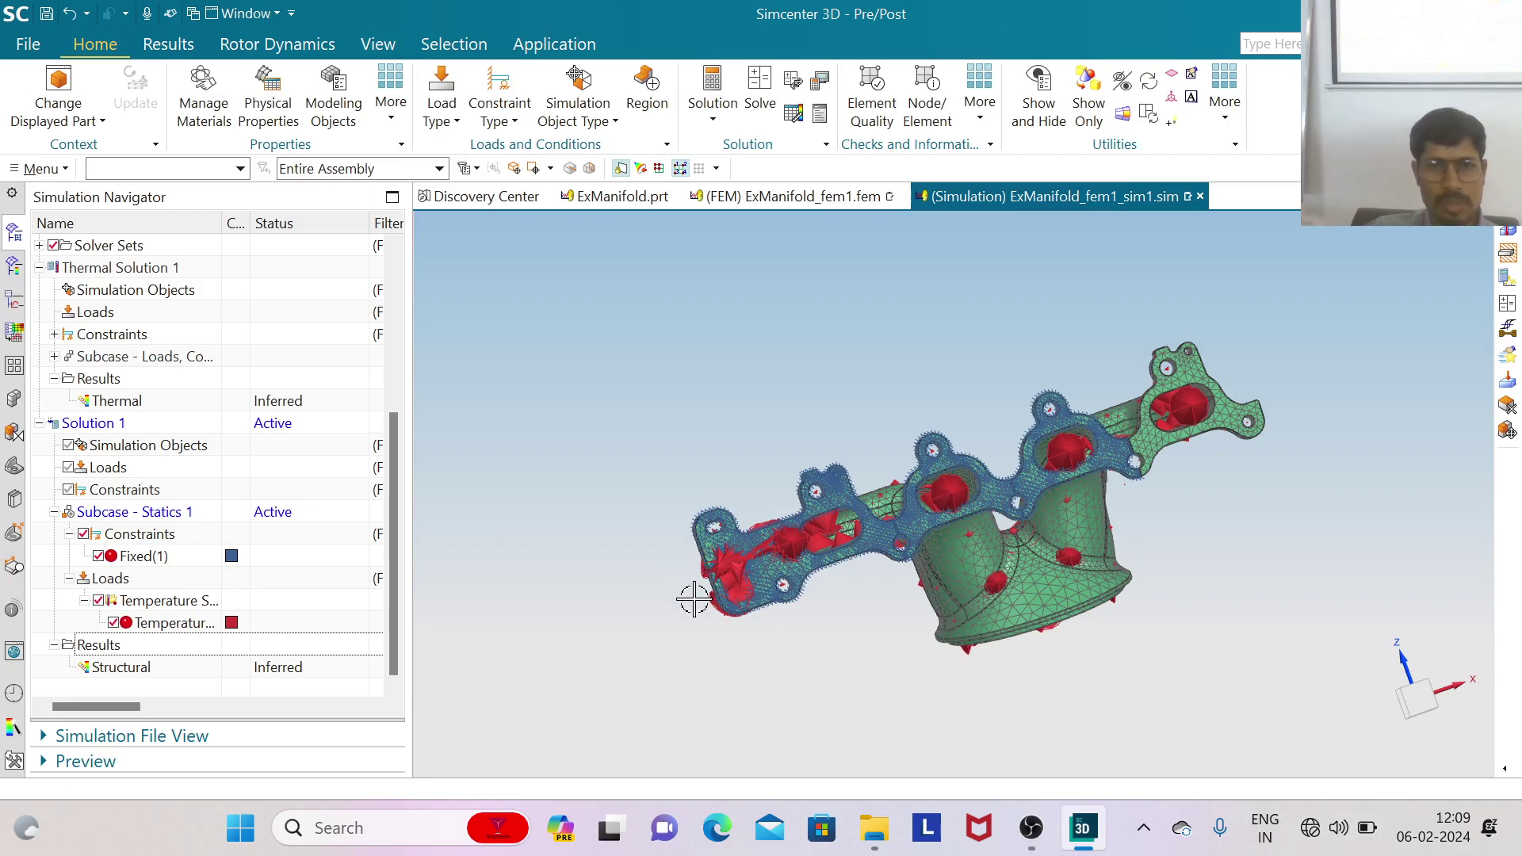
{"action": "left_click", "coordinate": [1030, 827]}
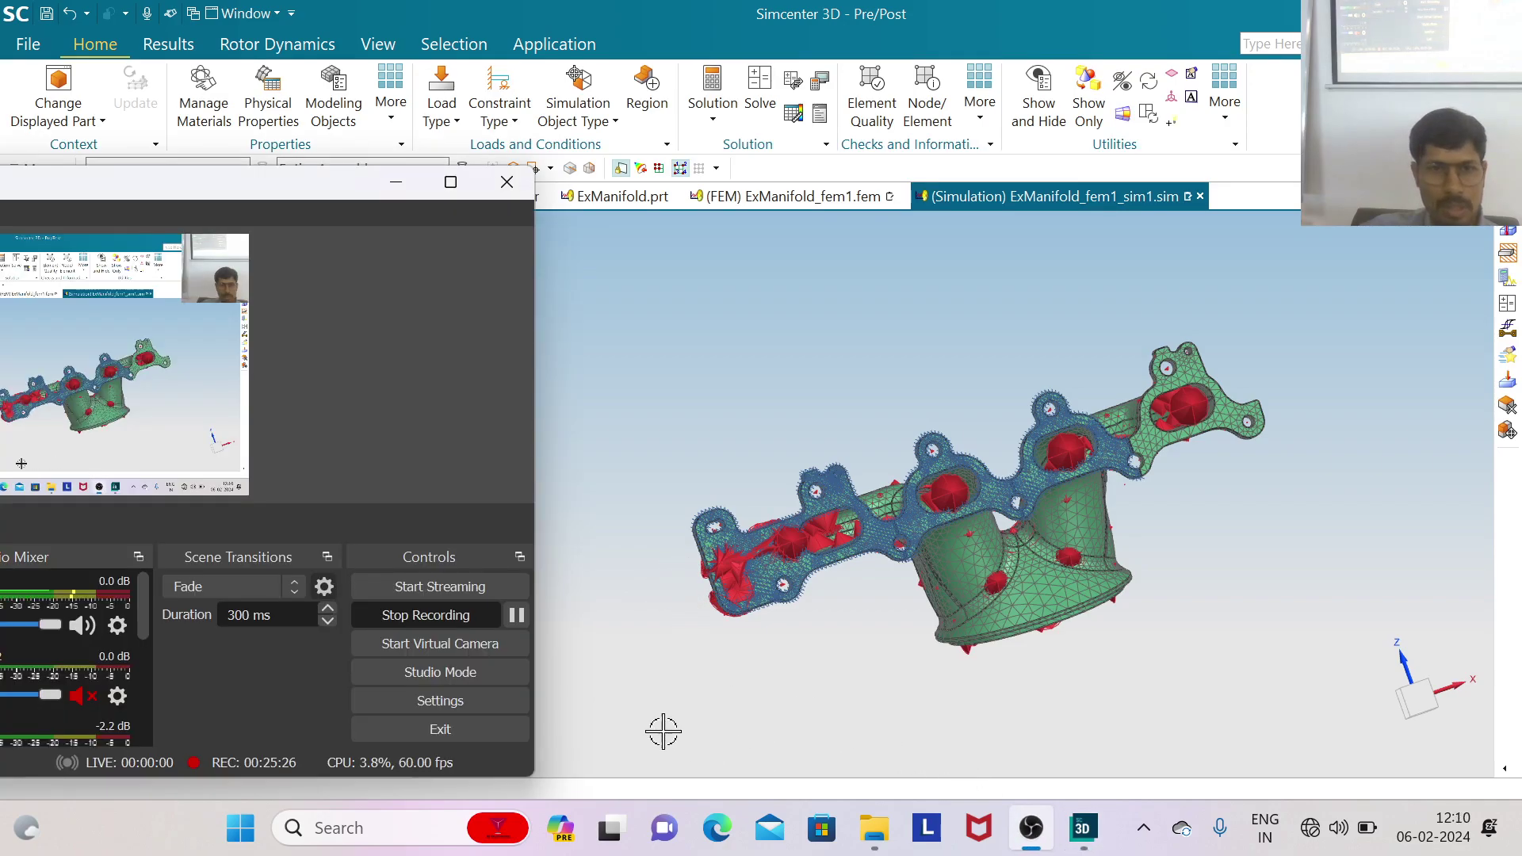